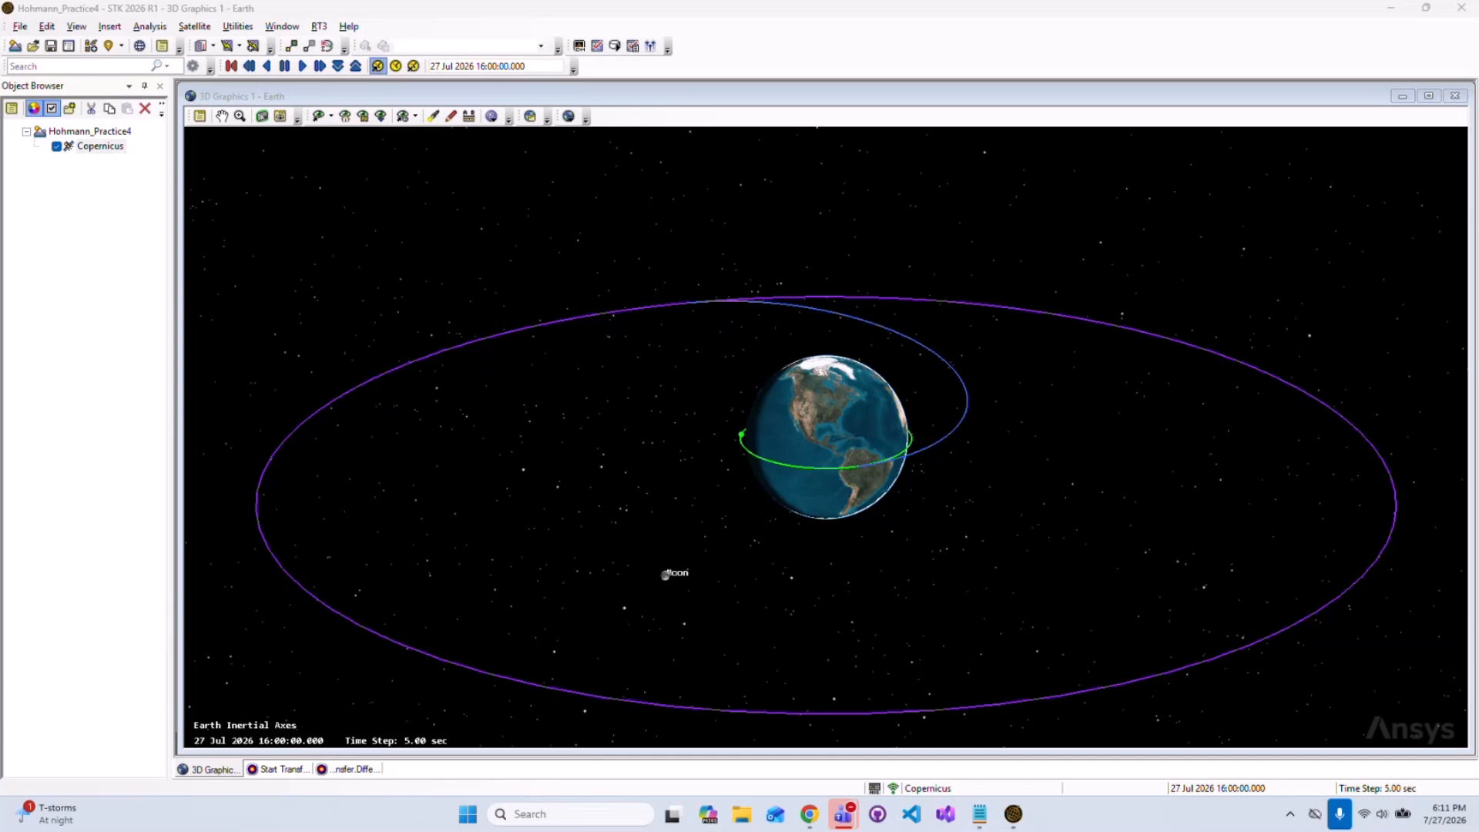
Play the scenario animation to watch the Copernicus satellite move along its transfer orbit.
{"action": "left_click", "coordinate": [302, 66]}
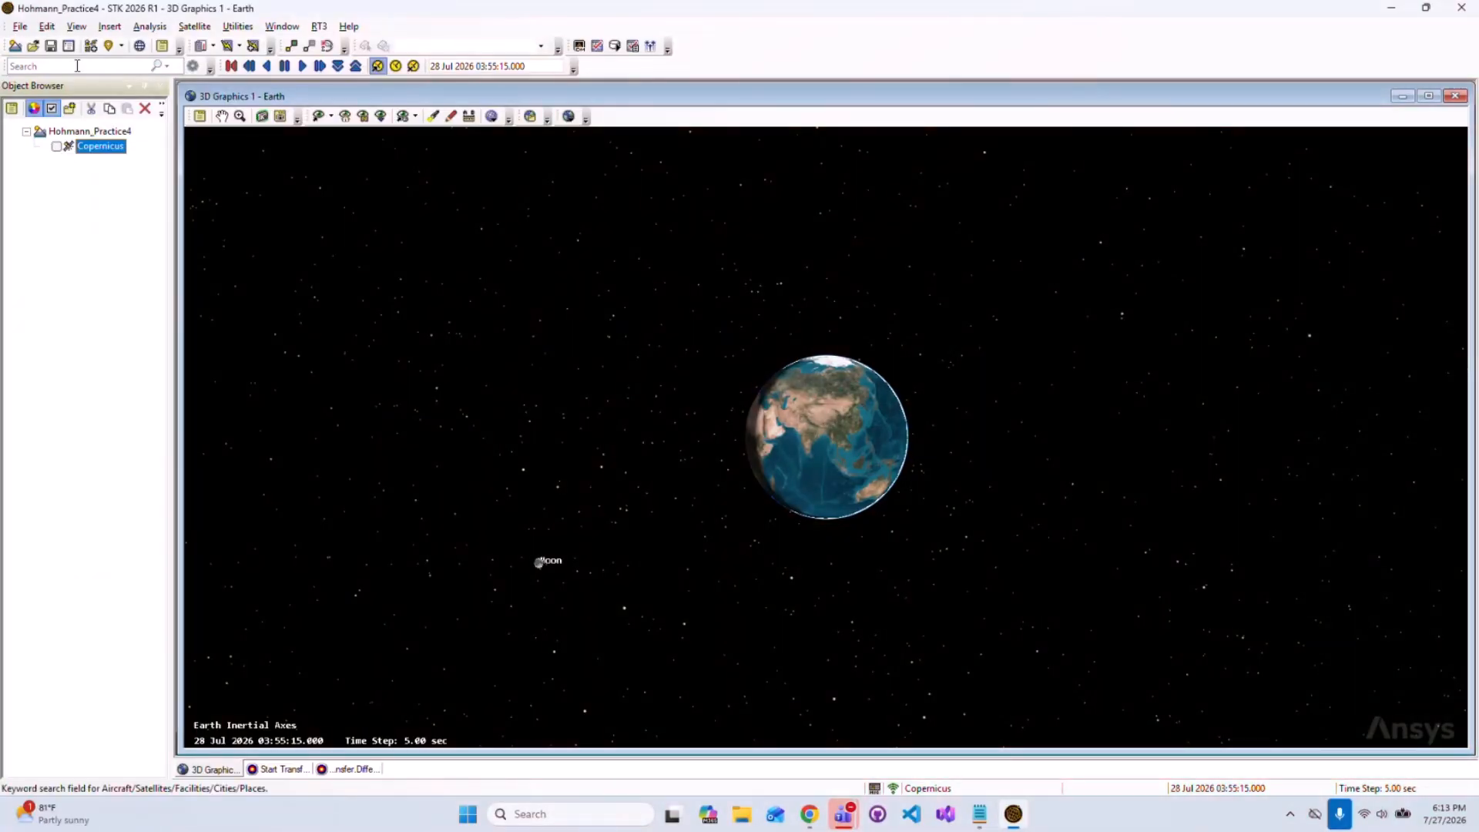
Insert a new satellite into the Hohmann_Practice4 scenario using the Insert Default method.
{"action": "left_click", "coordinate": [91, 47]}
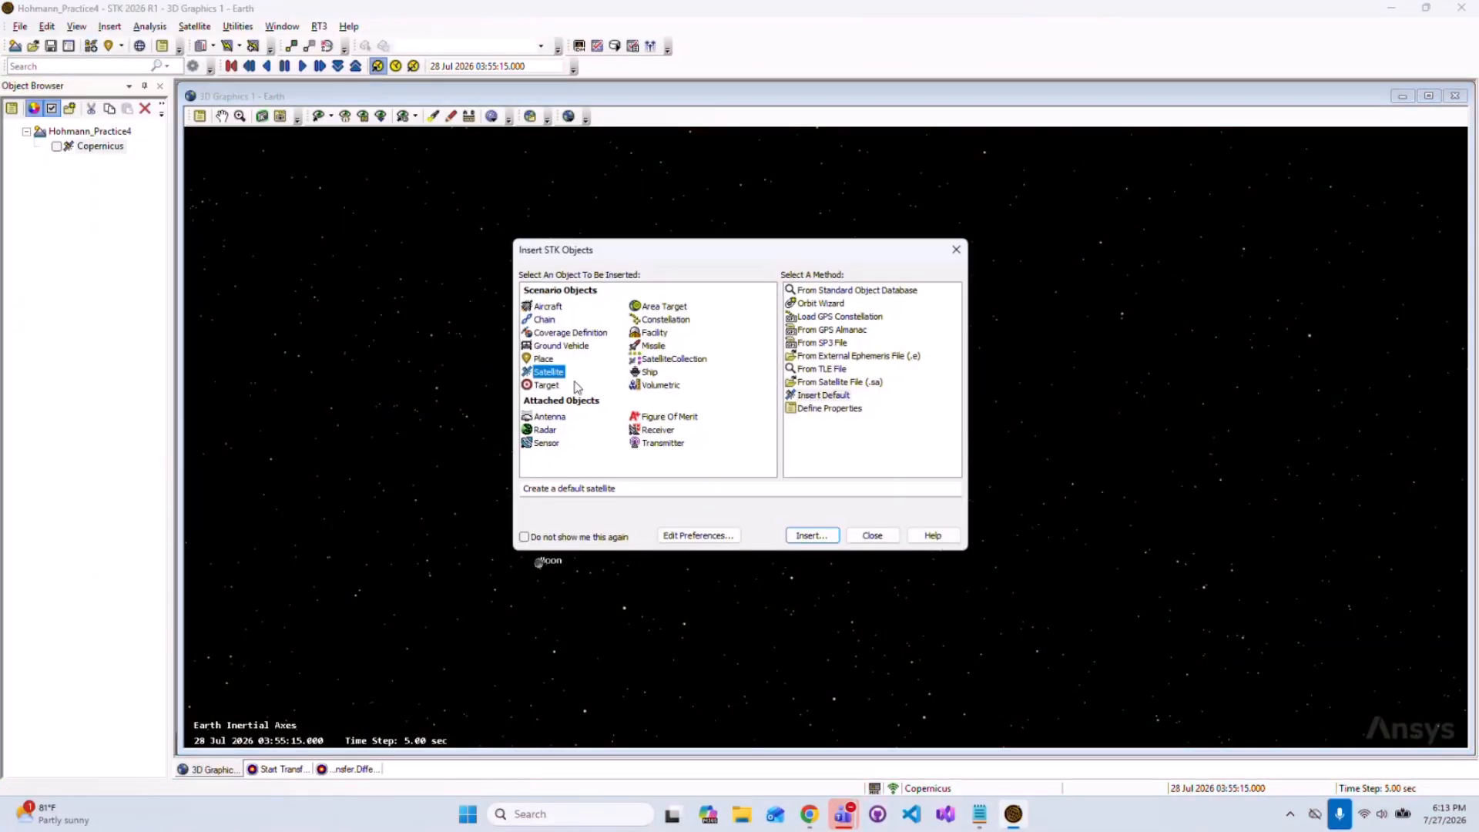
{"action": "left_click", "coordinate": [819, 395]}
{"action": "left_click", "coordinate": [812, 536]}
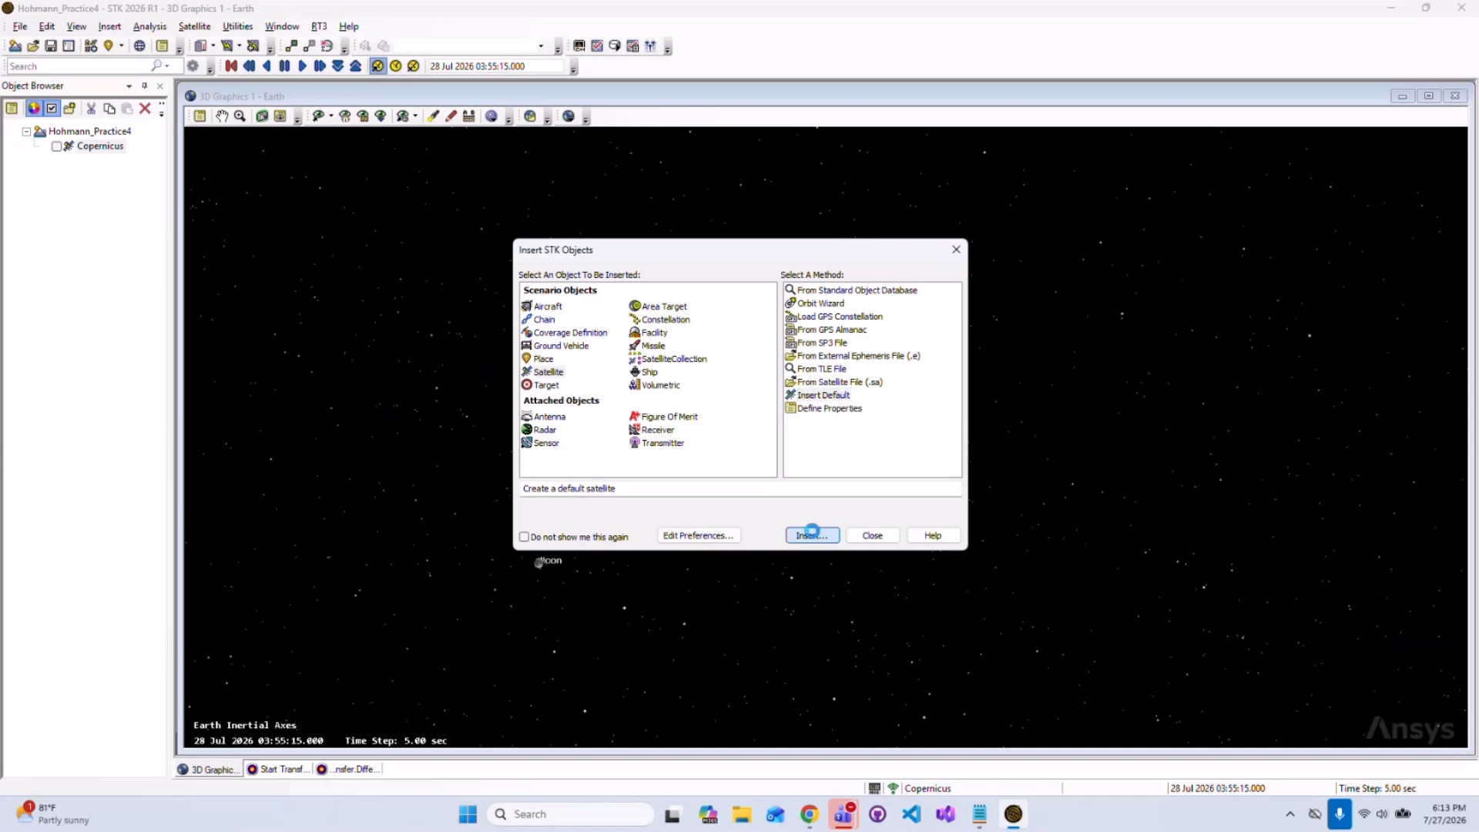
{"action": "left_click", "coordinate": [872, 535]}
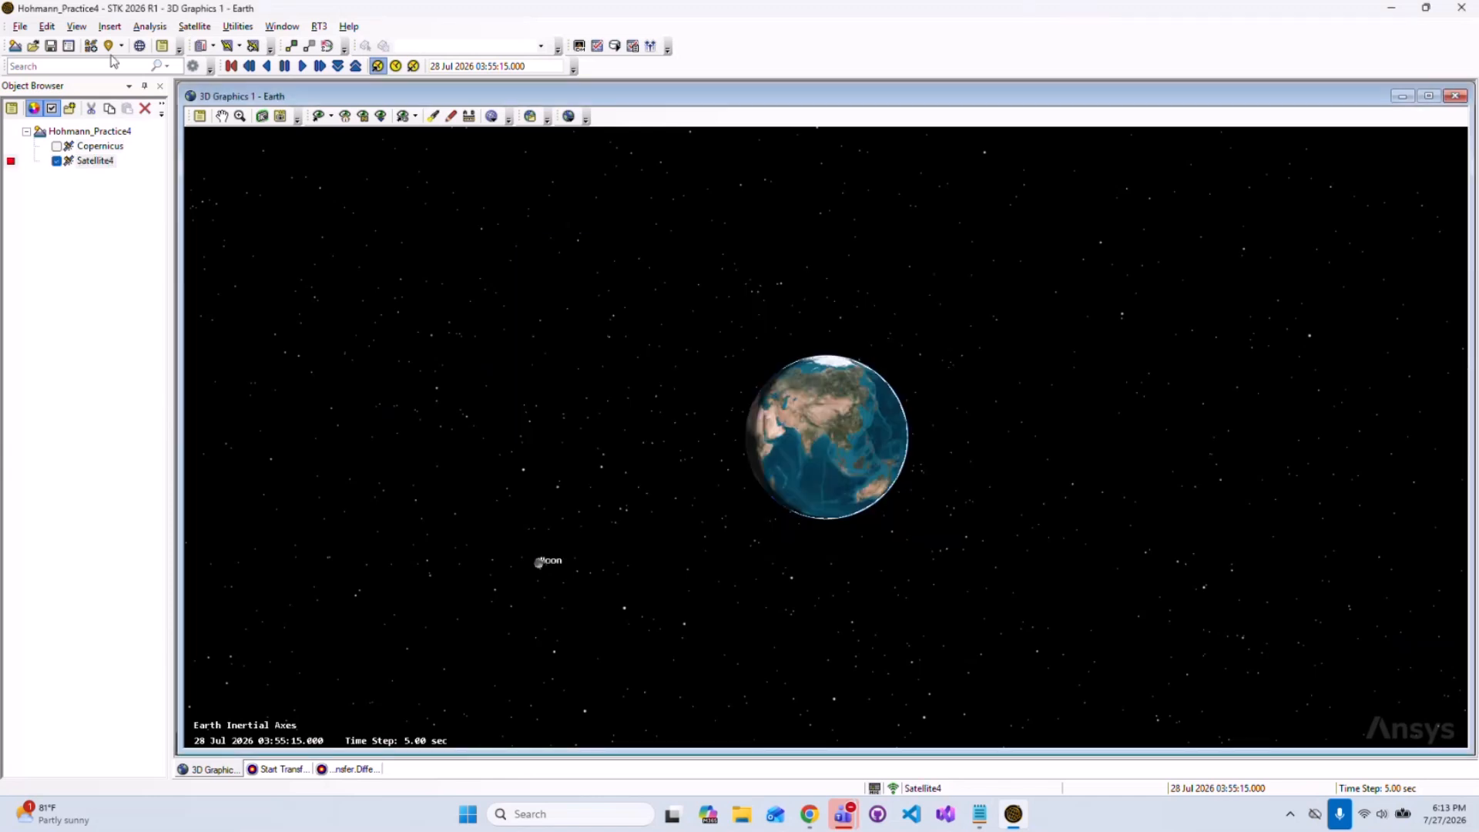
Rename the newly inserted satellite as Kepler.
{"action": "right_click", "coordinate": [87, 163]}
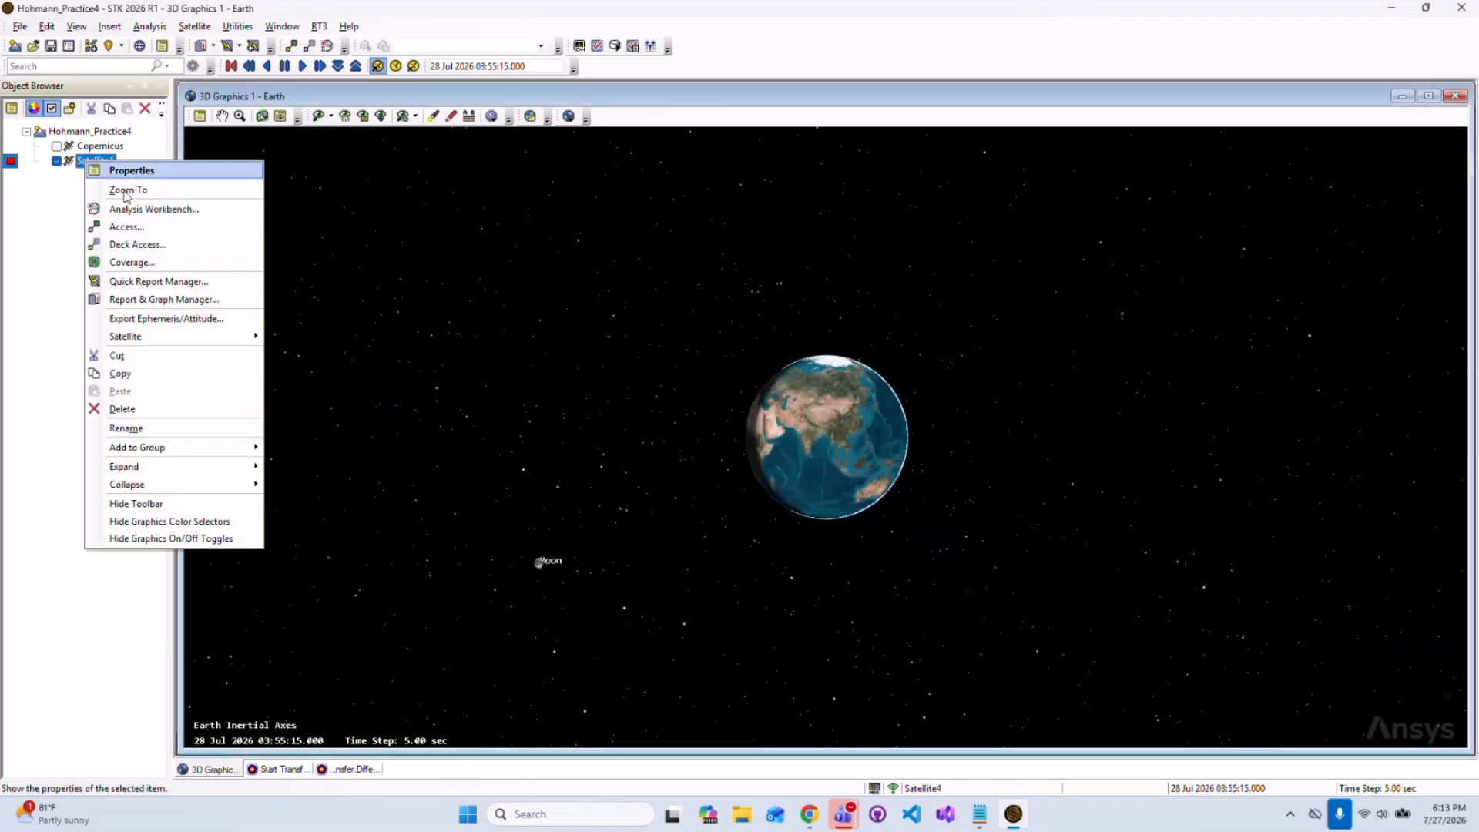
{"action": "left_click", "coordinate": [159, 426]}
{"action": "type", "text": "K"}
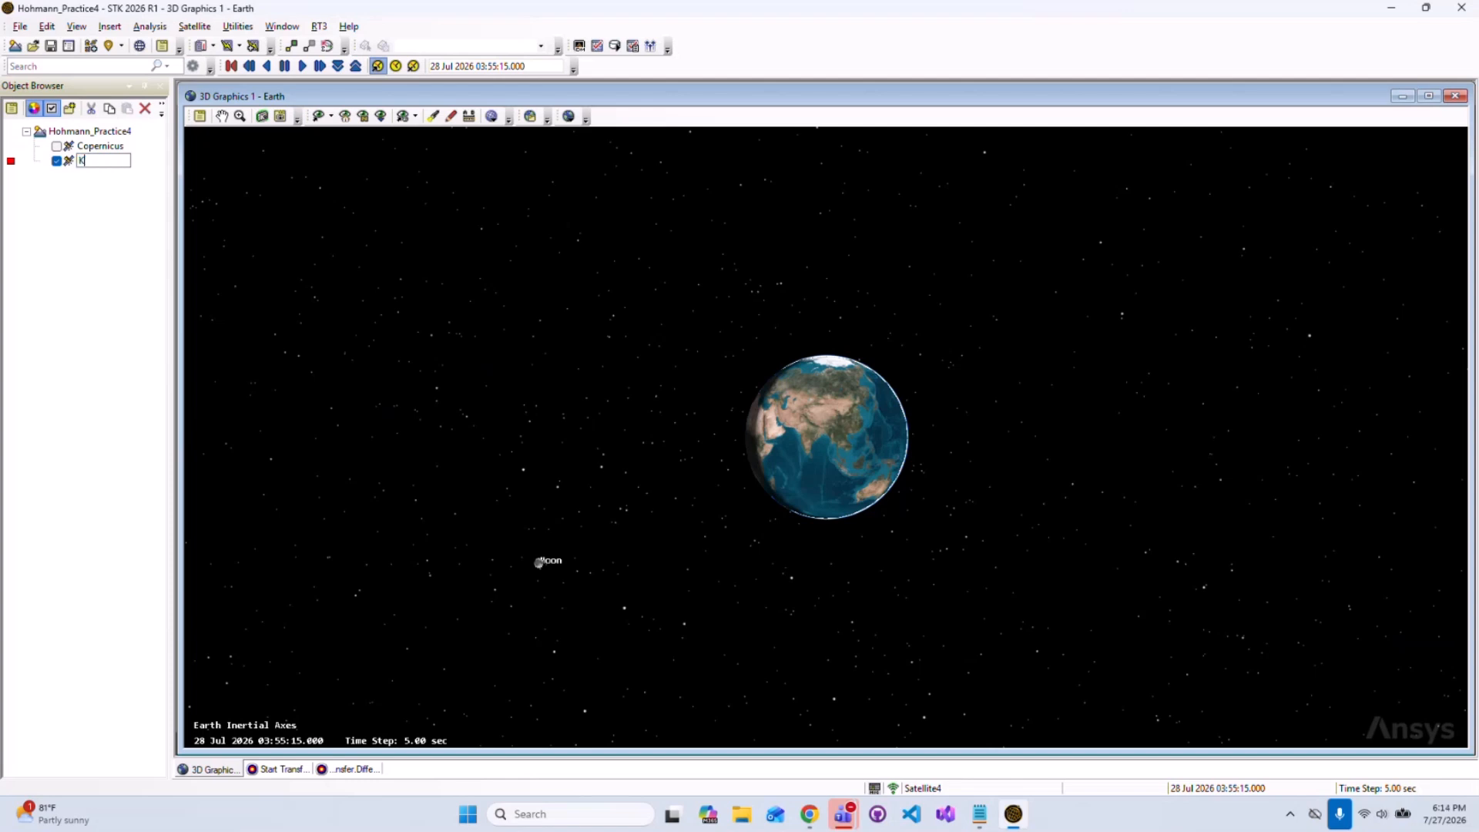
{"action": "type", "text": "epler"}
{"action": "key", "text": "Return"}
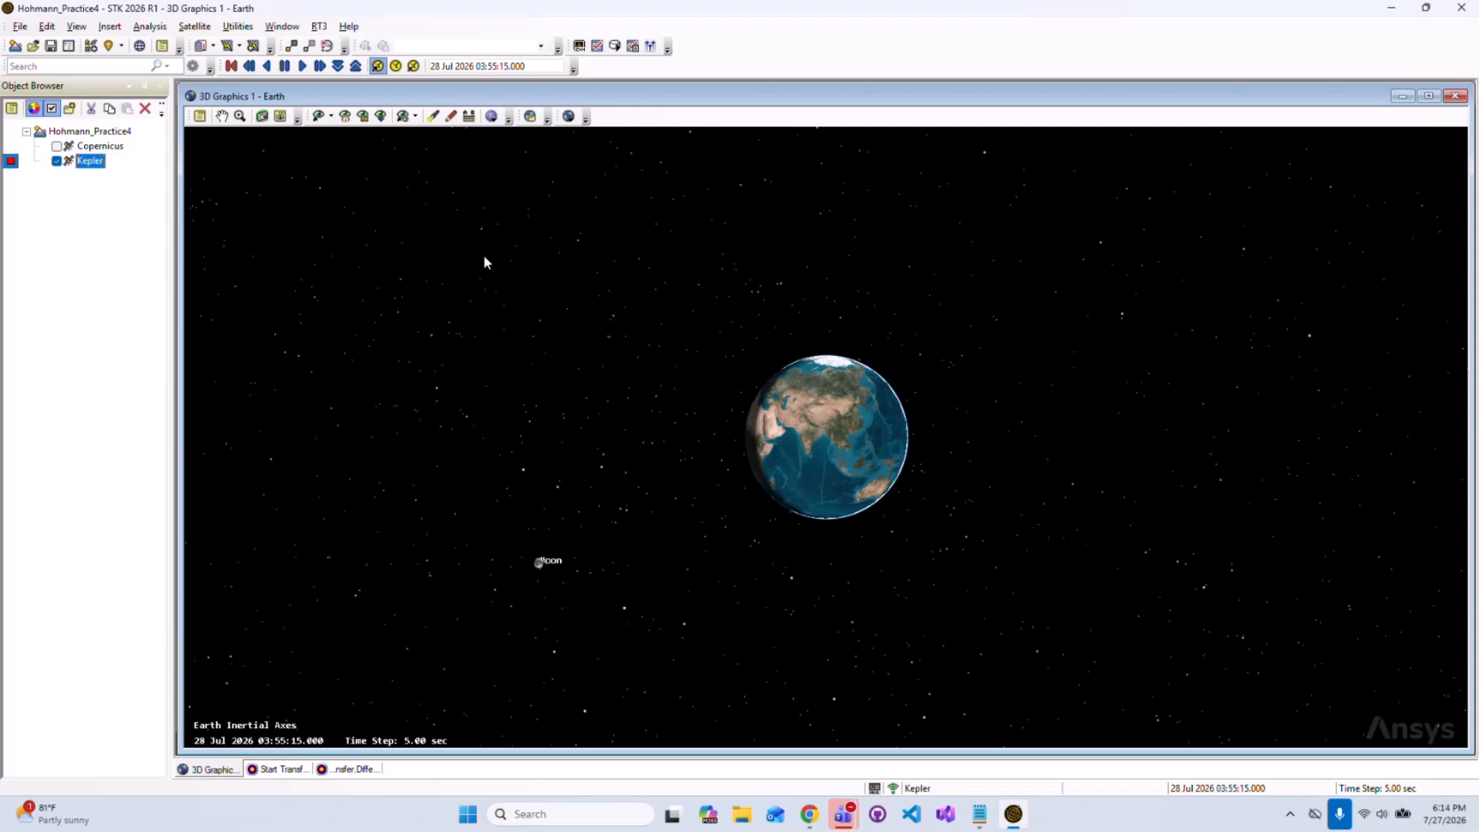
Open the properties of the Kepler satellite.
{"action": "right_click", "coordinate": [88, 163]}
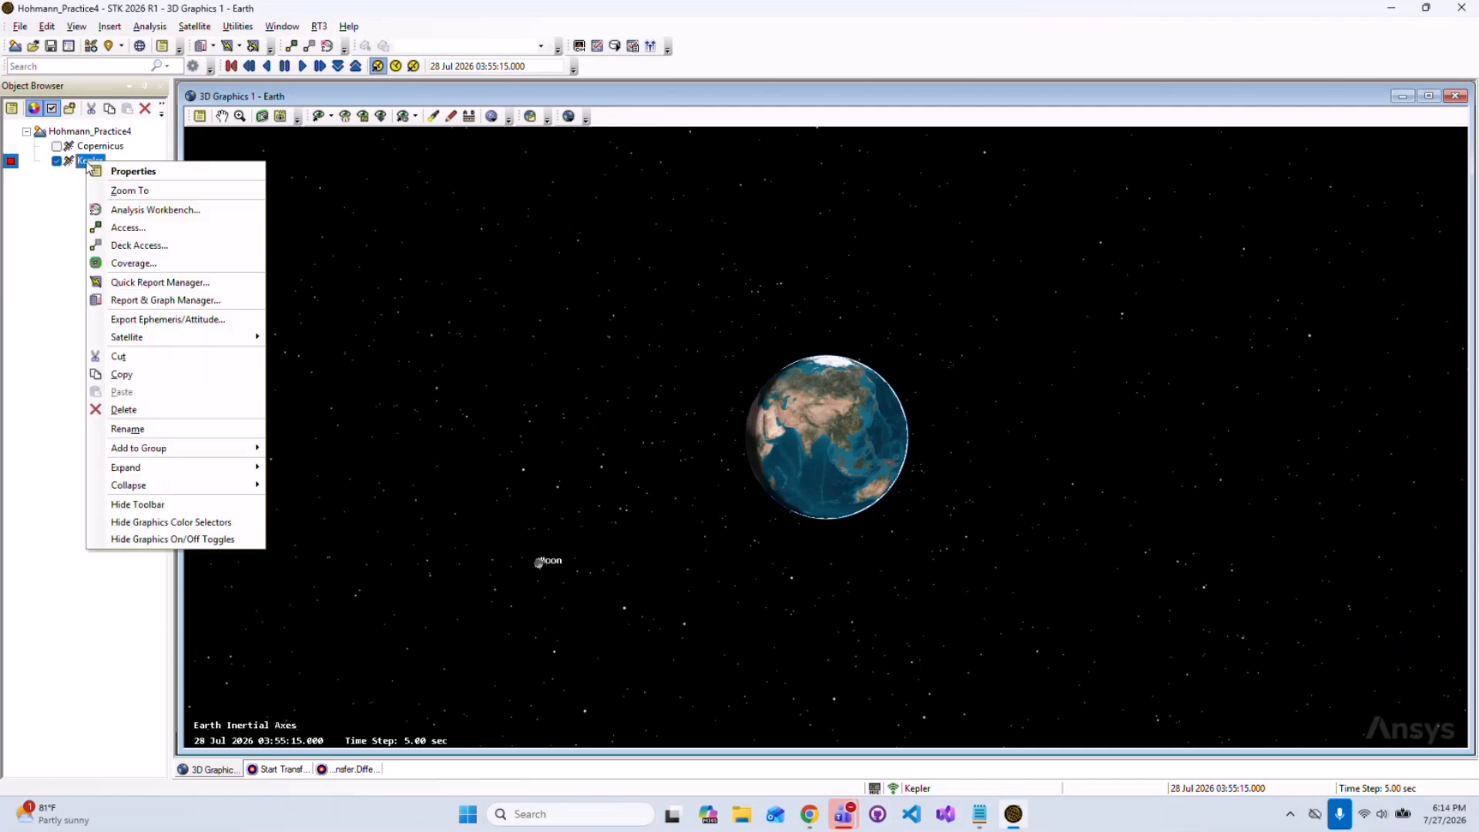
{"action": "left_click", "coordinate": [100, 171]}
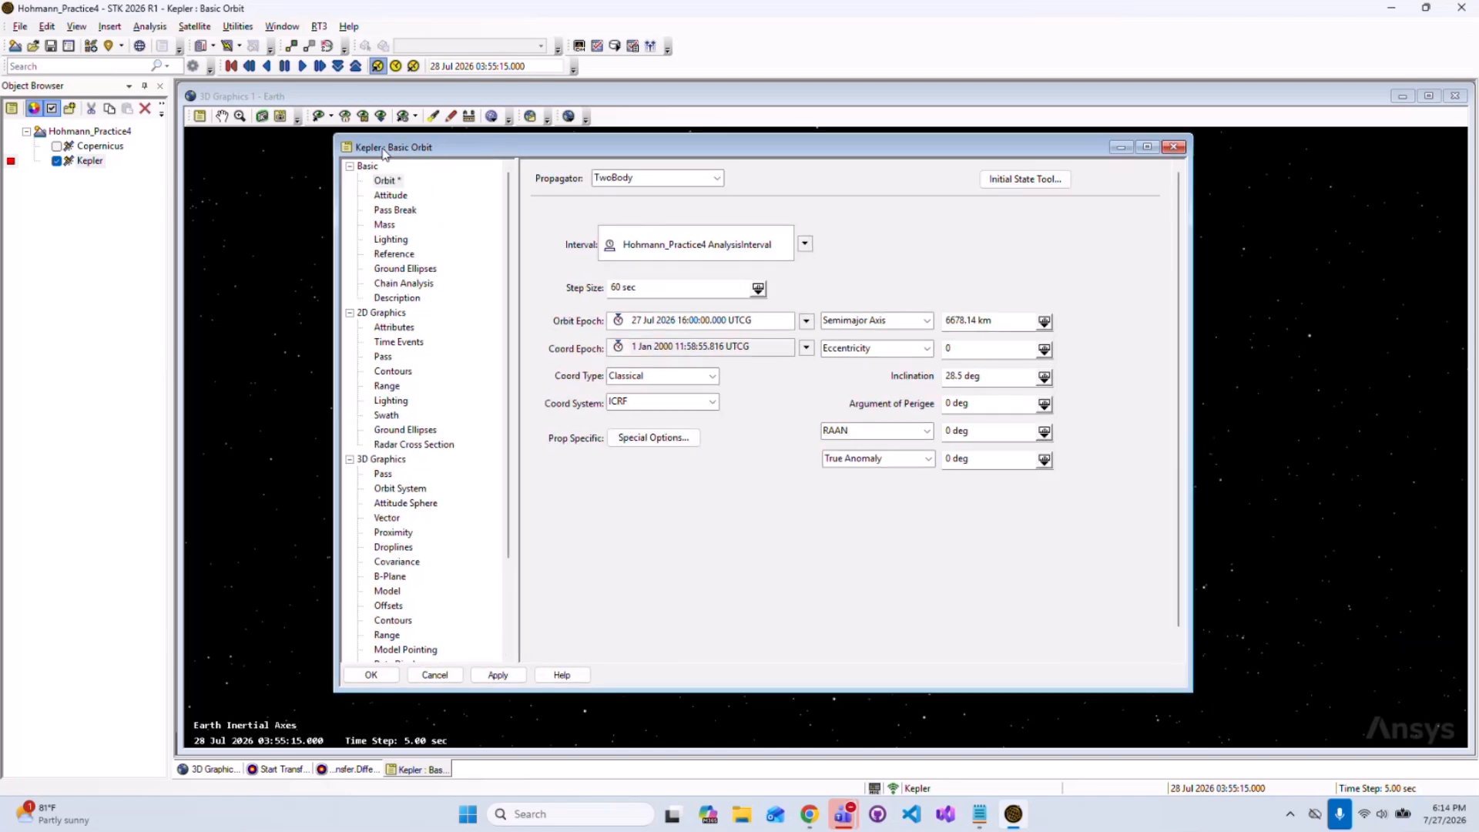
Try the RealTime, LOP, HPOP and SPICE propagators for Kepler's orbit.
{"action": "left_click", "coordinate": [715, 179]}
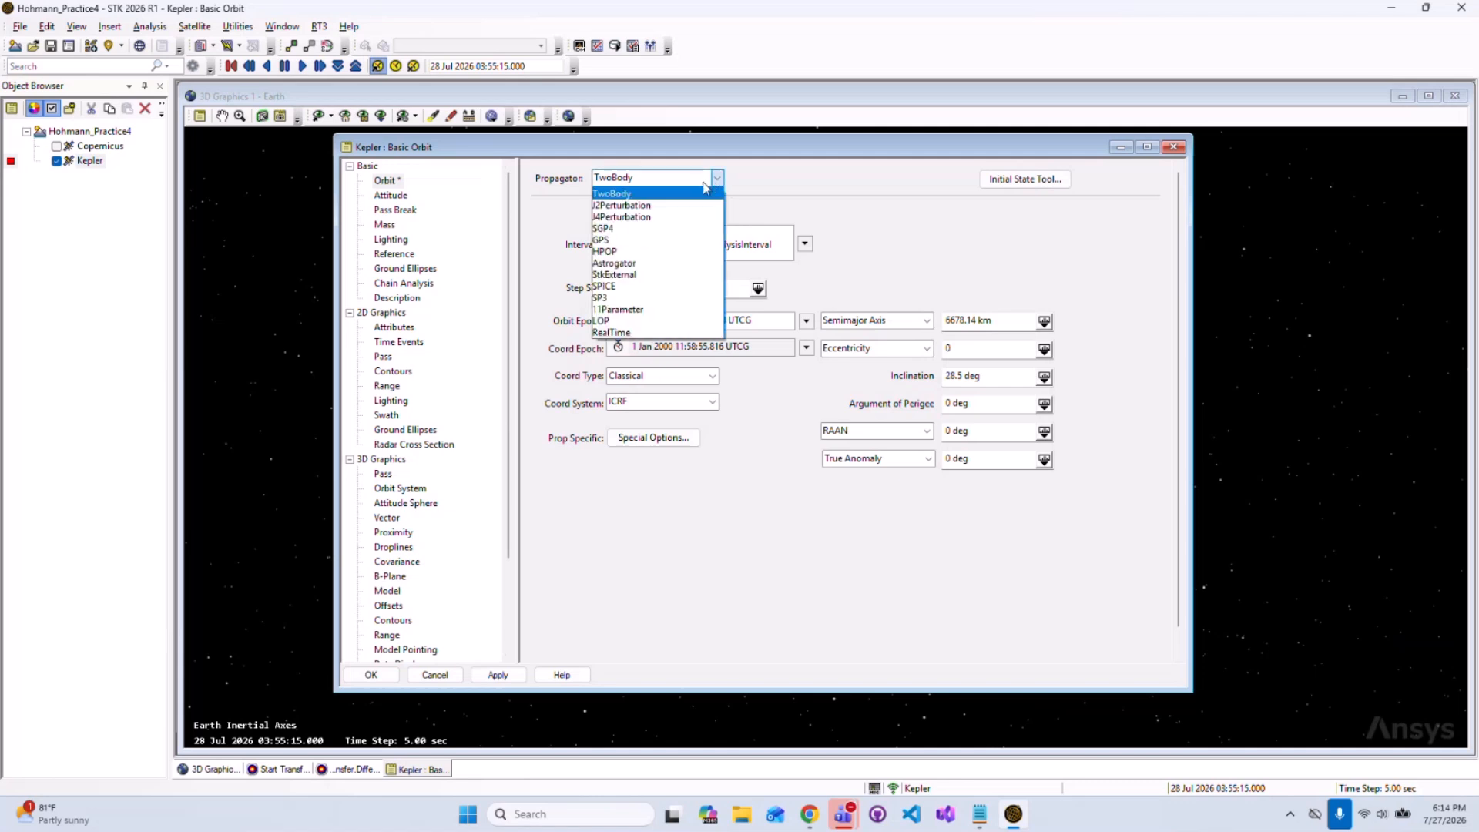
{"action": "left_click", "coordinate": [647, 332]}
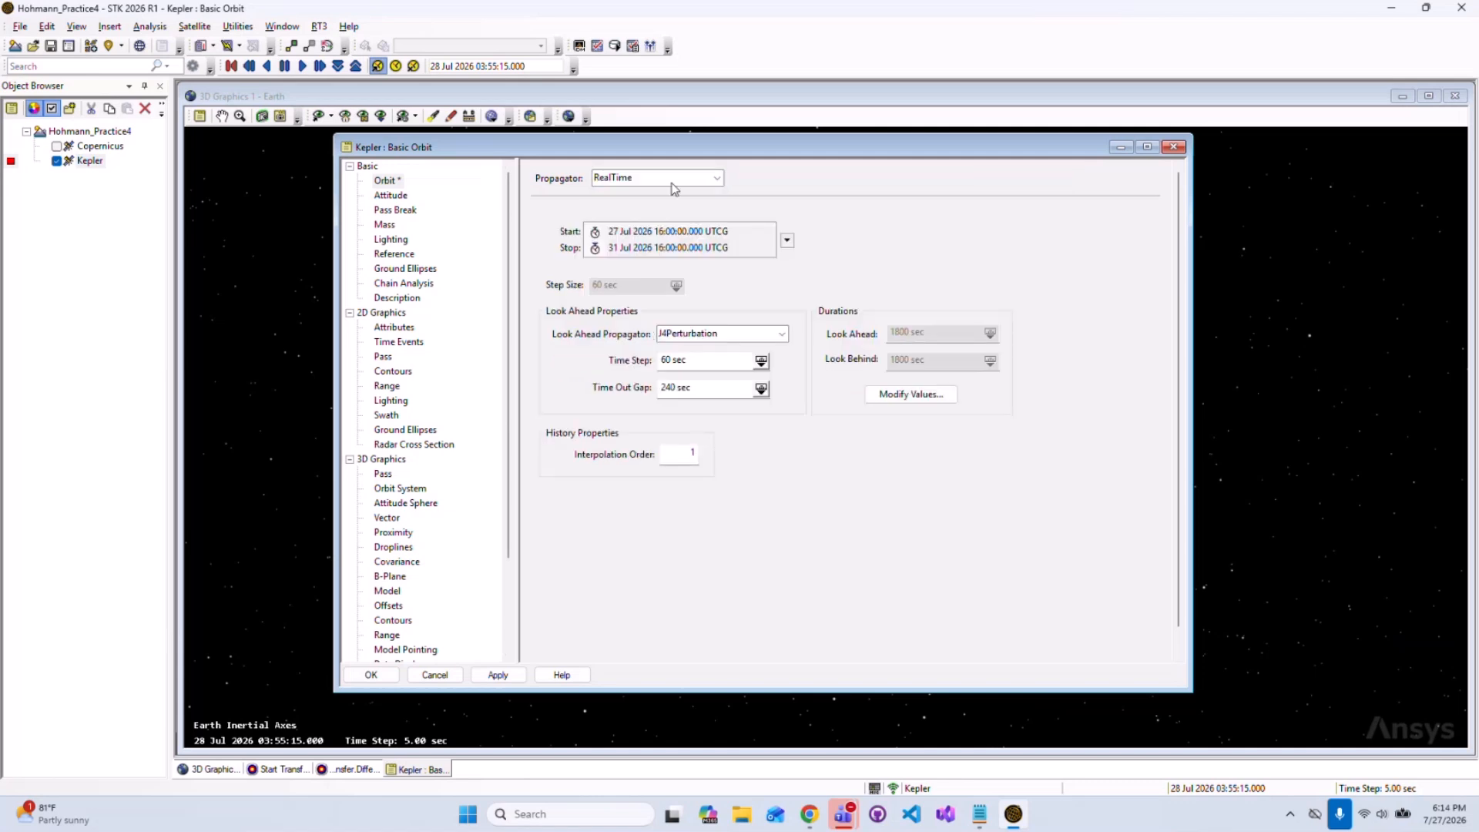
{"action": "left_click", "coordinate": [674, 185]}
{"action": "left_click", "coordinate": [647, 321]}
{"action": "left_click", "coordinate": [655, 181]}
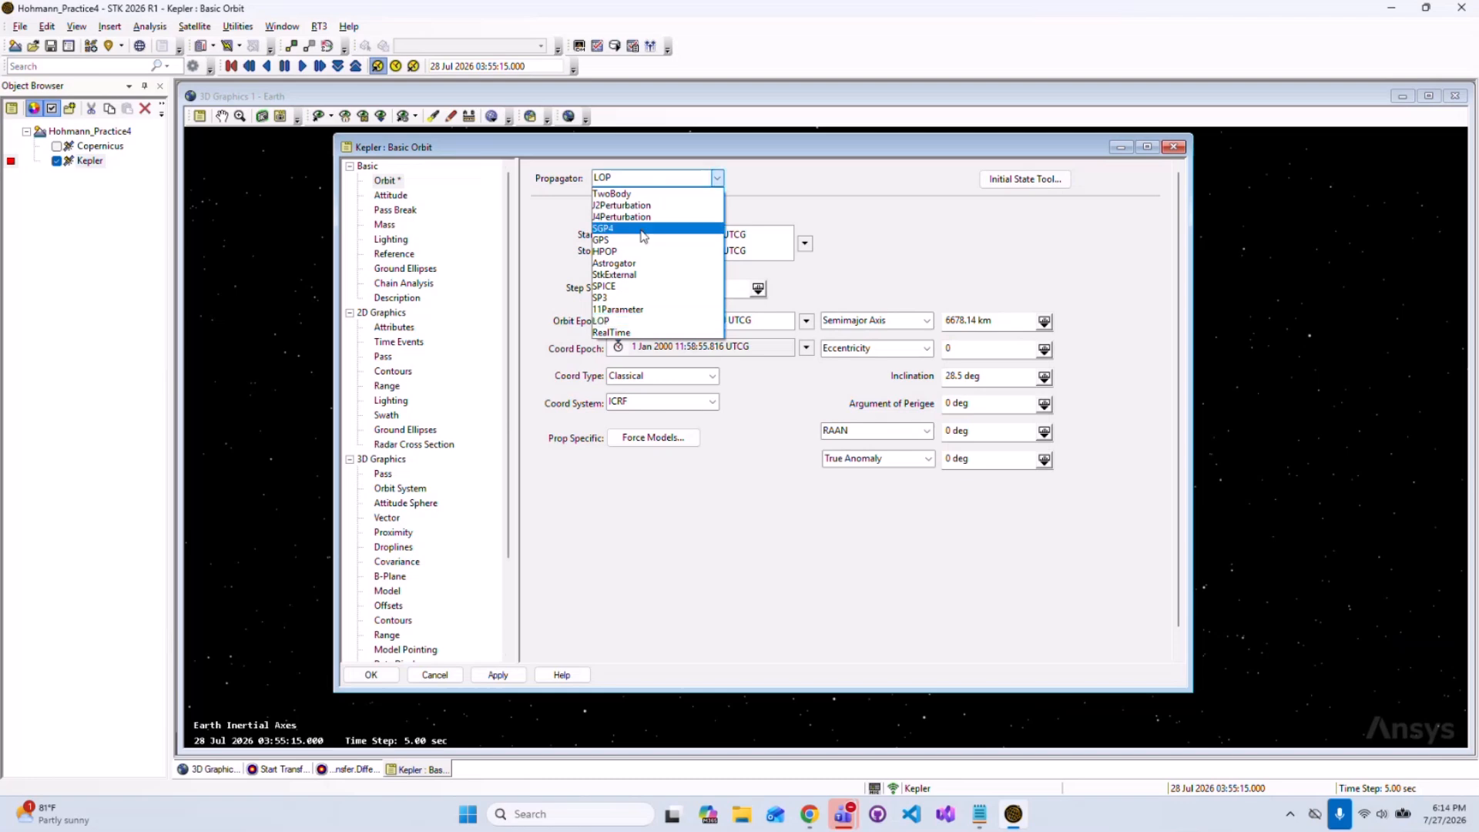
{"action": "left_click", "coordinate": [647, 252]}
{"action": "left_click", "coordinate": [653, 179]}
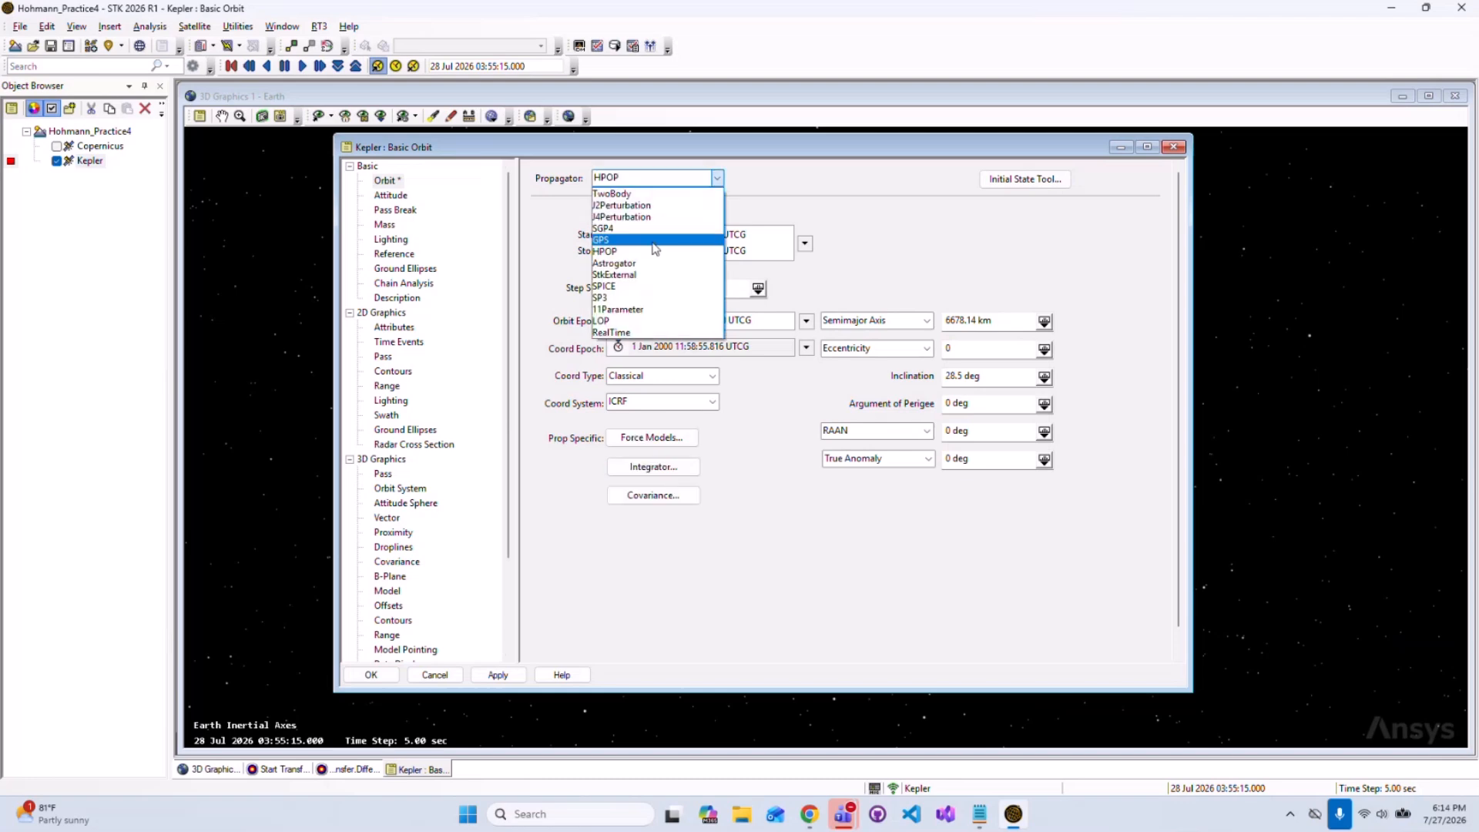
{"action": "left_click", "coordinate": [637, 286]}
Set Kepler's propagator to Astrogator and the Initial State's coordinate type to Keplerian.
{"action": "left_click", "coordinate": [712, 181]}
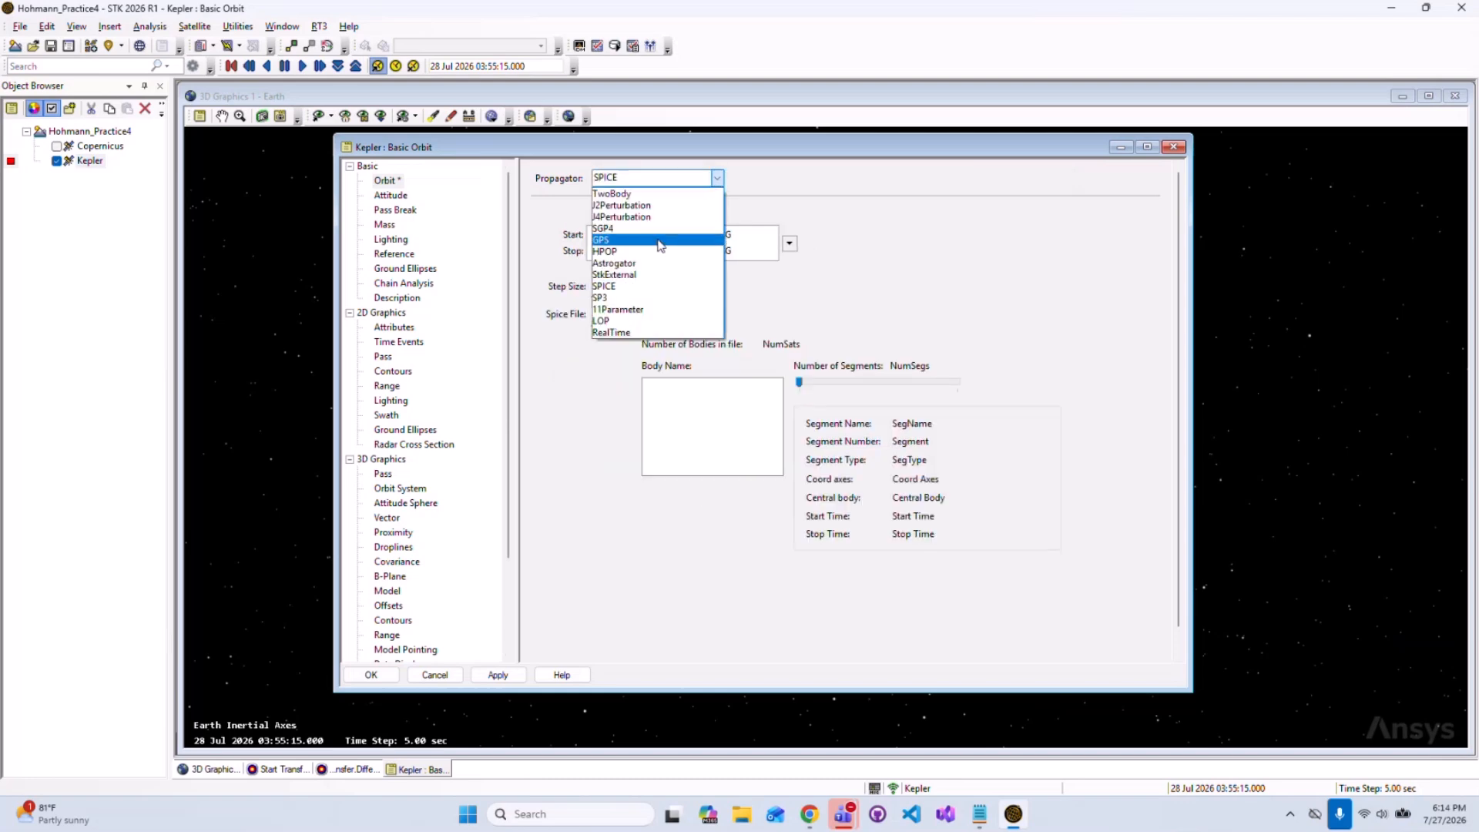
{"action": "left_click", "coordinate": [617, 263]}
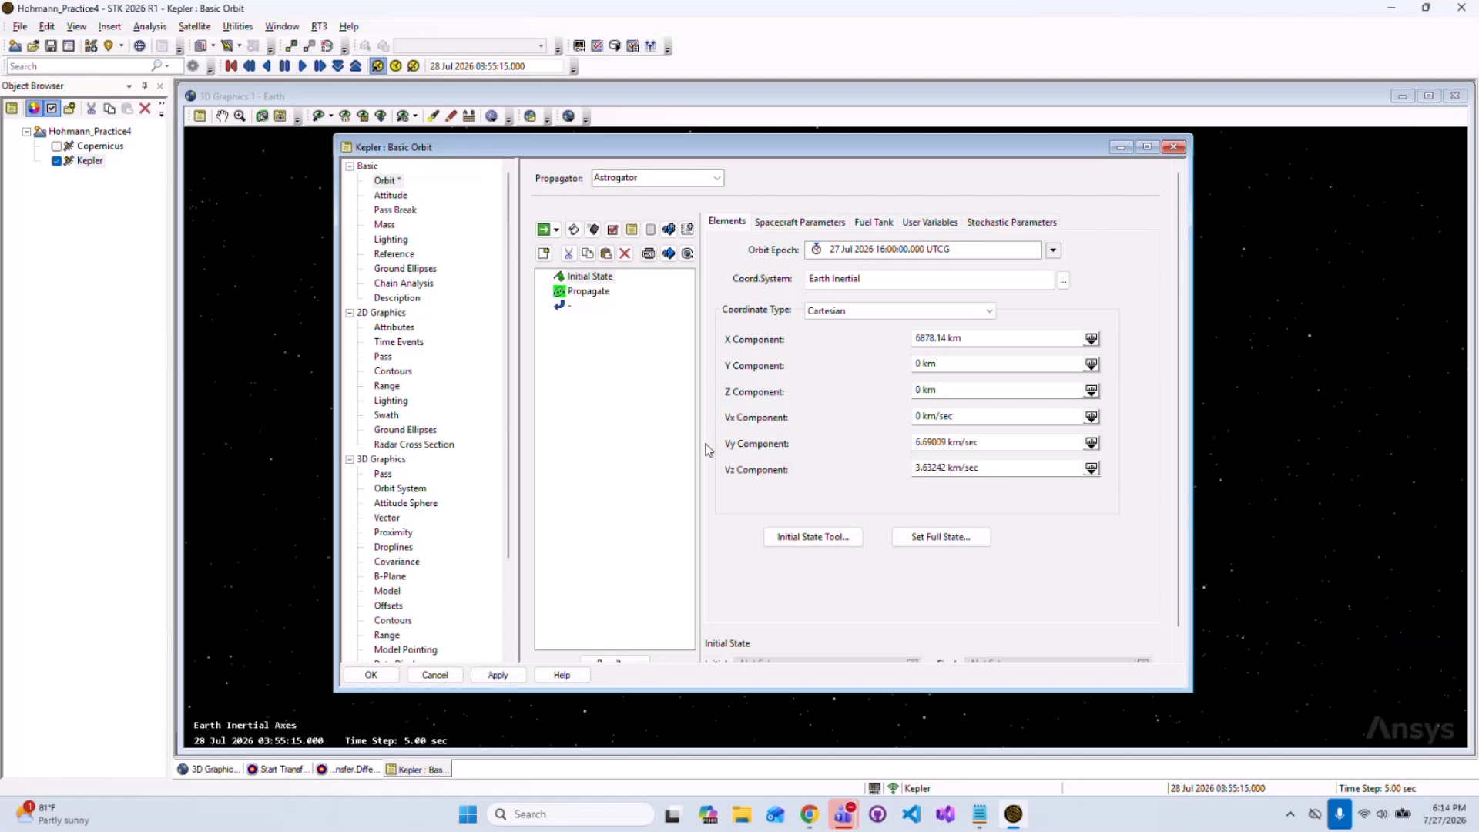
{"action": "left_click", "coordinate": [1143, 246]}
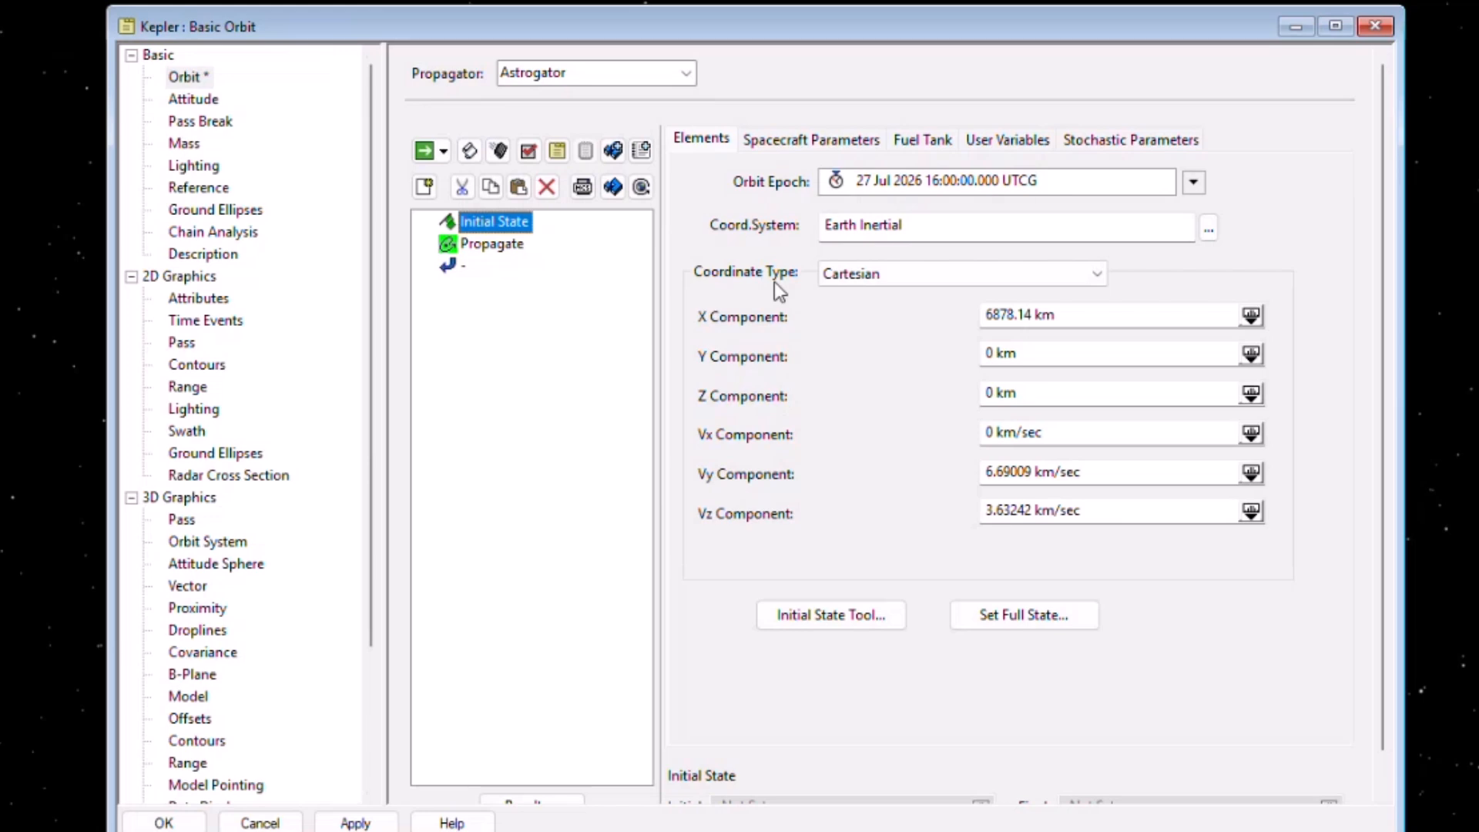
{"action": "left_click", "coordinate": [960, 281]}
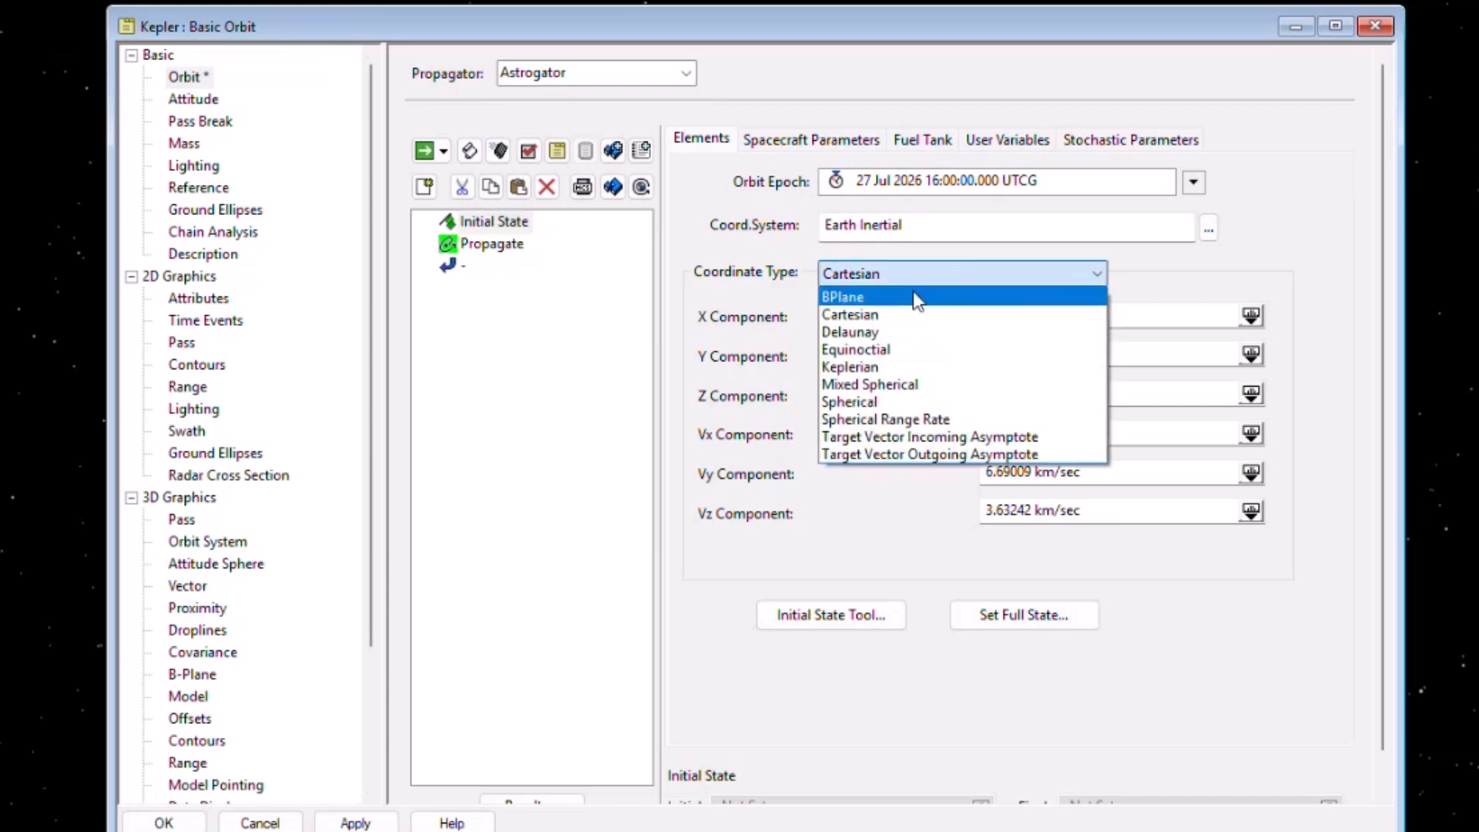
{"action": "left_click", "coordinate": [884, 370]}
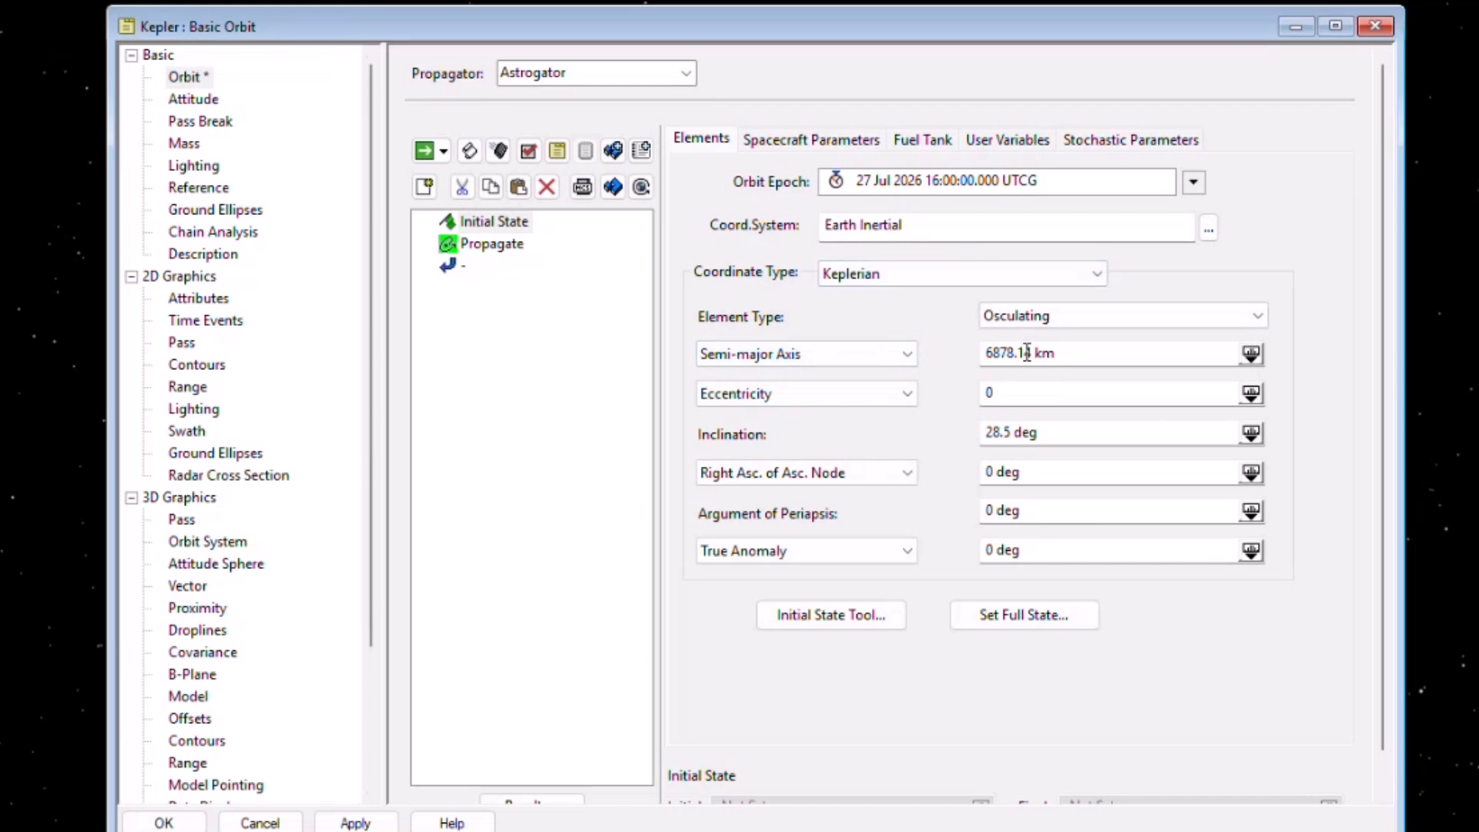
Define the initial orbit by a periapsis radius of 6700 km and an inclination of 0 deg, and apply it.
{"action": "left_click", "coordinate": [863, 353]}
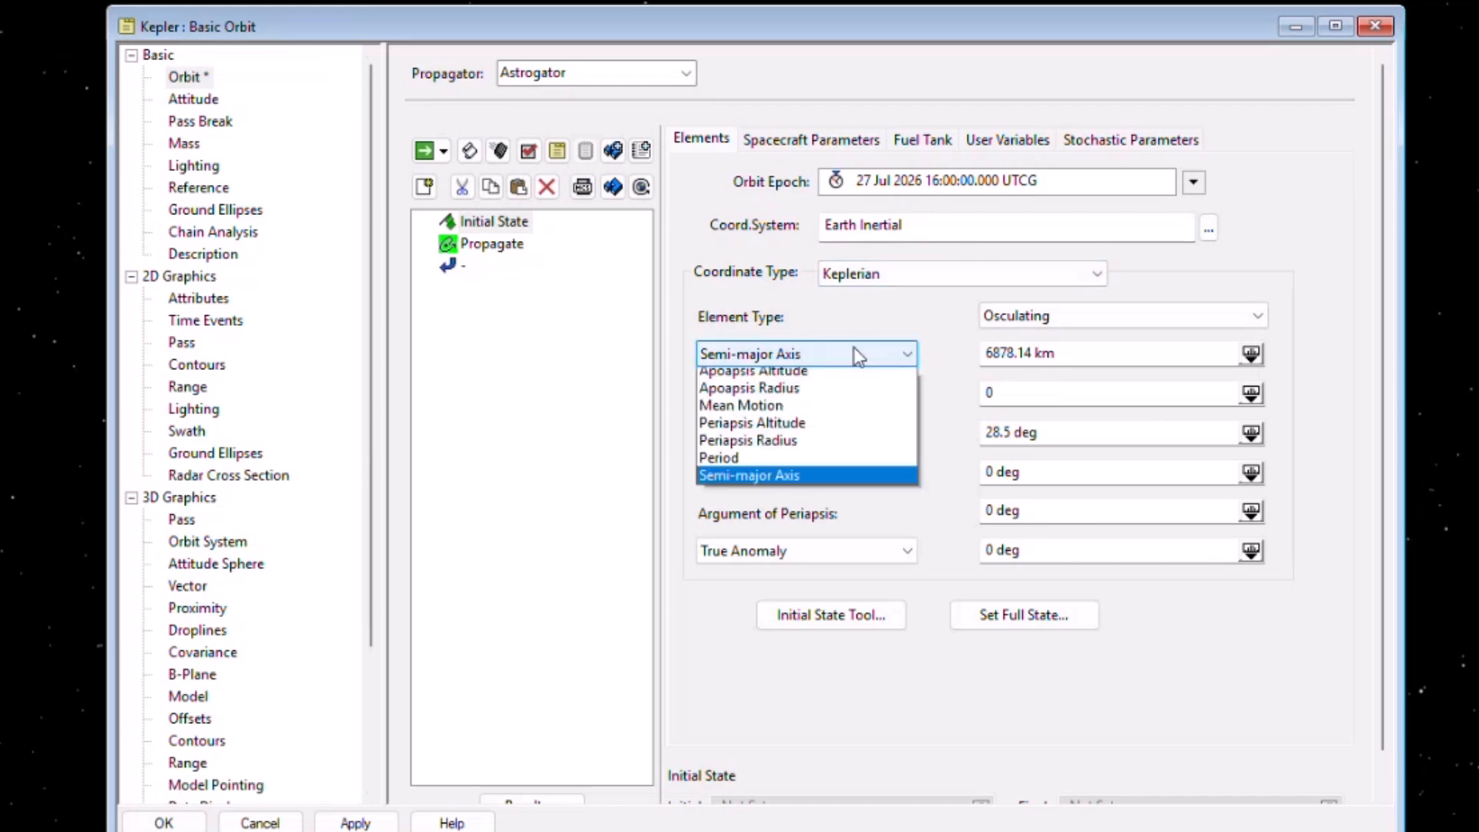
{"action": "left_click", "coordinate": [818, 449]}
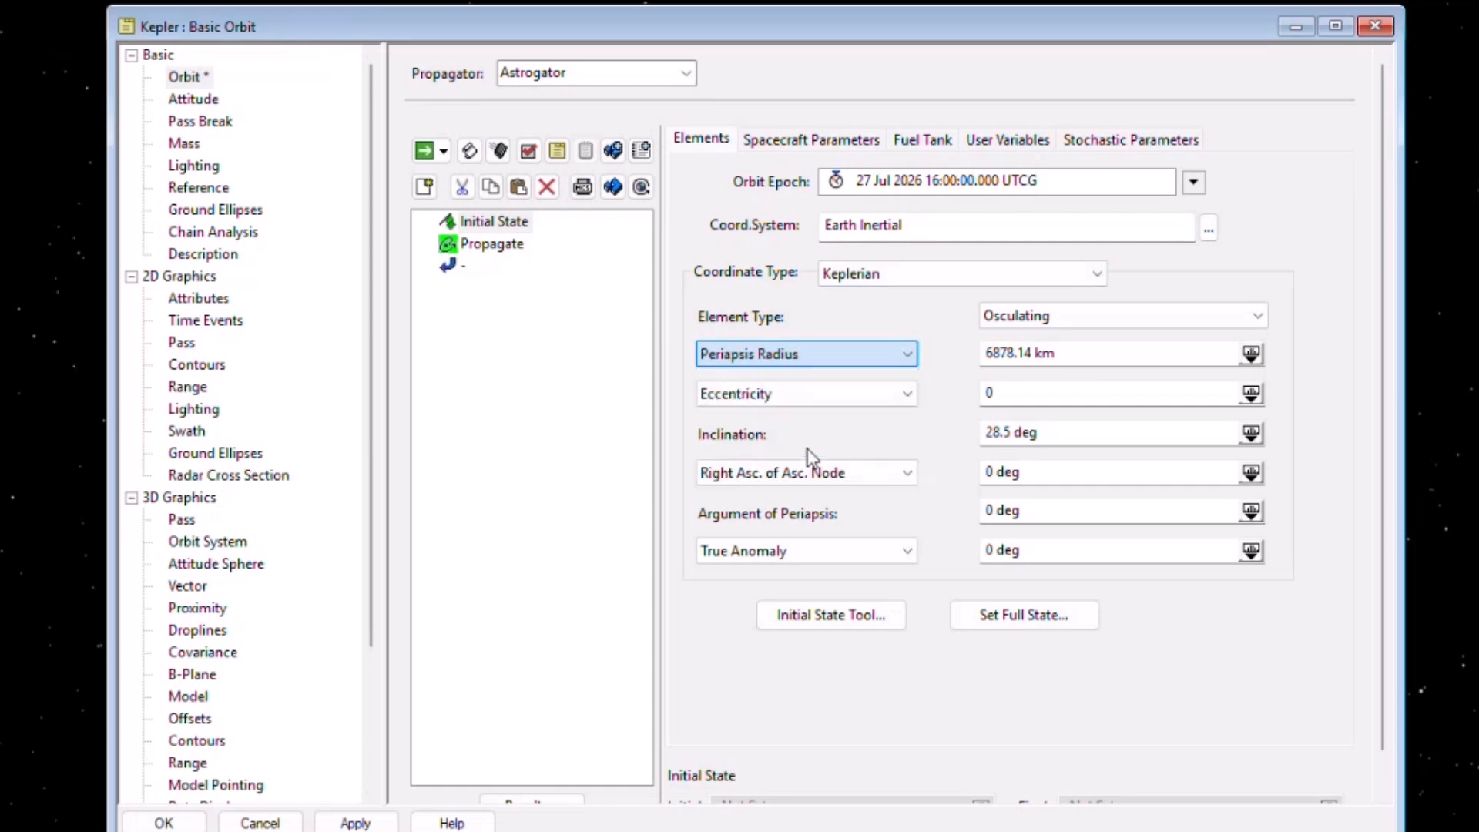
{"action": "double_click", "coordinate": [1026, 354]}
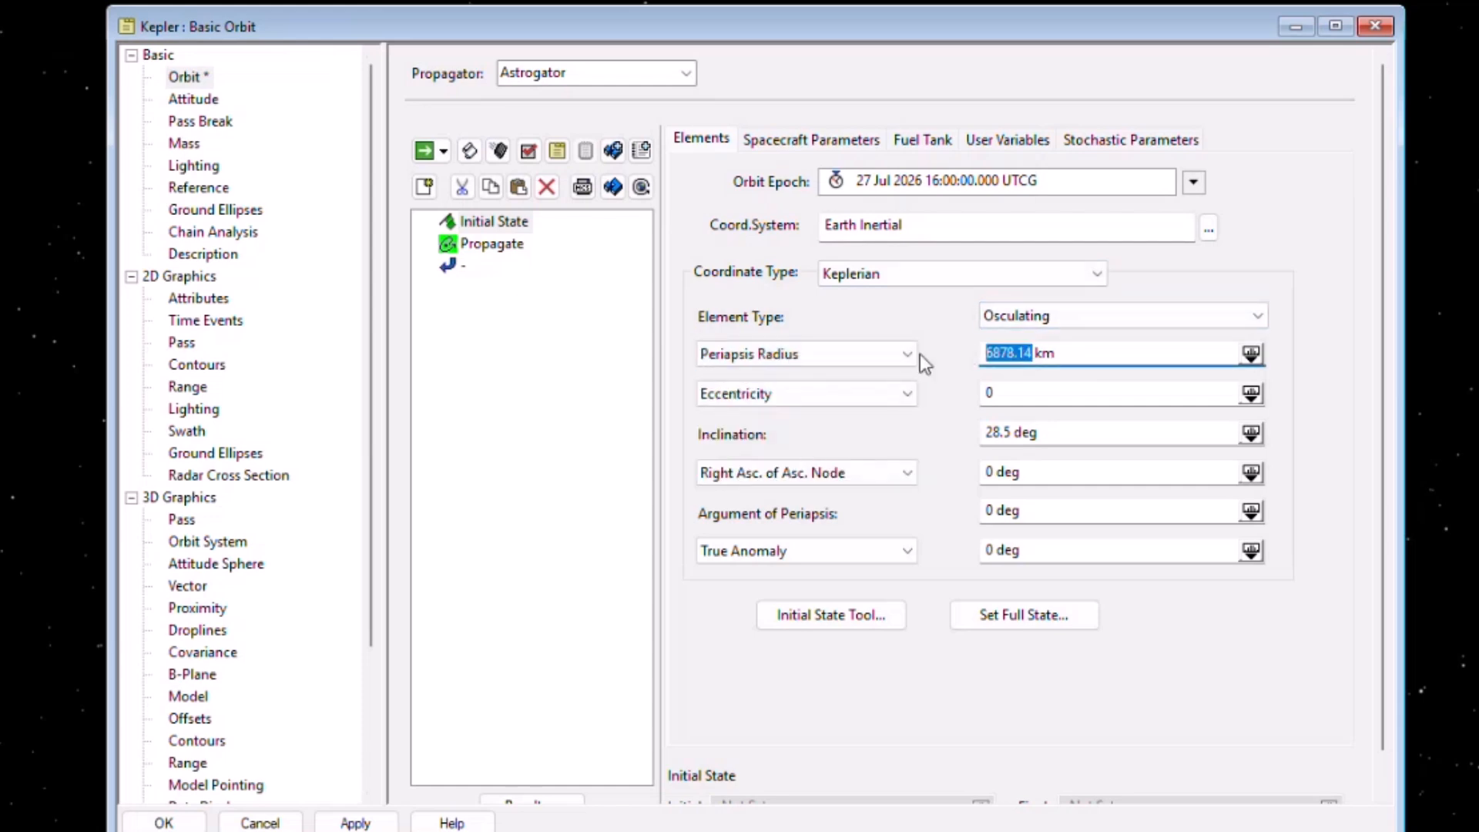
{"action": "type", "text": "6700"}
{"action": "double_click", "coordinate": [997, 432]}
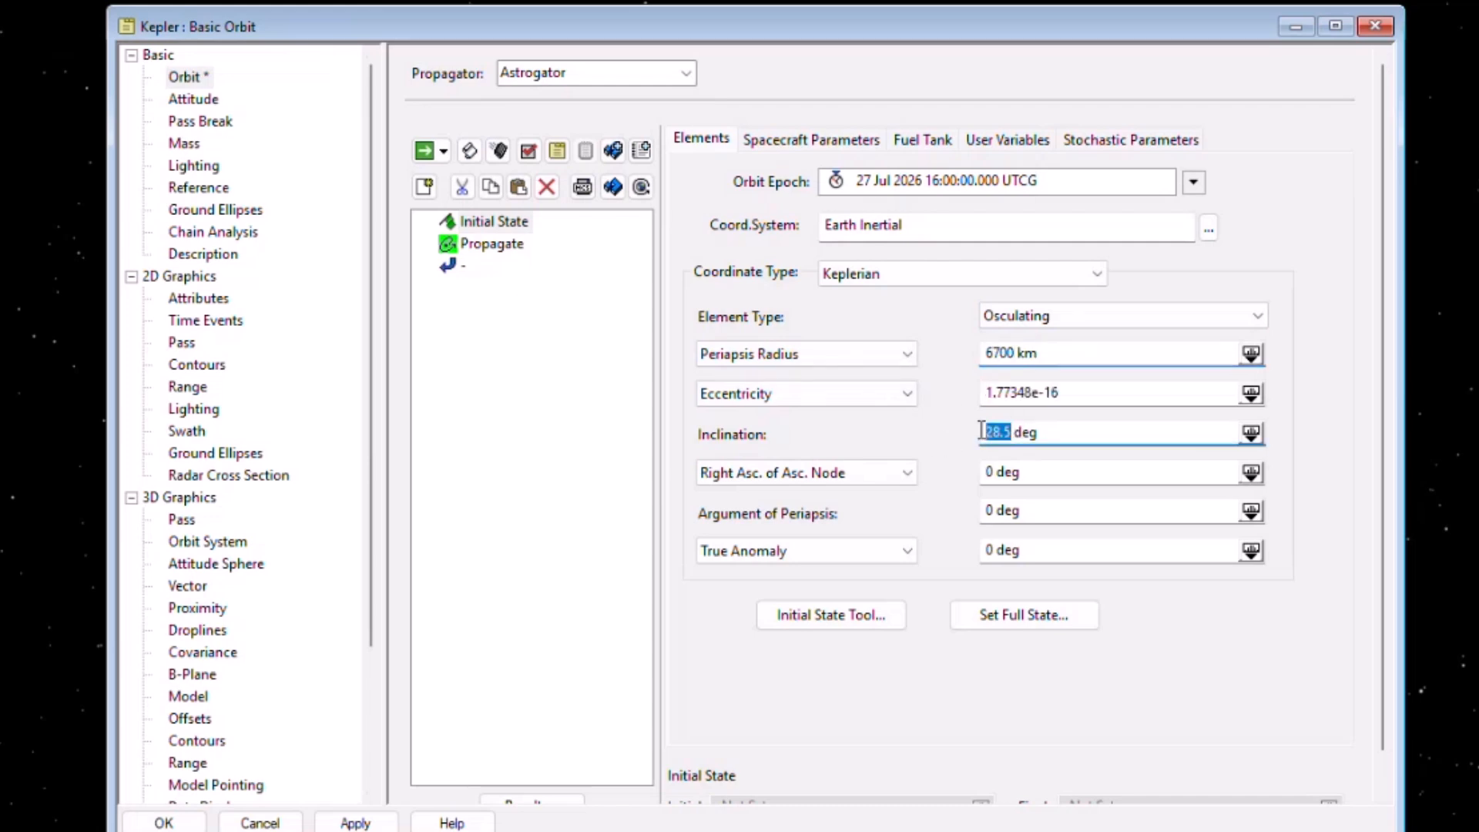
{"action": "type", "text": "0"}
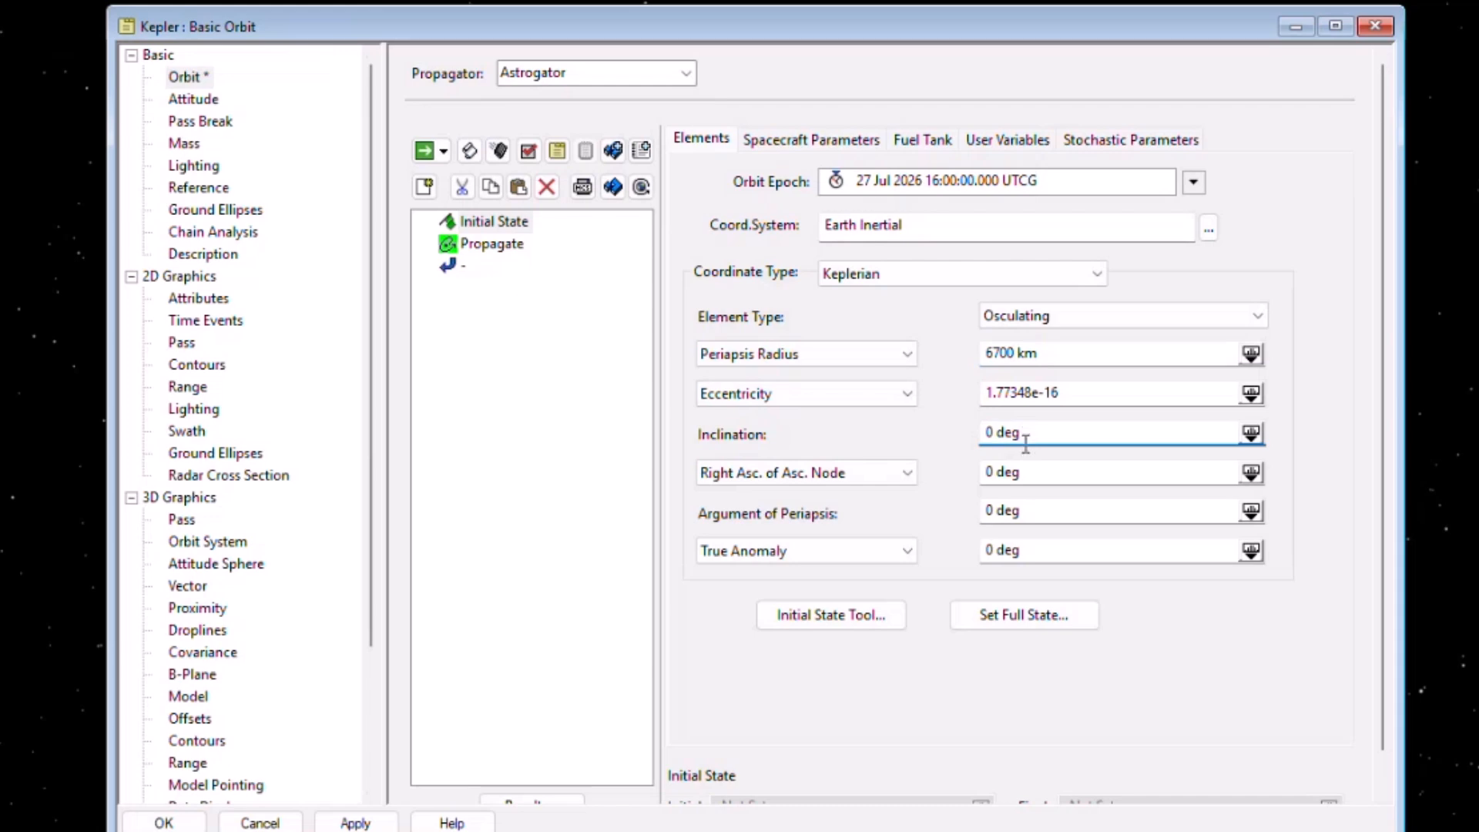
{"action": "left_click", "coordinate": [391, 819]}
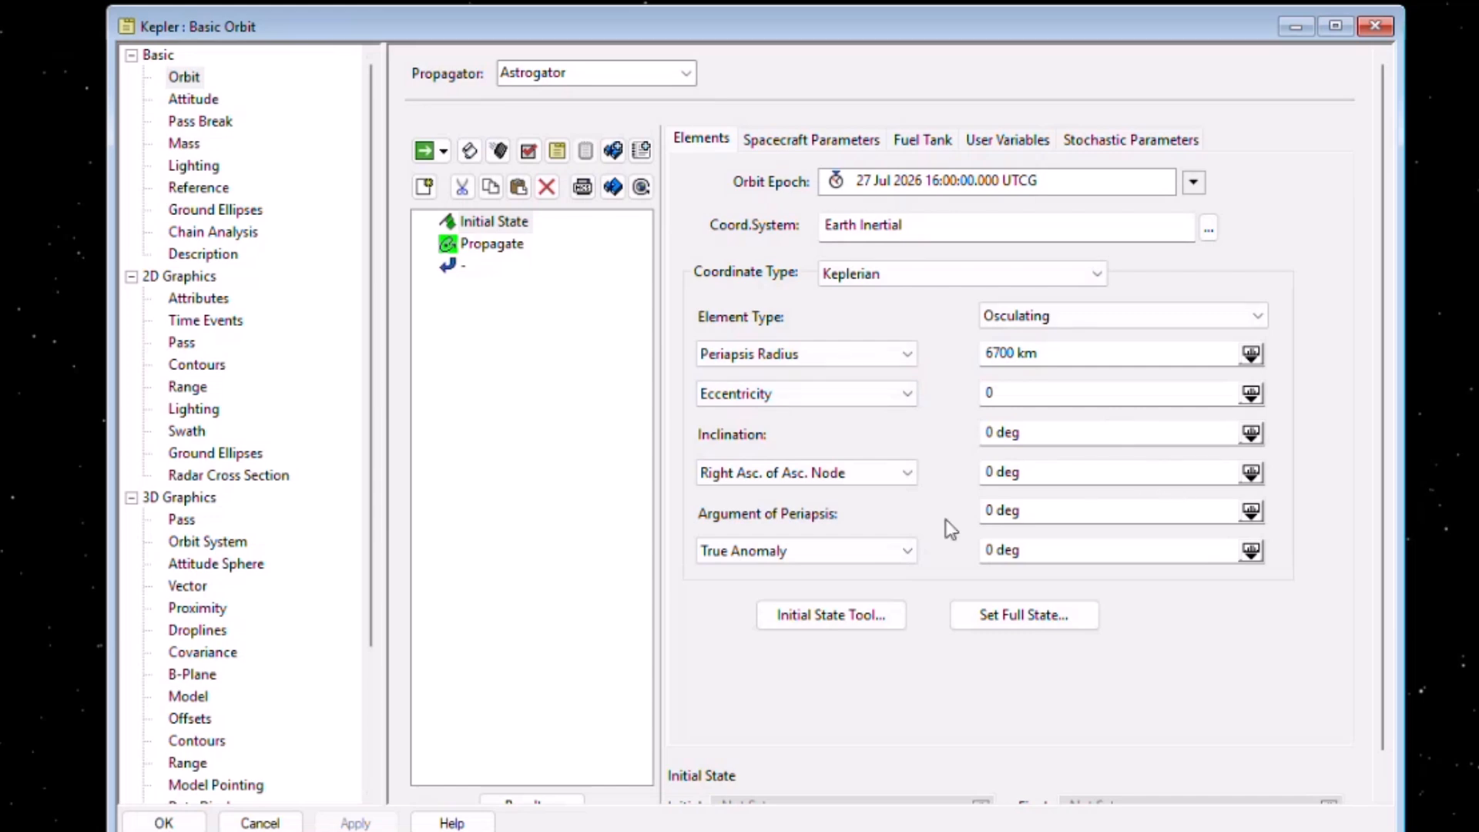
Examine the options of the Initial State Tool and Set Full State dialogs without importing anything.
{"action": "left_click", "coordinate": [841, 631]}
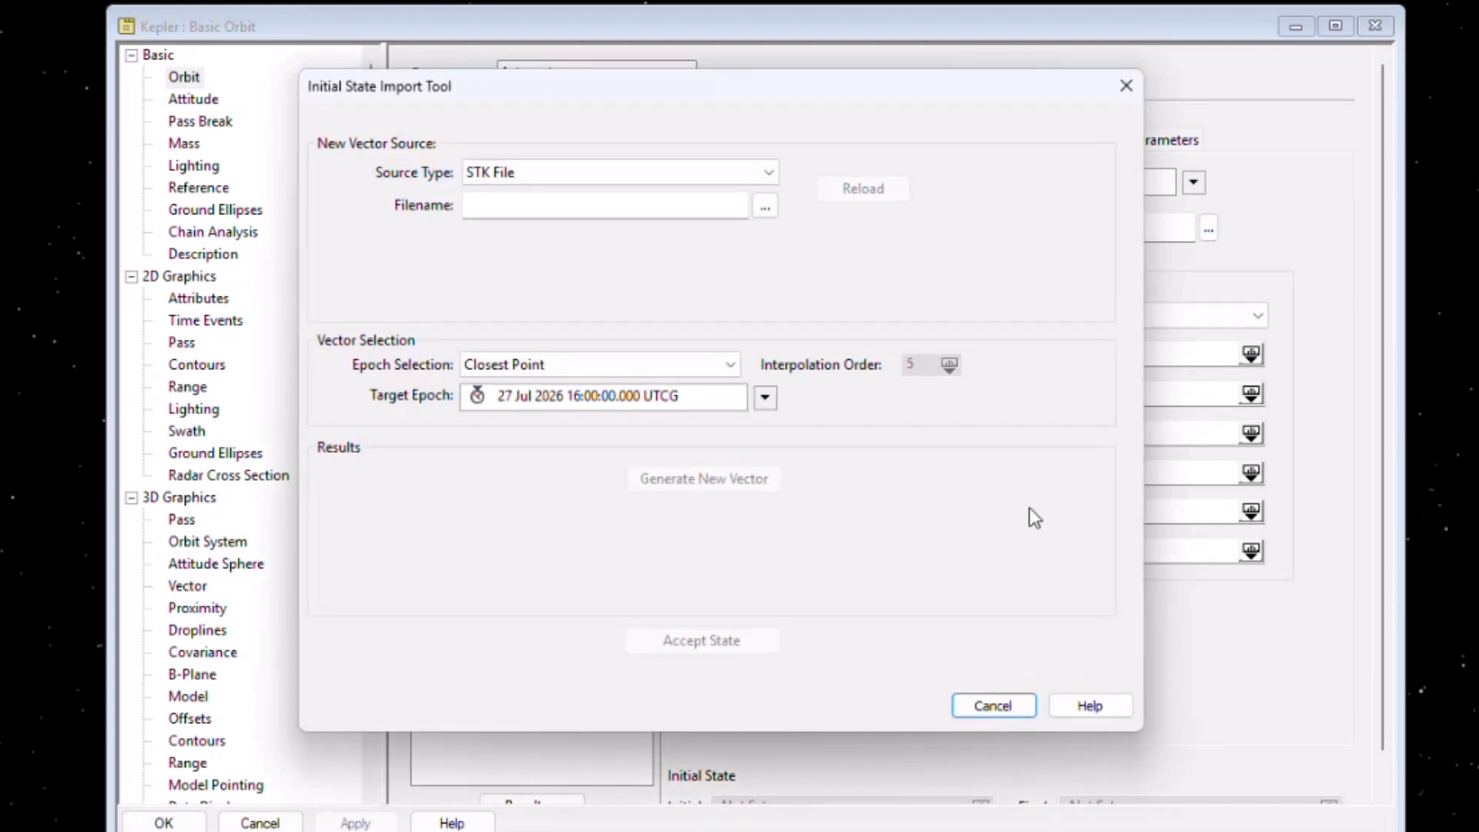
{"action": "left_click", "coordinate": [989, 707]}
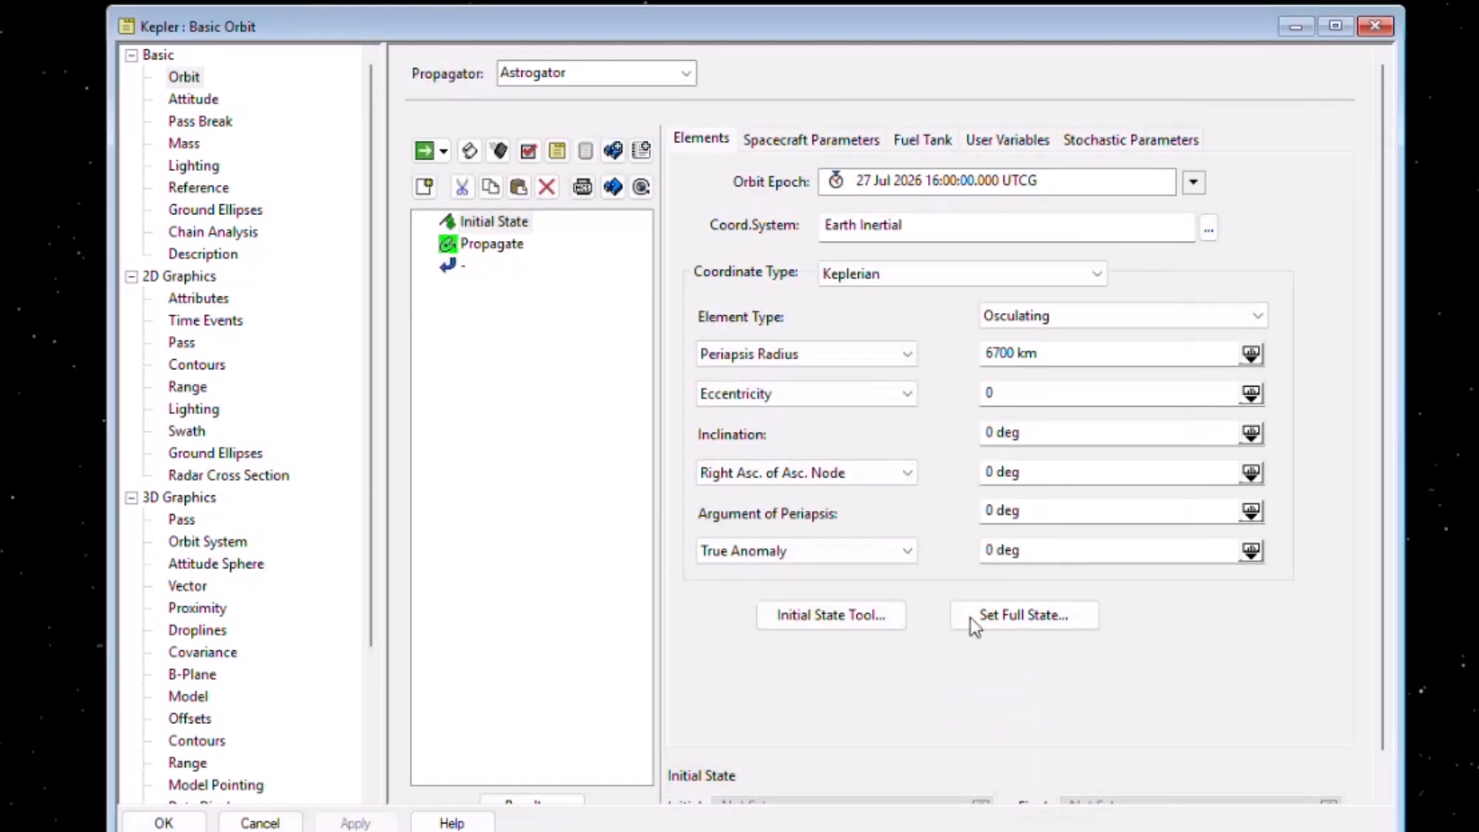
{"action": "left_click", "coordinate": [1005, 615]}
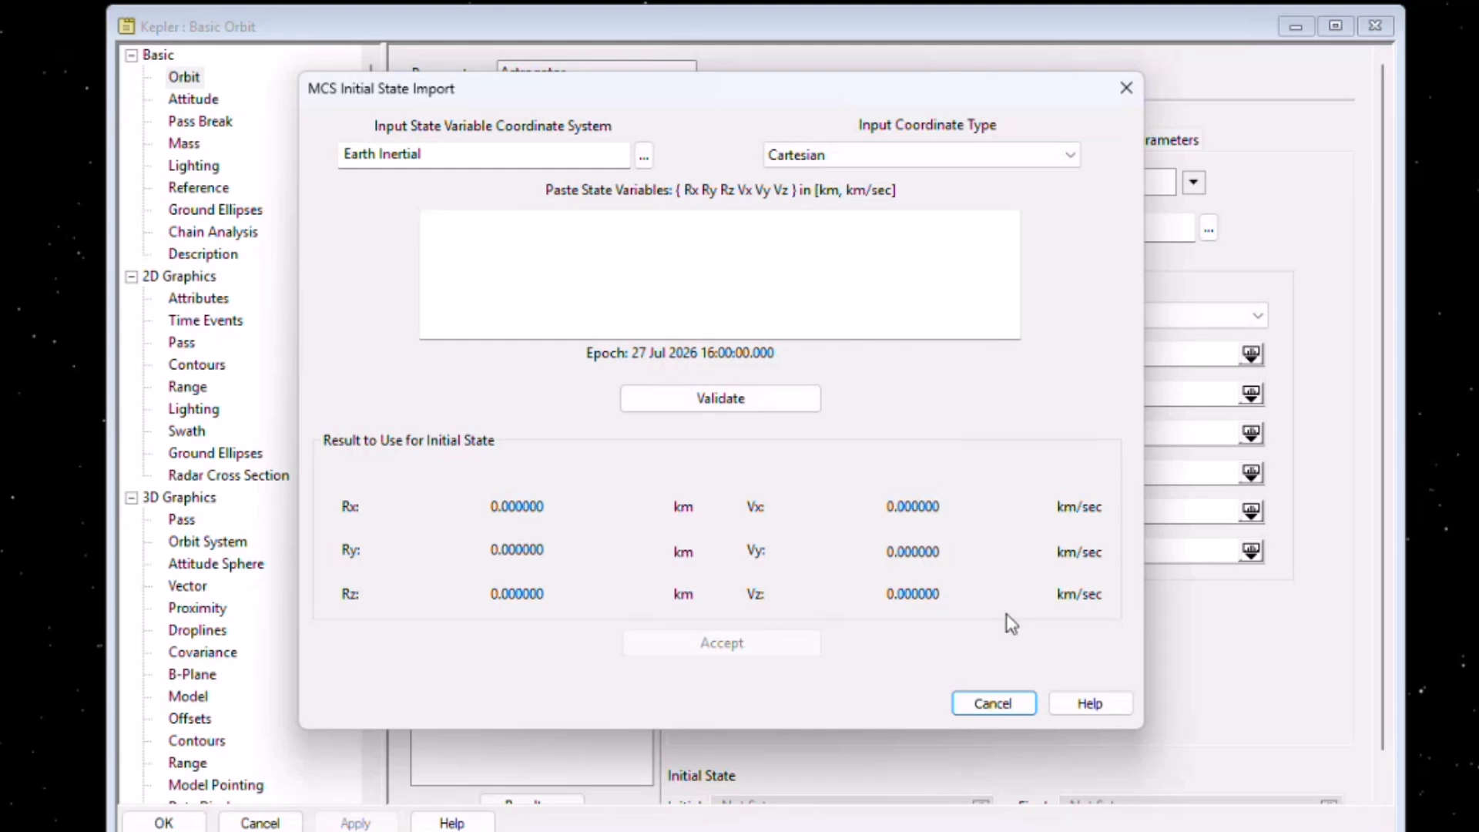
{"action": "left_click", "coordinate": [992, 703]}
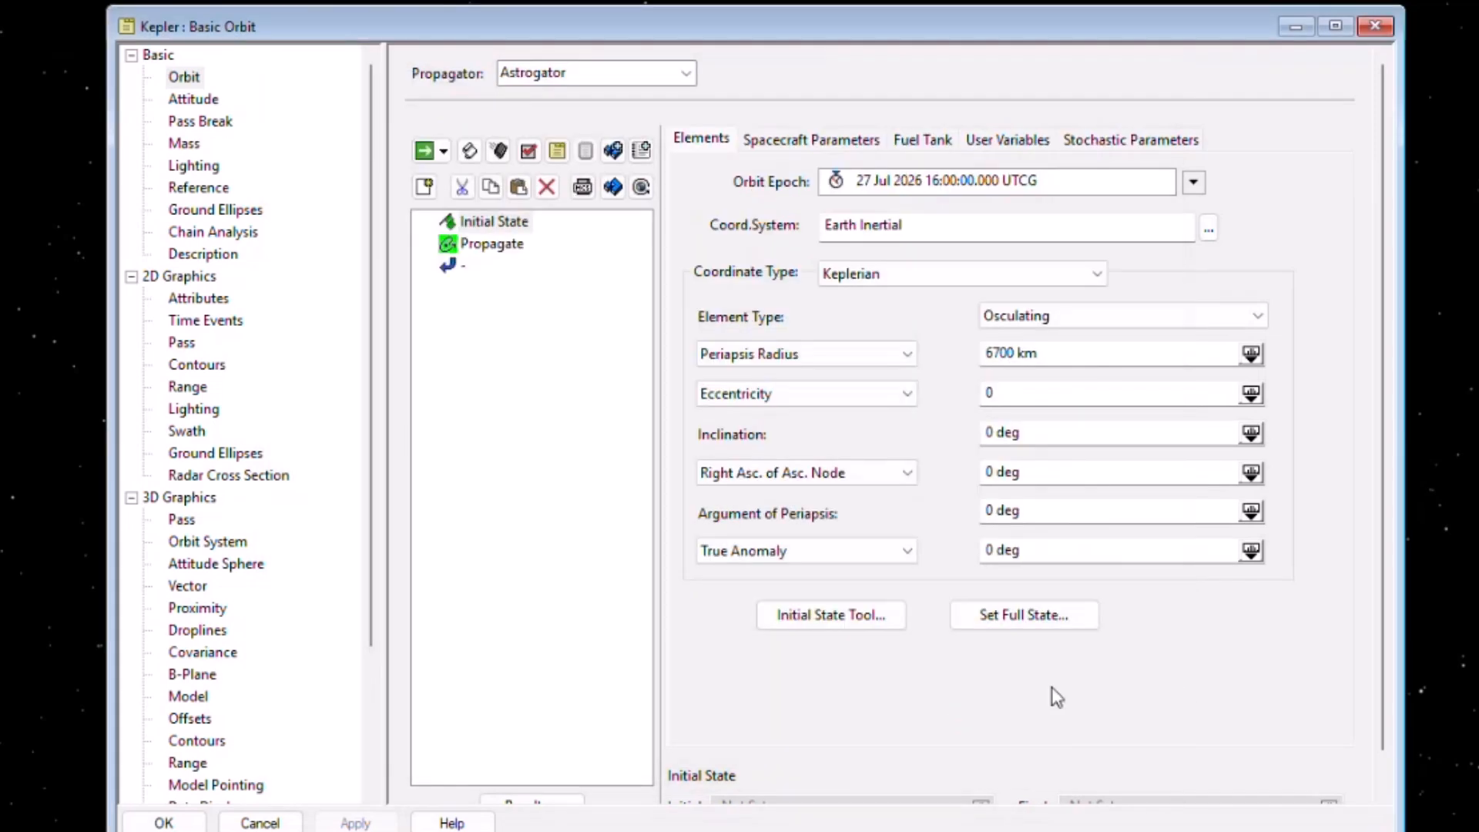
Set the Initial State's maximum fuel mass and fuel mass to 5000 kg each, and apply the changes.
{"action": "left_click", "coordinate": [861, 142]}
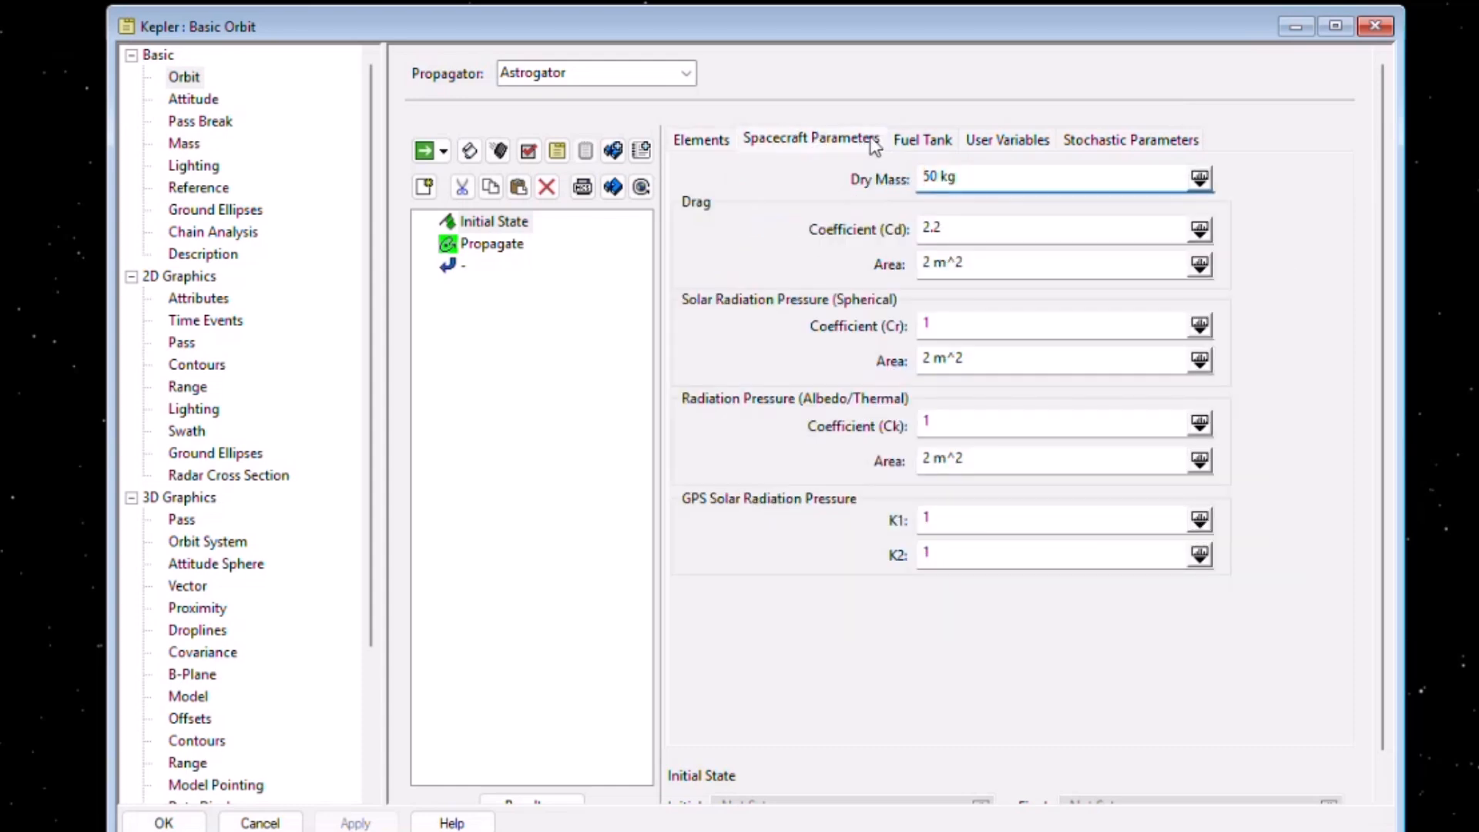
{"action": "left_click", "coordinate": [922, 140]}
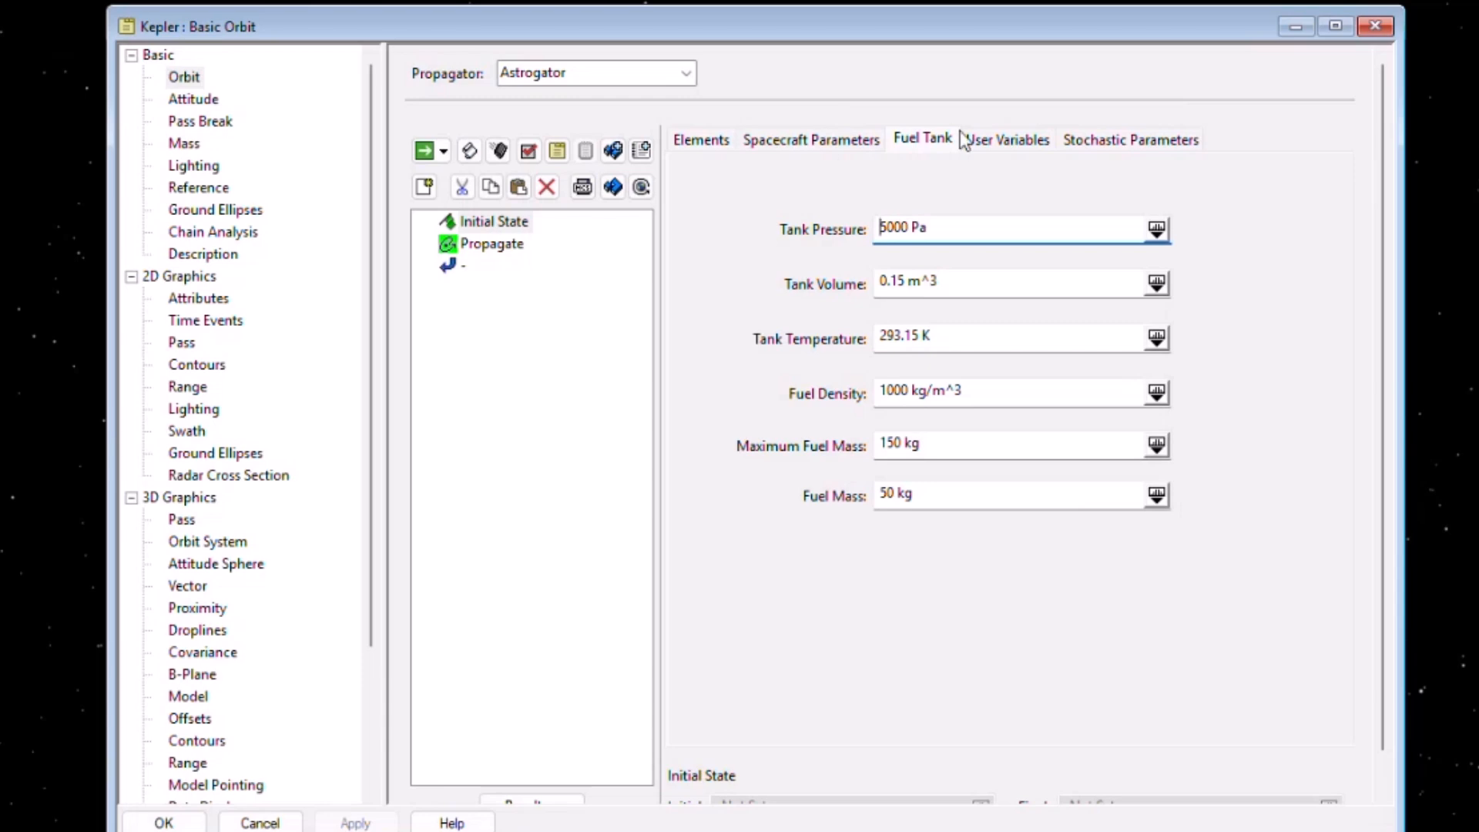
{"action": "double_click", "coordinate": [881, 443]}
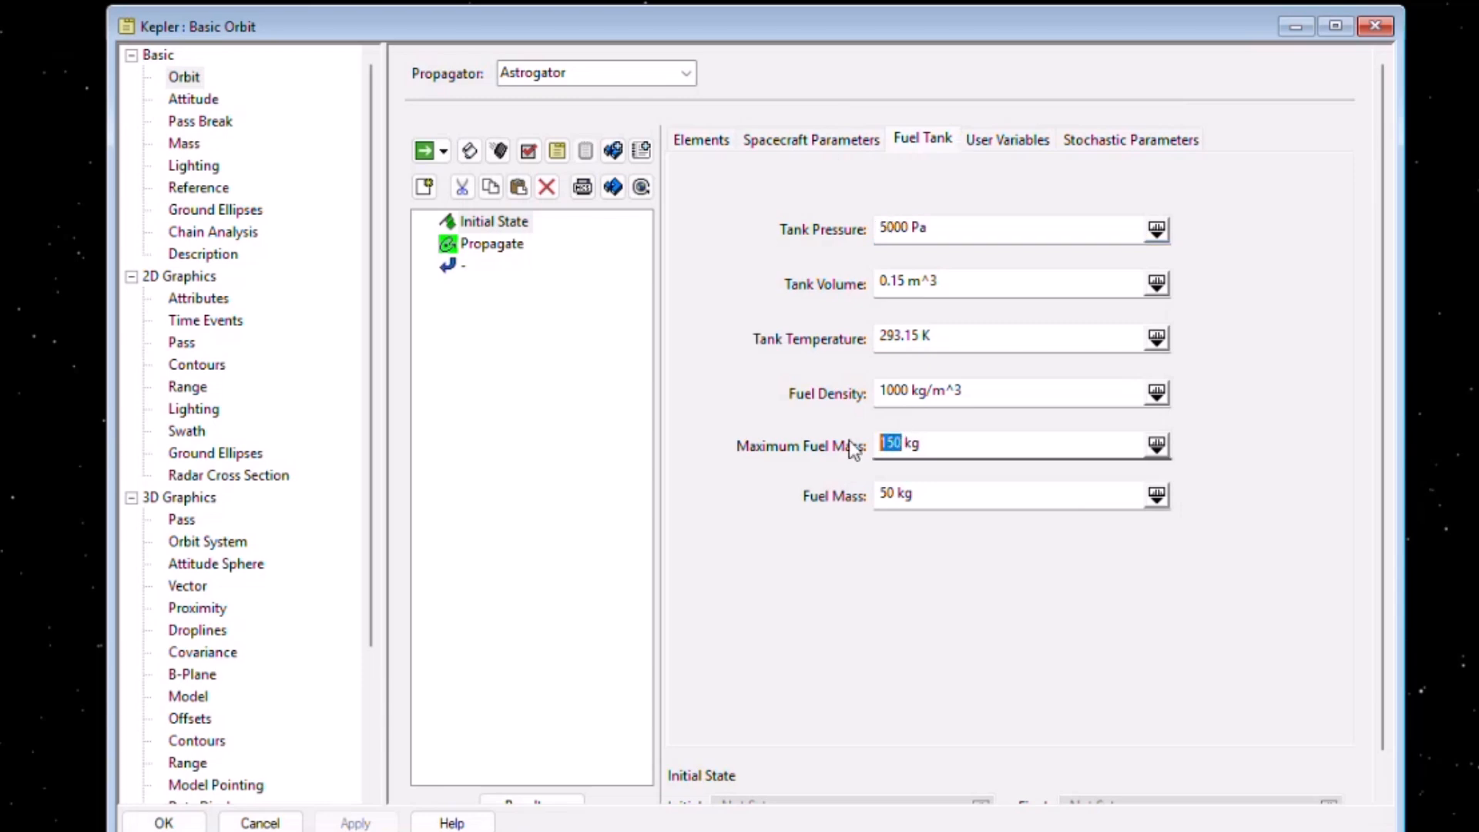
{"action": "type", "text": "500"}
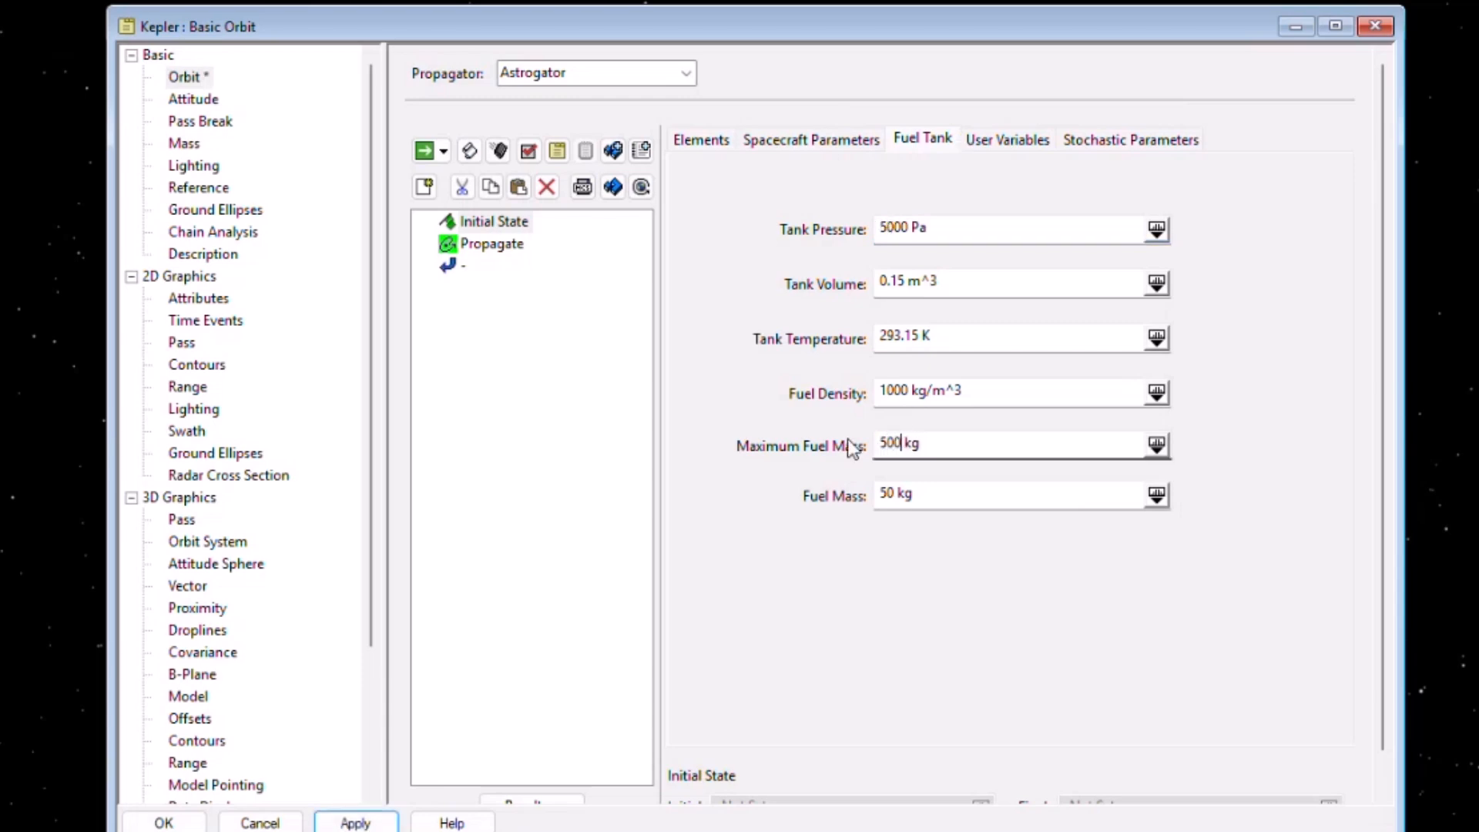
{"action": "double_click", "coordinate": [894, 491]}
{"action": "type", "text": "5"}
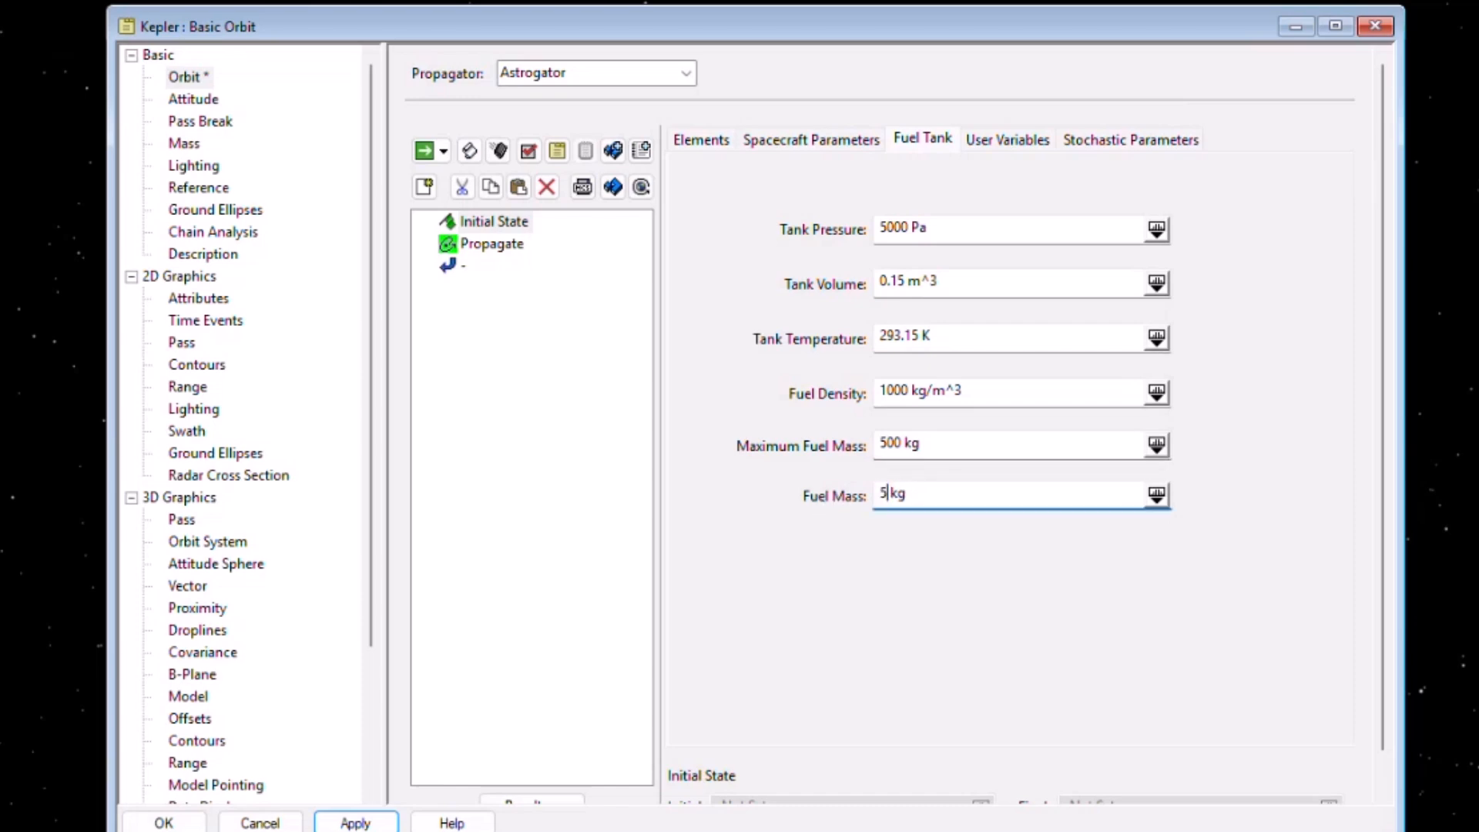
{"action": "type", "text": "000"}
{"action": "left_click", "coordinate": [359, 823]}
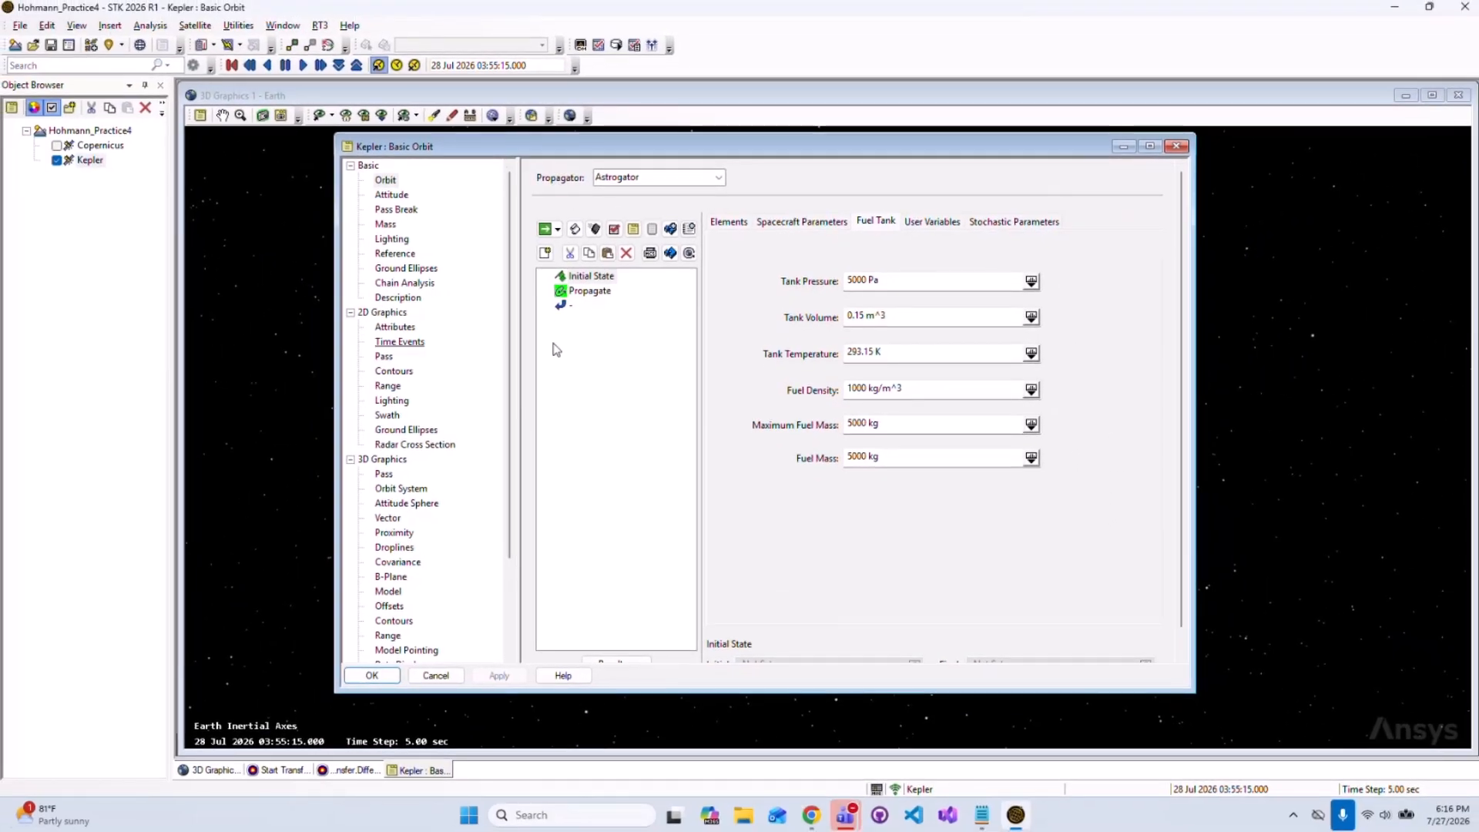
Show Copernicus's trajectory in the 3D view for reference, hide it again, and return to Kepler's orbit properties.
{"action": "left_click", "coordinate": [589, 291]}
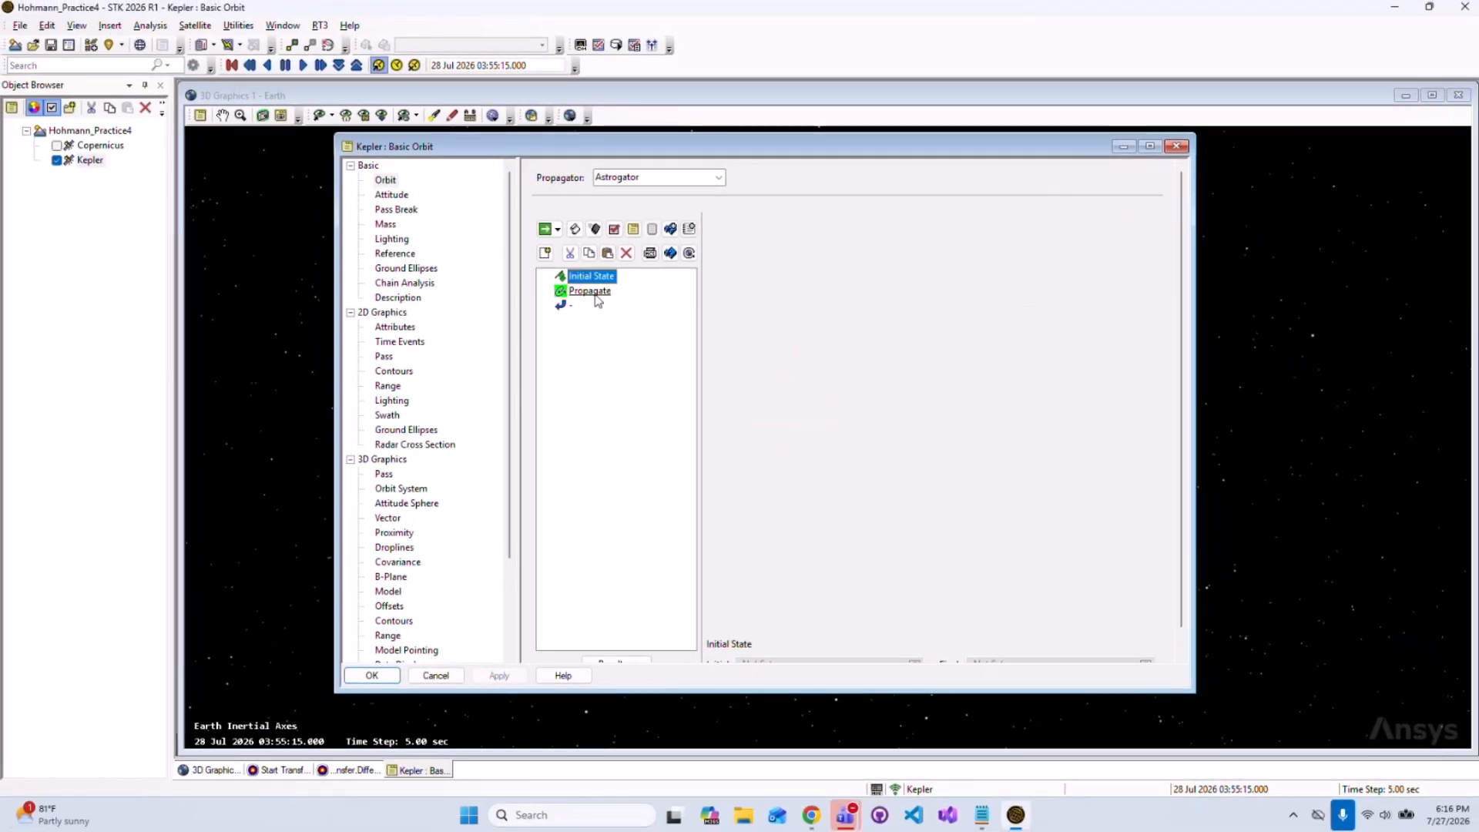
{"action": "left_click", "coordinate": [1124, 147]}
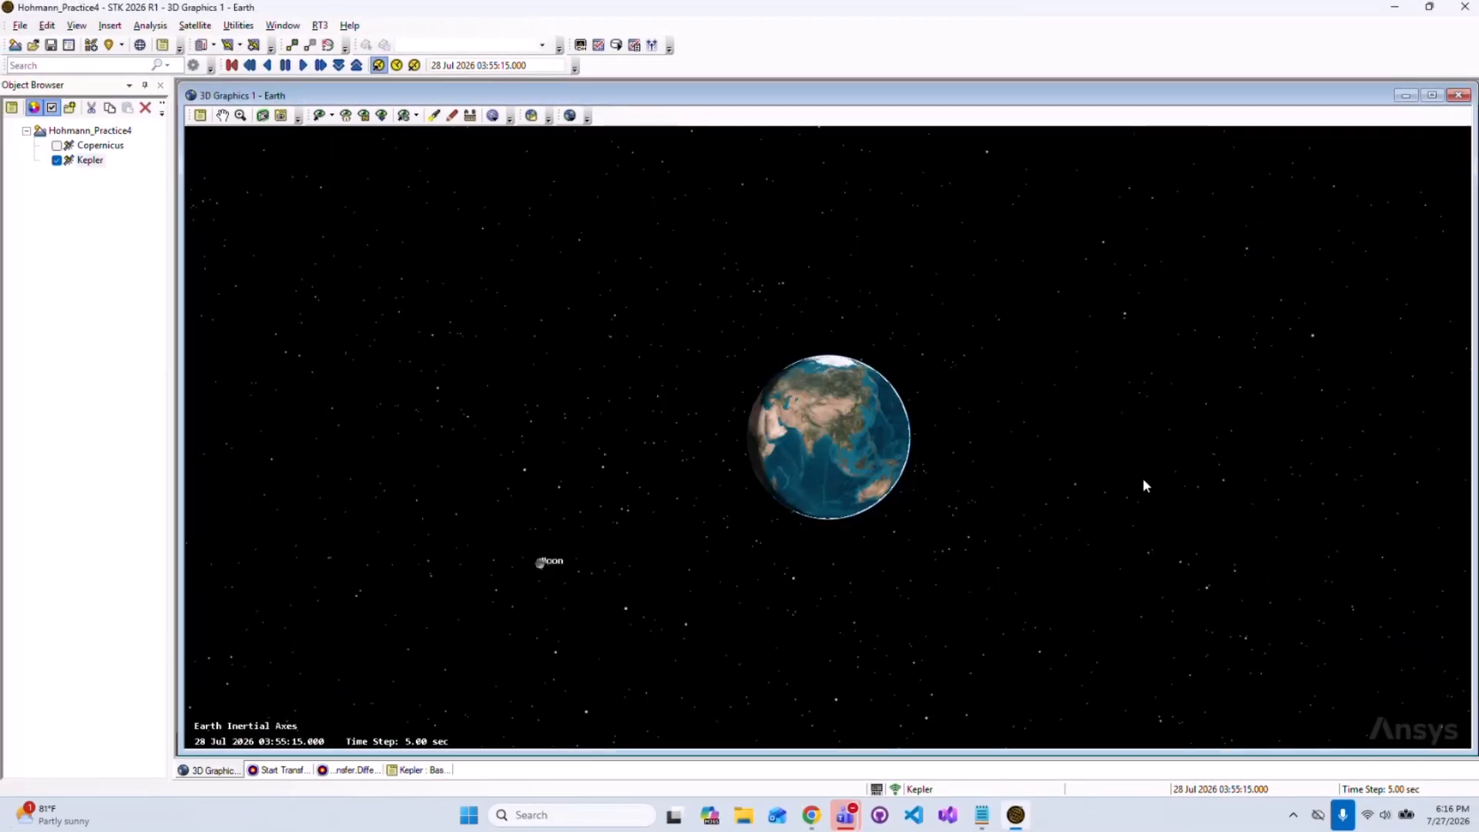
{"action": "left_click", "coordinate": [56, 145]}
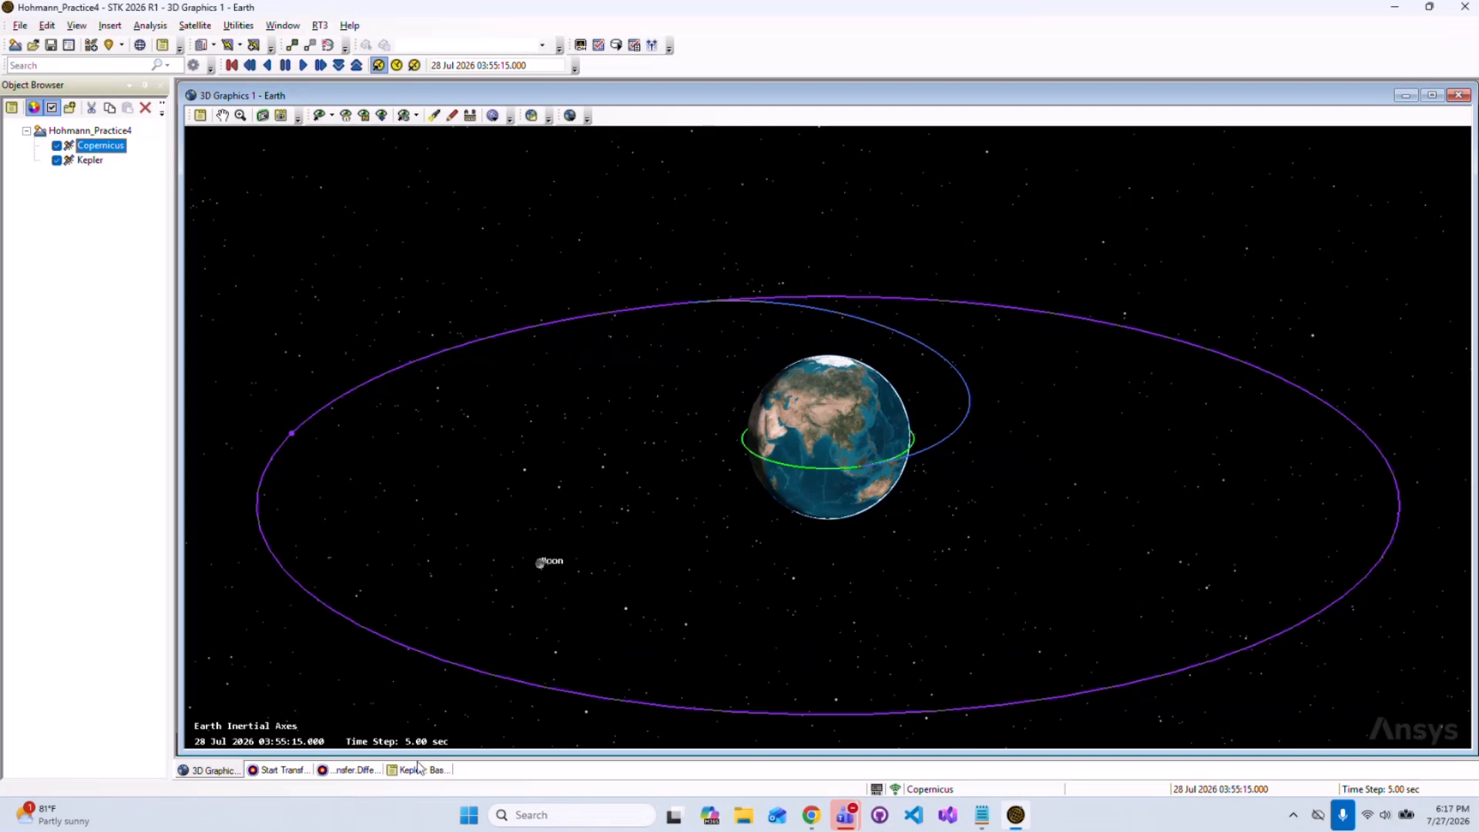
{"action": "left_click", "coordinate": [65, 147]}
{"action": "left_click", "coordinate": [57, 146]}
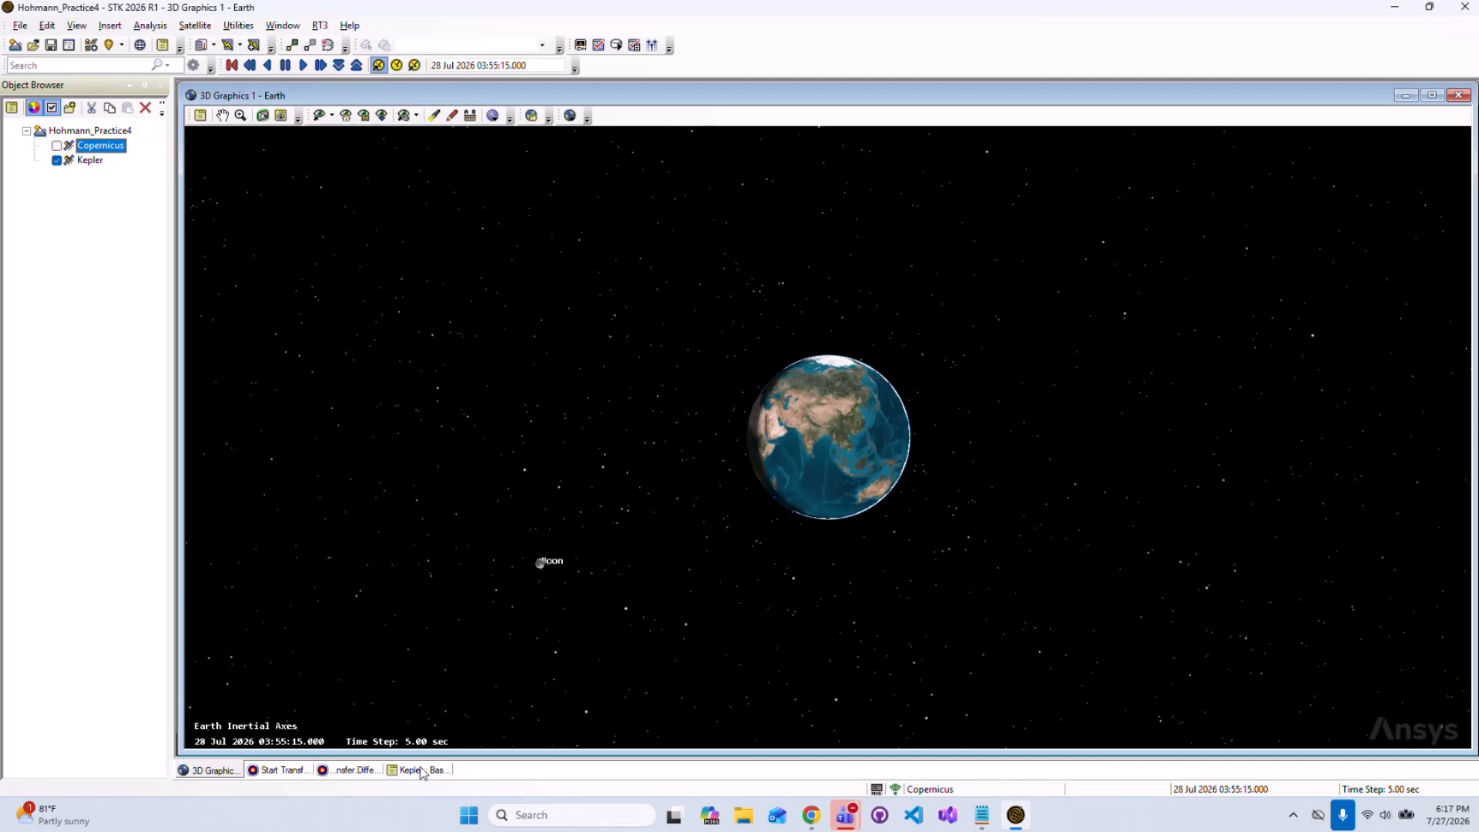
{"action": "left_click", "coordinate": [420, 770]}
{"action": "left_click", "coordinate": [592, 744]}
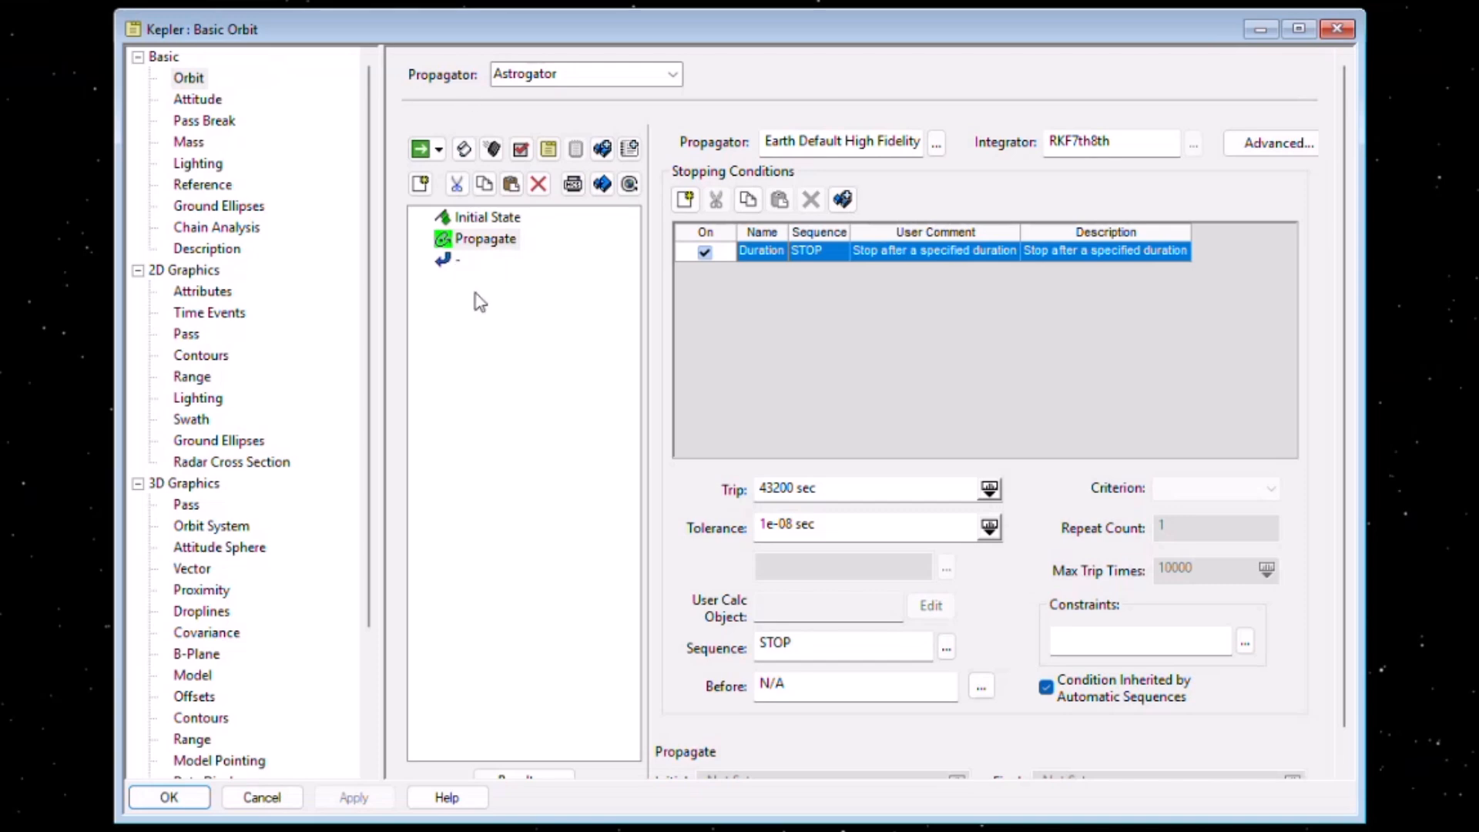
Insert a Maneuver segment after Propagate in Kepler's mission control sequence, followed by another Propagate segment.
{"action": "left_click", "coordinate": [422, 185]}
{"action": "left_click", "coordinate": [559, 248]}
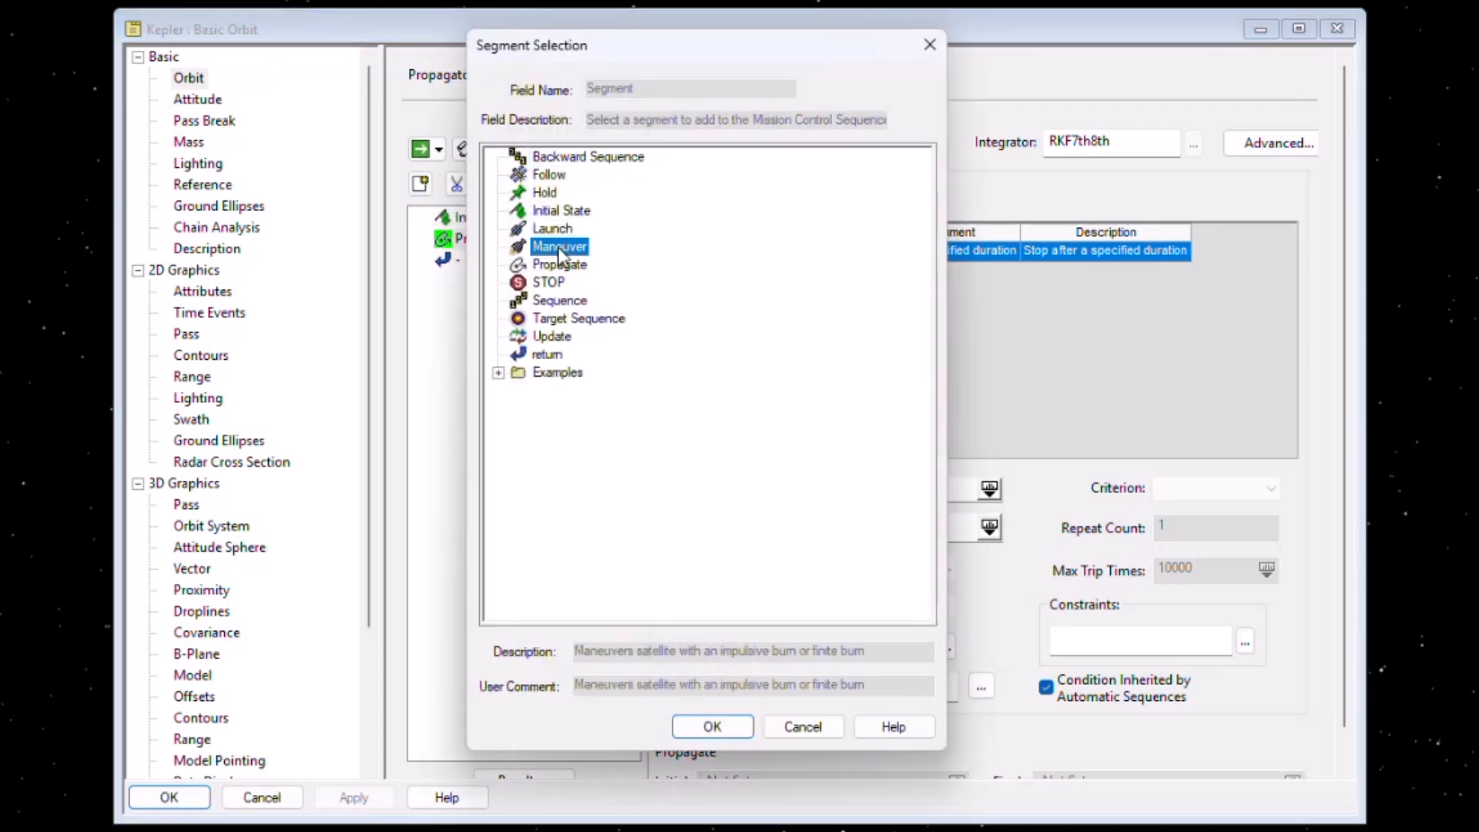
{"action": "left_click", "coordinate": [693, 728]}
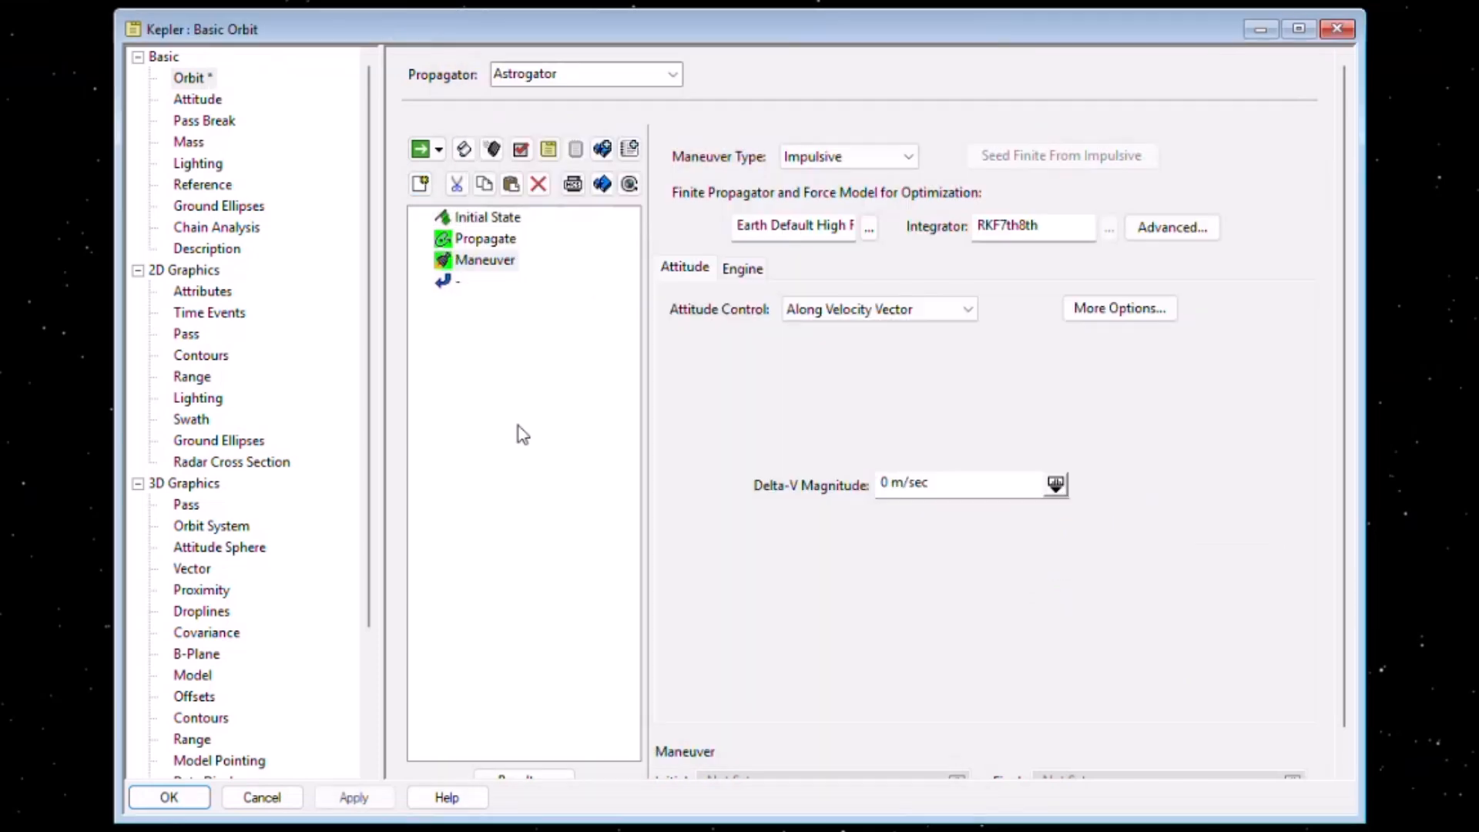
{"action": "right_click", "coordinate": [483, 264]}
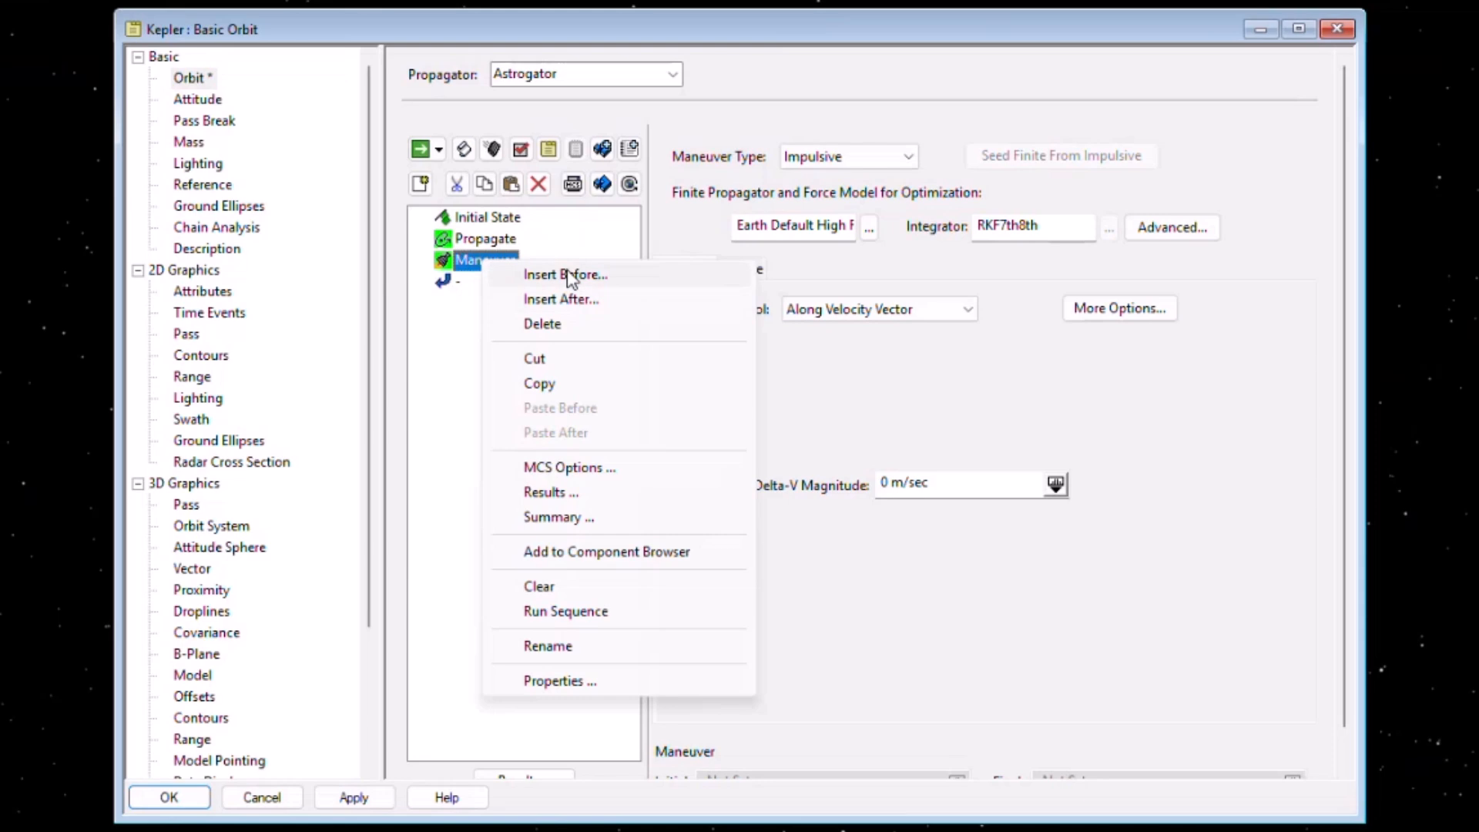
{"action": "left_click", "coordinate": [475, 284]}
{"action": "right_click", "coordinate": [479, 261]}
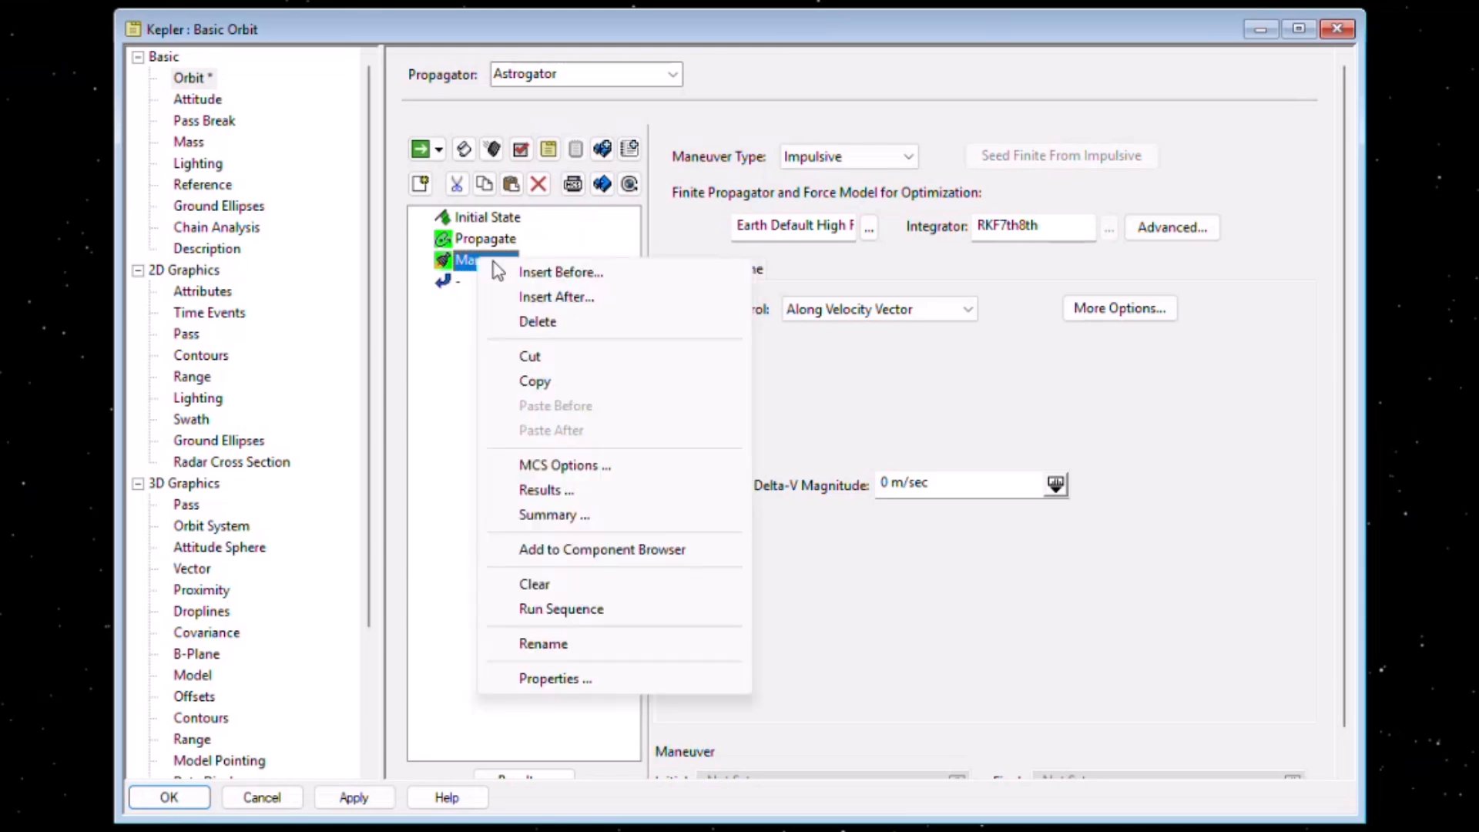
{"action": "left_click", "coordinate": [566, 295]}
{"action": "left_click", "coordinate": [560, 264]}
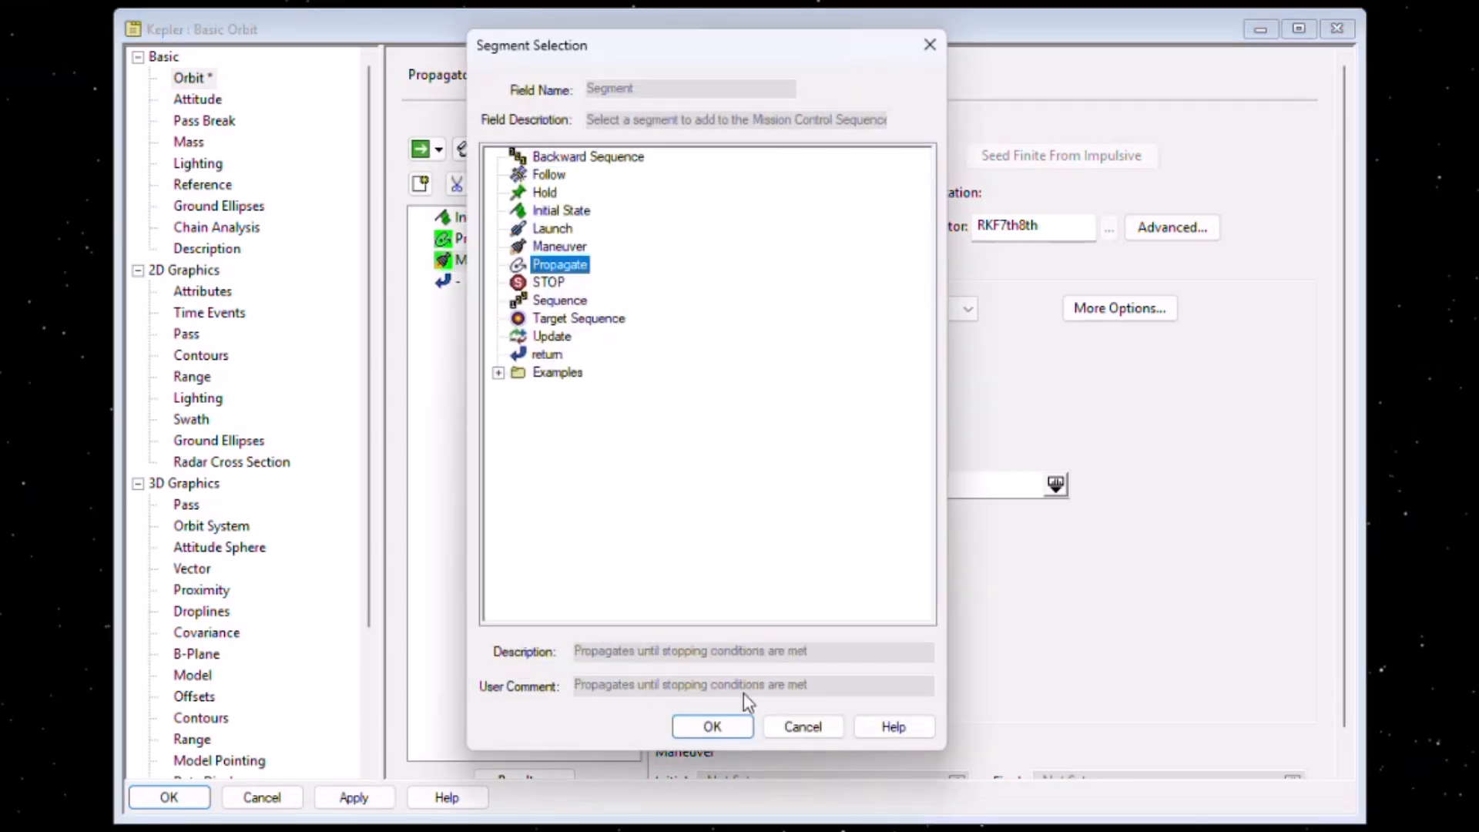
{"action": "left_click", "coordinate": [724, 731]}
Add a second Maneuver segment and a third Propagate segment at the end of the mission control sequence.
{"action": "right_click", "coordinate": [486, 283]}
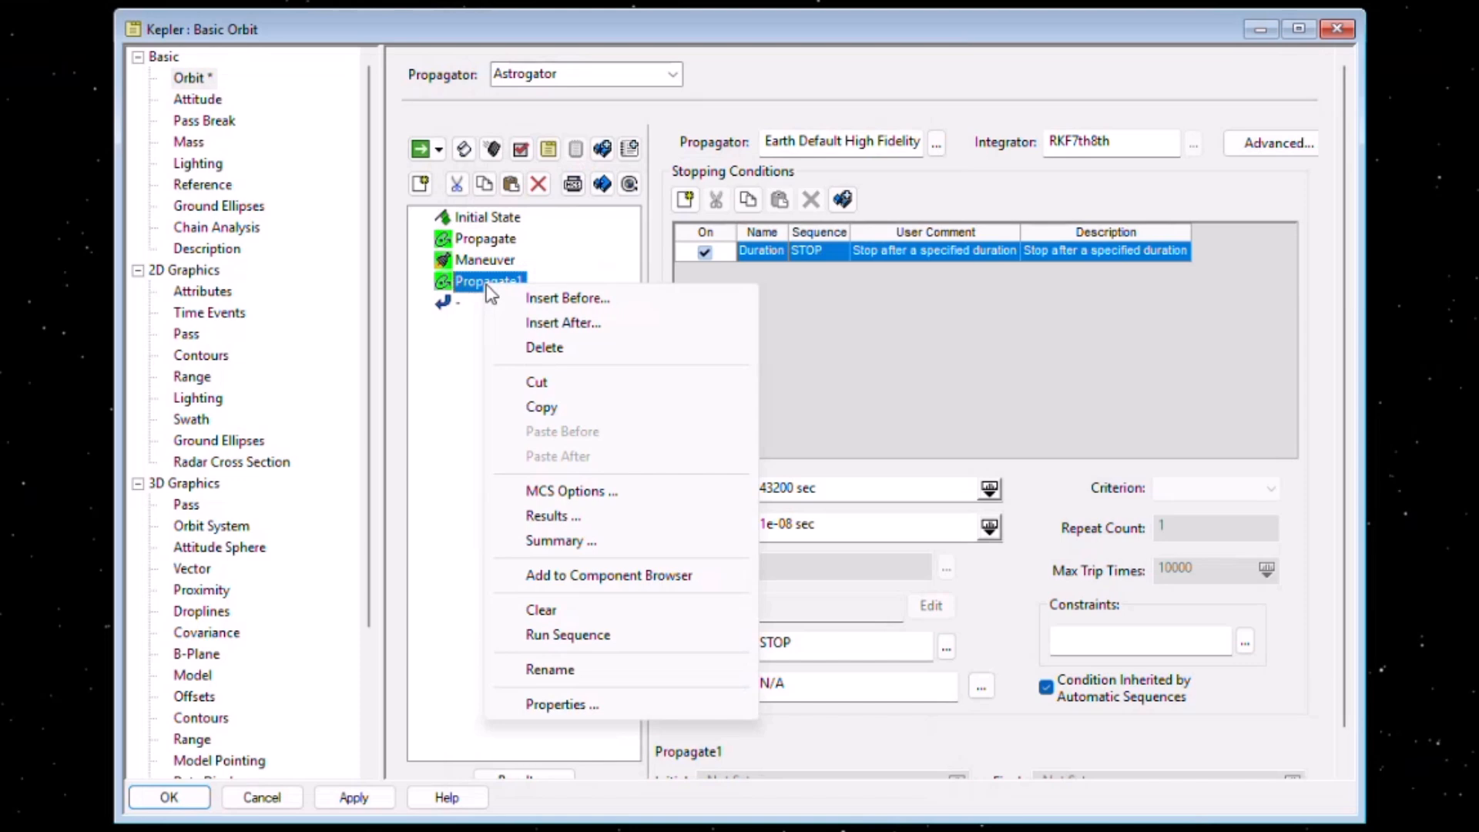
{"action": "left_click", "coordinate": [558, 323]}
{"action": "left_click", "coordinate": [560, 246]}
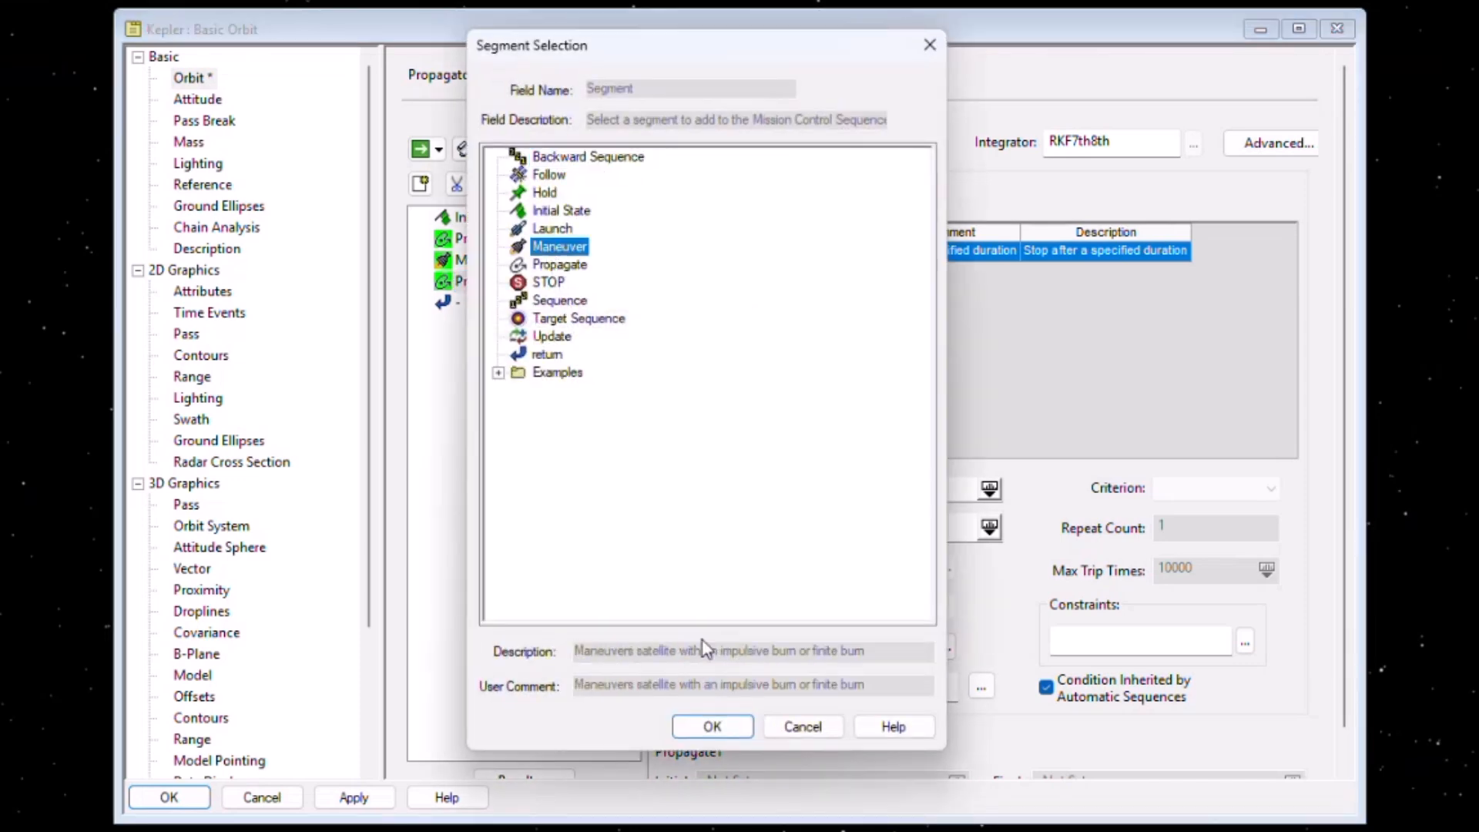
{"action": "left_click", "coordinate": [711, 727]}
{"action": "right_click", "coordinate": [476, 303]}
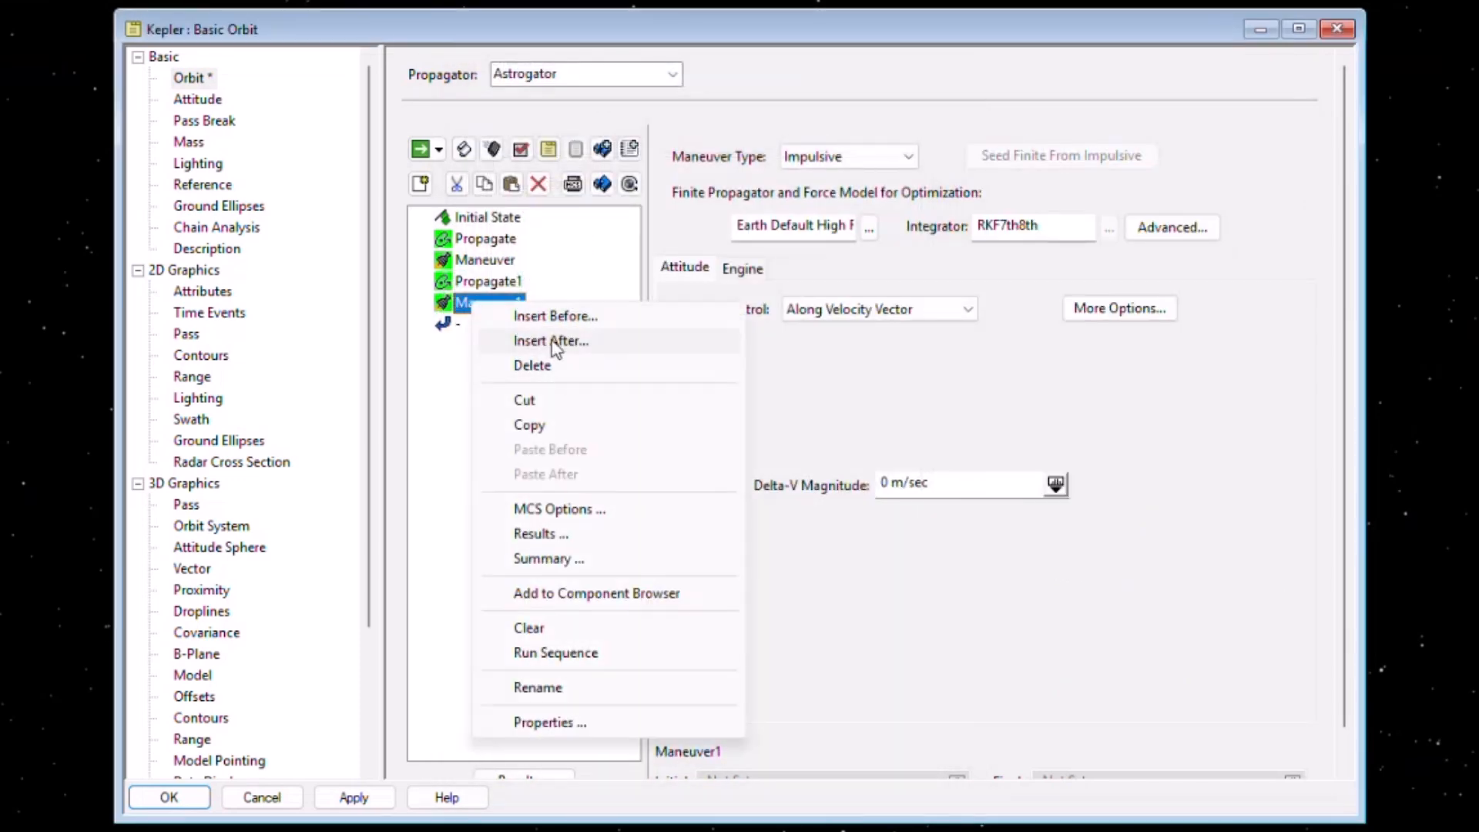
{"action": "left_click", "coordinate": [551, 341]}
{"action": "left_click", "coordinate": [560, 265]}
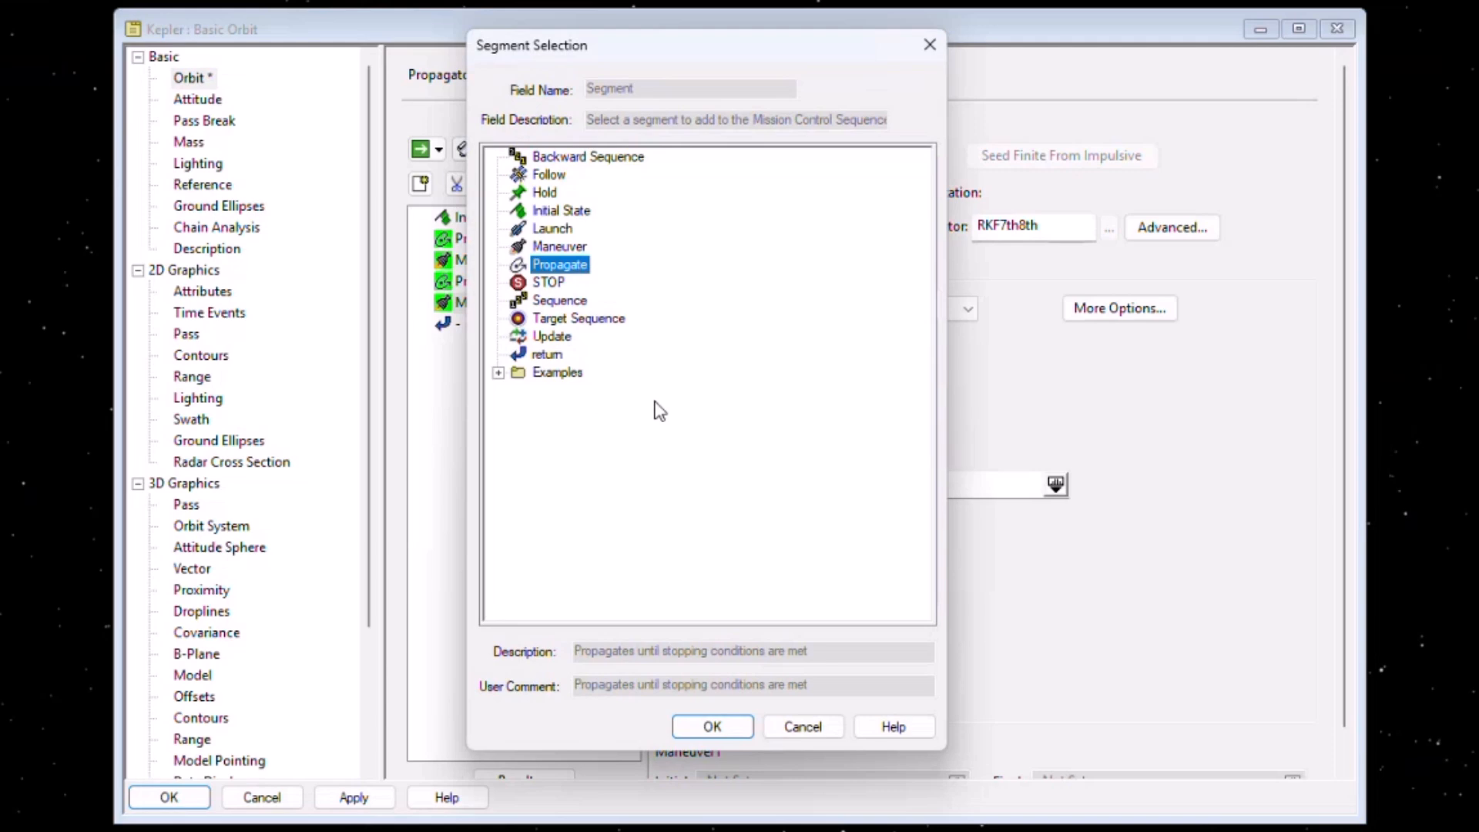
{"action": "left_click", "coordinate": [712, 727]}
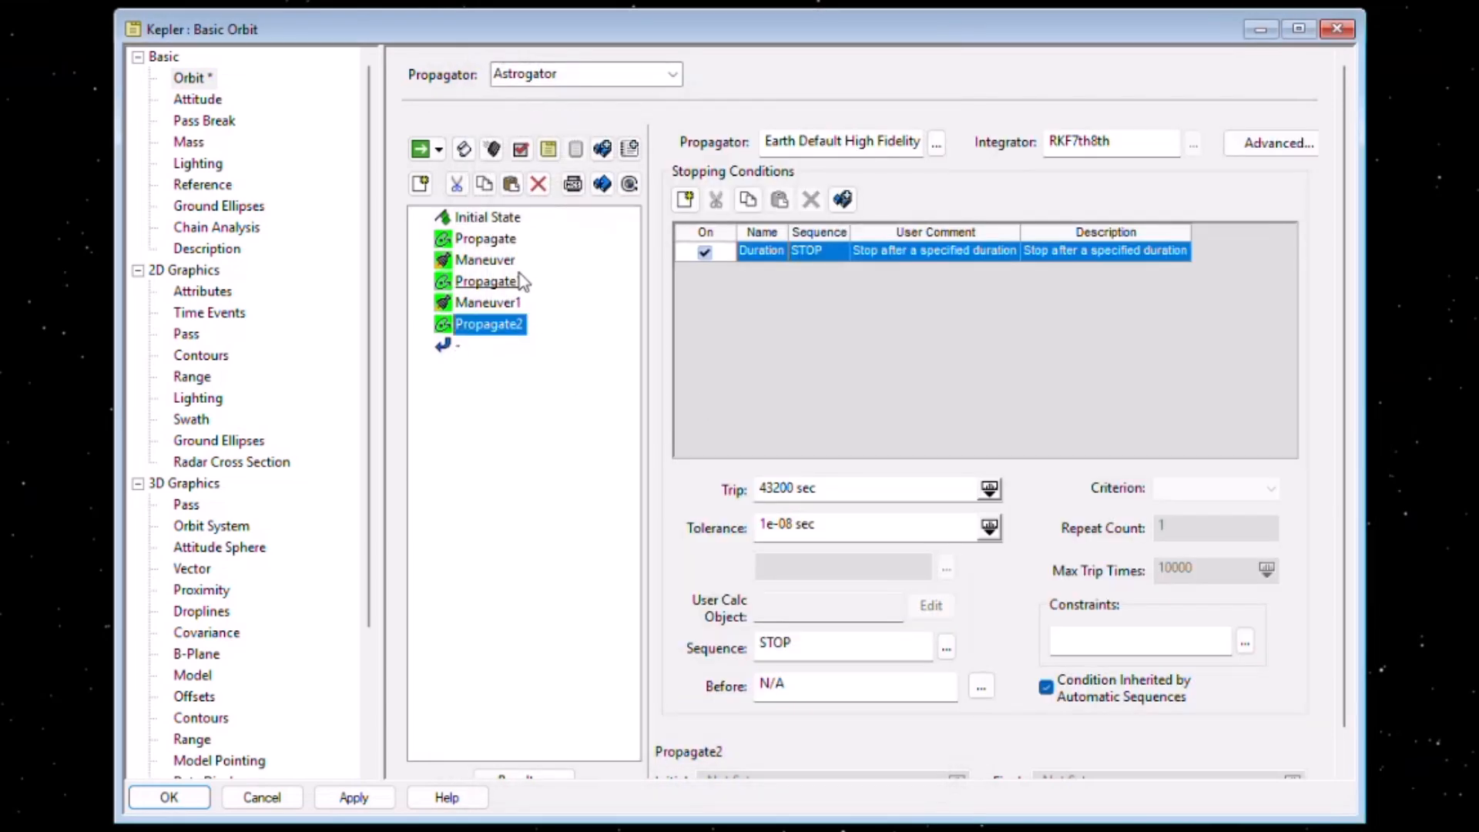
Rename the first Propagate segment as Parking Orbit, keeping its green color.
{"action": "left_click", "coordinate": [485, 238]}
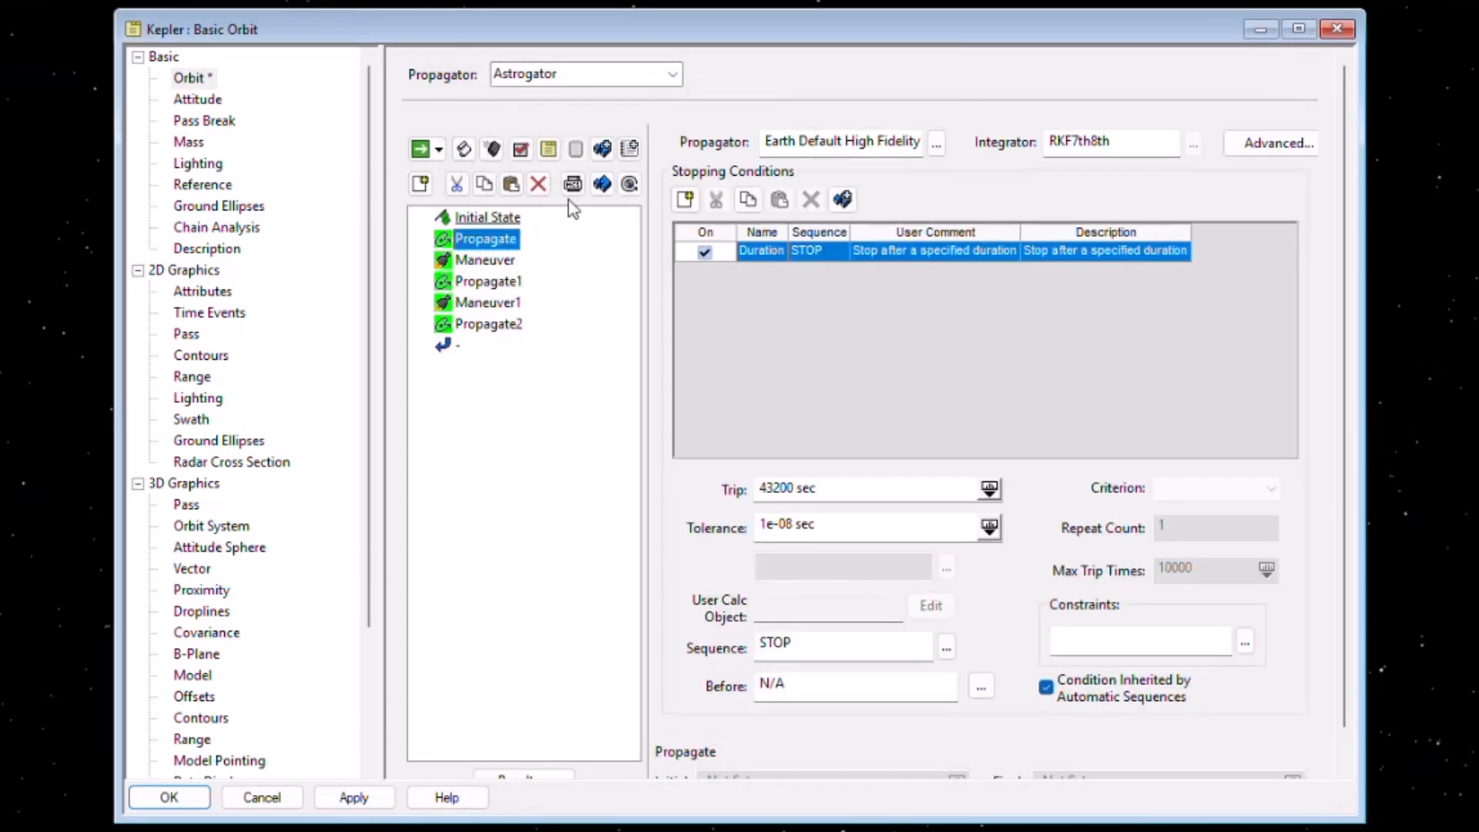
{"action": "left_click", "coordinate": [550, 149]}
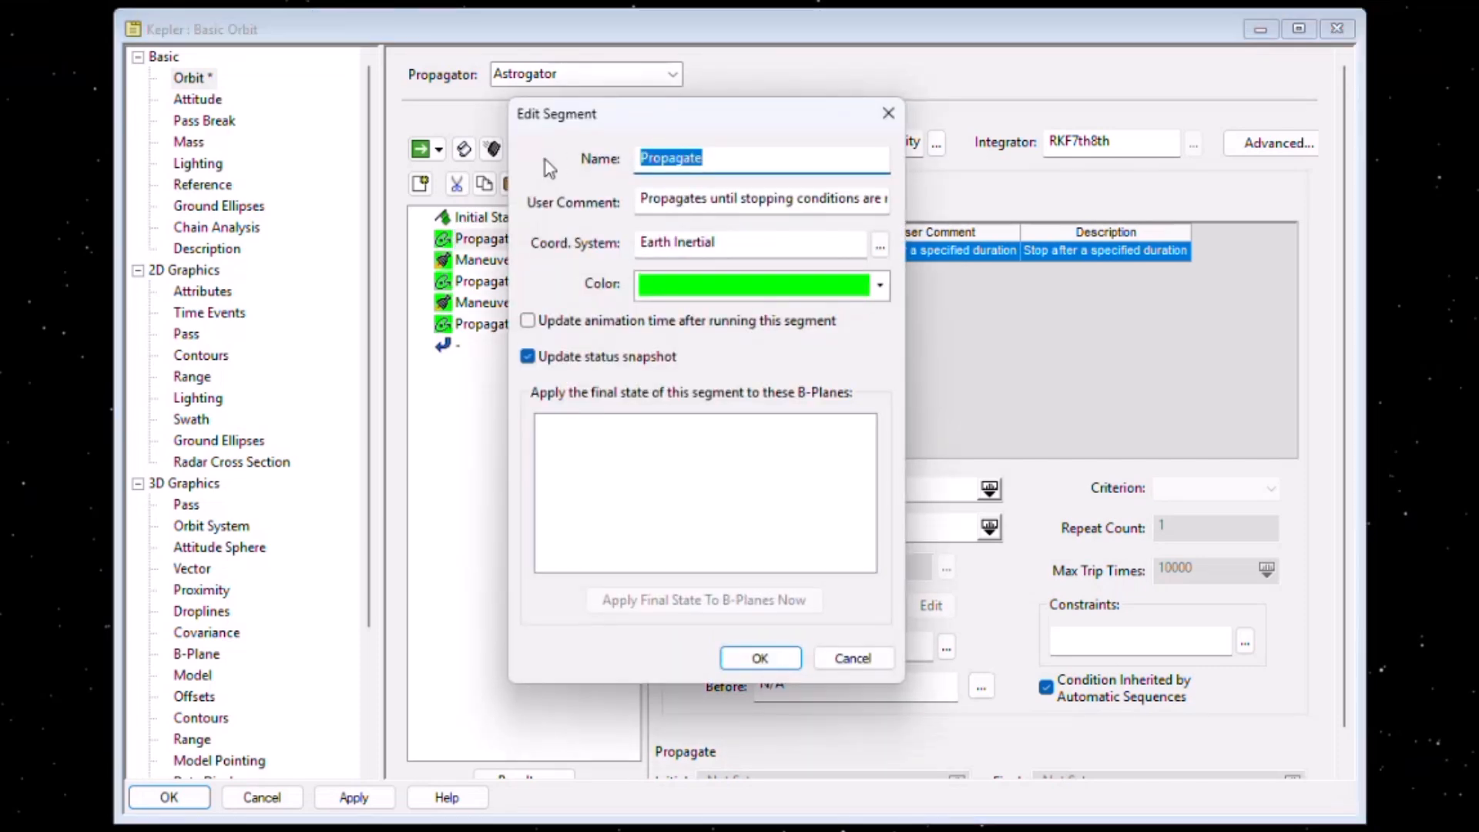
{"action": "type", "text": "Park"}
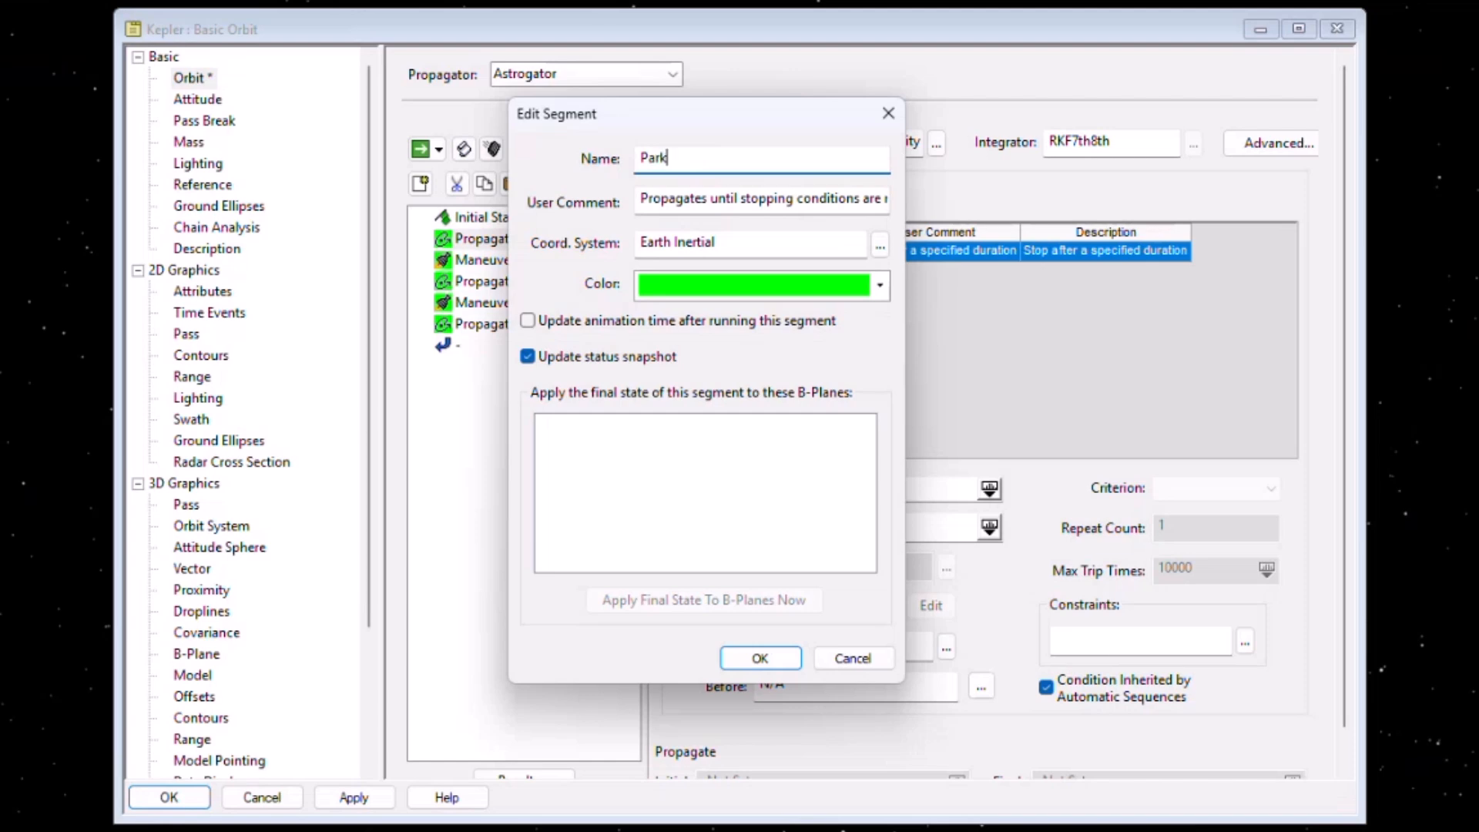
{"action": "type", "text": "ing Orbit"}
{"action": "left_click", "coordinate": [761, 655]}
Rename the first Maneuver segment as DV1 and set its color to white.
{"action": "left_click", "coordinate": [501, 261]}
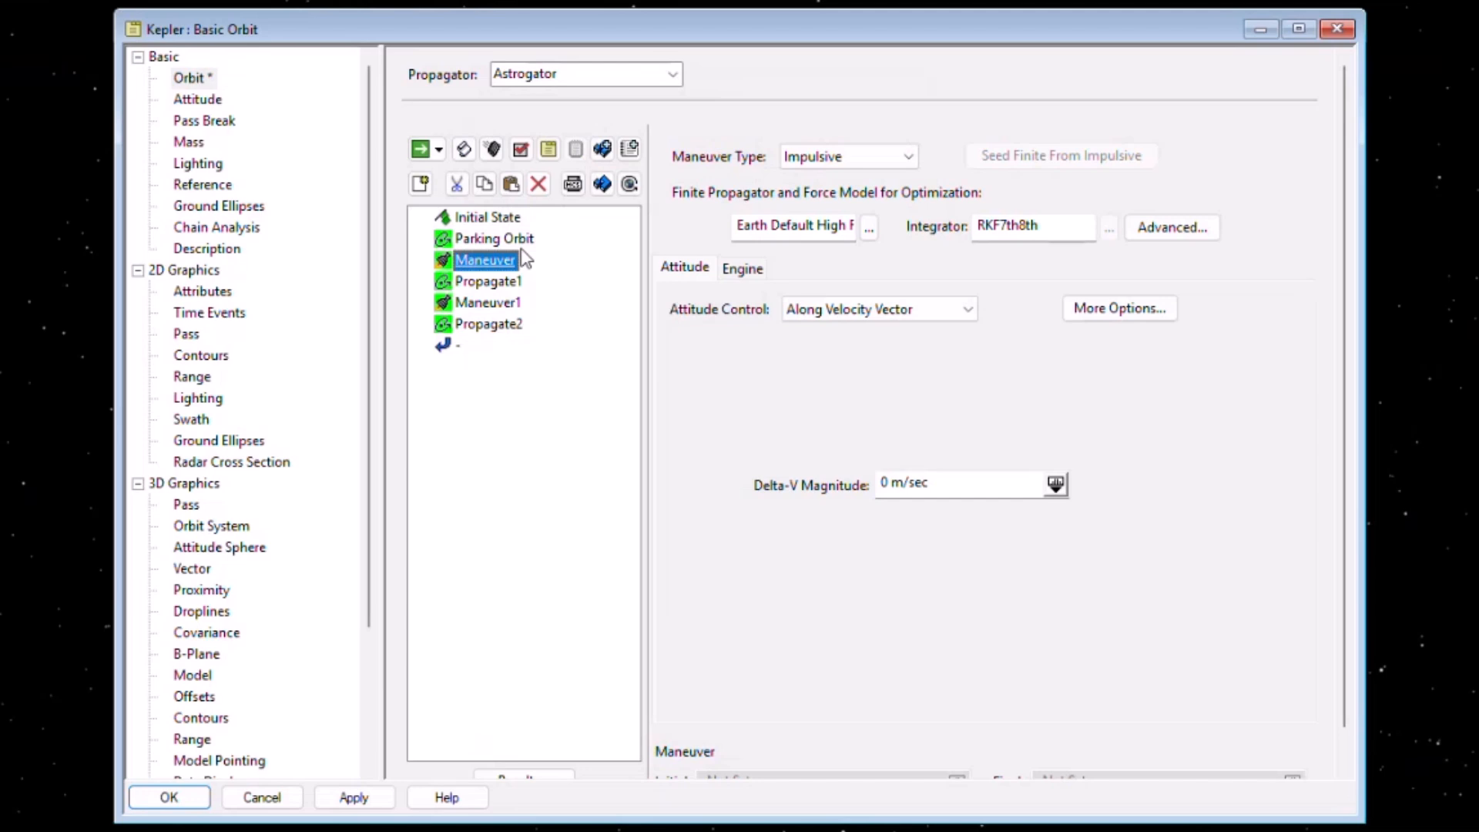
{"action": "left_click", "coordinate": [537, 150]}
{"action": "left_click_drag", "start_coordinate": [703, 158], "coordinate": [637, 158]}
{"action": "type", "text": "Dv1"}
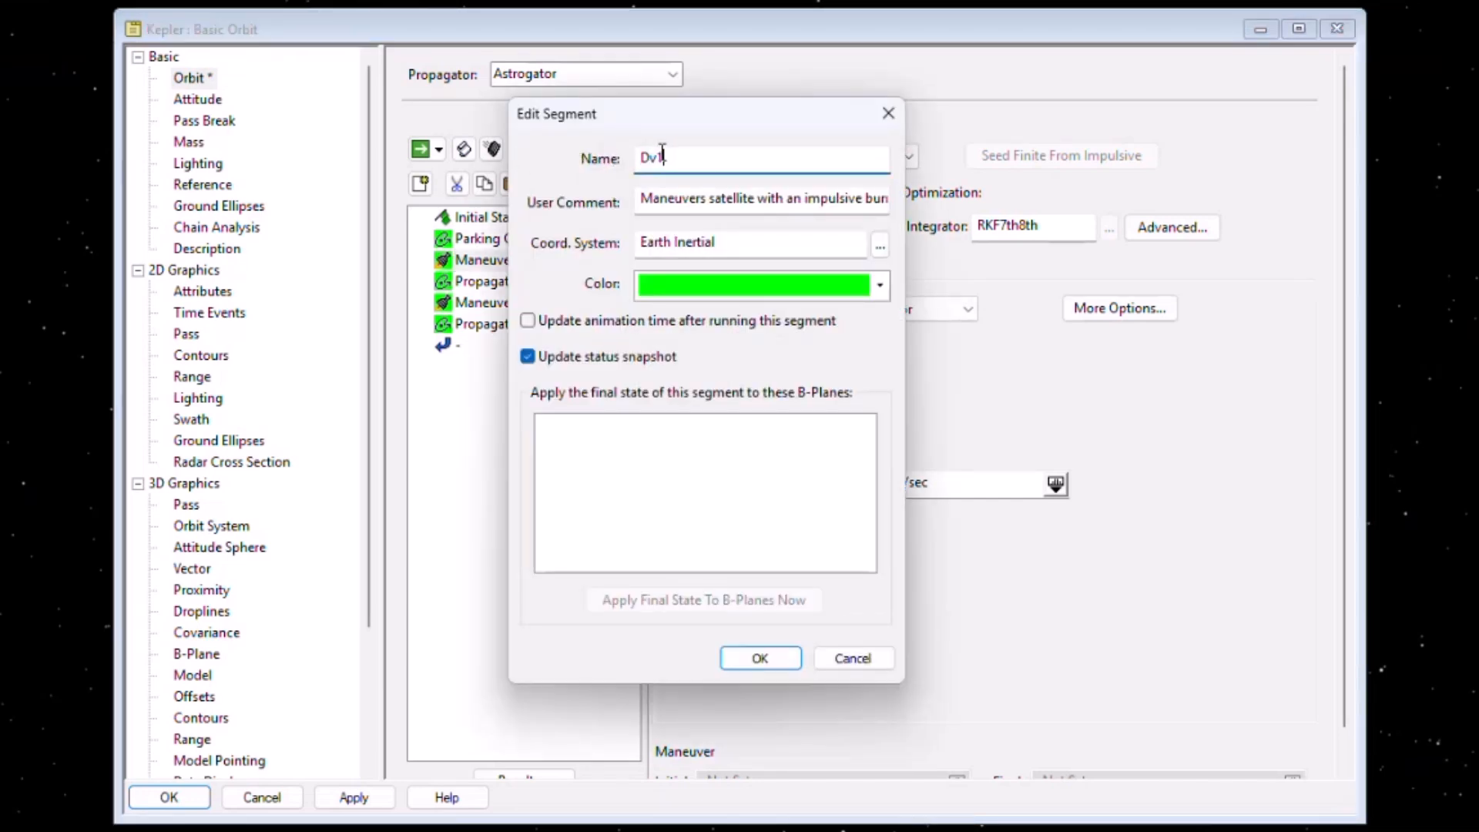
{"action": "key", "text": "BackSpace"}
{"action": "key", "text": "BackSpace"}
{"action": "type", "text": "V1"}
{"action": "left_click", "coordinate": [862, 293]}
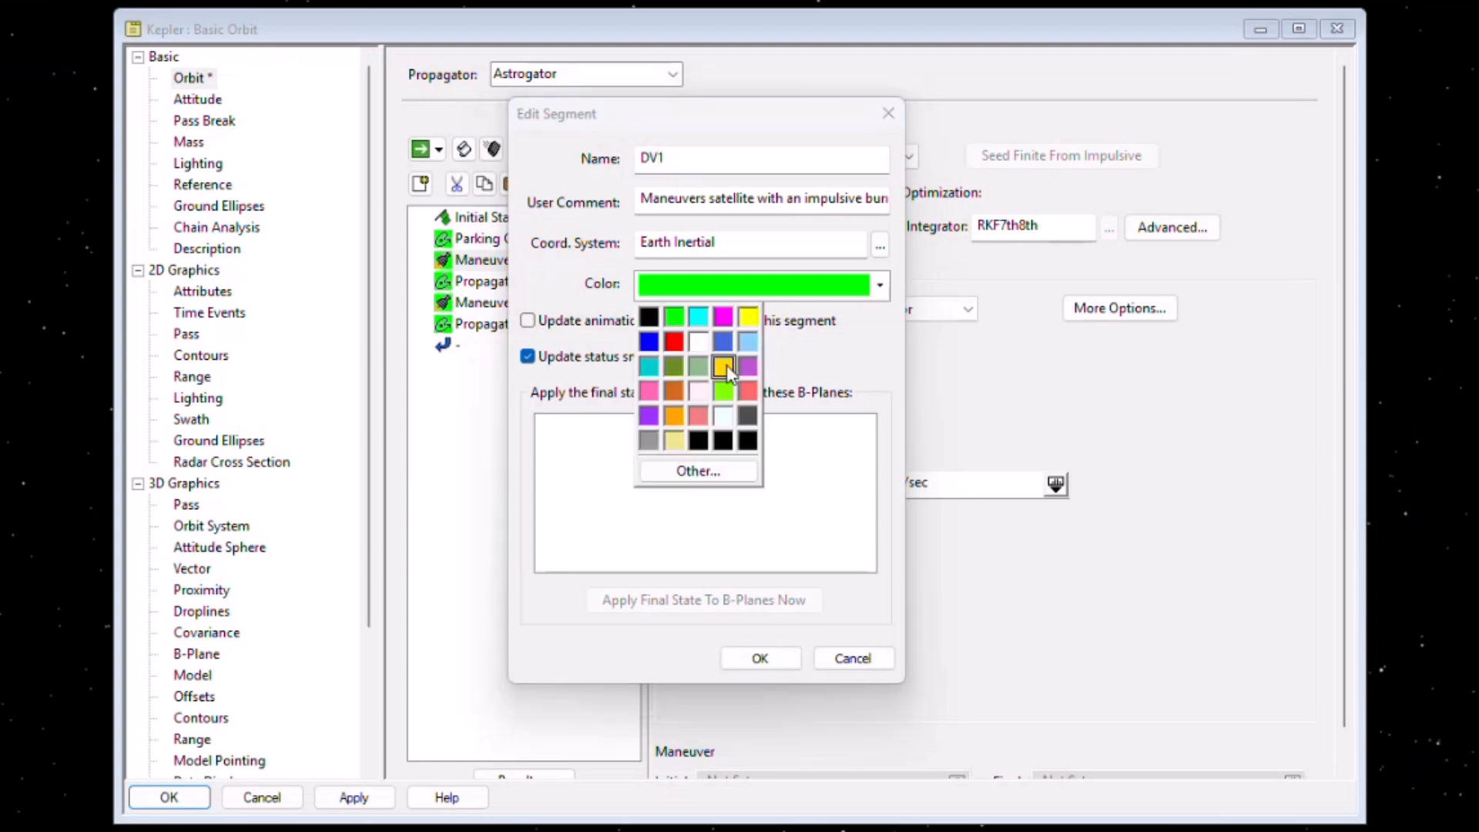
{"action": "left_click", "coordinate": [698, 339]}
{"action": "left_click", "coordinate": [760, 660]}
Rename the Propagate segment following DV1 as Transfer Ellipse and color it royal blue.
{"action": "left_click", "coordinate": [485, 282]}
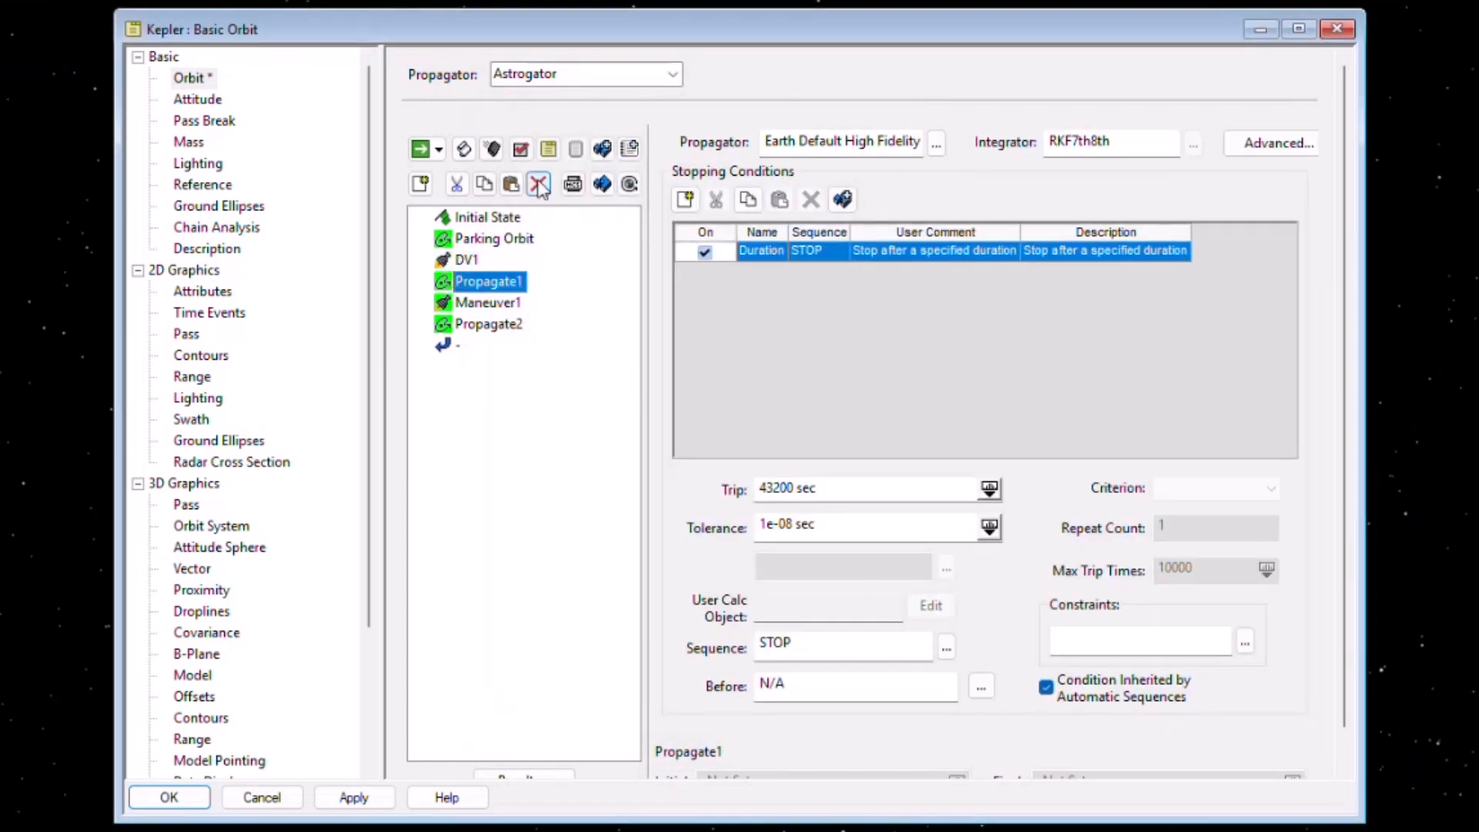
{"action": "left_click", "coordinate": [559, 154]}
{"action": "left_click_drag", "start_coordinate": [742, 155], "coordinate": [515, 159]}
{"action": "type", "text": "T"}
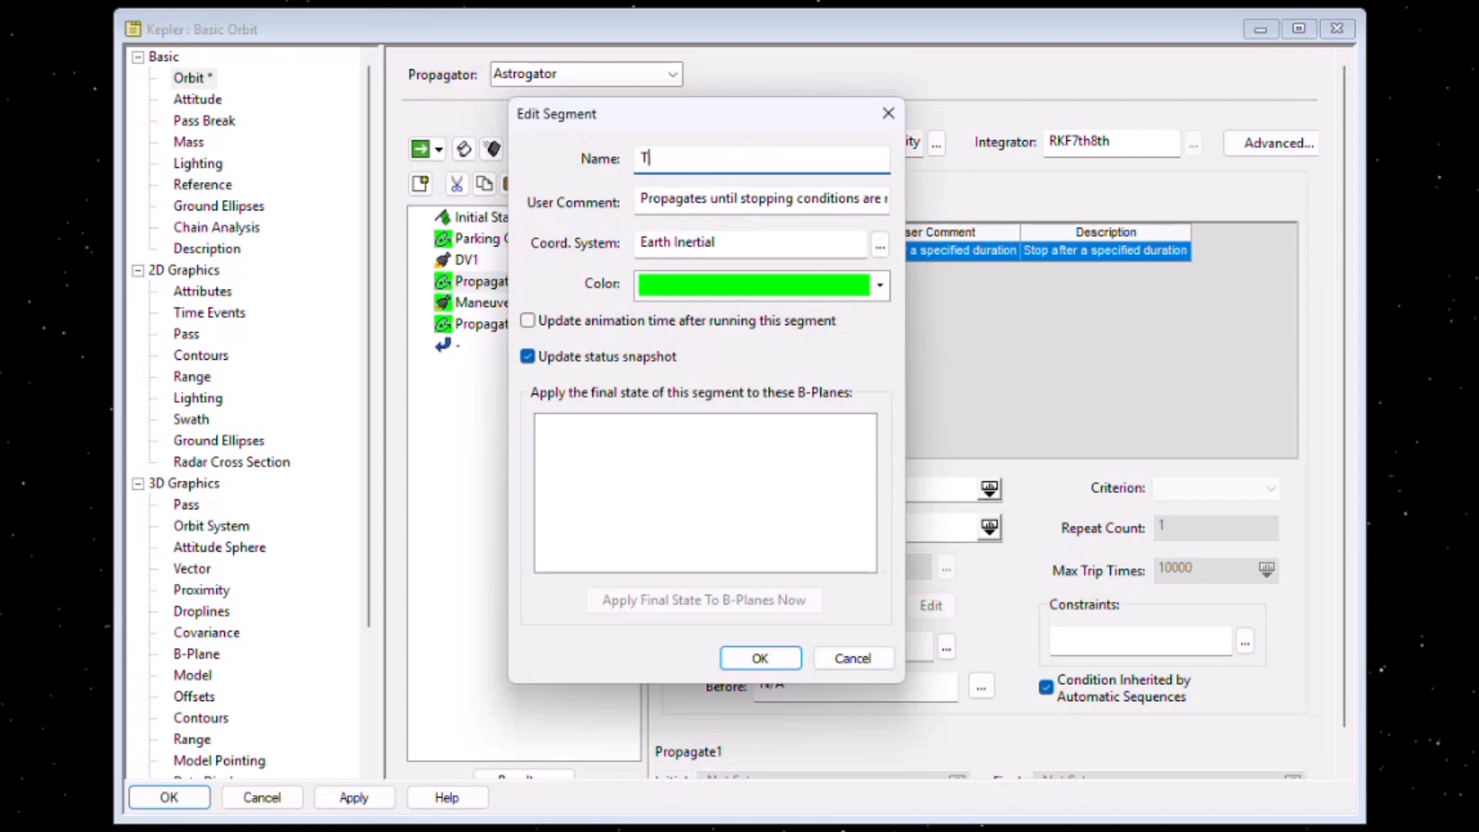
{"action": "type", "text": "ransfer Ellipse"}
{"action": "left_click", "coordinate": [790, 287]}
{"action": "left_click", "coordinate": [723, 342]}
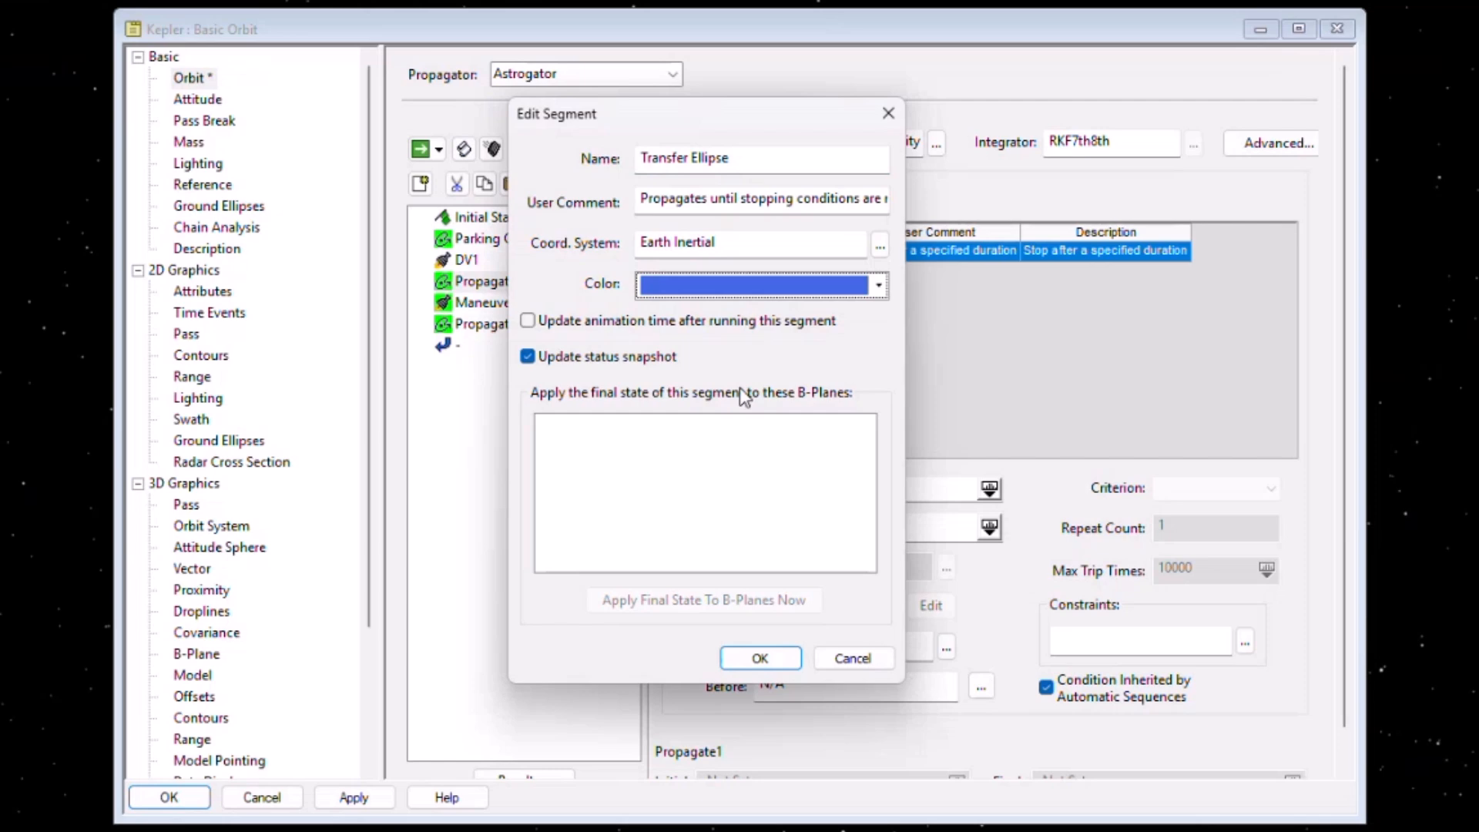
{"action": "left_click", "coordinate": [760, 657]}
Rename the second Maneuver segment as DV2 and give it a white color.
{"action": "left_click", "coordinate": [495, 301]}
{"action": "left_click", "coordinate": [548, 149]}
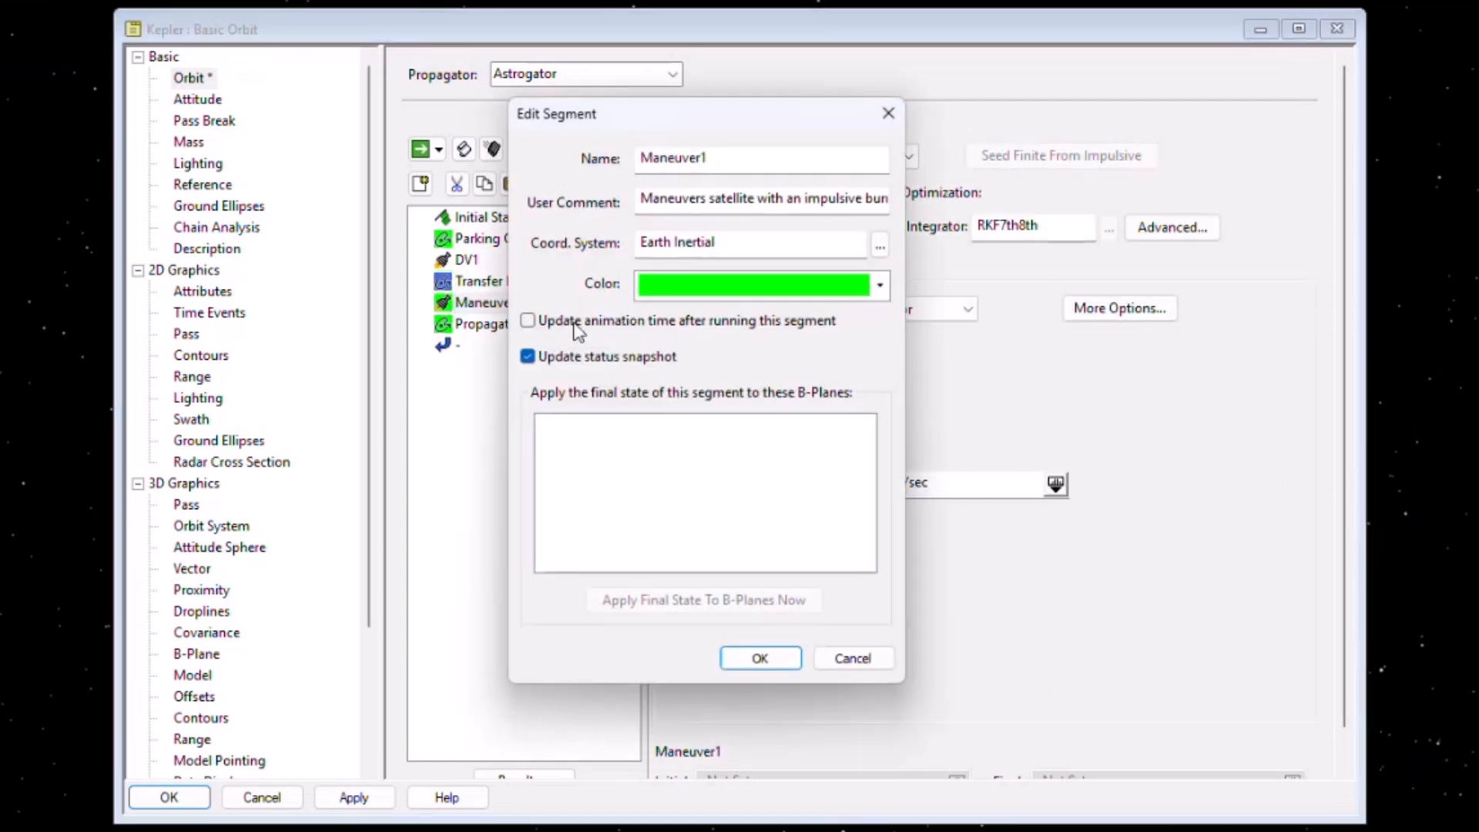
{"action": "left_click_drag", "start_coordinate": [721, 158], "coordinate": [434, 171]}
{"action": "type", "text": "DV1"}
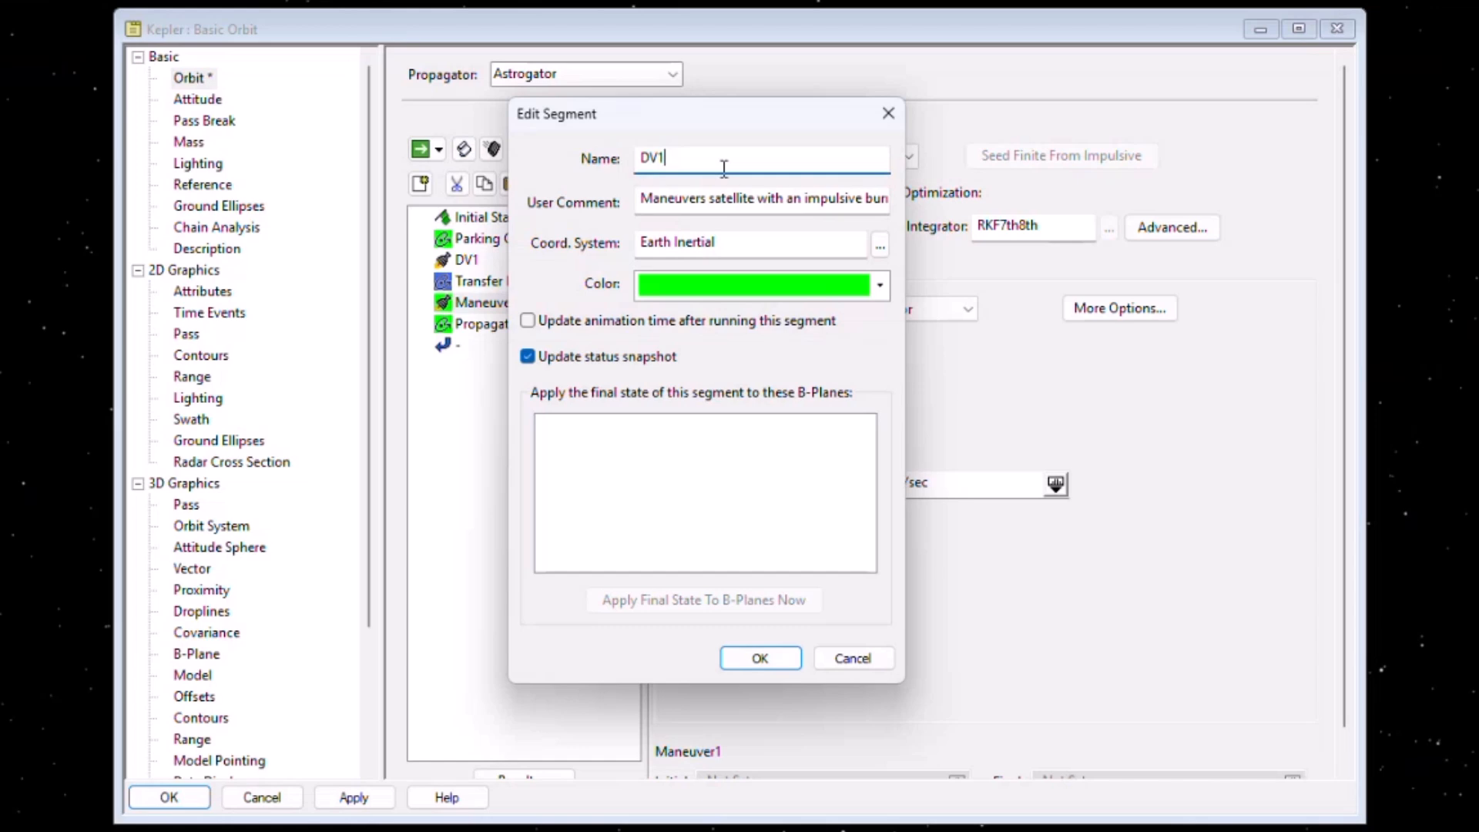
{"action": "key", "text": "BackSpace"}
{"action": "type", "text": "2"}
{"action": "left_click", "coordinate": [793, 298]}
{"action": "left_click", "coordinate": [709, 358]}
{"action": "left_click", "coordinate": [759, 658]}
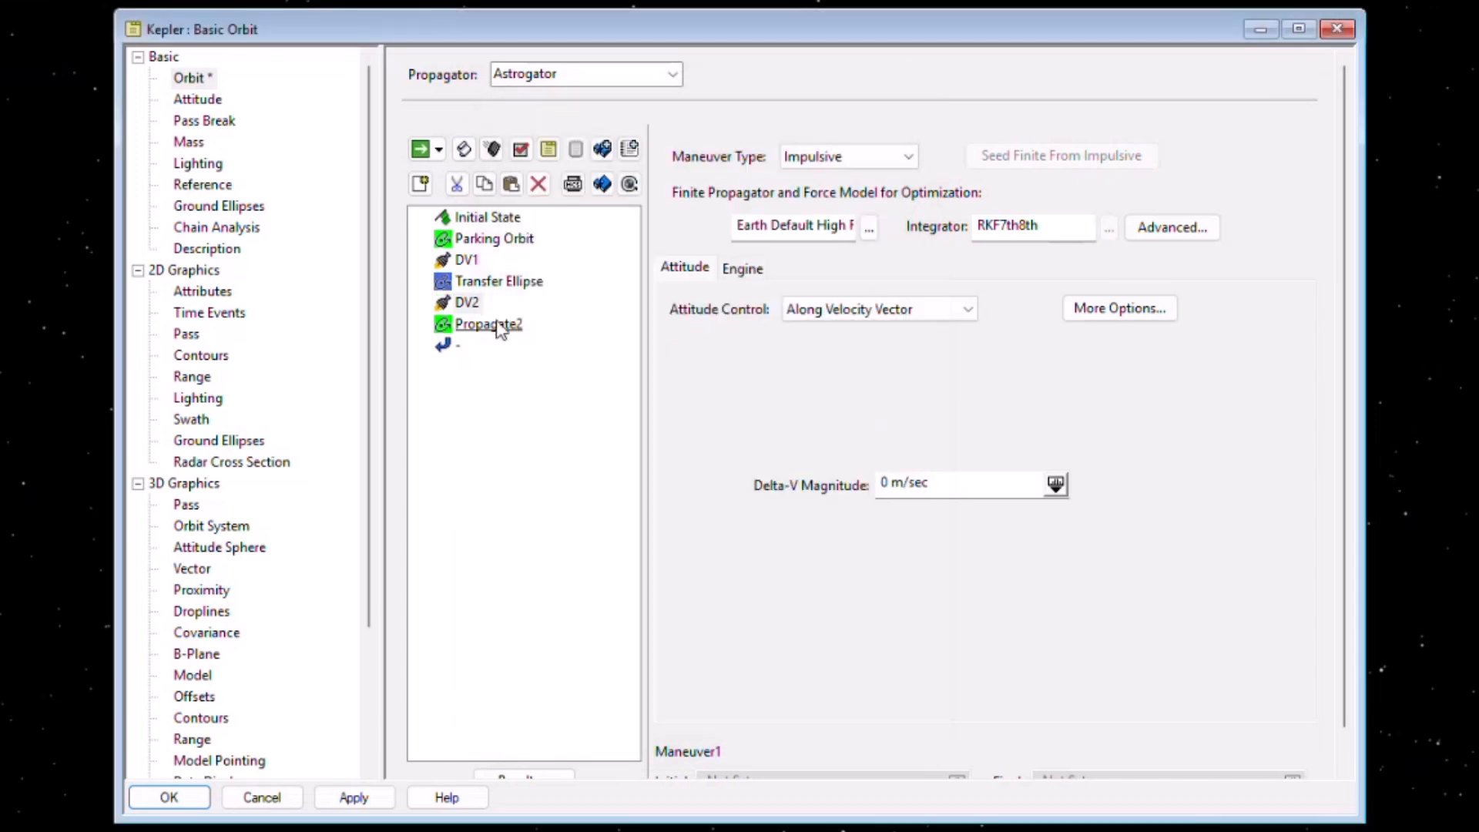
Rename the last Propagate segment as Outer Orbit and change its color to purple.
{"action": "left_click", "coordinate": [549, 149]}
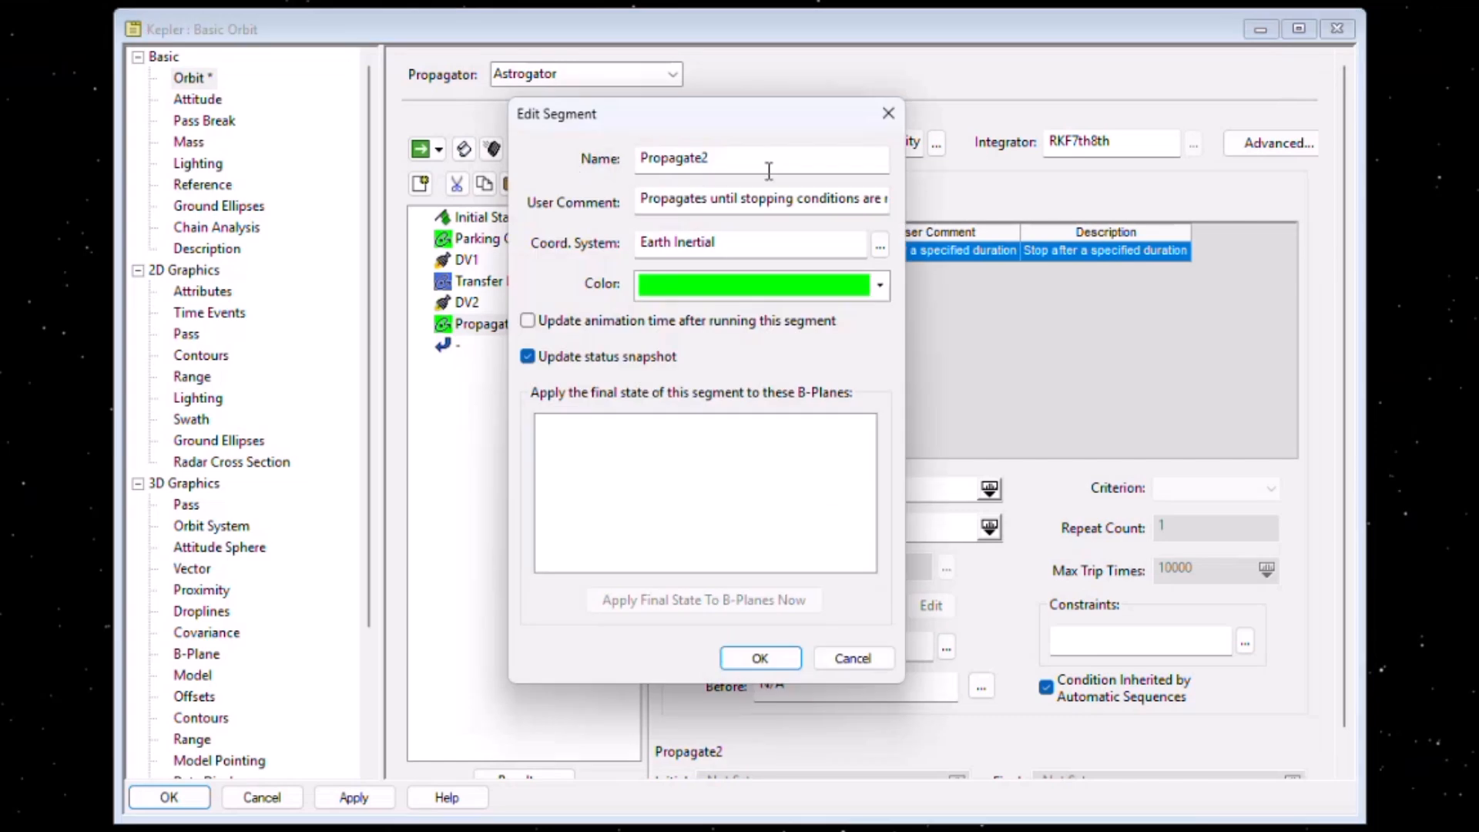
{"action": "type", "text": "Outer P"}
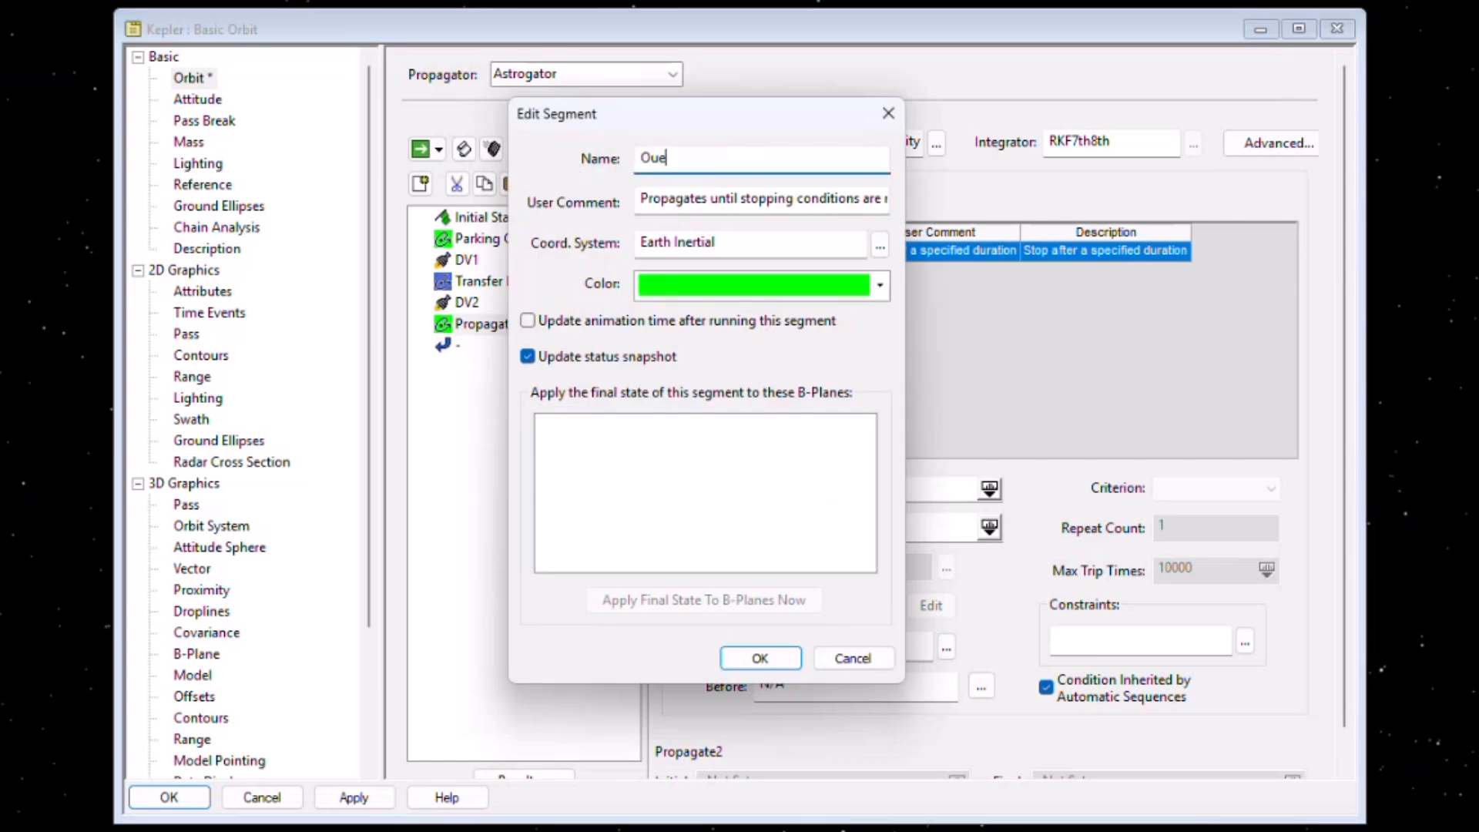
{"action": "key", "text": "BackSpace"}
{"action": "type", "text": "Orbit"}
{"action": "left_click", "coordinate": [880, 285]}
{"action": "left_click", "coordinate": [650, 413]}
{"action": "left_click", "coordinate": [760, 658]}
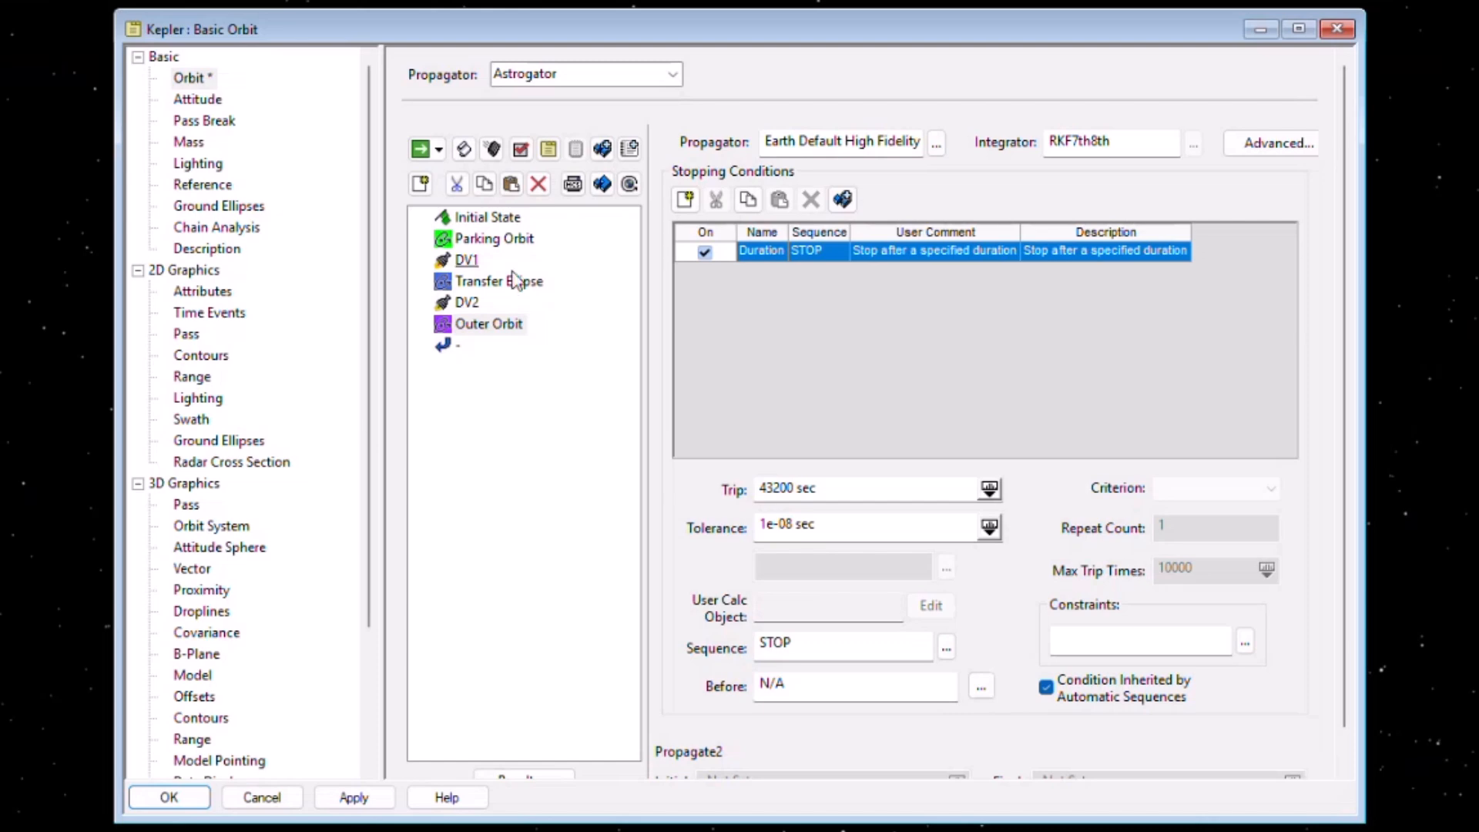
Set the propagator of the Parking Orbit segment to Earth Point Mass.
{"action": "left_click", "coordinate": [504, 238]}
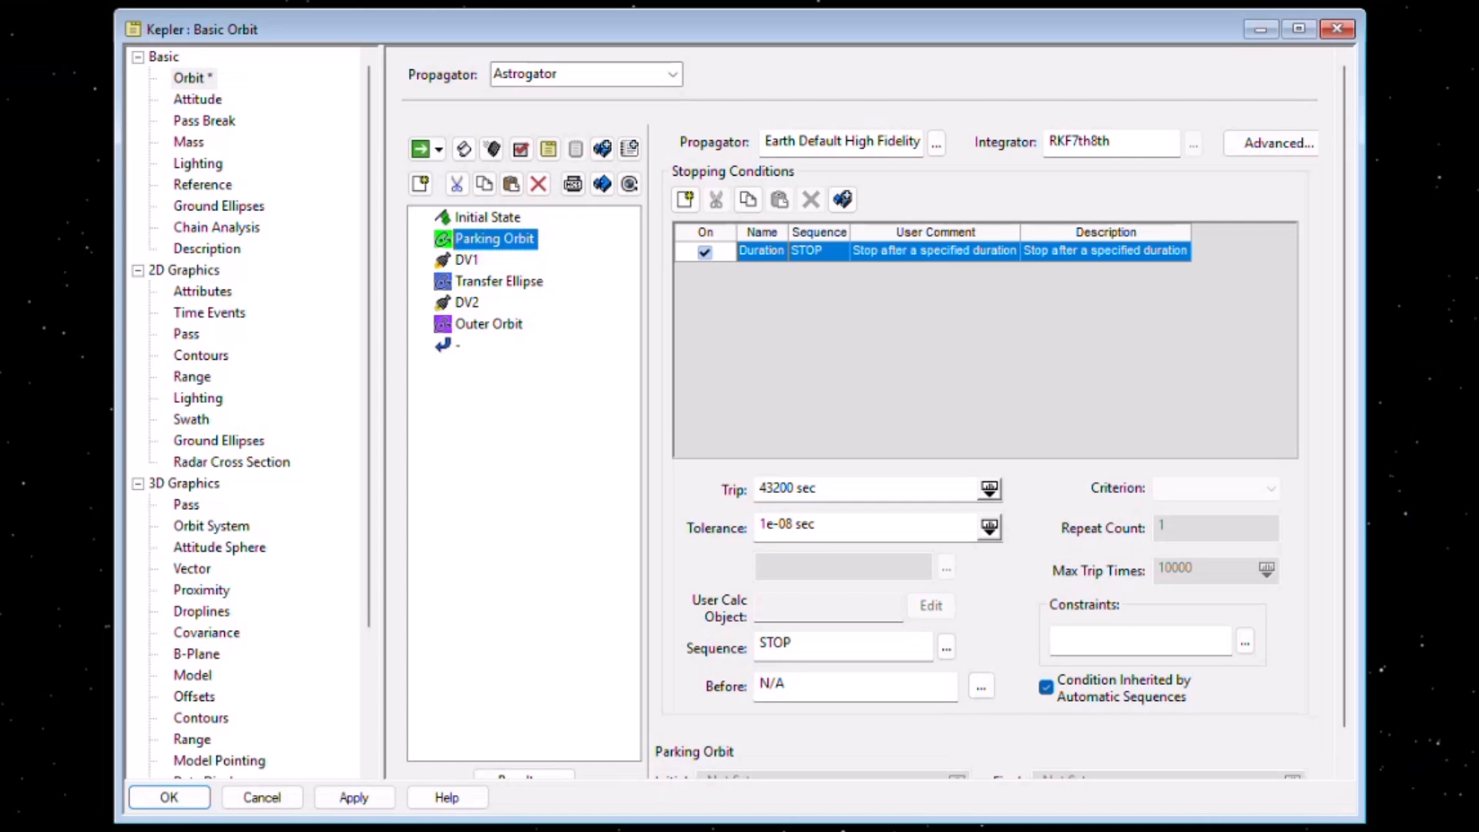
{"action": "left_click", "coordinate": [936, 144]}
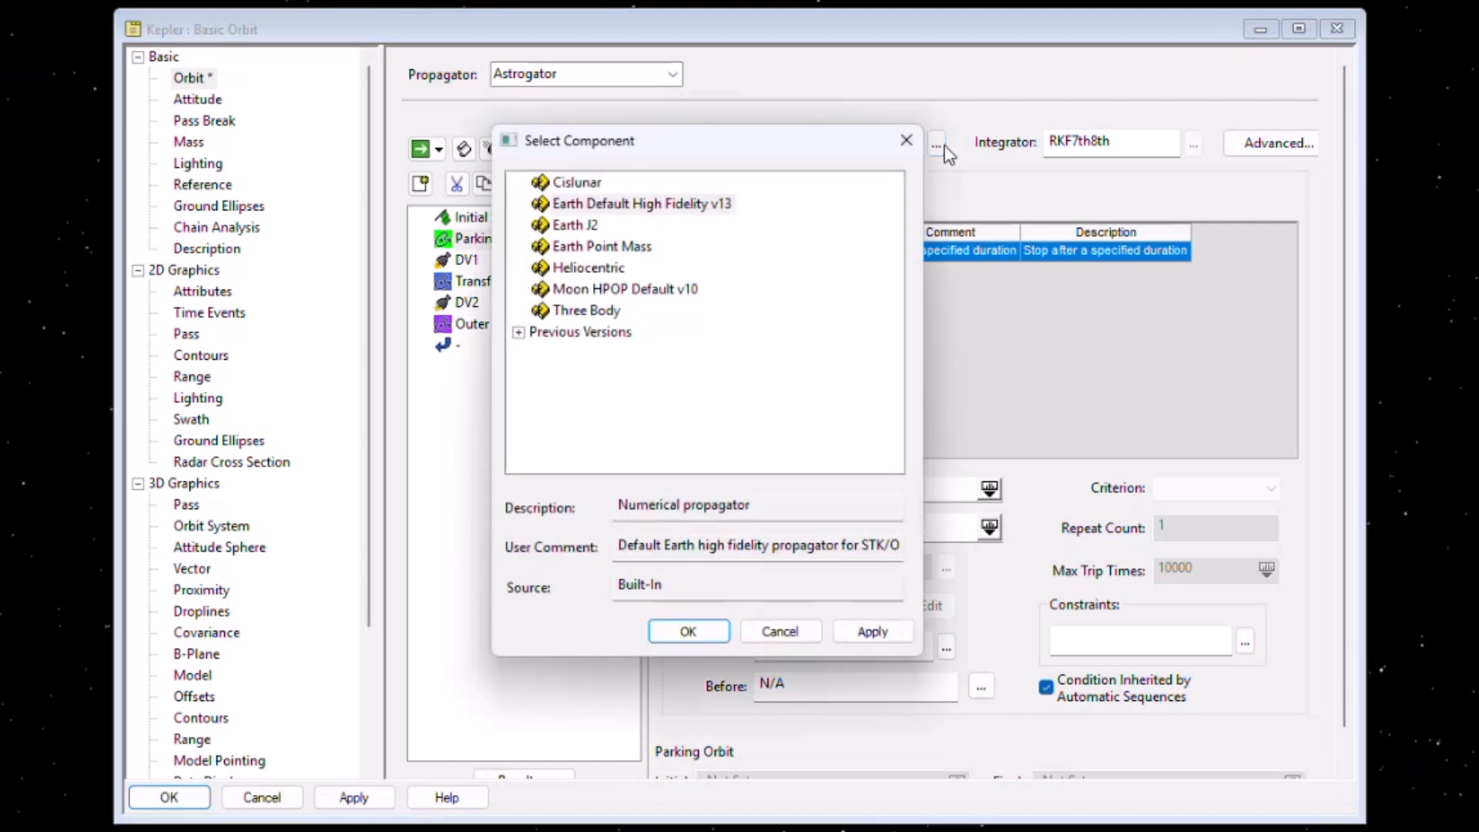
{"action": "left_click", "coordinate": [907, 139]}
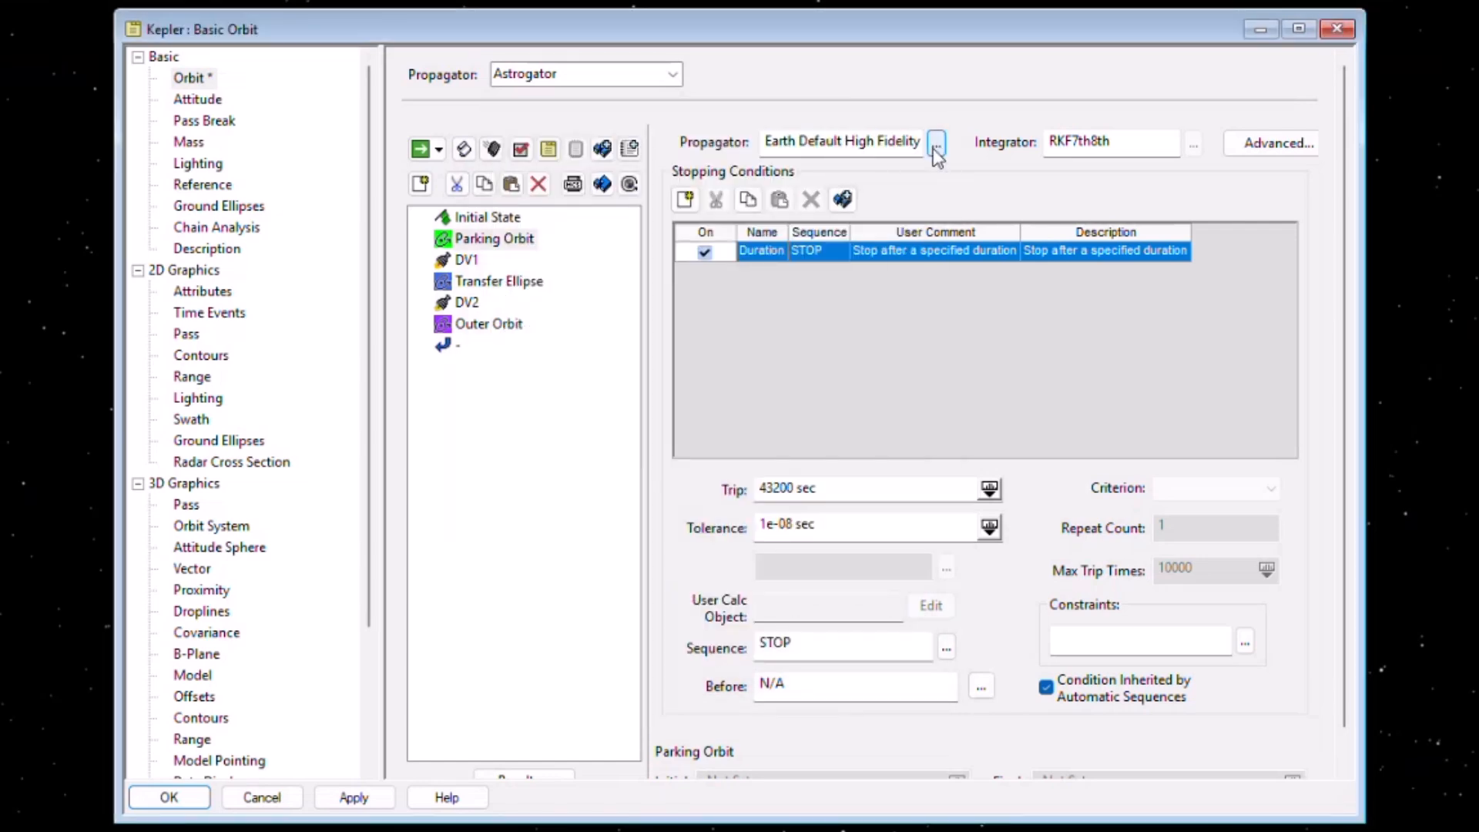
{"action": "left_click", "coordinate": [936, 144]}
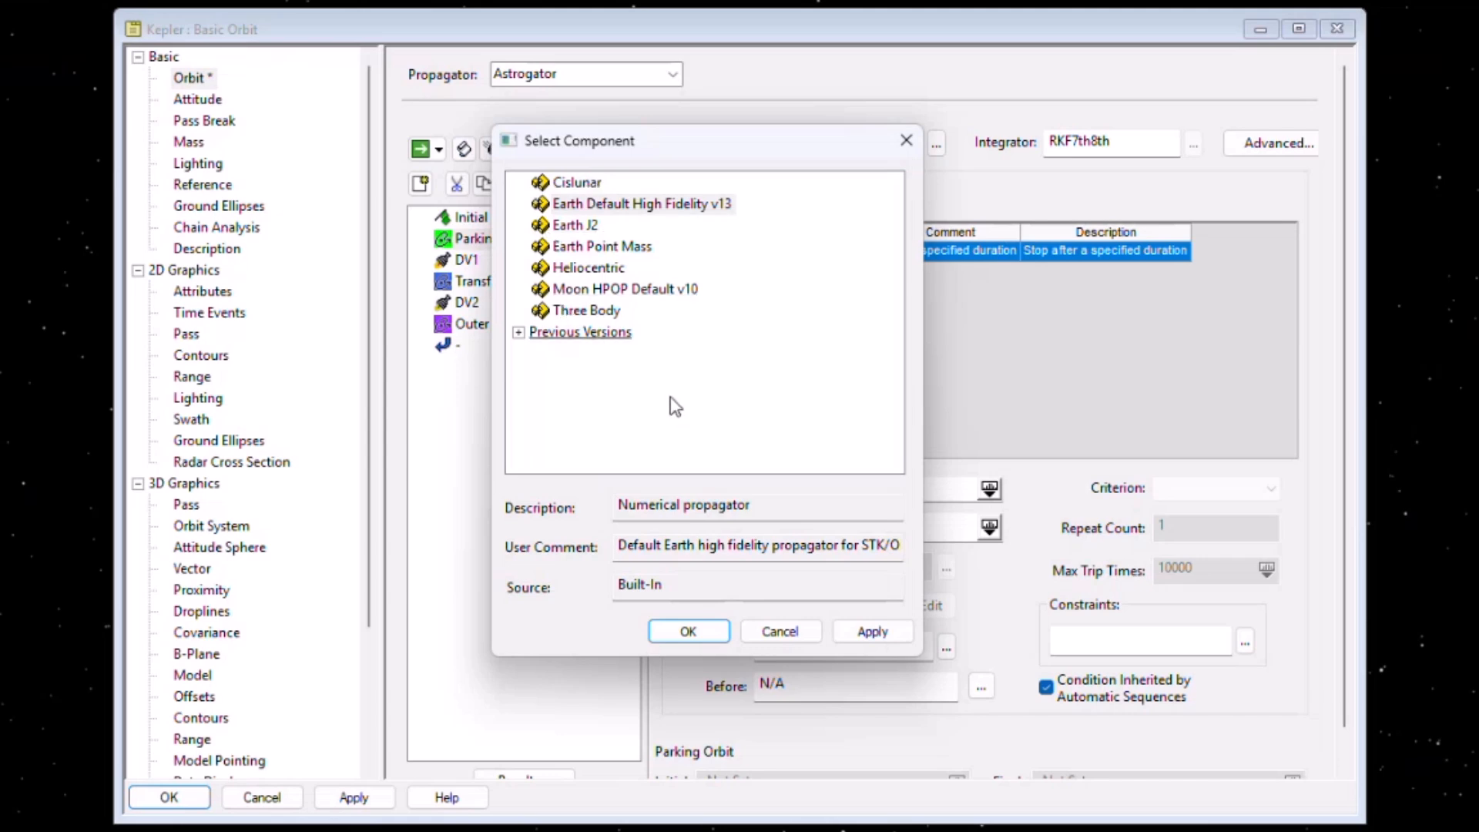
{"action": "left_click", "coordinate": [624, 251]}
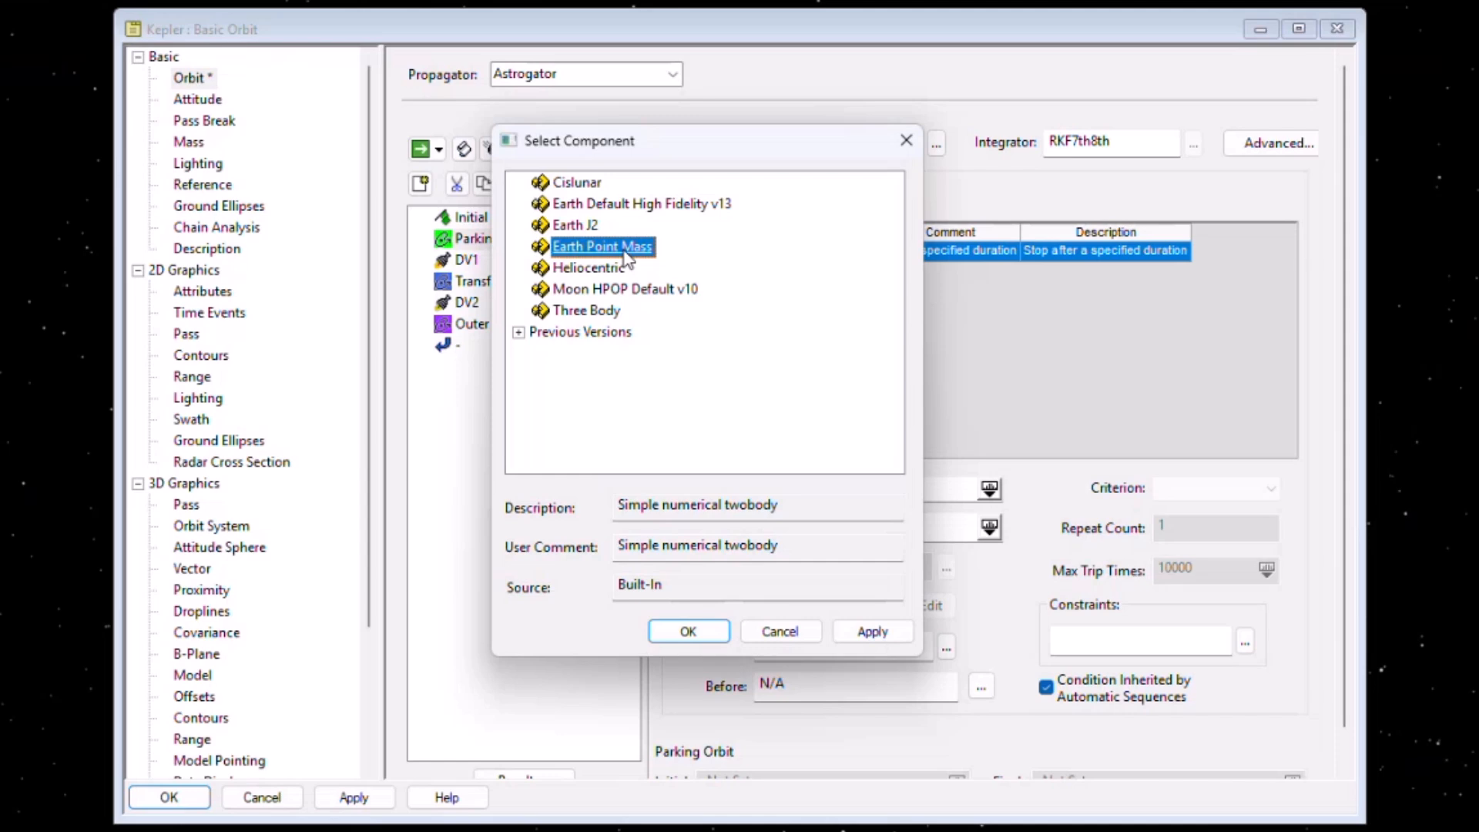
{"action": "left_click", "coordinate": [685, 634]}
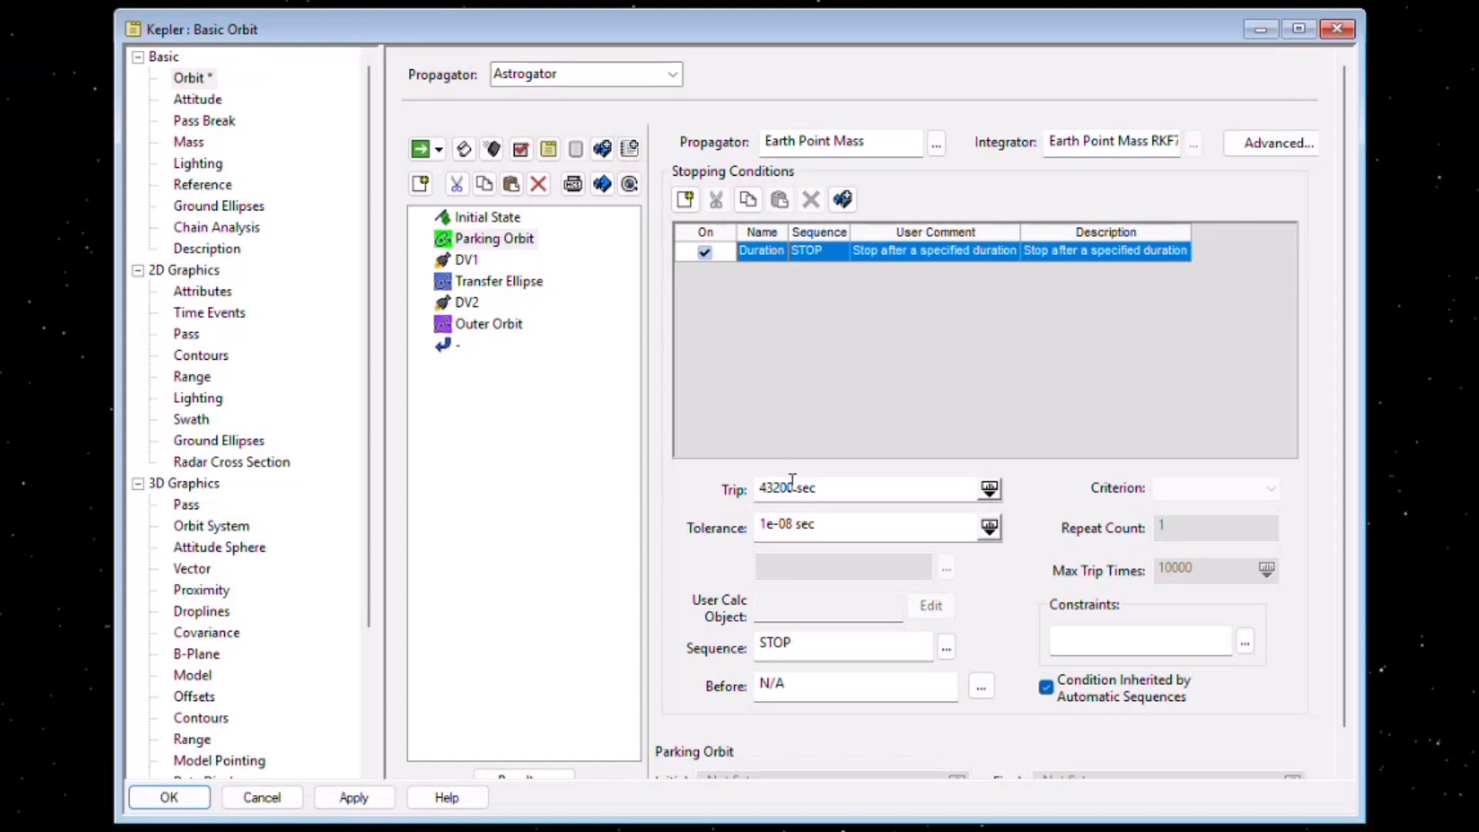
Set the Parking Orbit's Duration trip value to 7200 sec and apply the change.
{"action": "left_click_drag", "start_coordinate": [792, 488], "coordinate": [687, 489]}
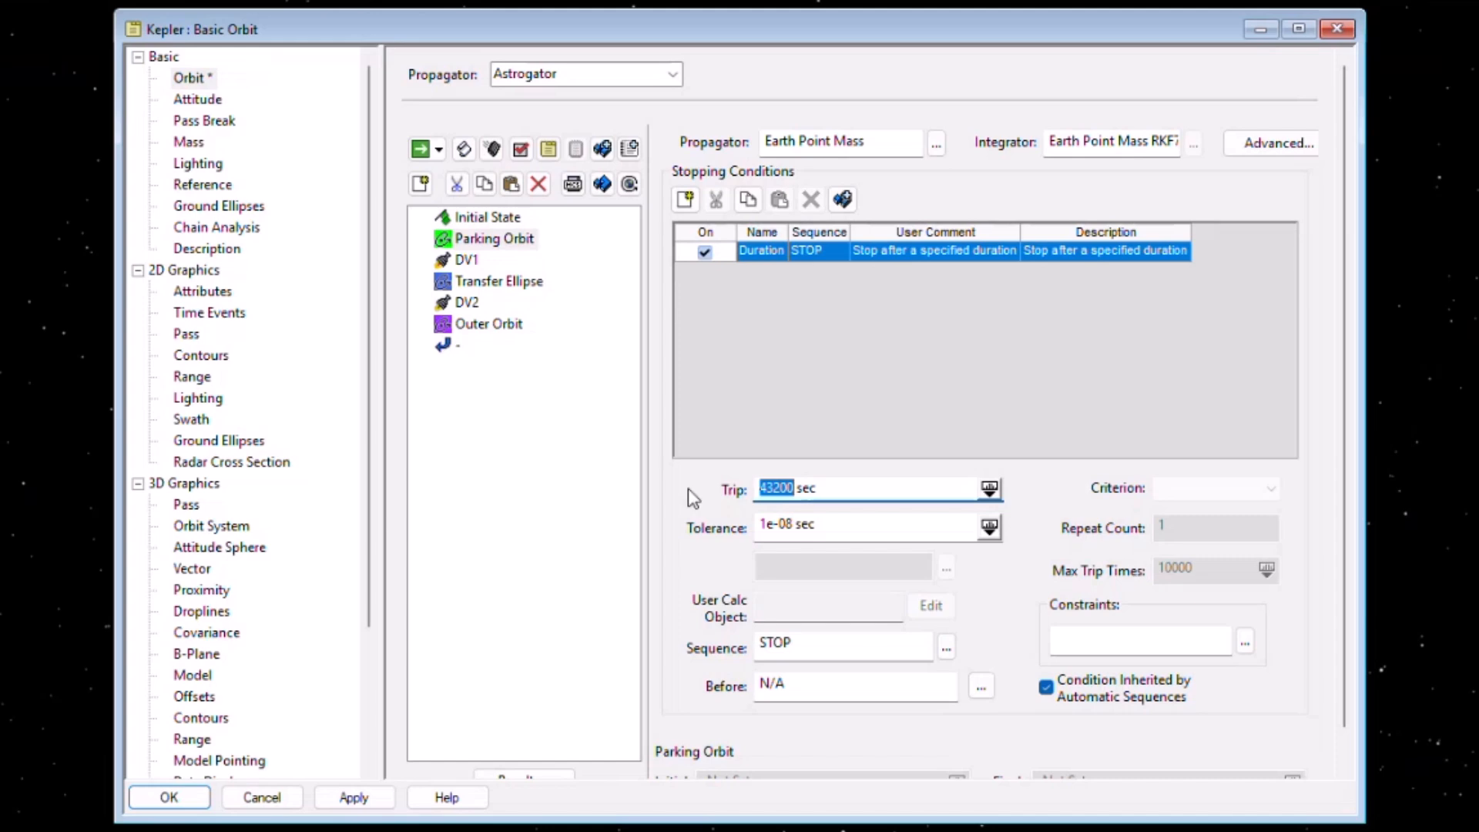
{"action": "type", "text": "7200"}
{"action": "left_click", "coordinate": [389, 795]}
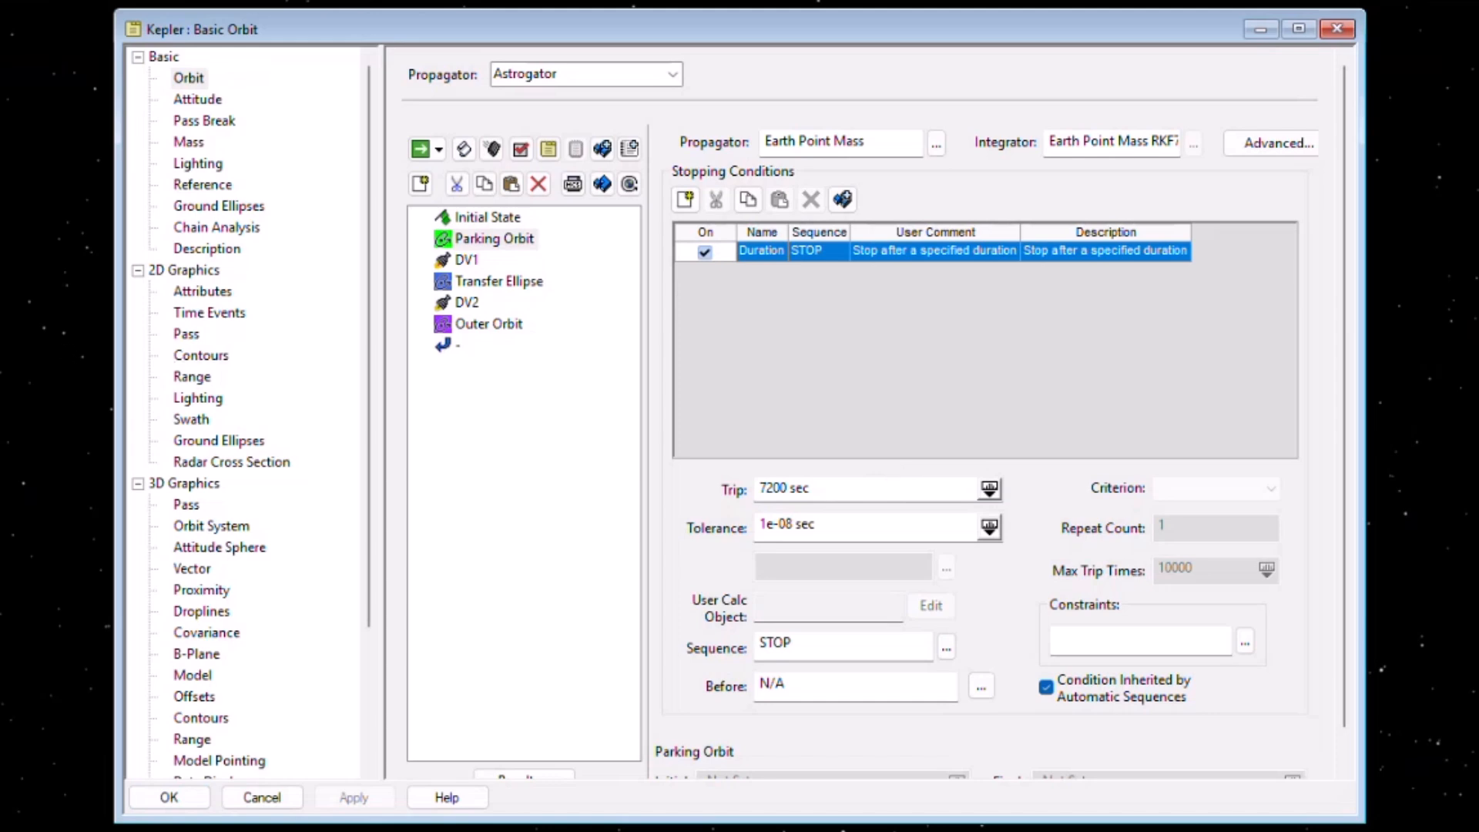
Set the attitude control of the impulsive DV1 maneuver to Thrust Vector.
{"action": "left_click", "coordinate": [478, 264]}
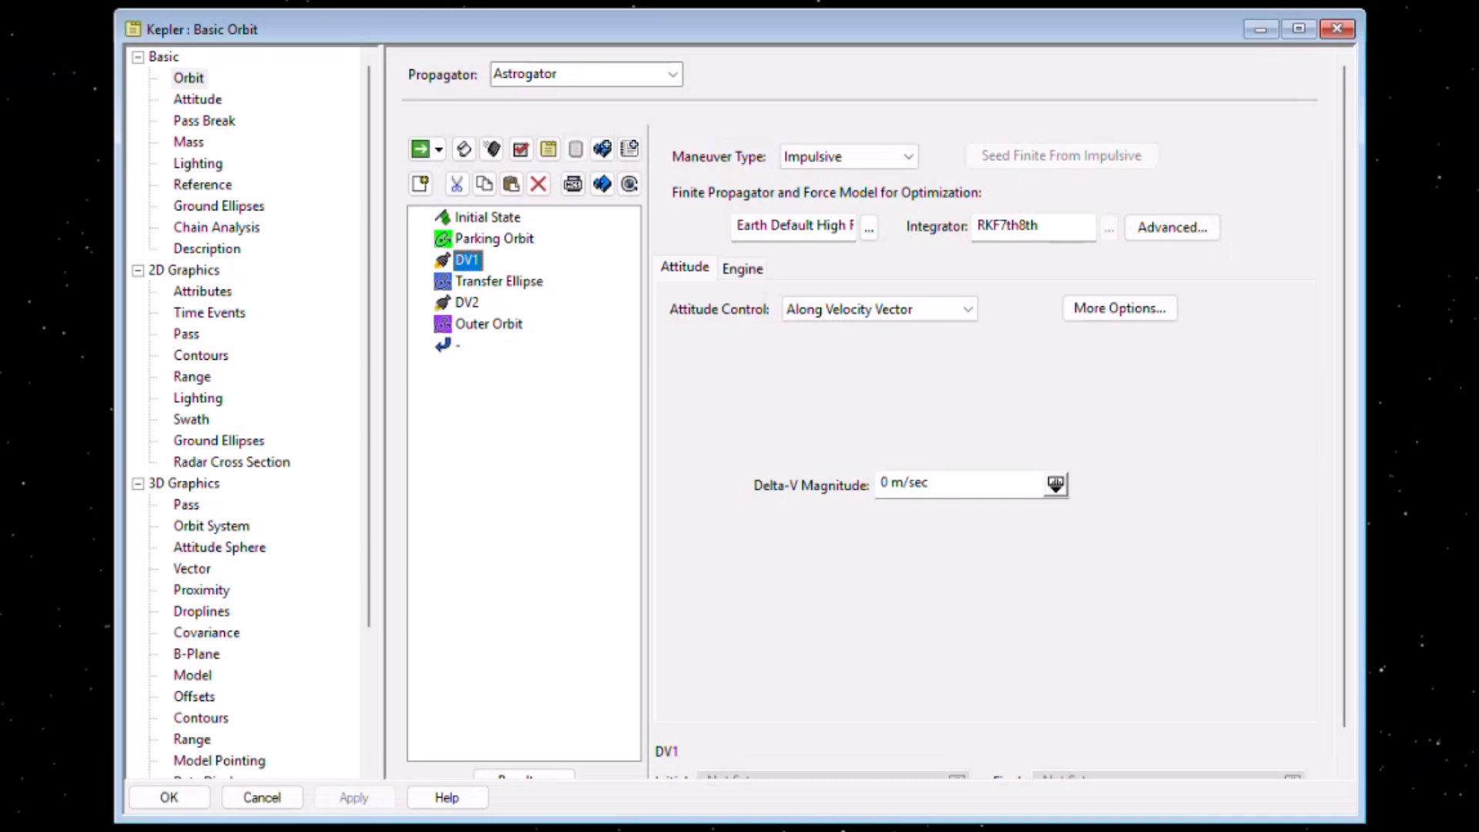
{"action": "left_click", "coordinate": [909, 159]}
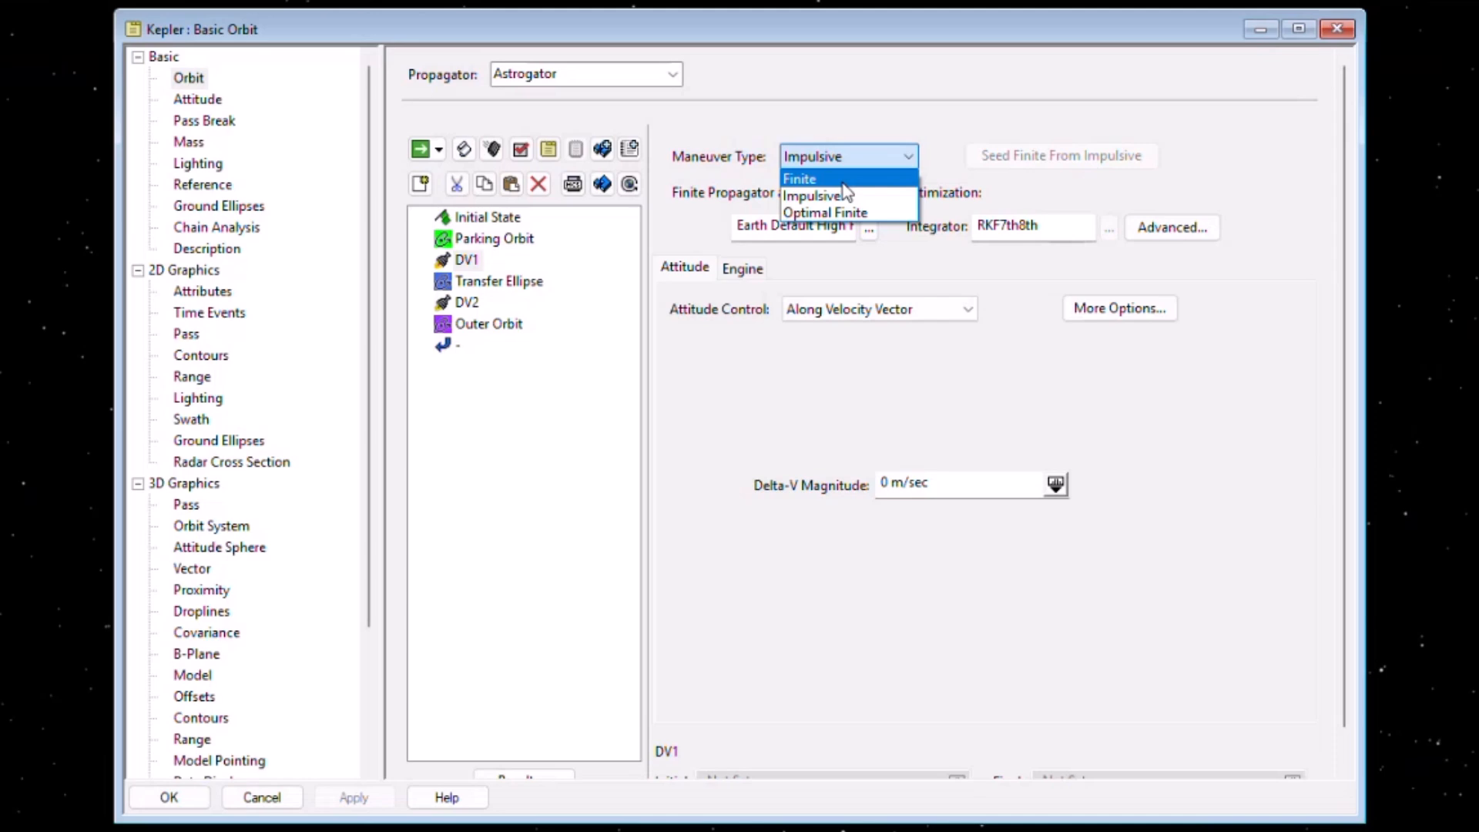
{"action": "left_click", "coordinate": [766, 138]}
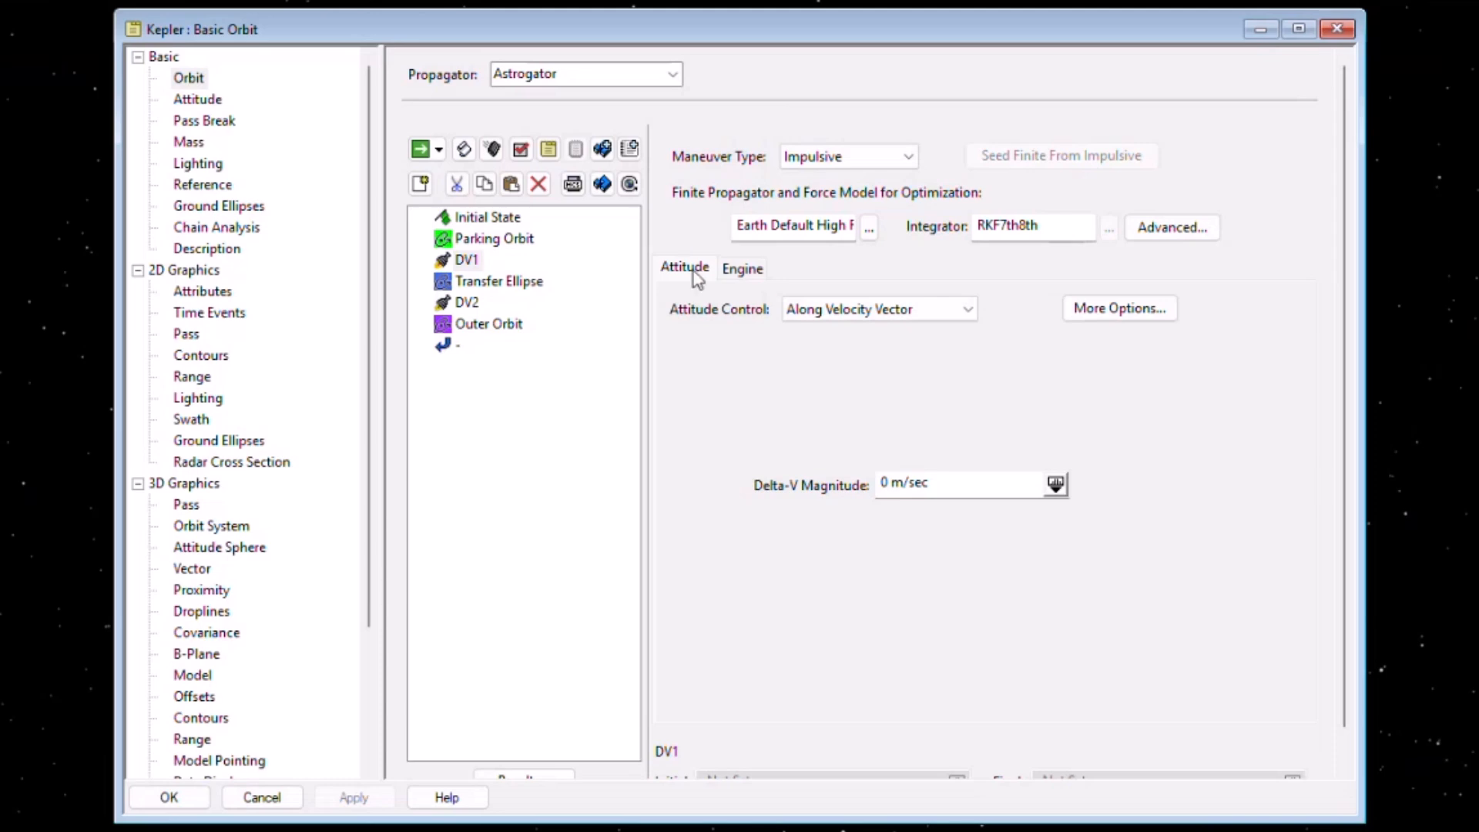
{"action": "left_click", "coordinate": [743, 271]}
{"action": "left_click", "coordinate": [701, 276]}
{"action": "left_click", "coordinate": [930, 307]}
{"action": "left_click", "coordinate": [844, 394]}
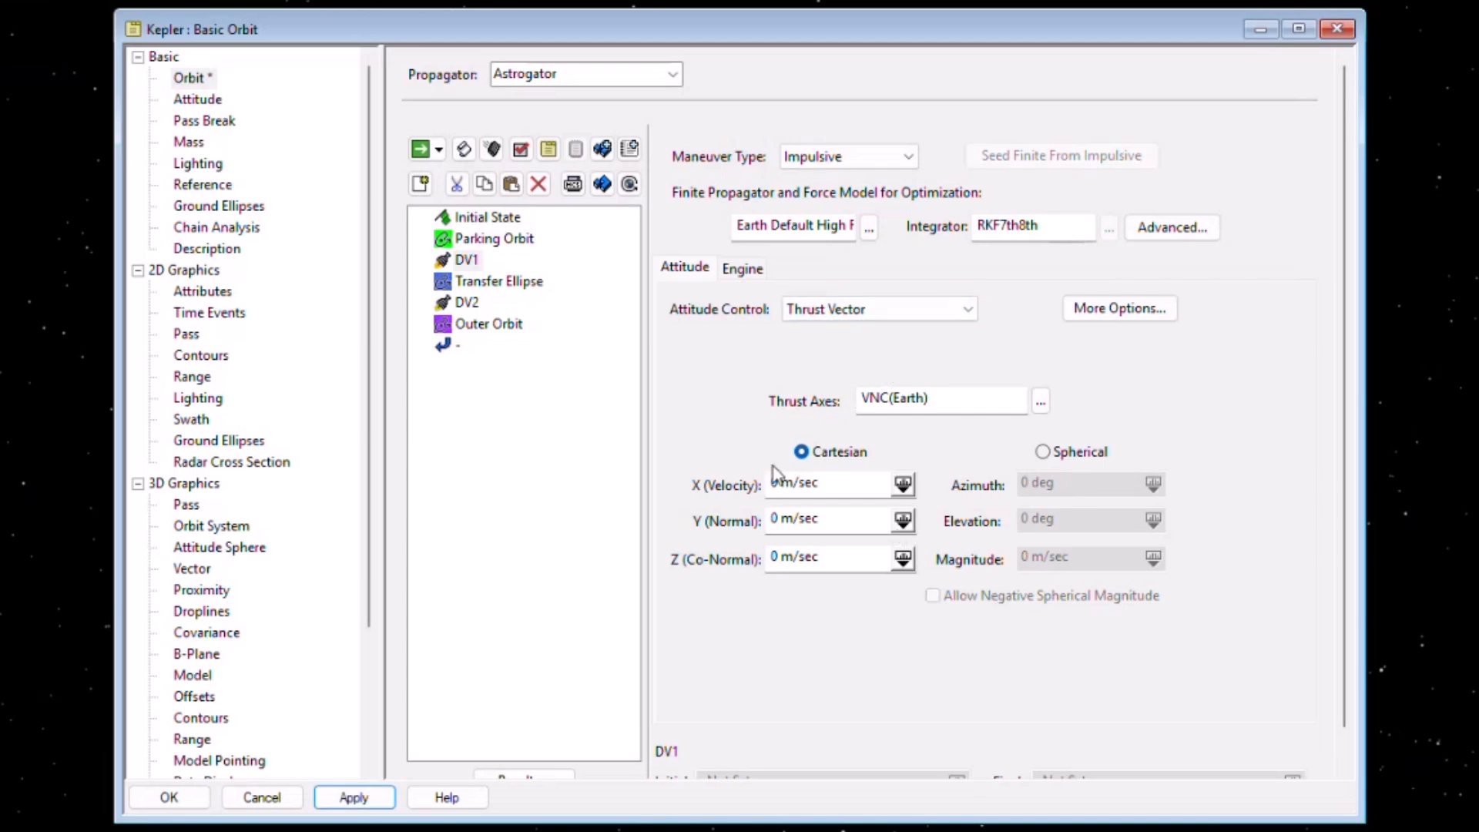
Enable updating mass based on fuel usage for DV1's engine and apply the changes.
{"action": "left_click", "coordinate": [743, 282]}
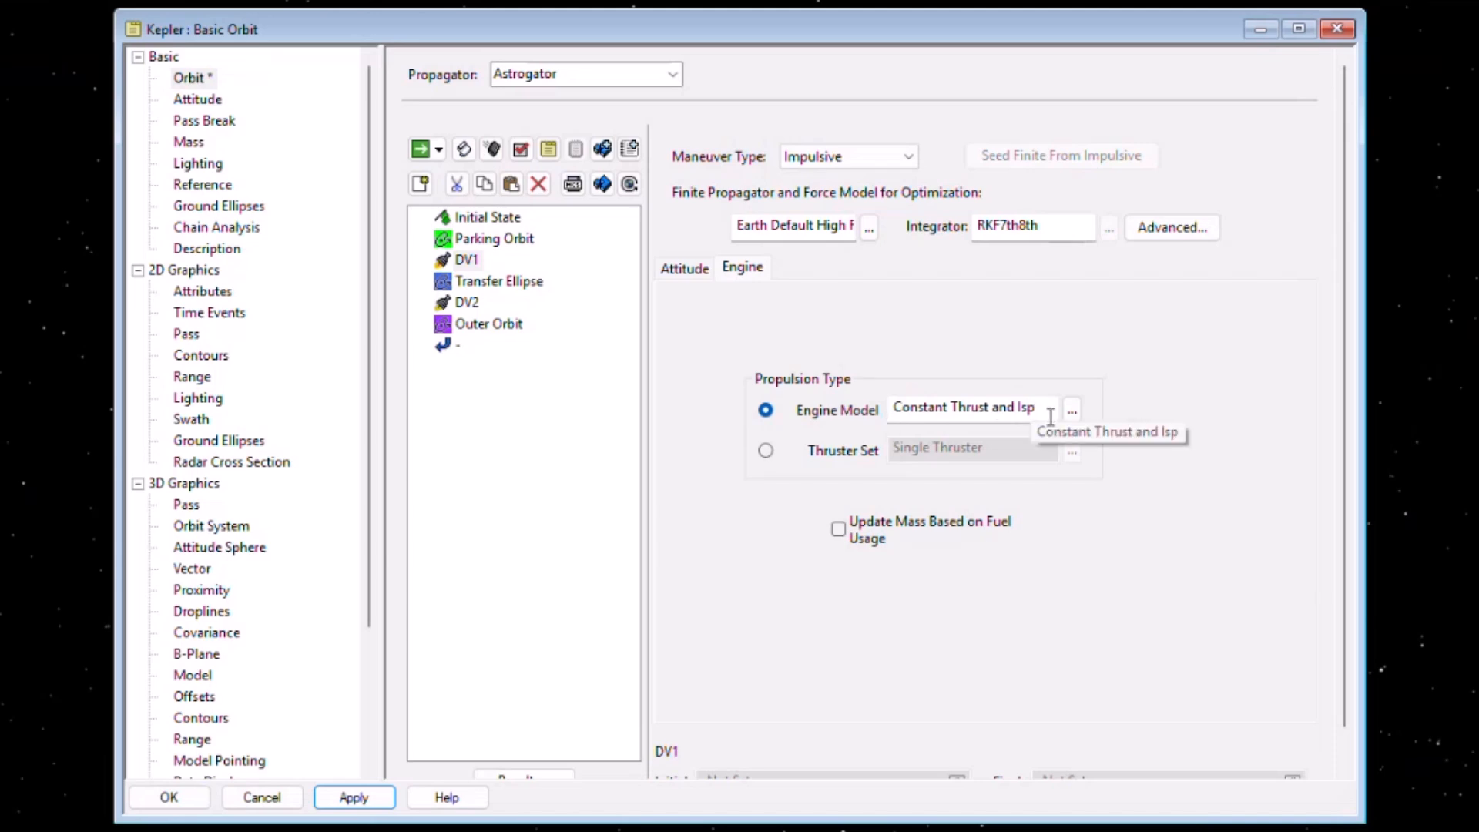
{"action": "left_click", "coordinate": [838, 540]}
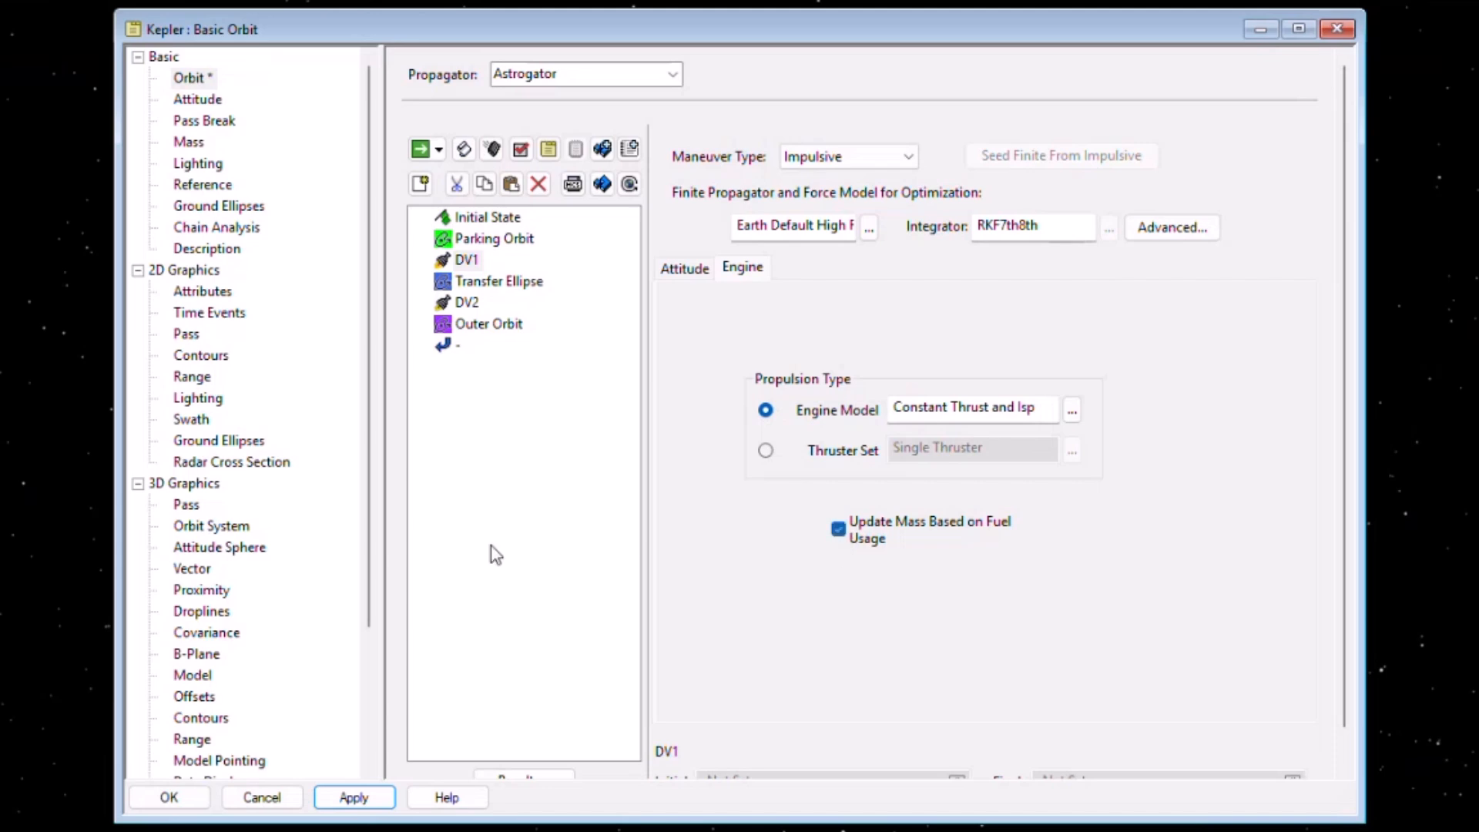
{"action": "left_click", "coordinate": [356, 797]}
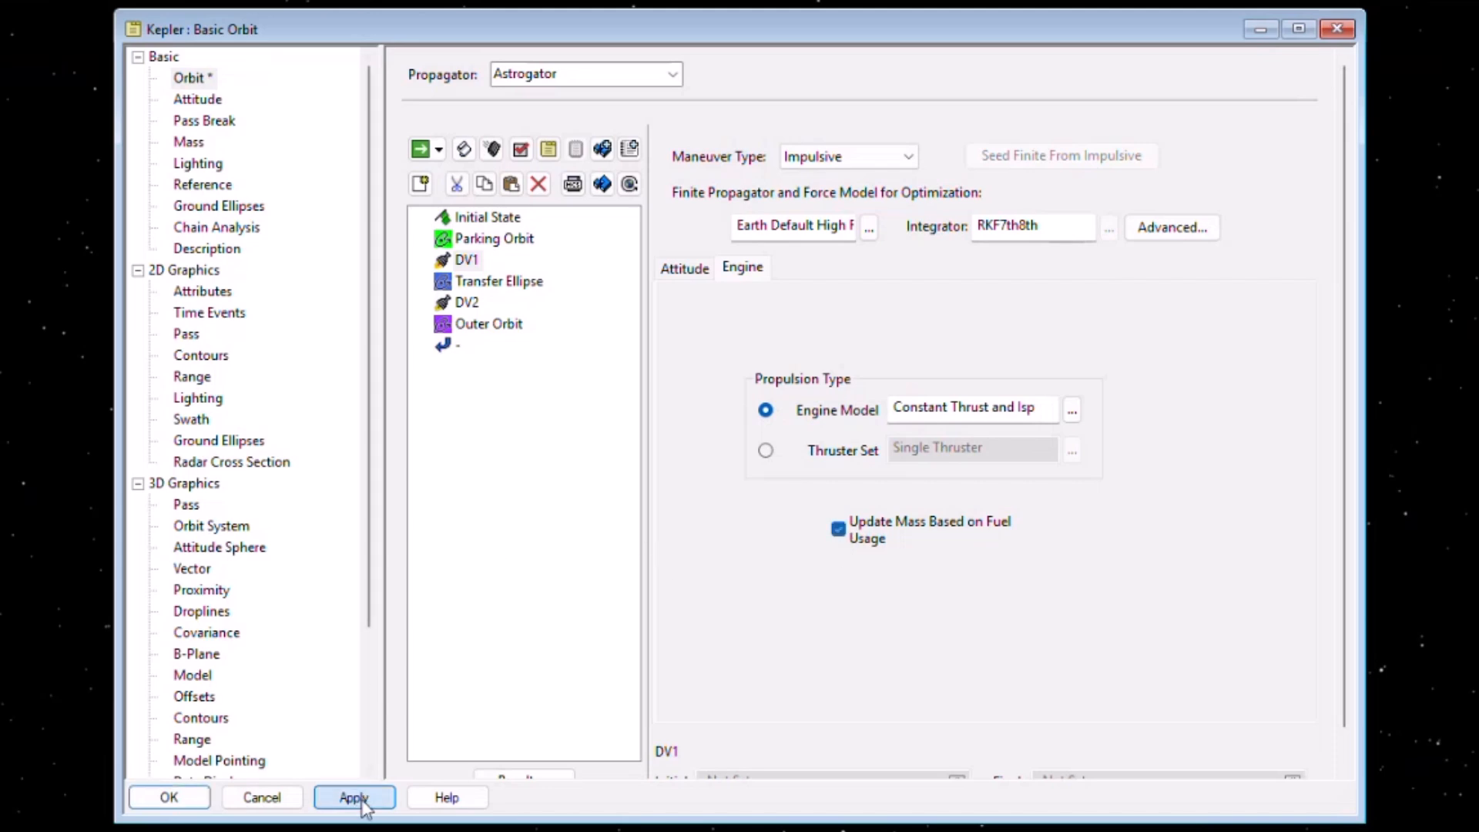
Set DV2's attitude control to Thrust Vector, enable its mass update based on fuel usage, and apply.
{"action": "left_click", "coordinate": [465, 303]}
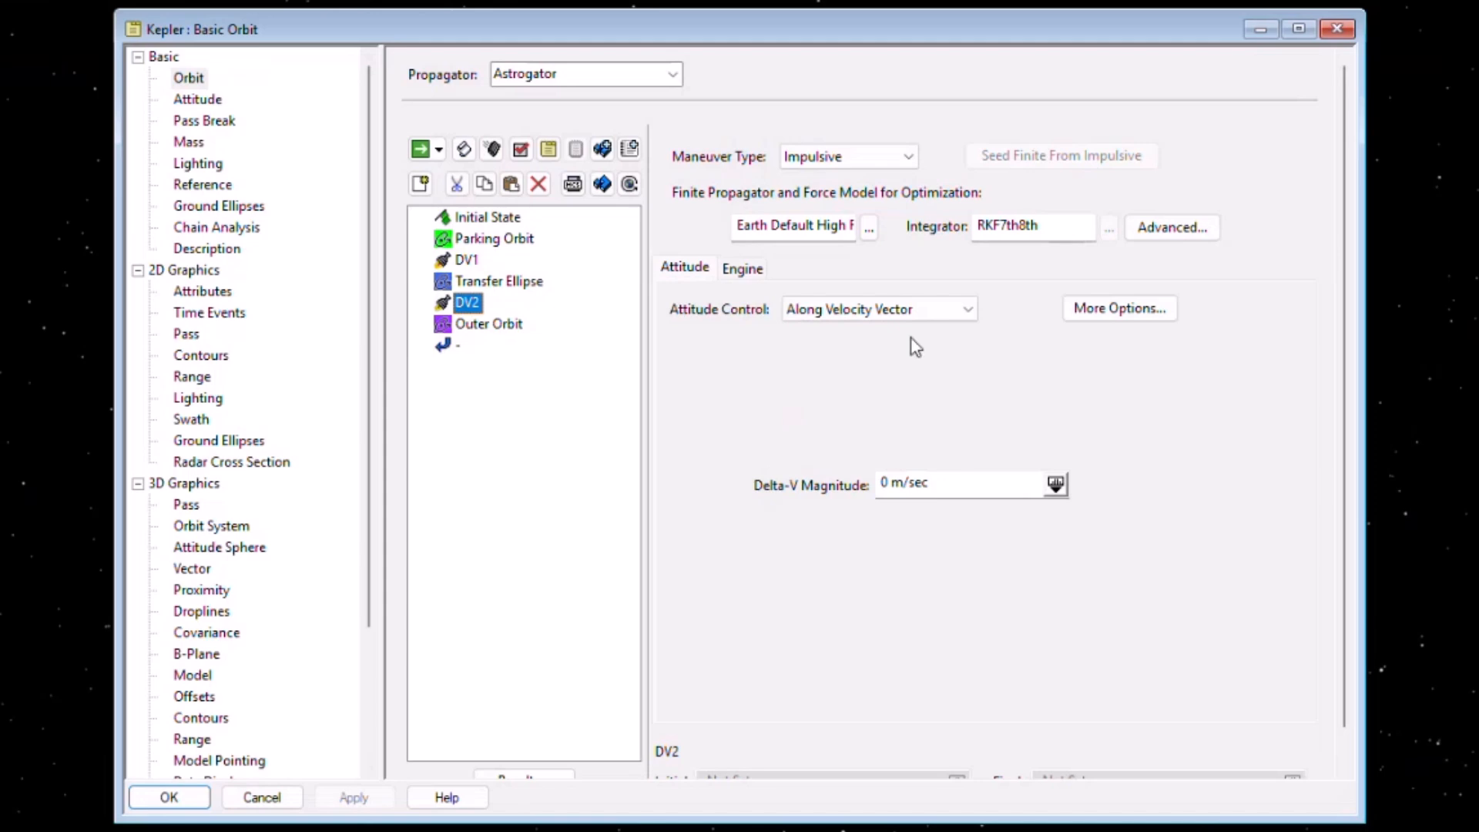
{"action": "left_click", "coordinate": [963, 310]}
{"action": "left_click", "coordinate": [815, 400]}
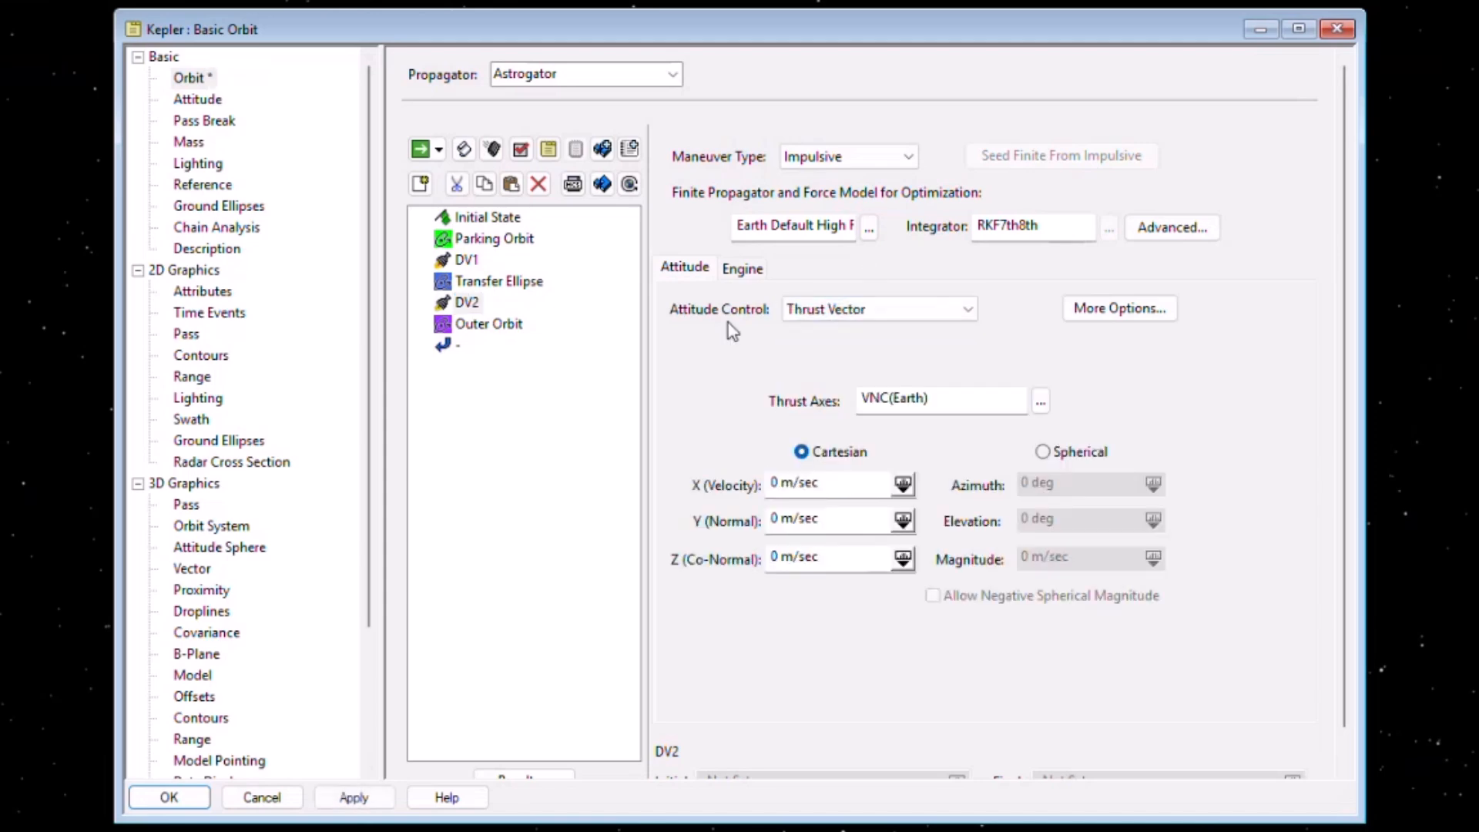
{"action": "left_click", "coordinate": [740, 270]}
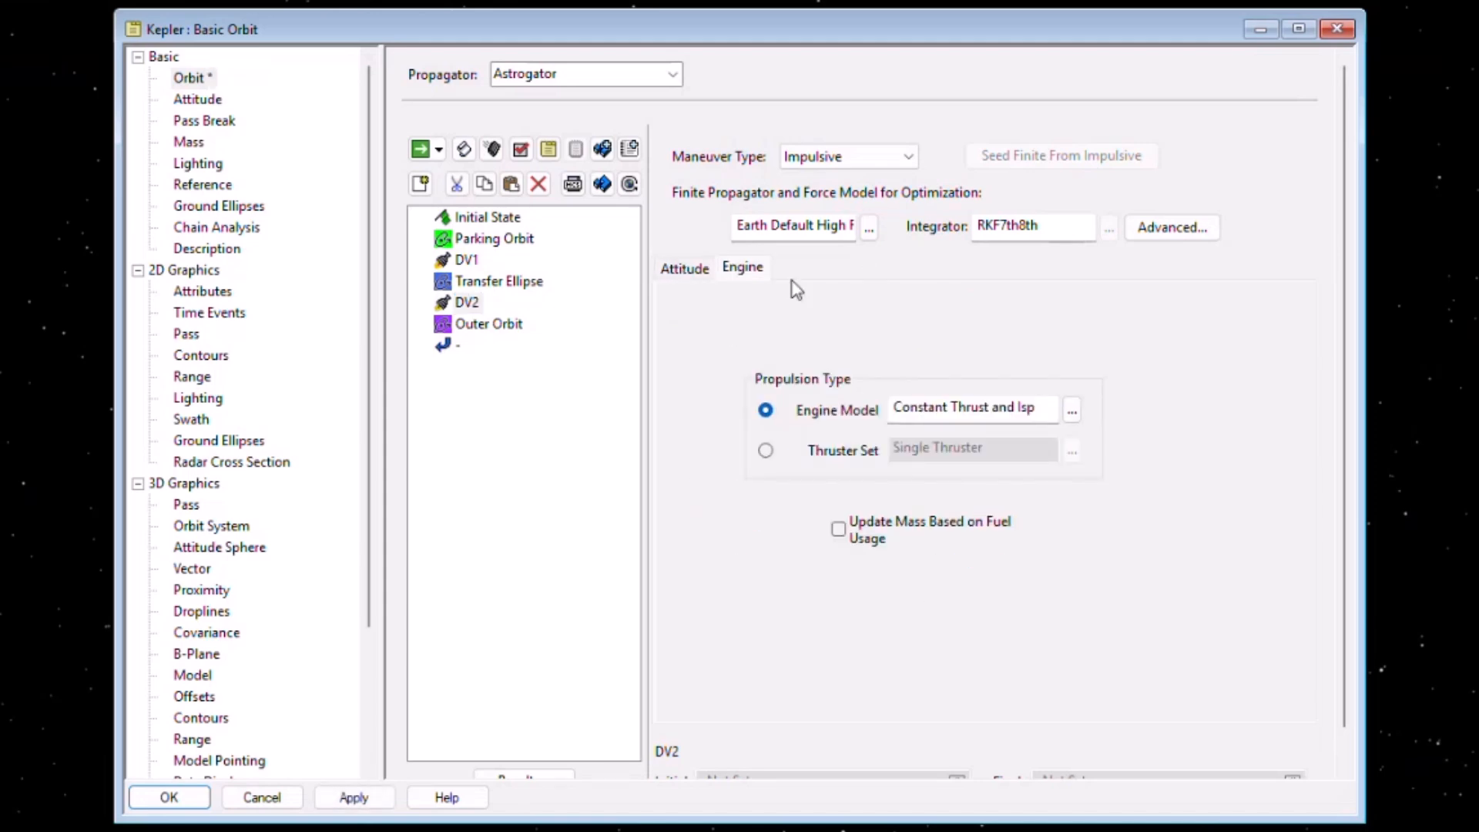
{"action": "left_click", "coordinate": [838, 530]}
{"action": "left_click", "coordinate": [358, 797]}
Replace the Transfer Ellipse segment's Duration stopping condition with an Apoapsis stopping condition.
{"action": "left_click", "coordinate": [499, 281]}
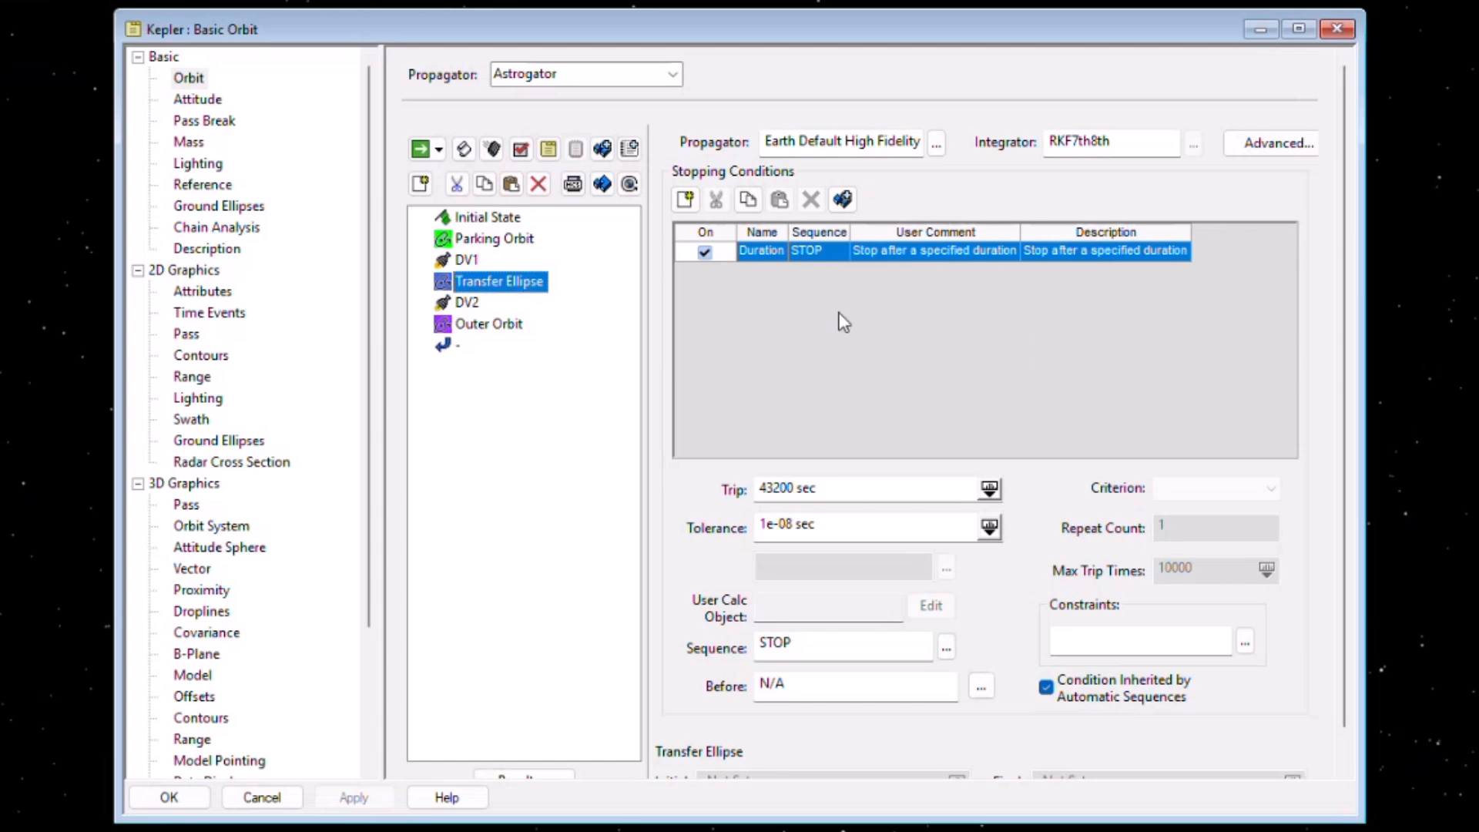
{"action": "left_click", "coordinate": [687, 200]}
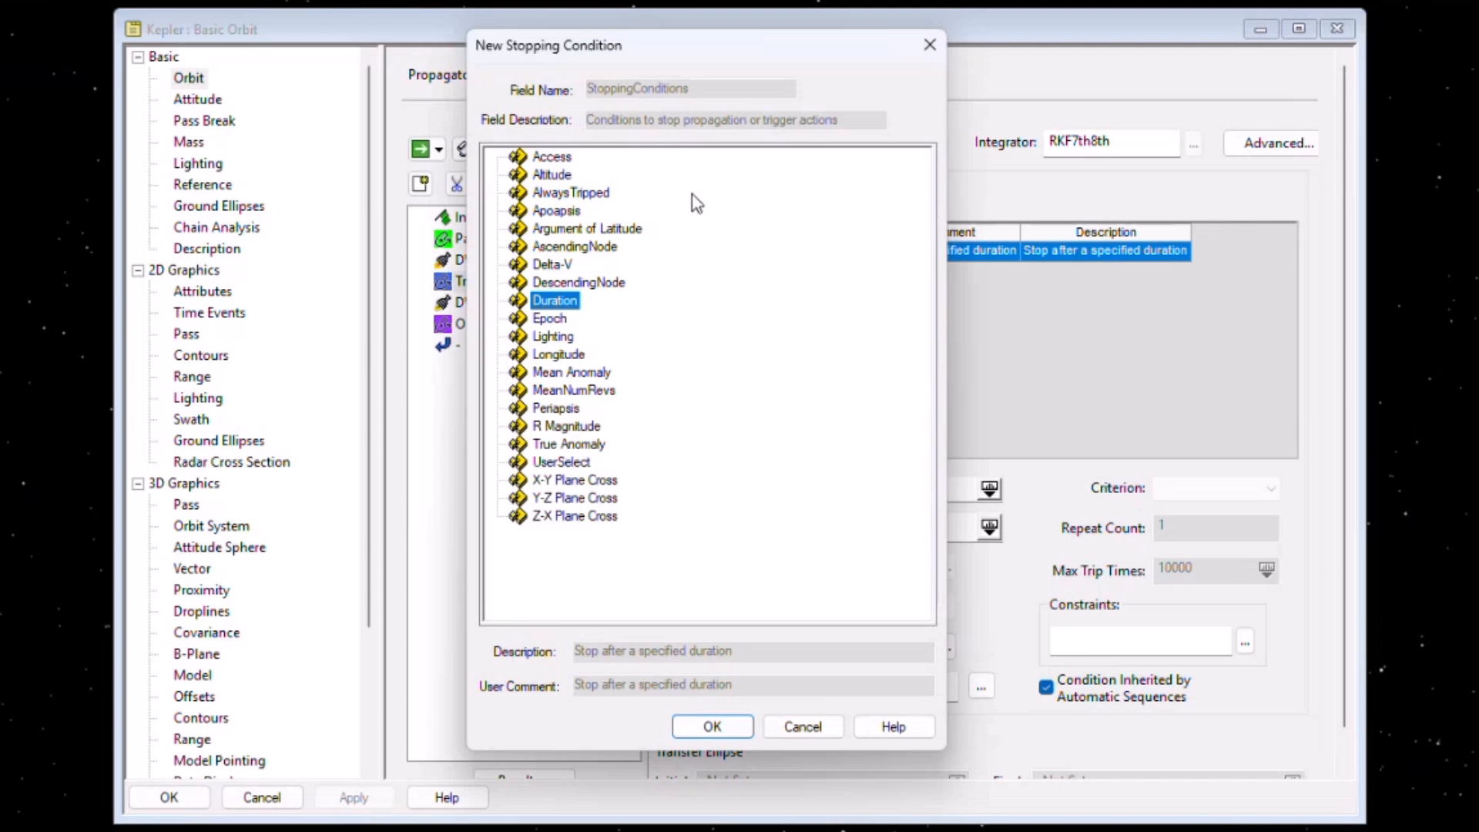
{"action": "left_click", "coordinate": [553, 212]}
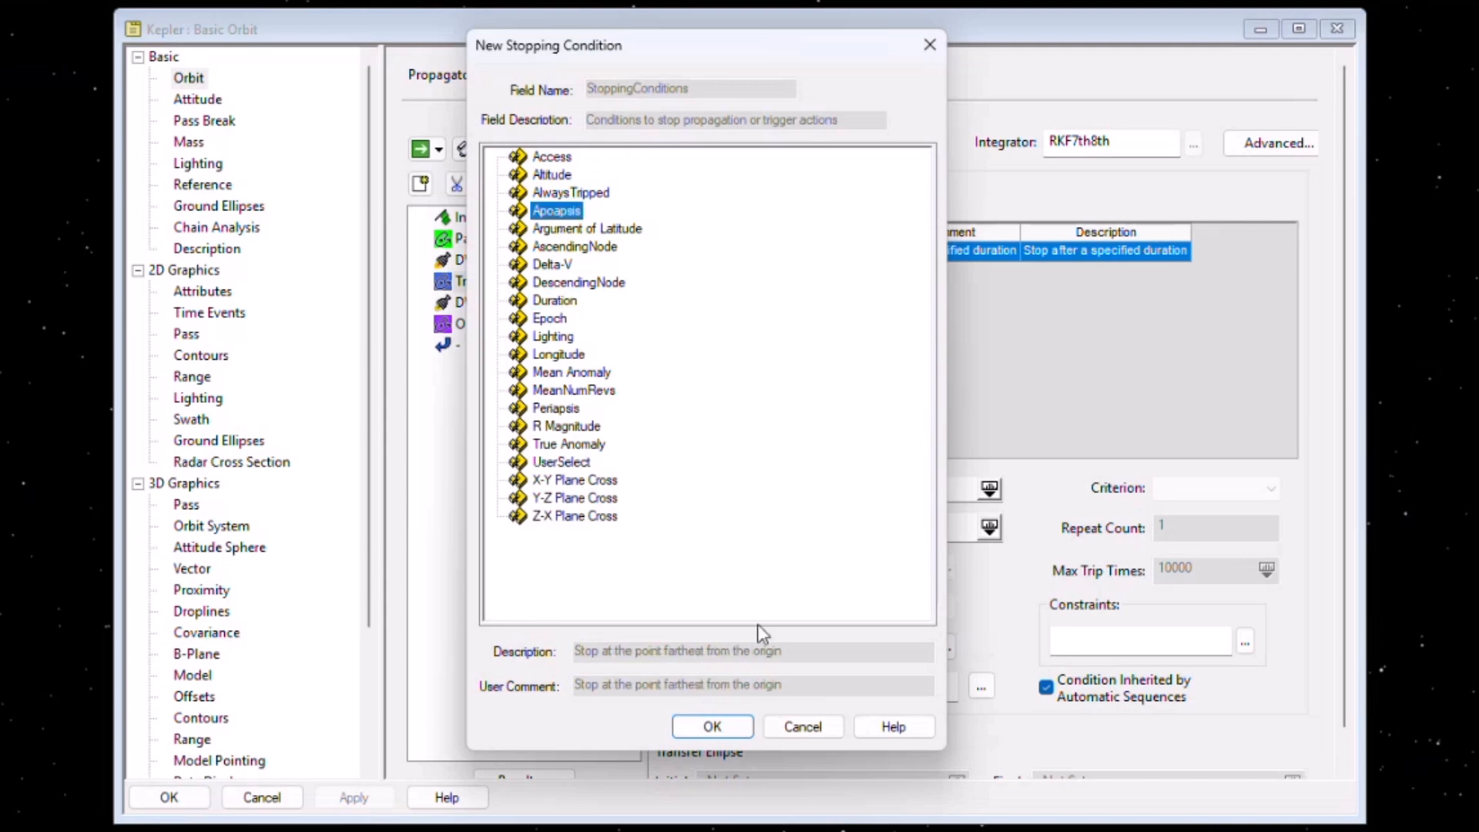
{"action": "left_click", "coordinate": [712, 727]}
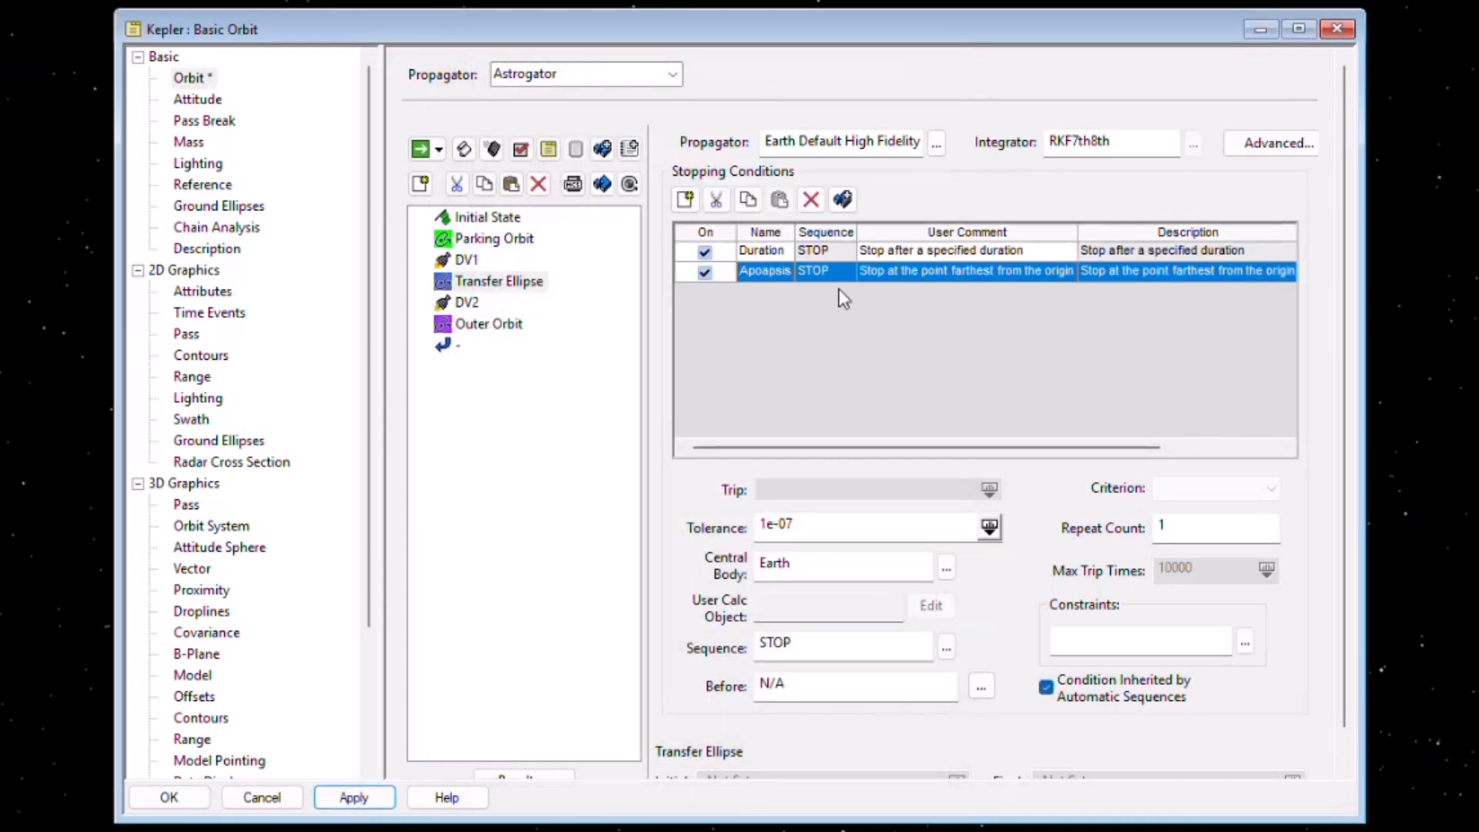
{"action": "left_click", "coordinate": [785, 252]}
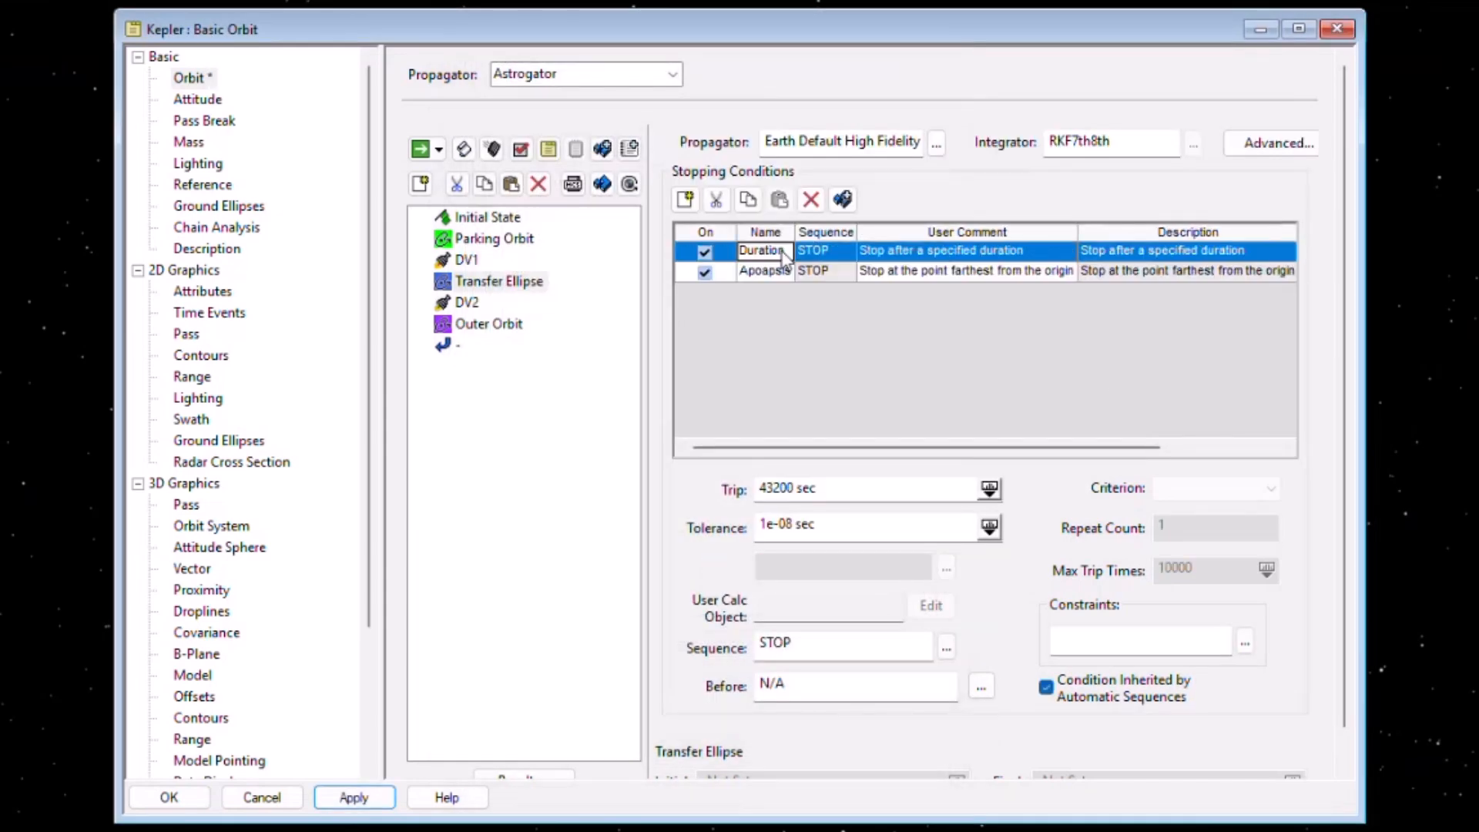
{"action": "left_click", "coordinate": [811, 200]}
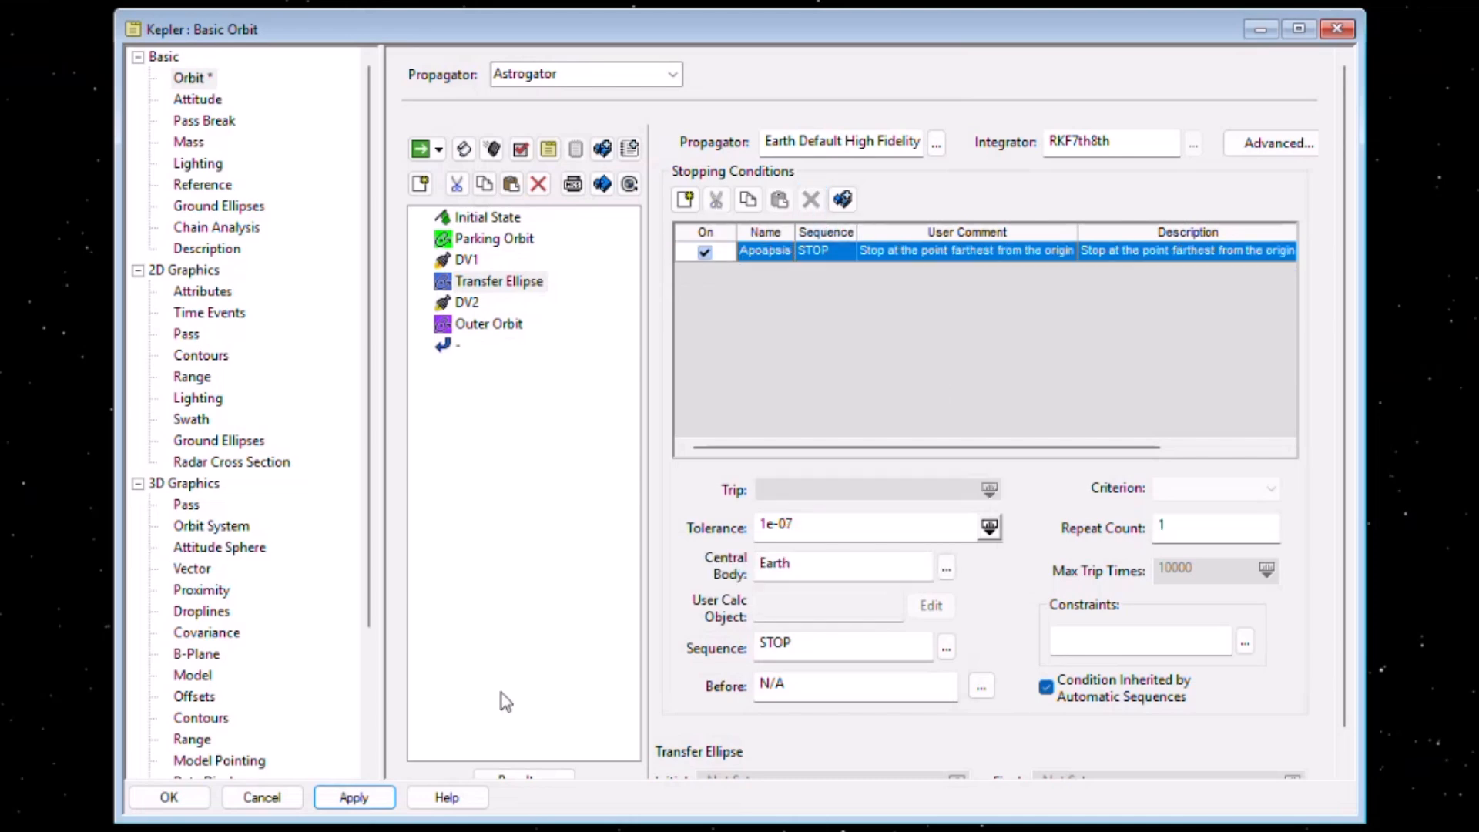
Set the Transfer Ellipse's propagator to Earth Point Mass and apply the changes.
{"action": "left_click", "coordinate": [936, 145]}
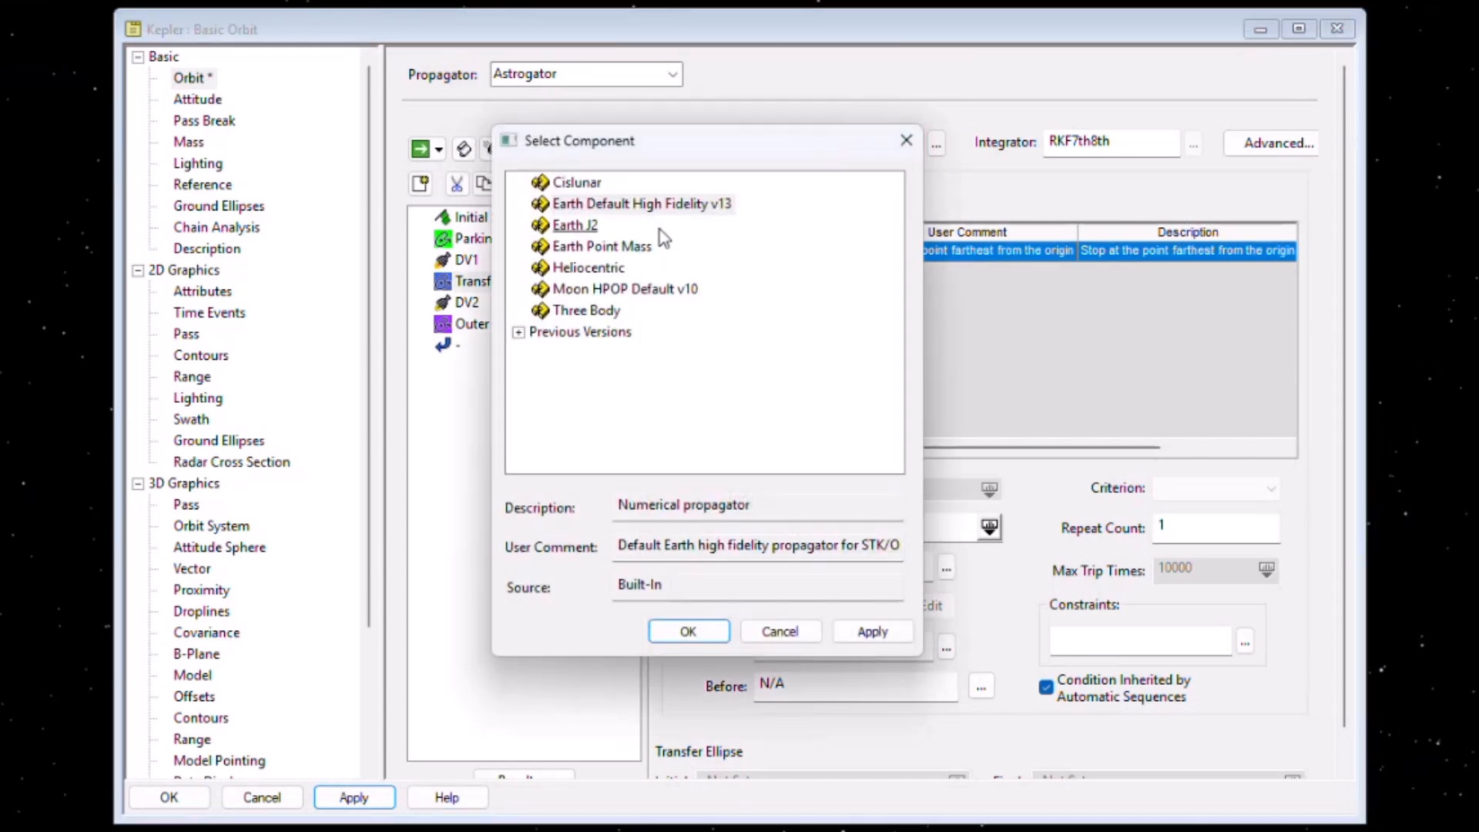
{"action": "left_click", "coordinate": [643, 248]}
{"action": "left_click", "coordinate": [688, 631]}
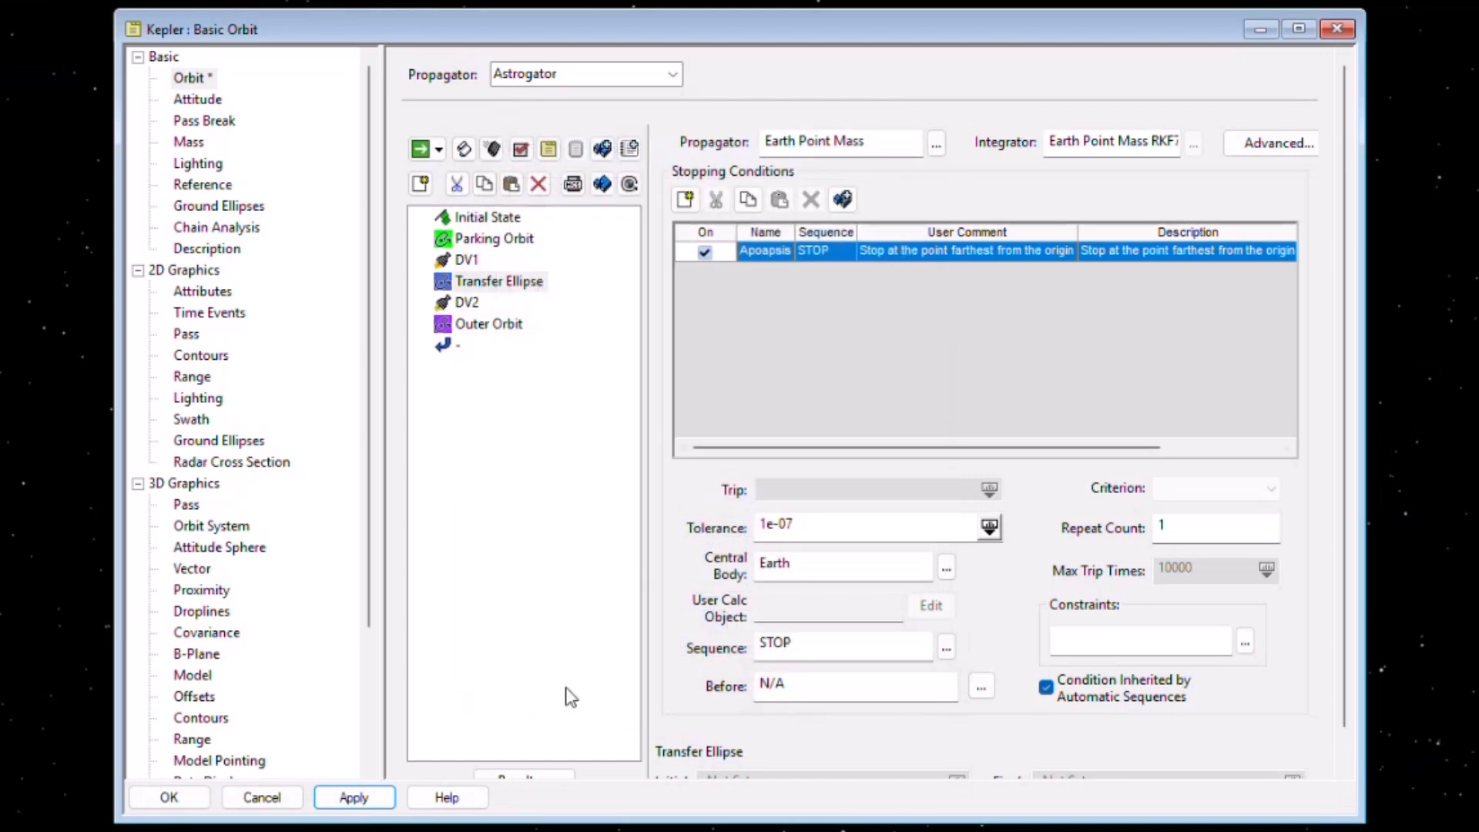
{"action": "left_click", "coordinate": [354, 797]}
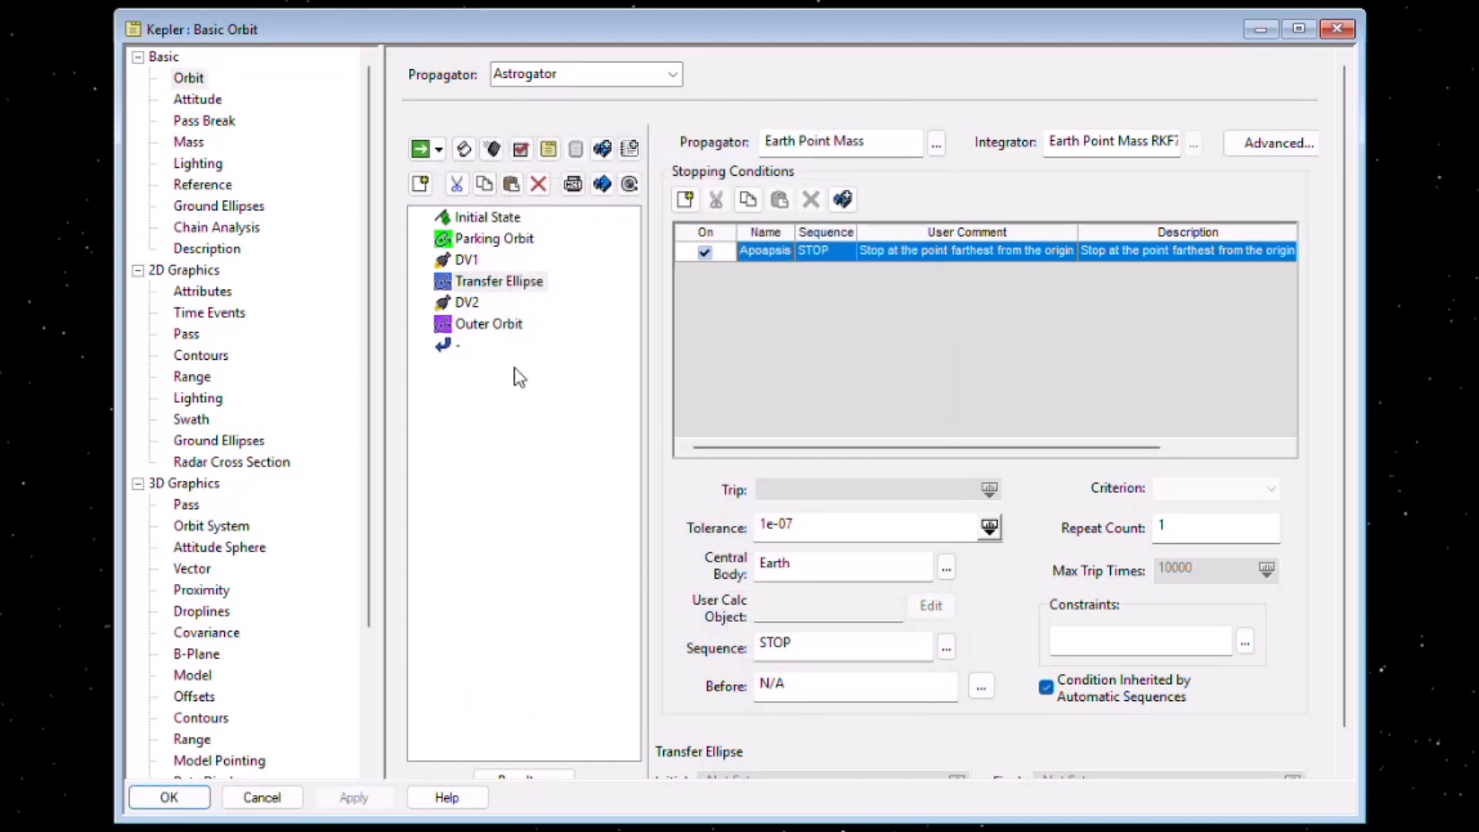
Change the propagator of the Outer Orbit segment to Earth Point Mass.
{"action": "left_click", "coordinate": [512, 325]}
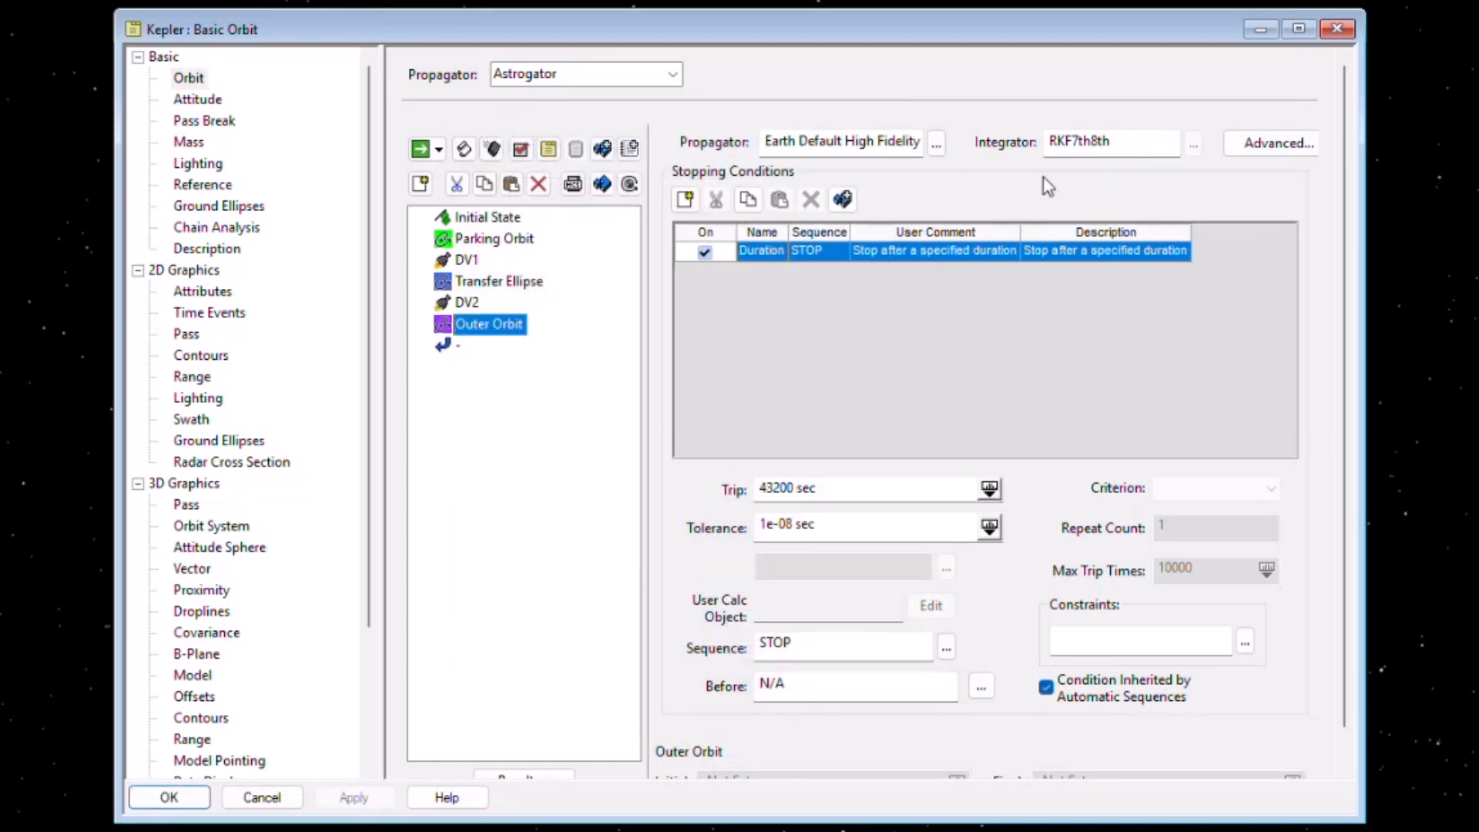
{"action": "left_click", "coordinate": [937, 144]}
{"action": "left_click", "coordinate": [616, 246]}
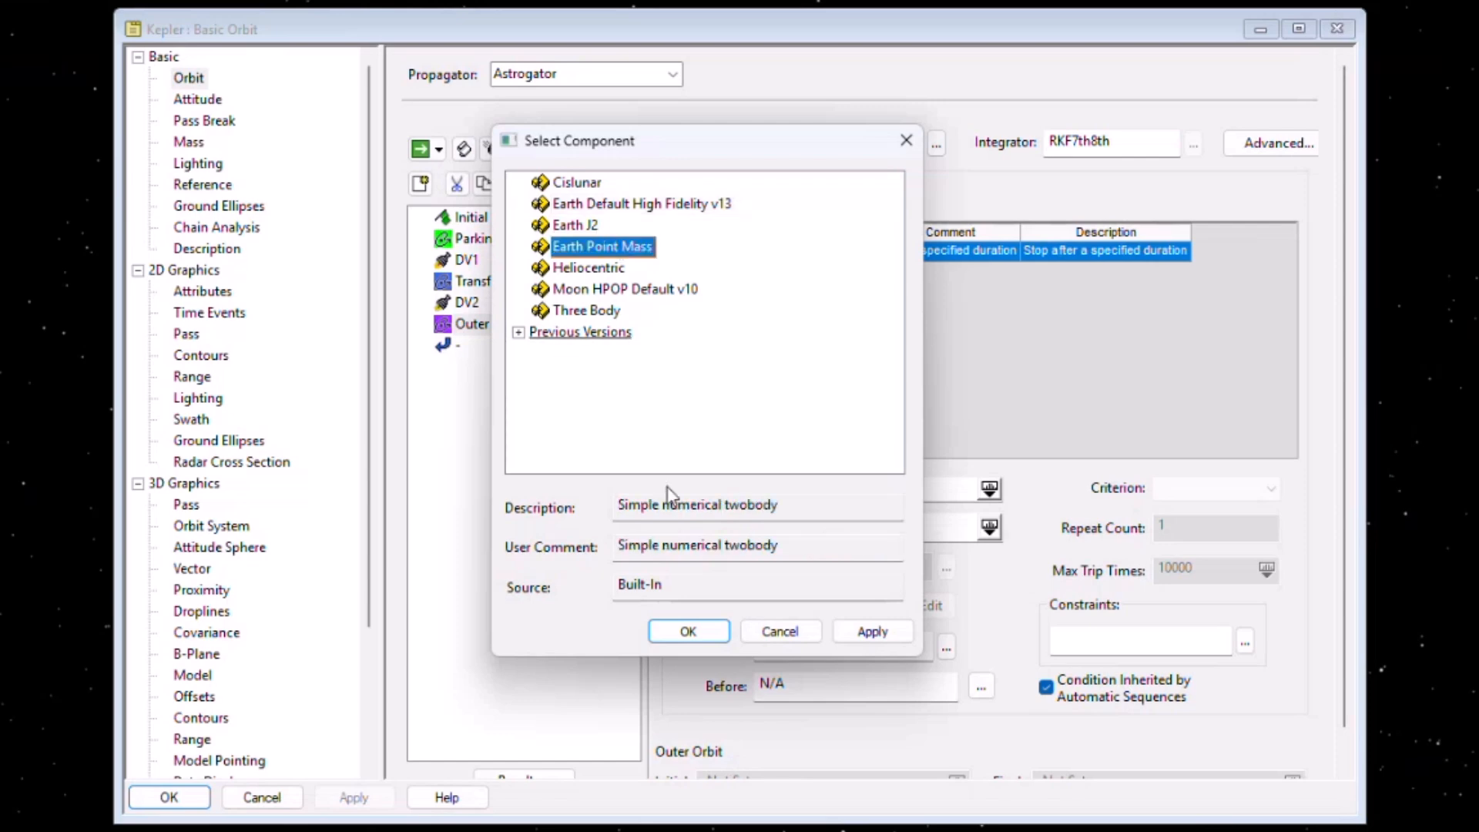
{"action": "left_click", "coordinate": [680, 633]}
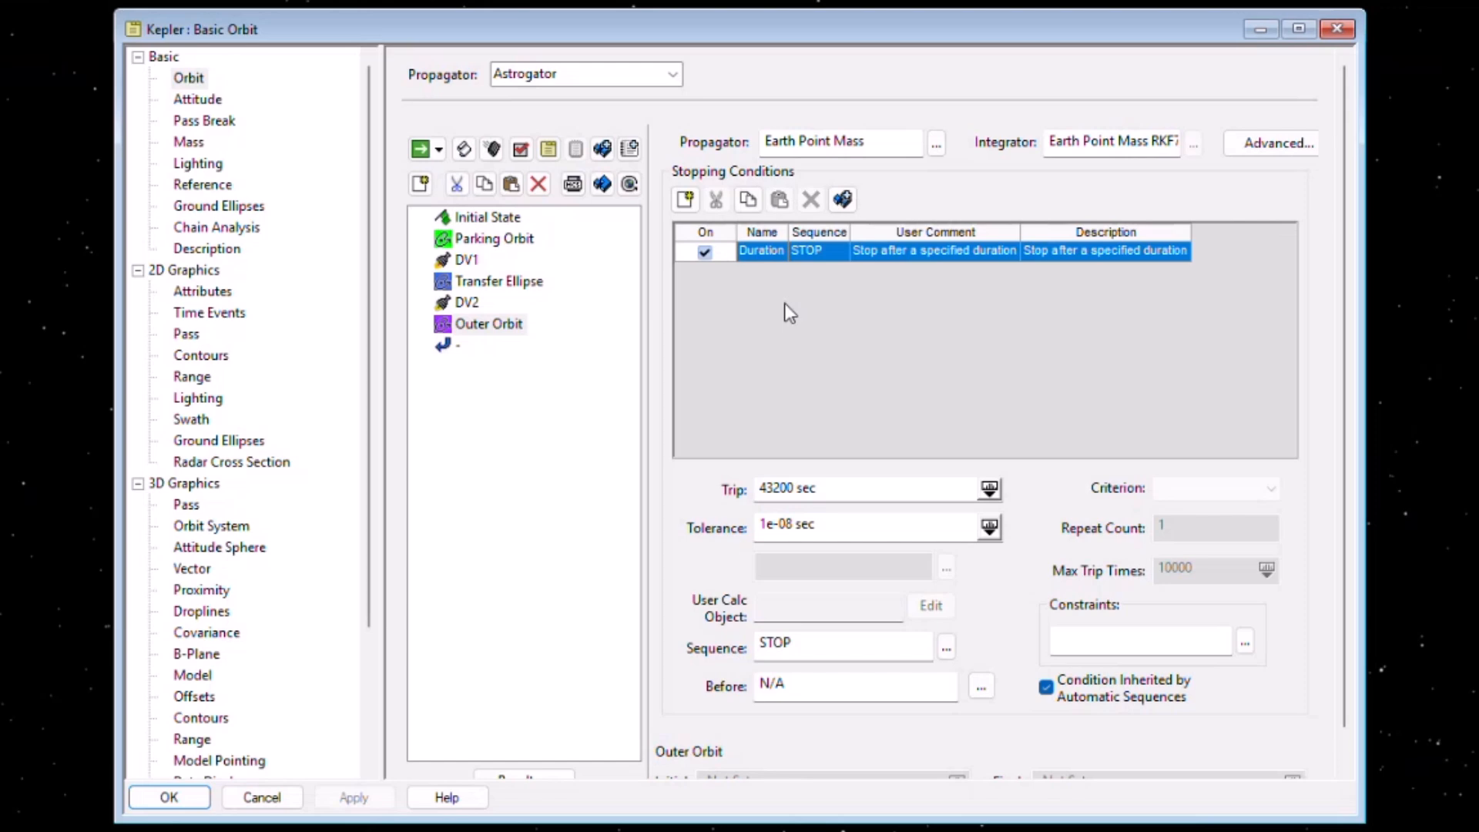
Set the Outer Orbit's Duration trip value to 1 day, apply it, and open the list of available time units.
{"action": "left_click", "coordinate": [836, 486]}
{"action": "double_click", "coordinate": [835, 487]}
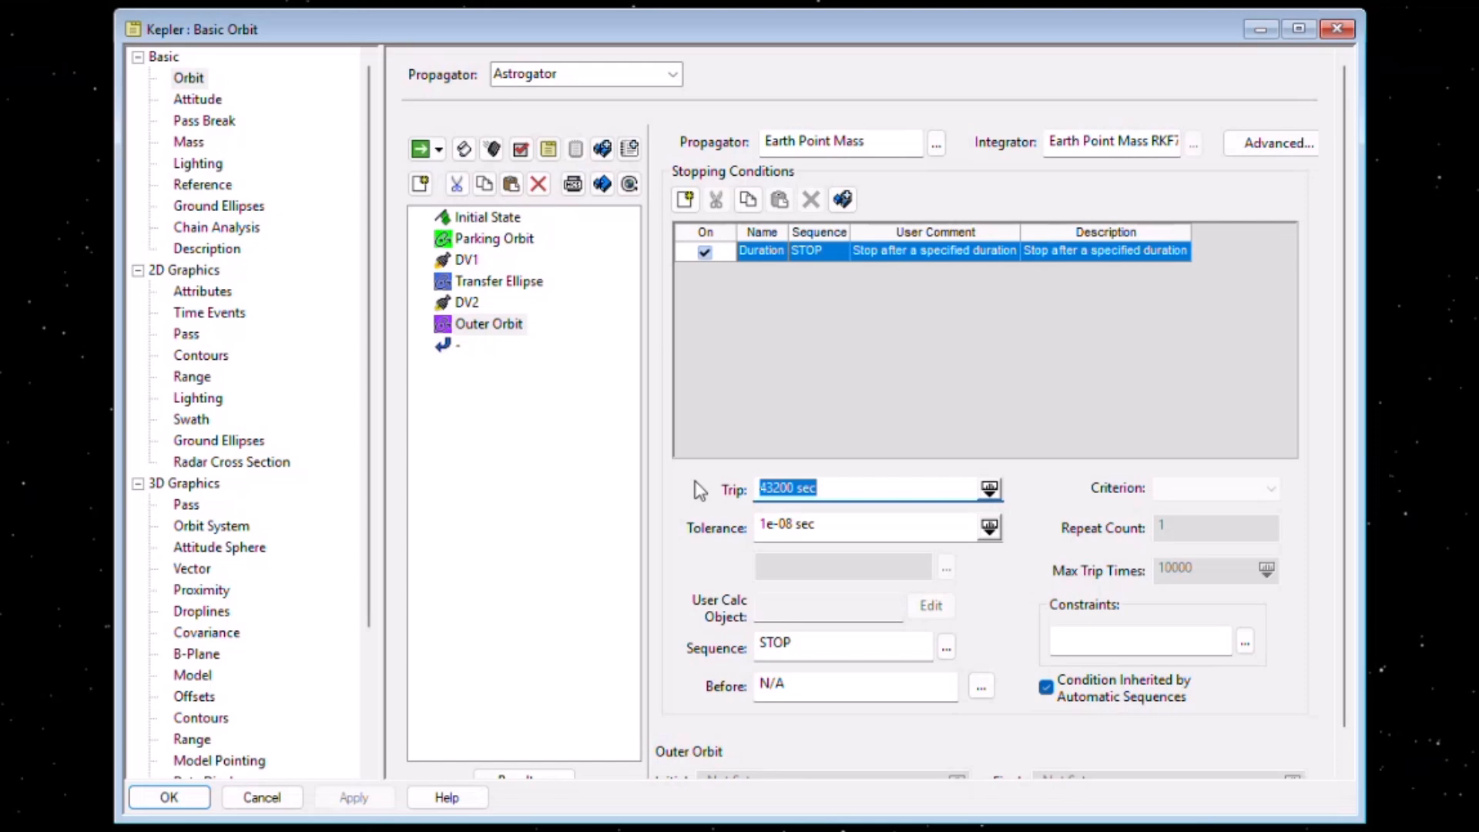
{"action": "type", "text": "1"}
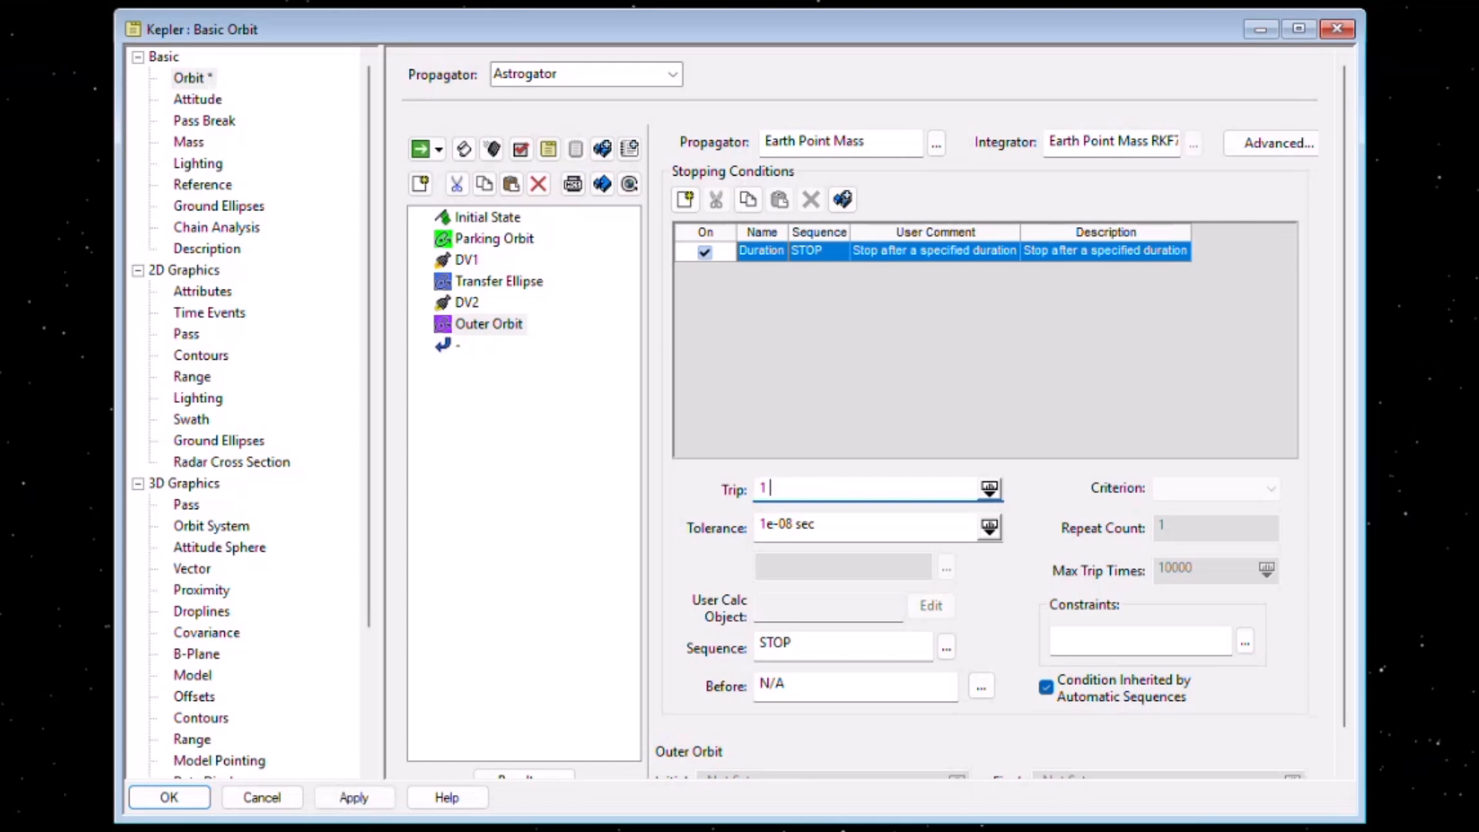
{"action": "type", "text": " day"}
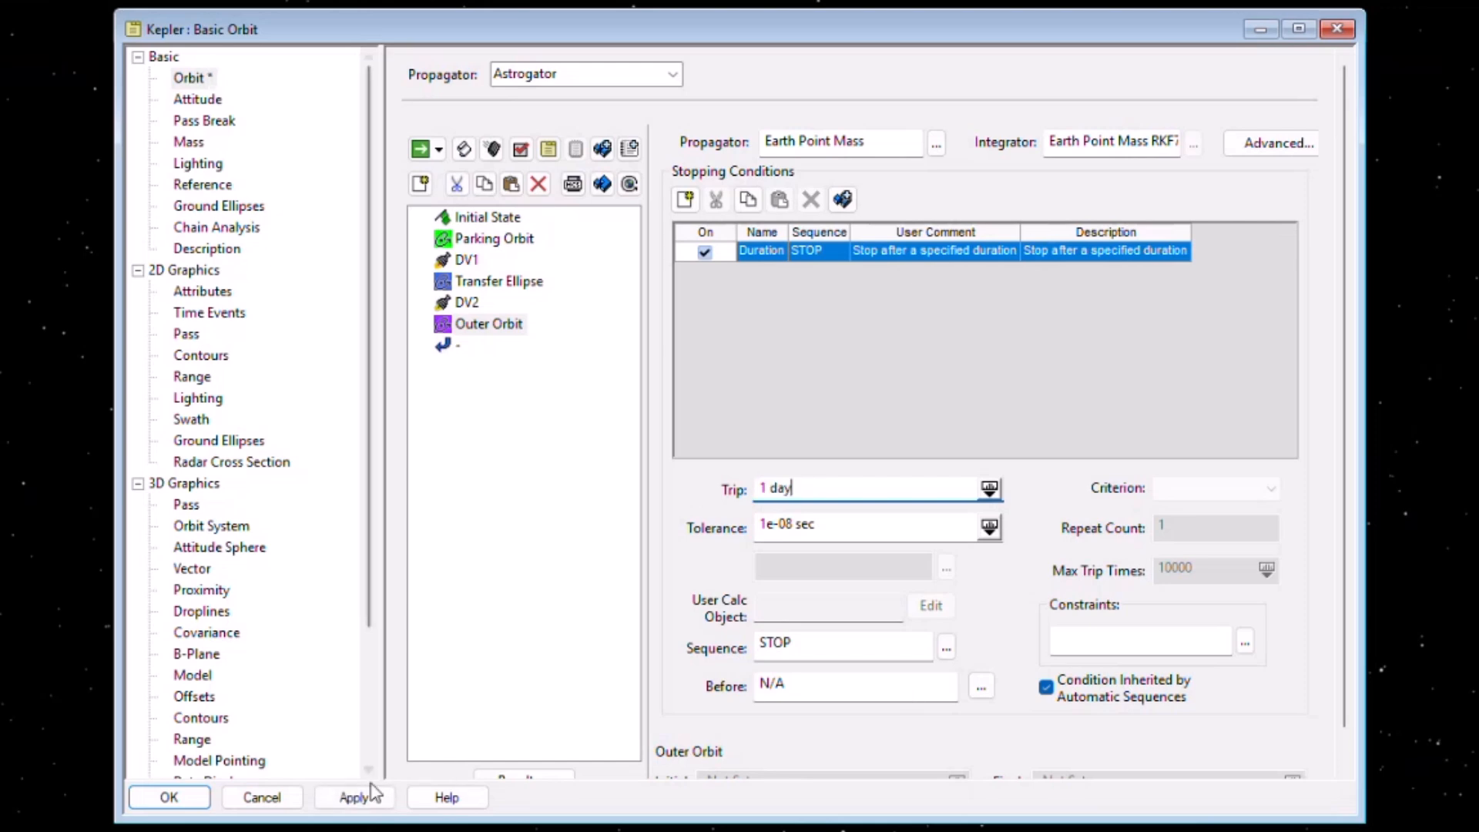
{"action": "left_click", "coordinate": [373, 791]}
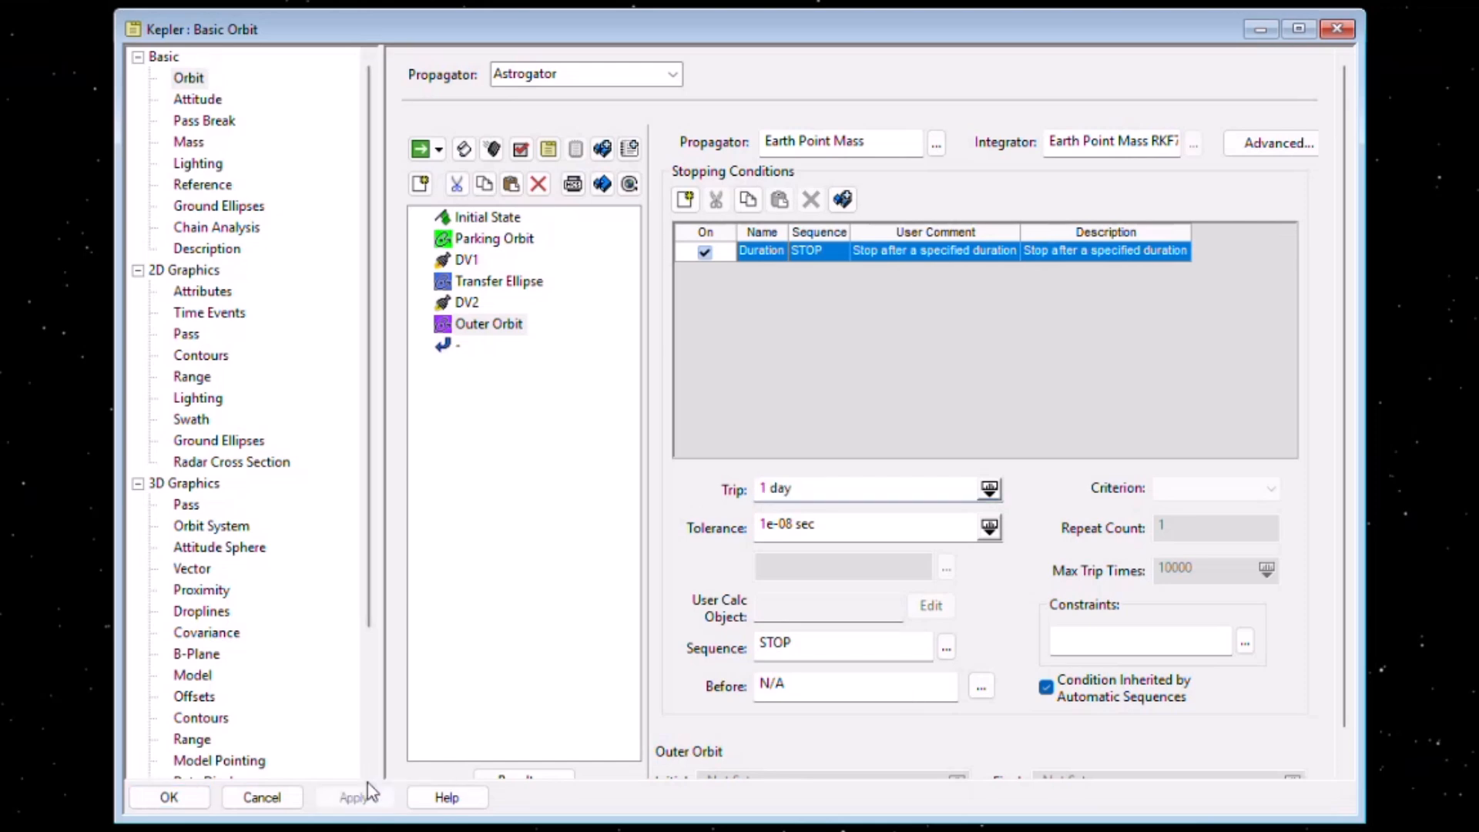
{"action": "left_click", "coordinate": [989, 490]}
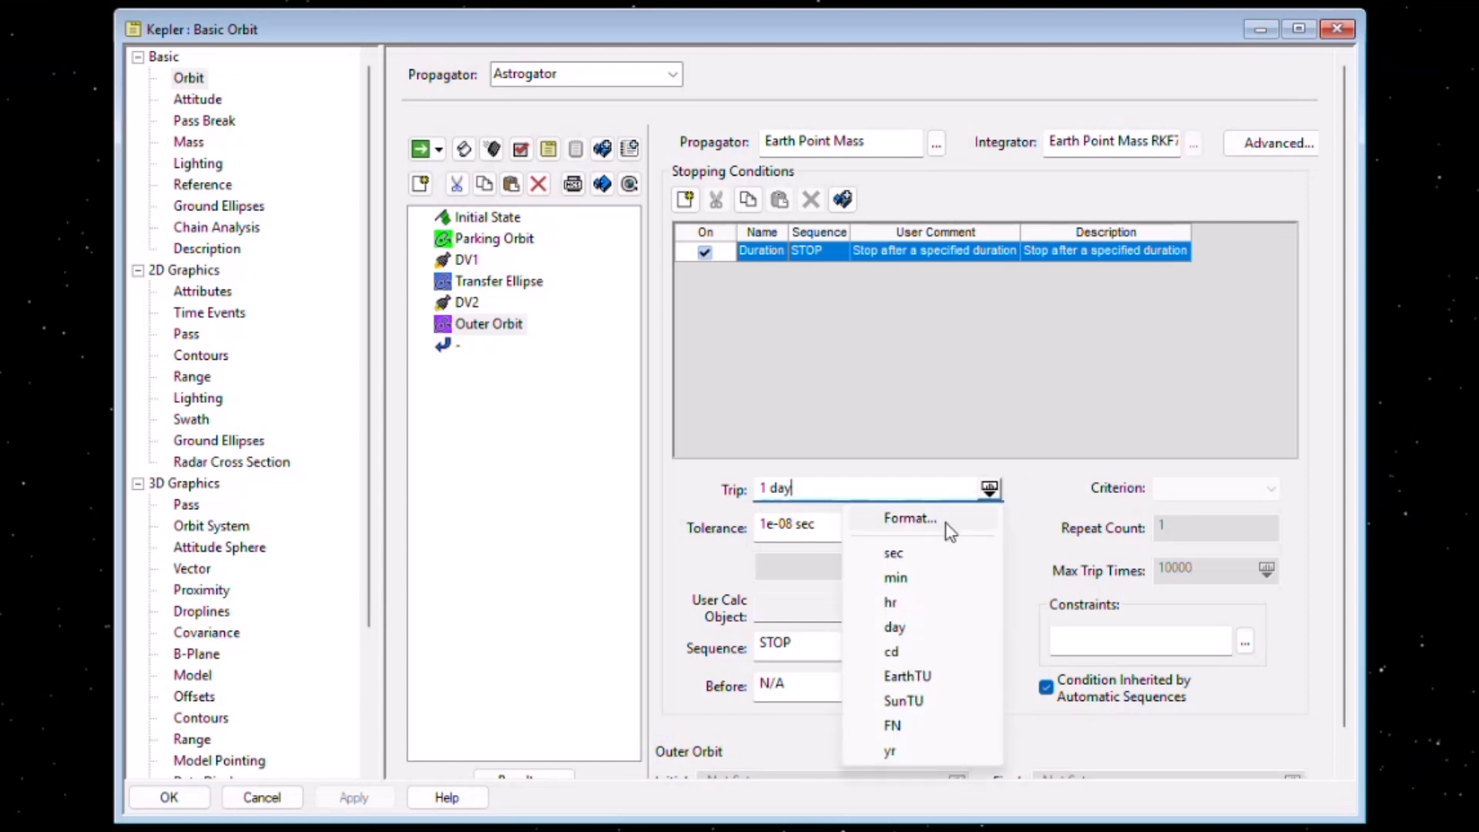
Convert the Outer Orbit's Duration trip value to seconds.
{"action": "left_click", "coordinate": [895, 555]}
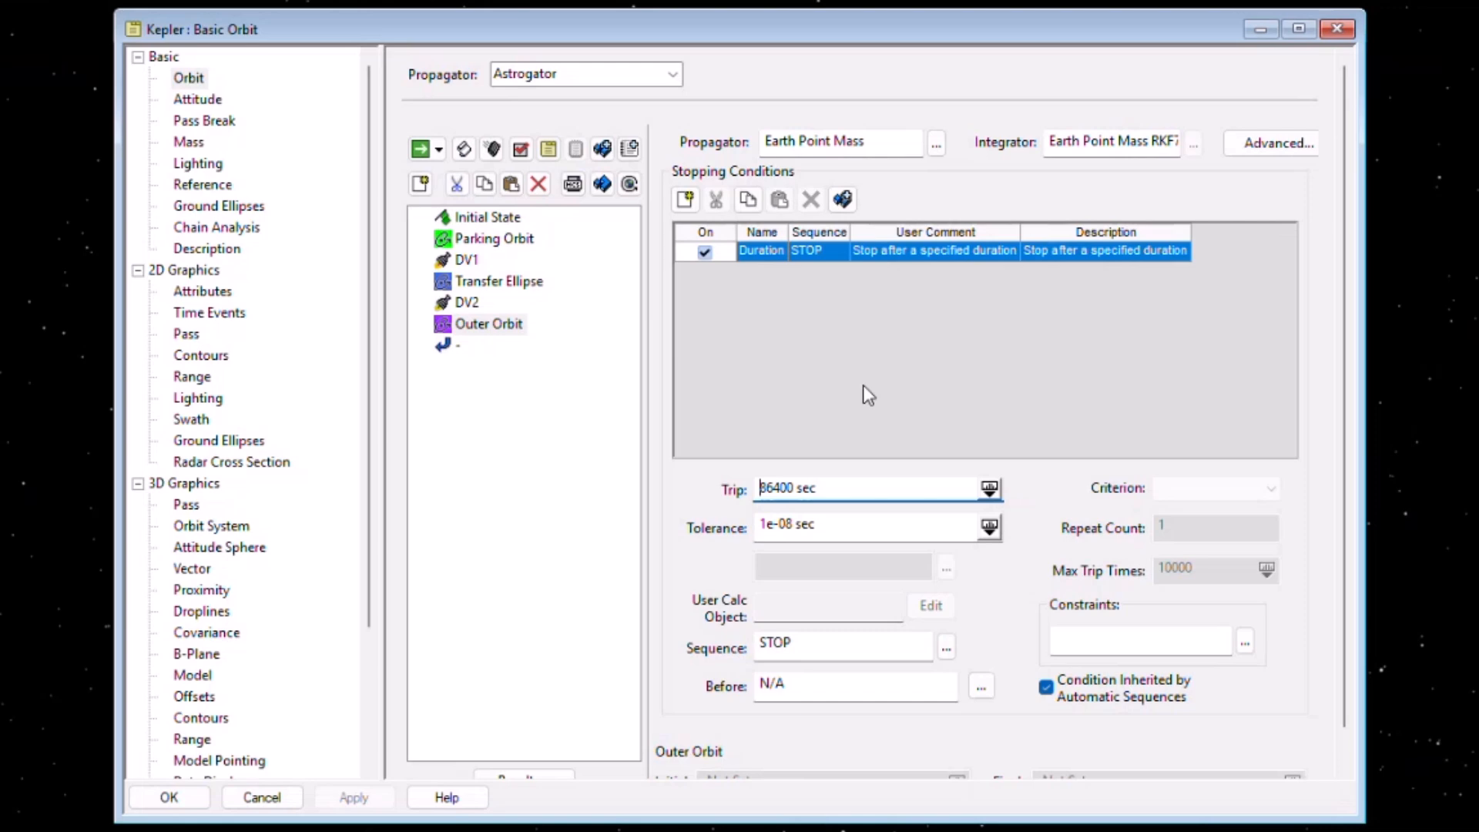
Add two Target Sequence segments, placing the first directly before DV1 and the second directly before DV2.
{"action": "left_click", "coordinate": [421, 183]}
{"action": "left_click", "coordinate": [585, 318]}
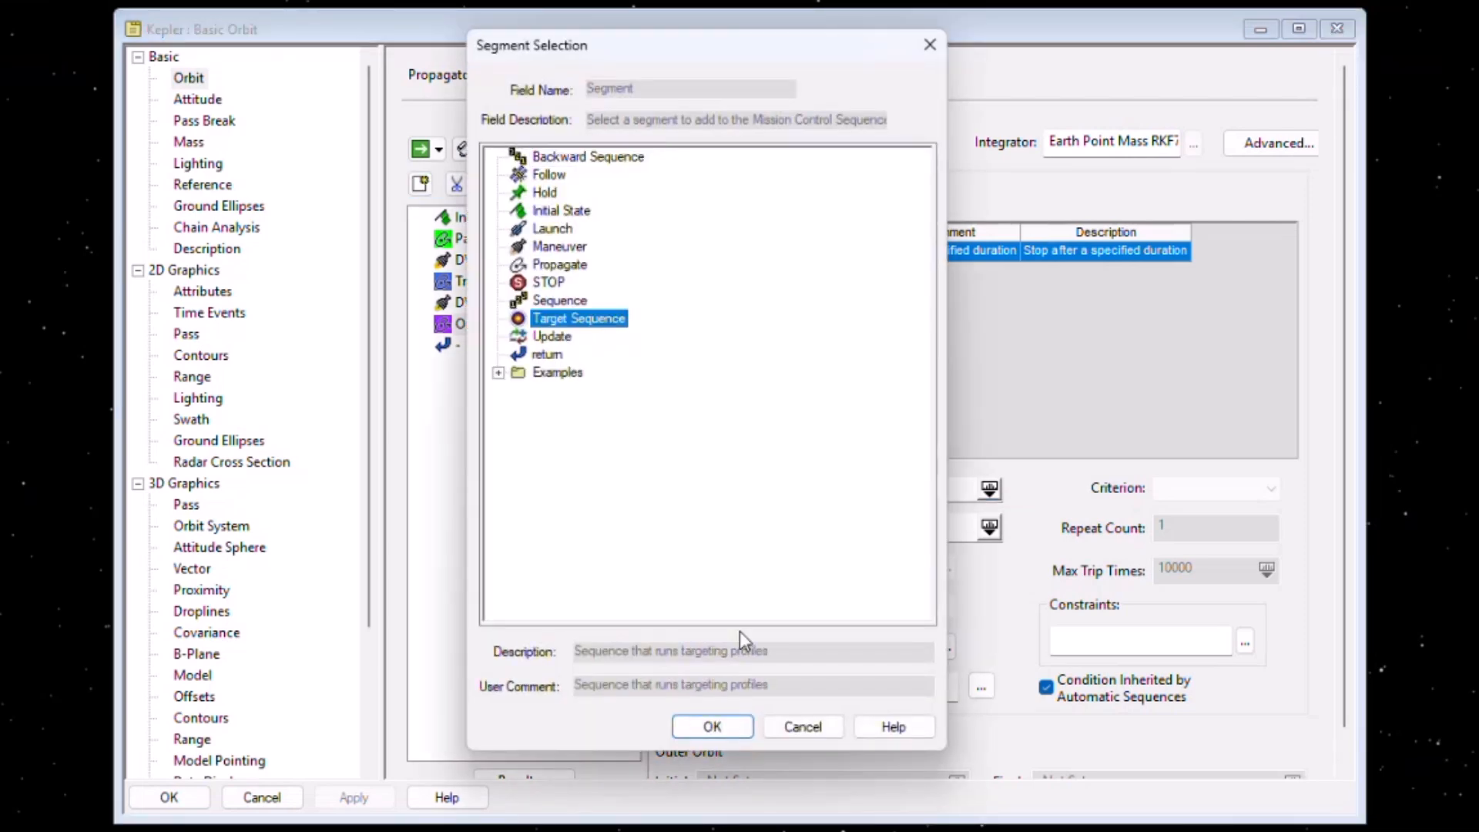
{"action": "left_click", "coordinate": [711, 726]}
{"action": "left_click", "coordinate": [422, 185]}
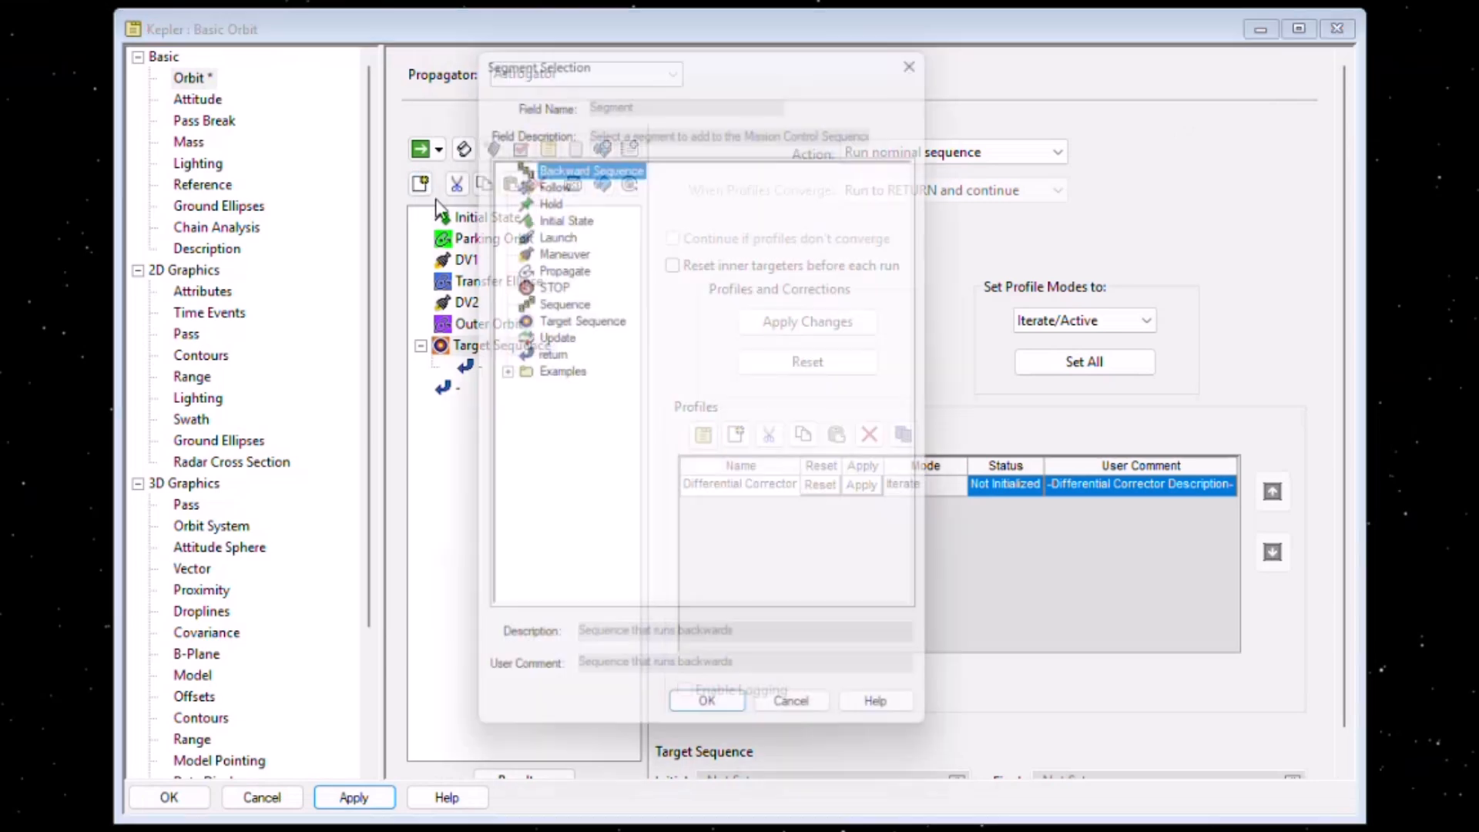
{"action": "left_click", "coordinate": [579, 318]}
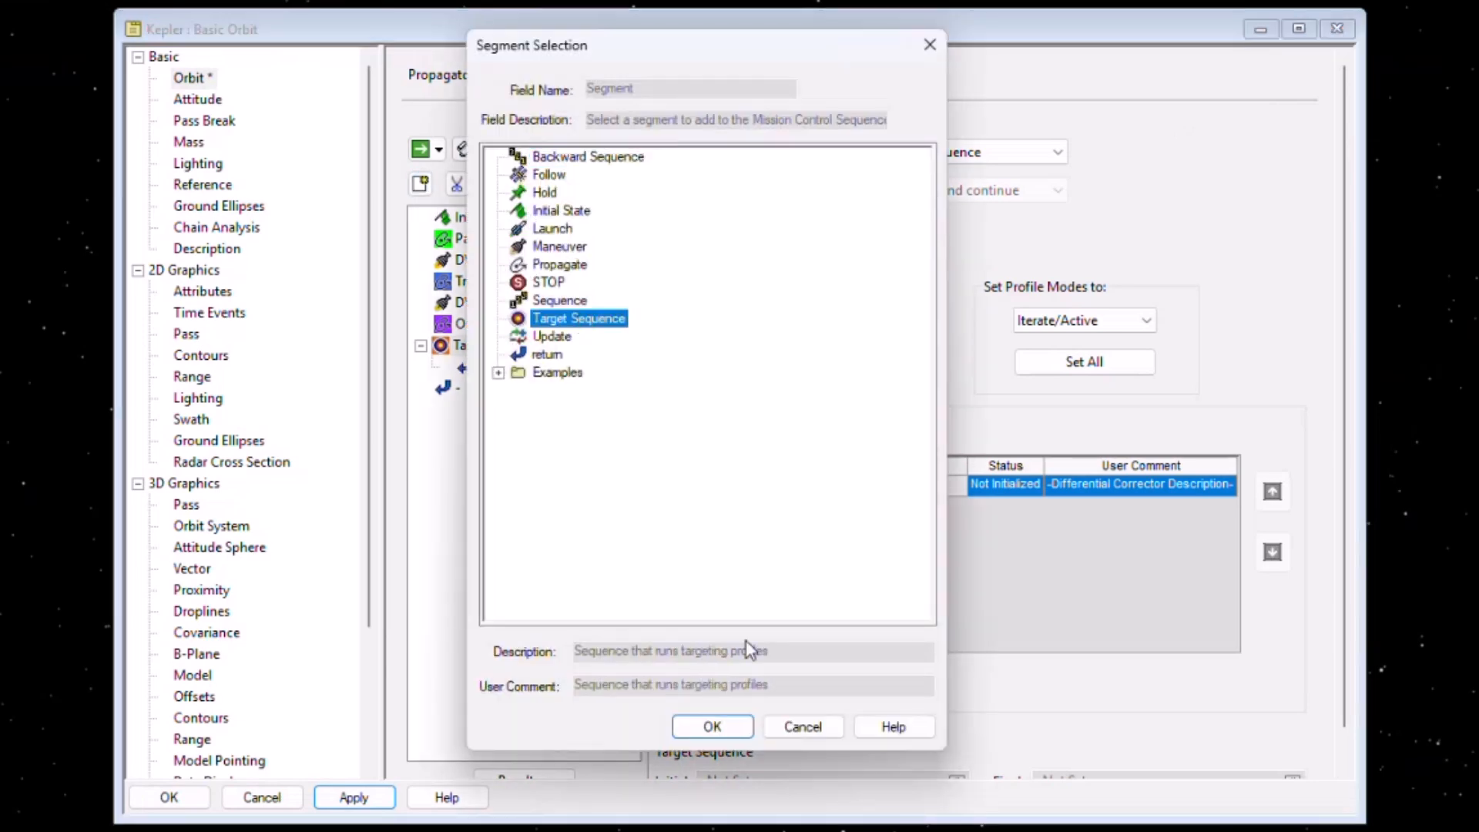
{"action": "left_click", "coordinate": [710, 724]}
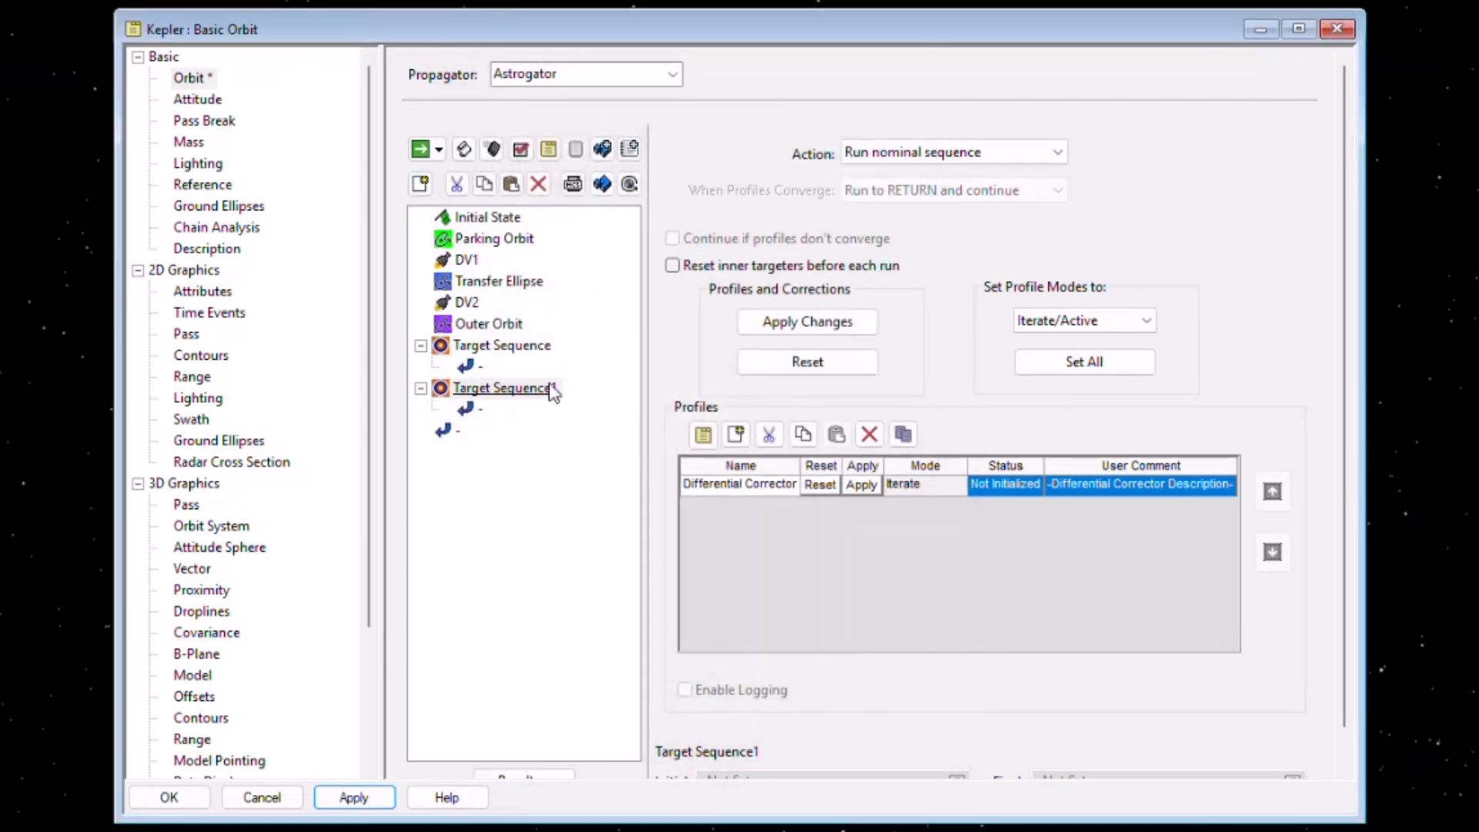
{"action": "left_click_drag", "start_coordinate": [510, 359], "coordinate": [479, 270]}
{"action": "left_click_drag", "start_coordinate": [504, 388], "coordinate": [493, 348]}
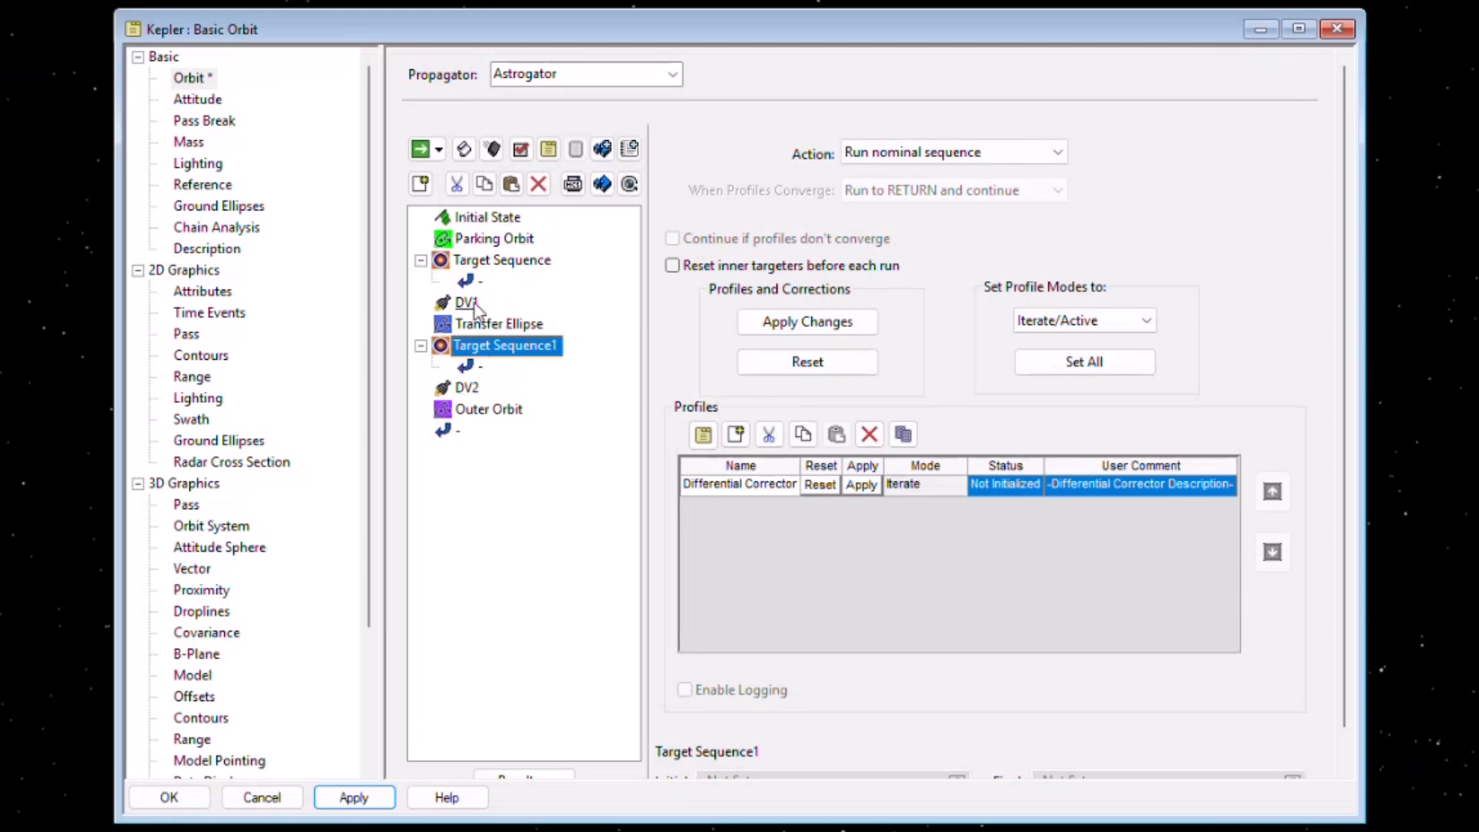
Nest the DV1 maneuver inside the first target sequence and the DV2 maneuver inside the second.
{"action": "left_click", "coordinate": [497, 261]}
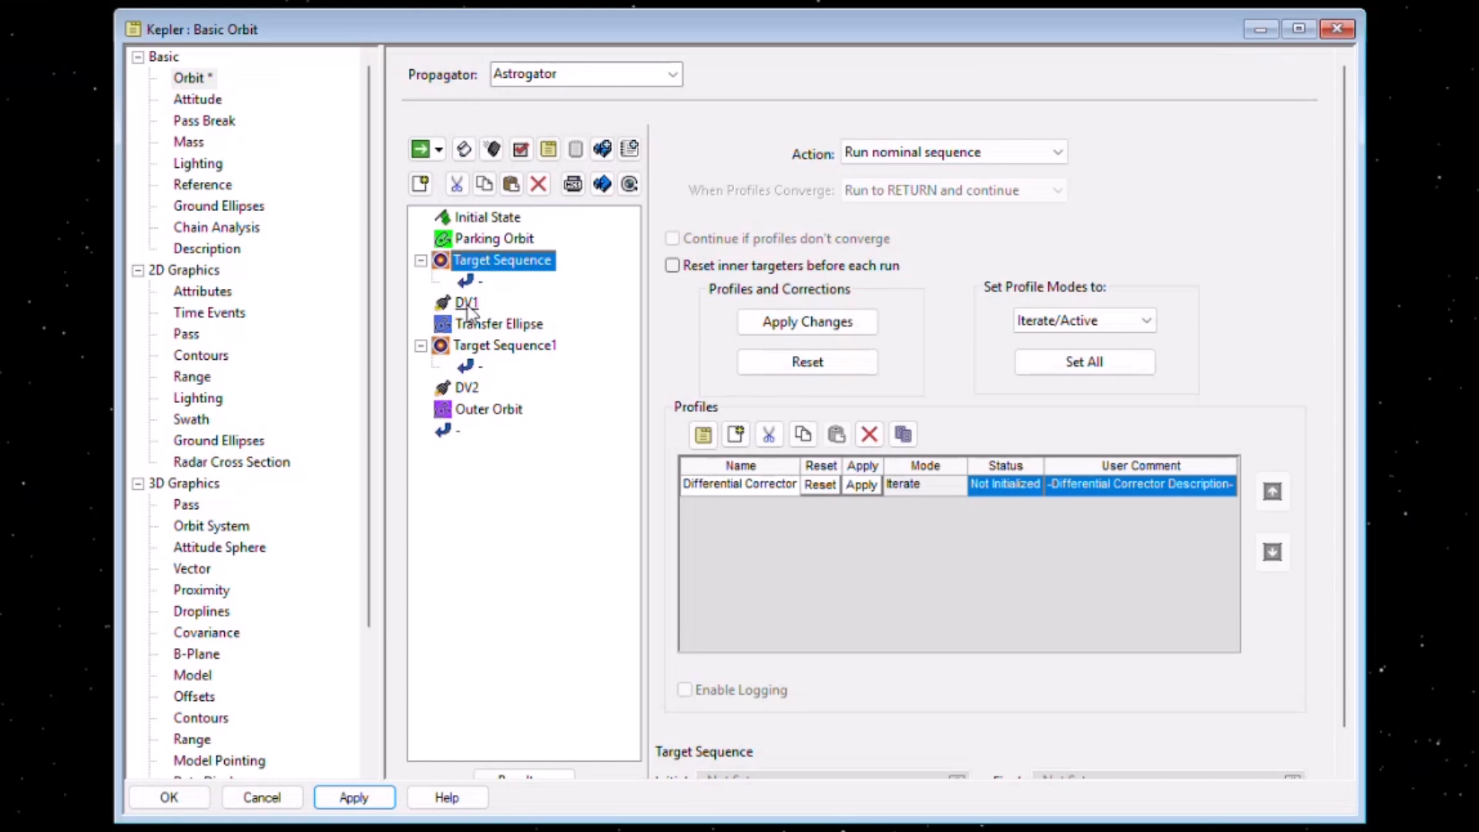
{"action": "left_click_drag", "start_coordinate": [467, 306], "coordinate": [479, 279]}
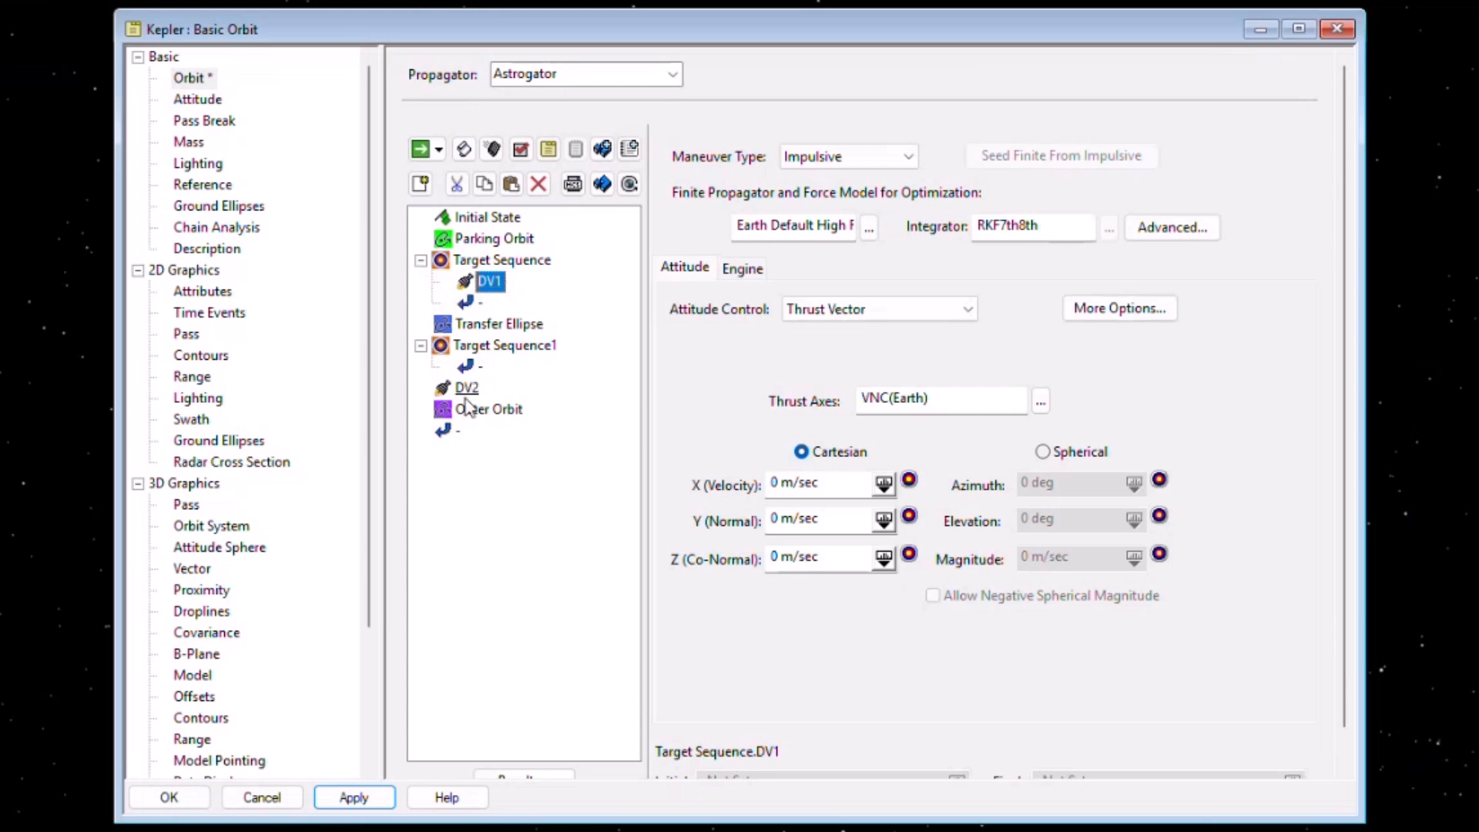
{"action": "left_click_drag", "start_coordinate": [467, 396], "coordinate": [472, 376]}
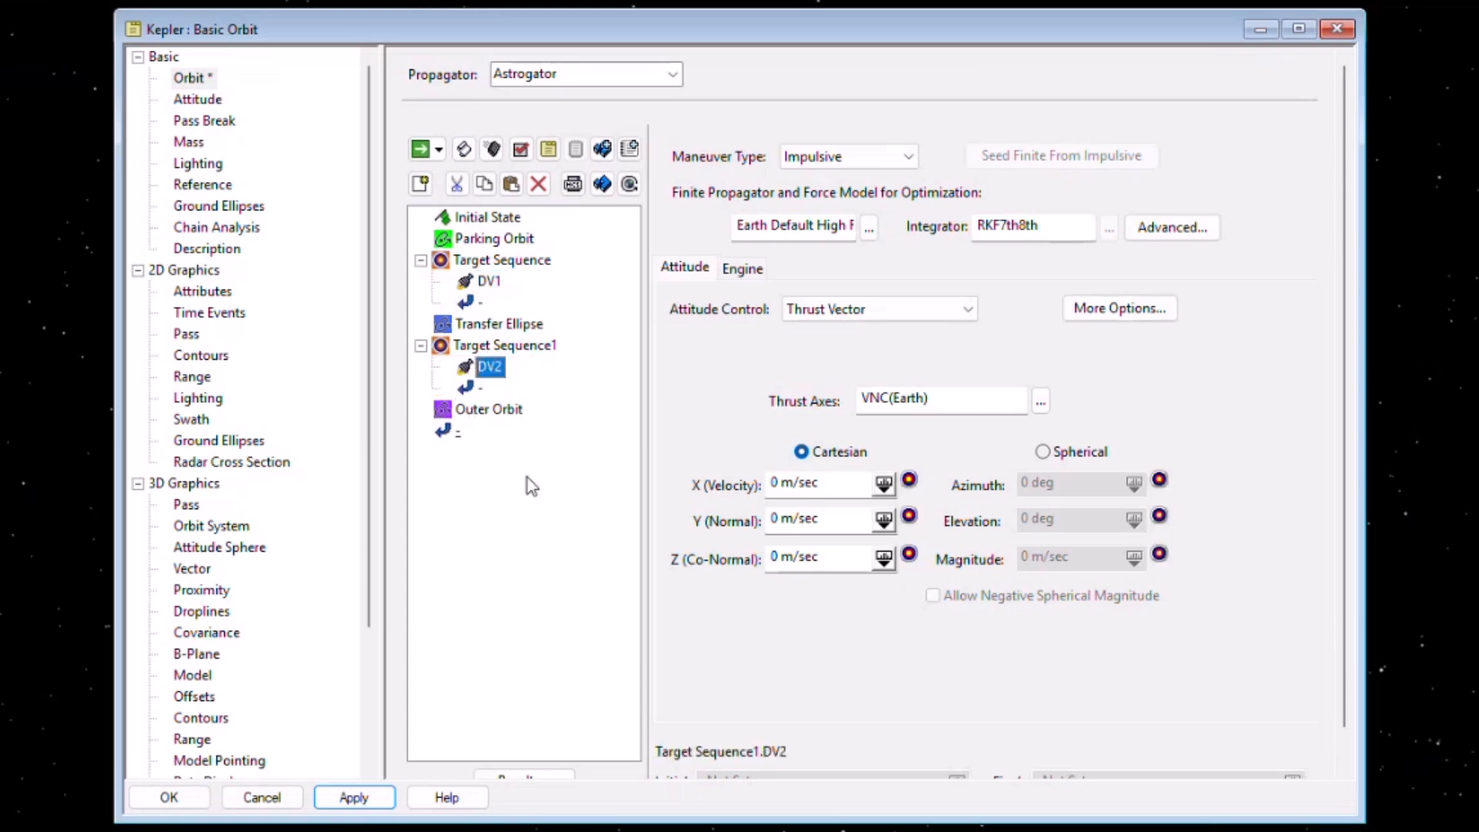
{"action": "left_click", "coordinate": [488, 282]}
{"action": "left_click", "coordinate": [490, 367]}
{"action": "left_click", "coordinate": [489, 281]}
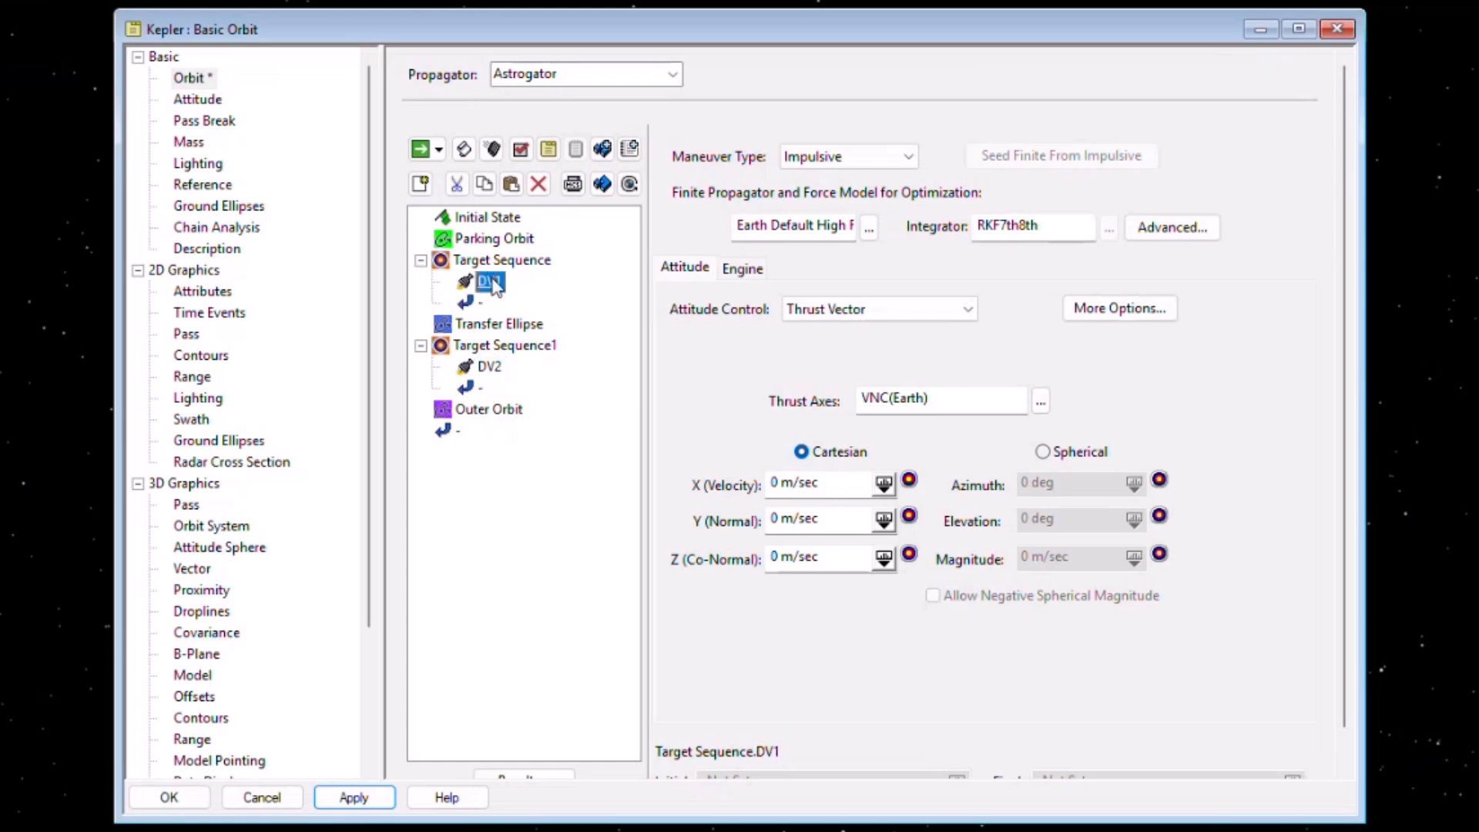
Rename the target sequence containing DV1 as Start Transfer.
{"action": "left_click", "coordinate": [504, 261]}
{"action": "left_click", "coordinate": [549, 151]}
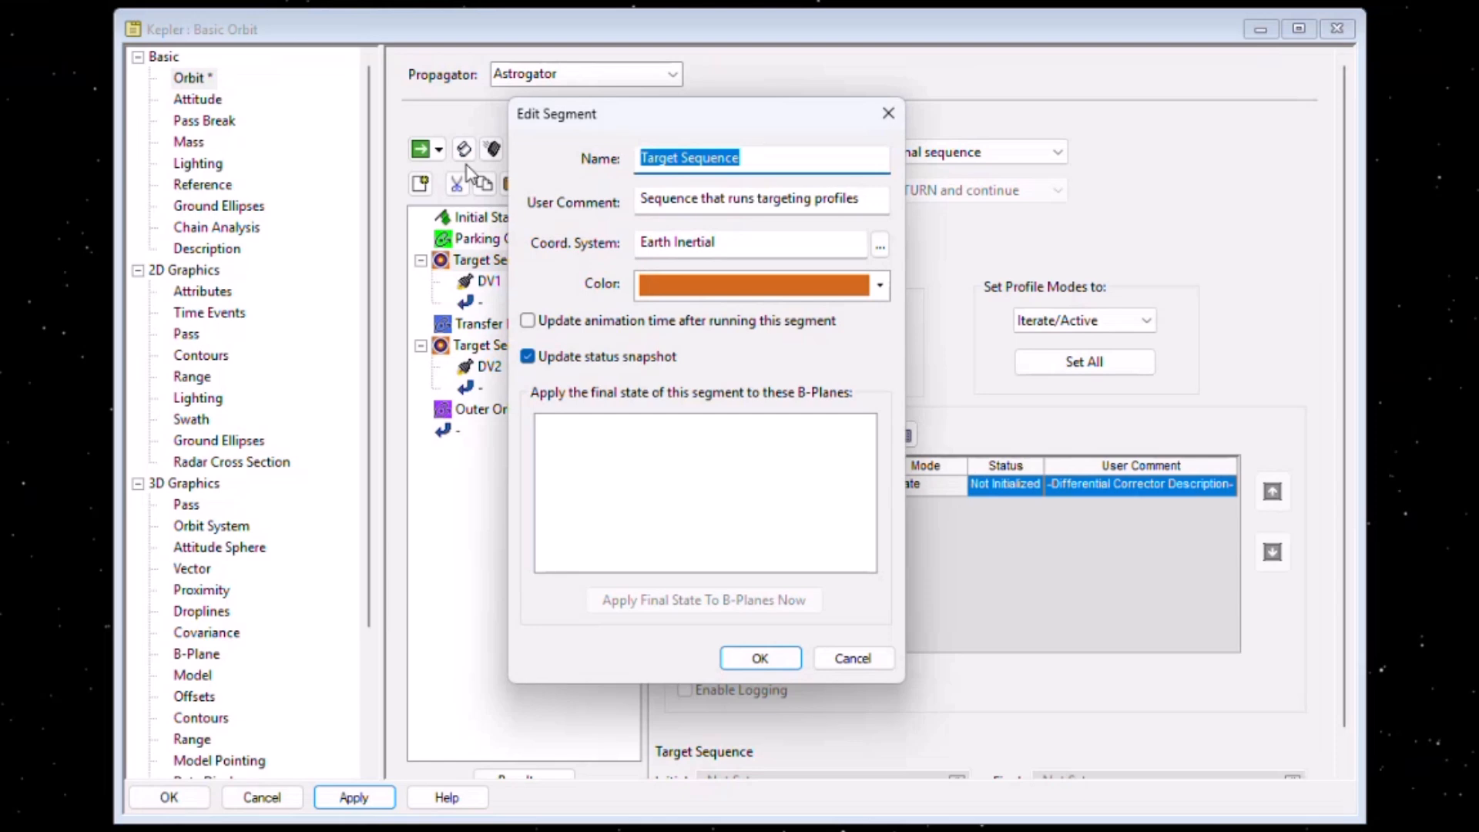
{"action": "type", "text": "Start "}
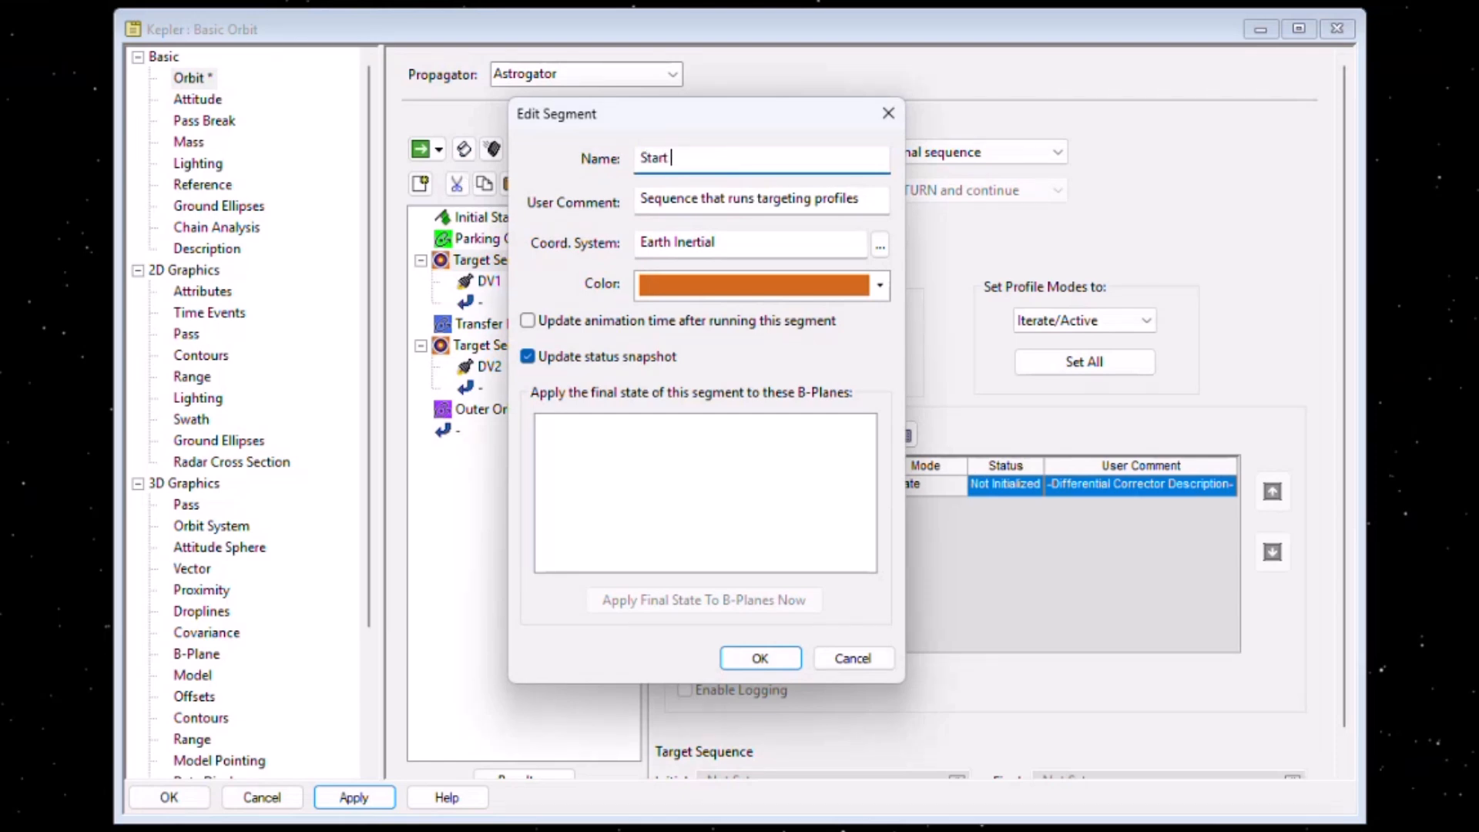
{"action": "type", "text": "Transfer"}
{"action": "left_click", "coordinate": [759, 658]}
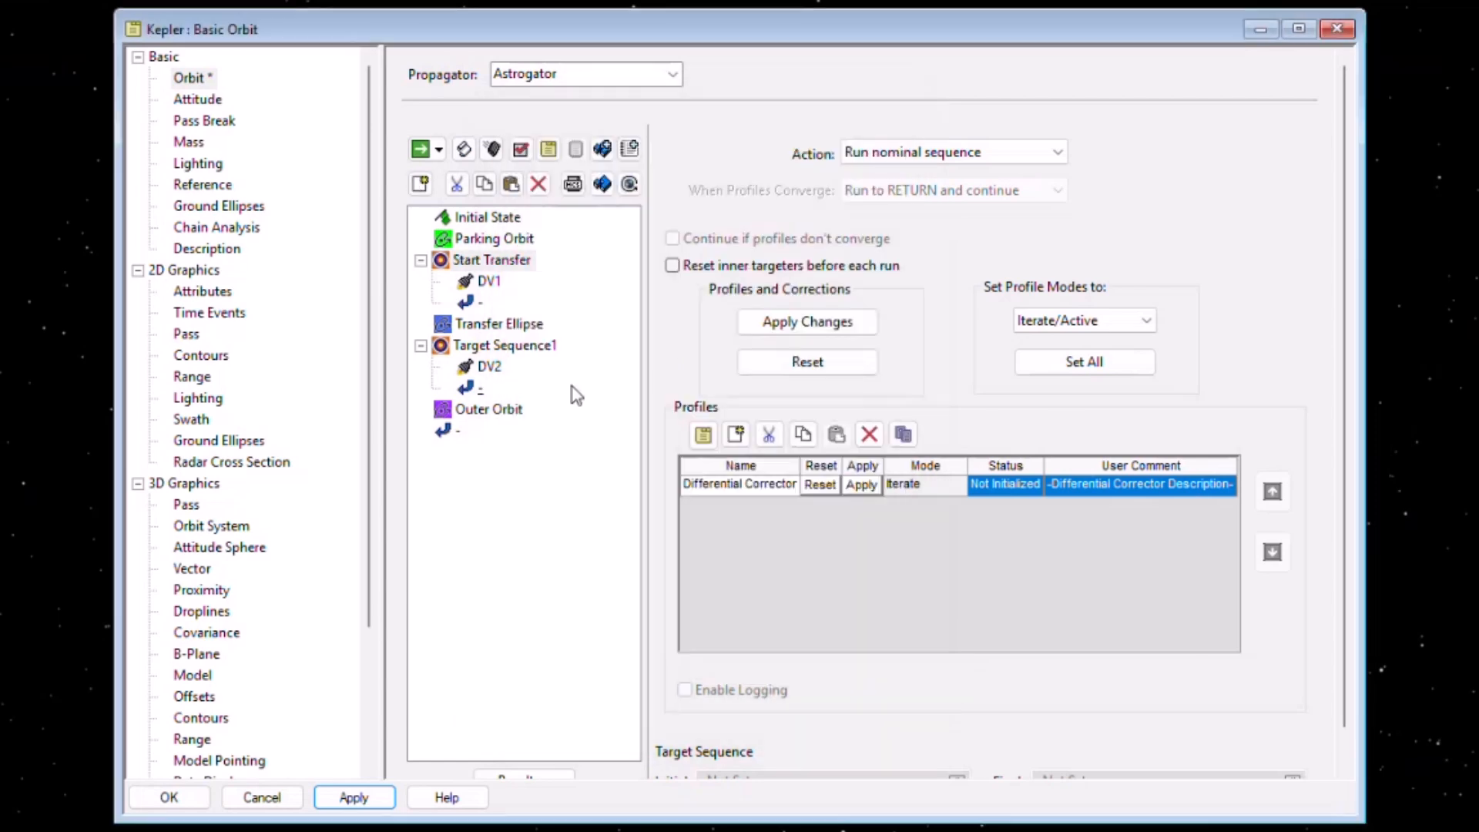
Rename the target sequence containing DV2 as Finish Transfer.
{"action": "left_click", "coordinate": [503, 345]}
{"action": "left_click", "coordinate": [549, 155]}
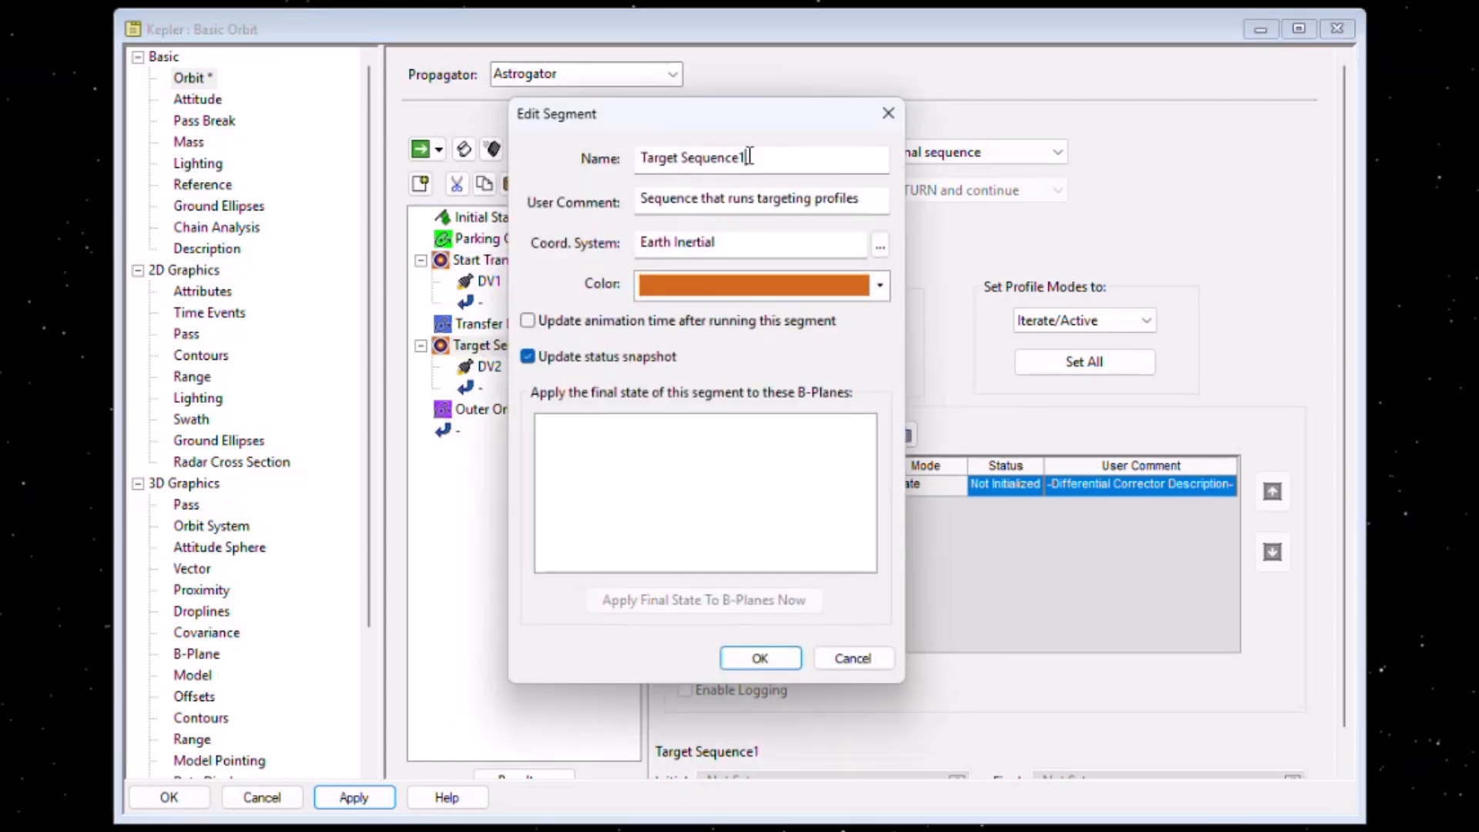
{"action": "left_click_drag", "start_coordinate": [752, 159], "coordinate": [397, 171]}
{"action": "type", "text": "Finish "}
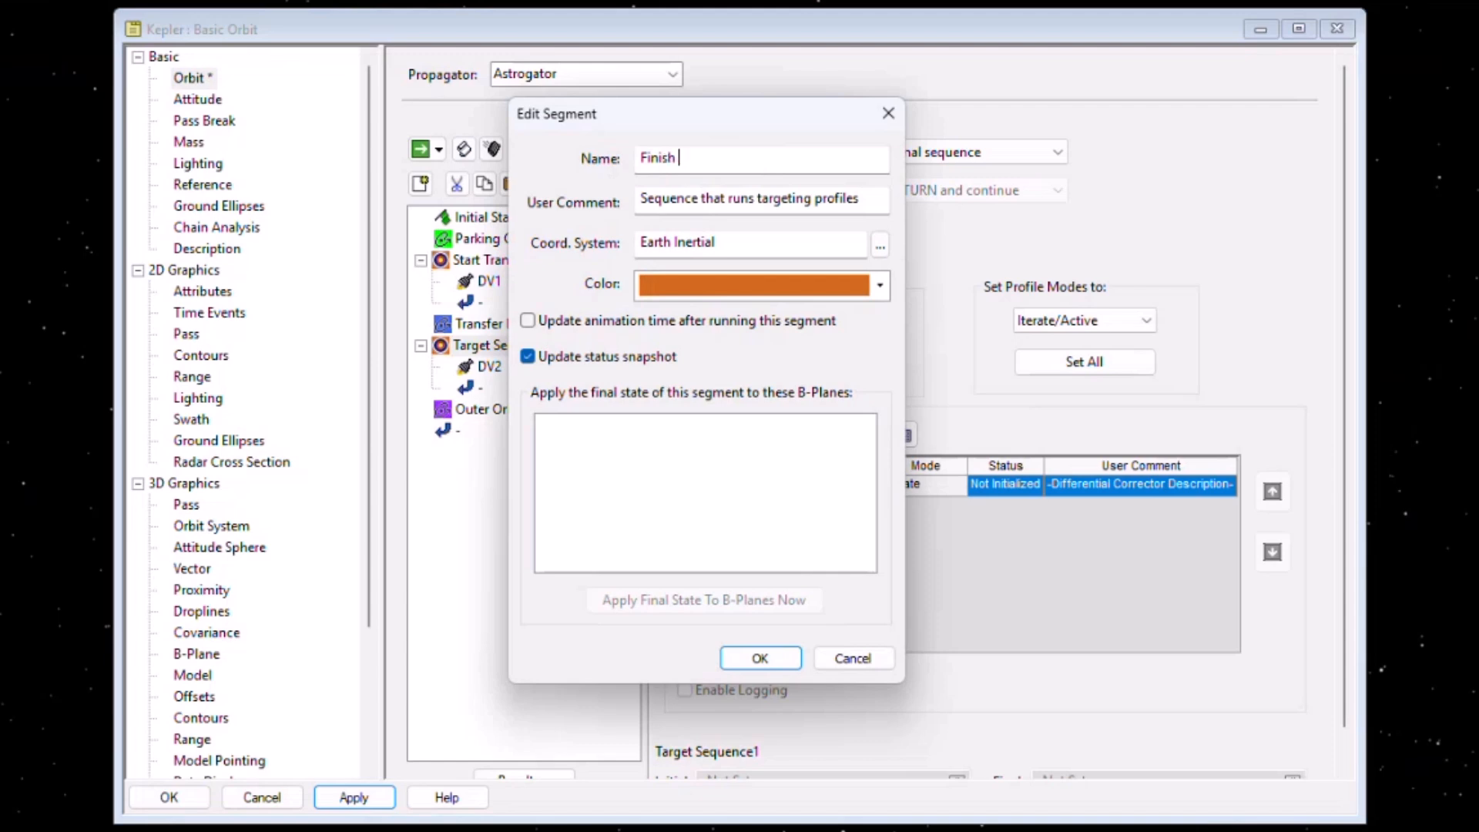
{"action": "type", "text": "Transfer"}
{"action": "left_click", "coordinate": [759, 658]}
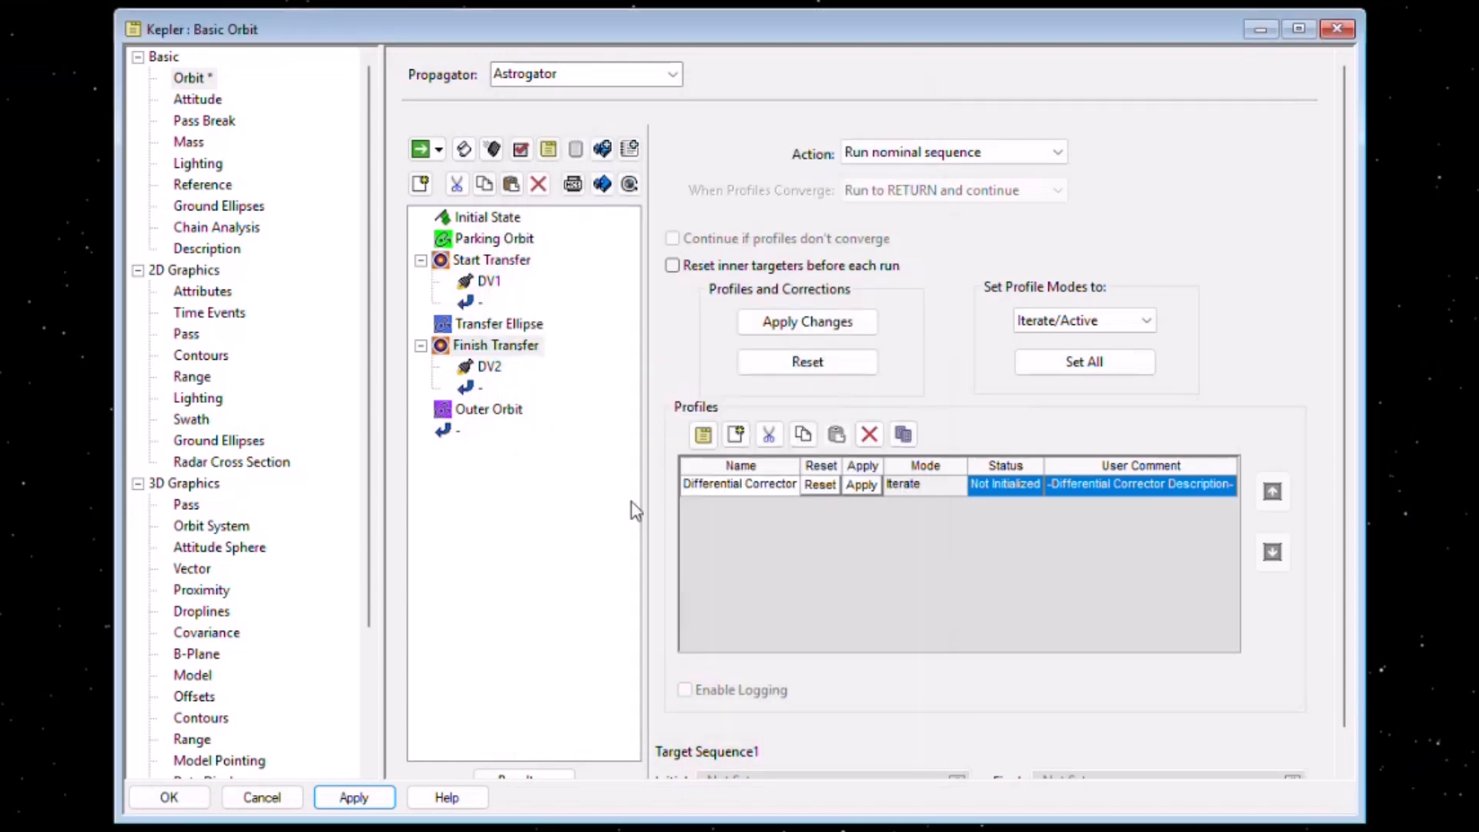
Make the X (Velocity) component of the DV1 maneuver a targeter control variable.
{"action": "left_click", "coordinate": [489, 282]}
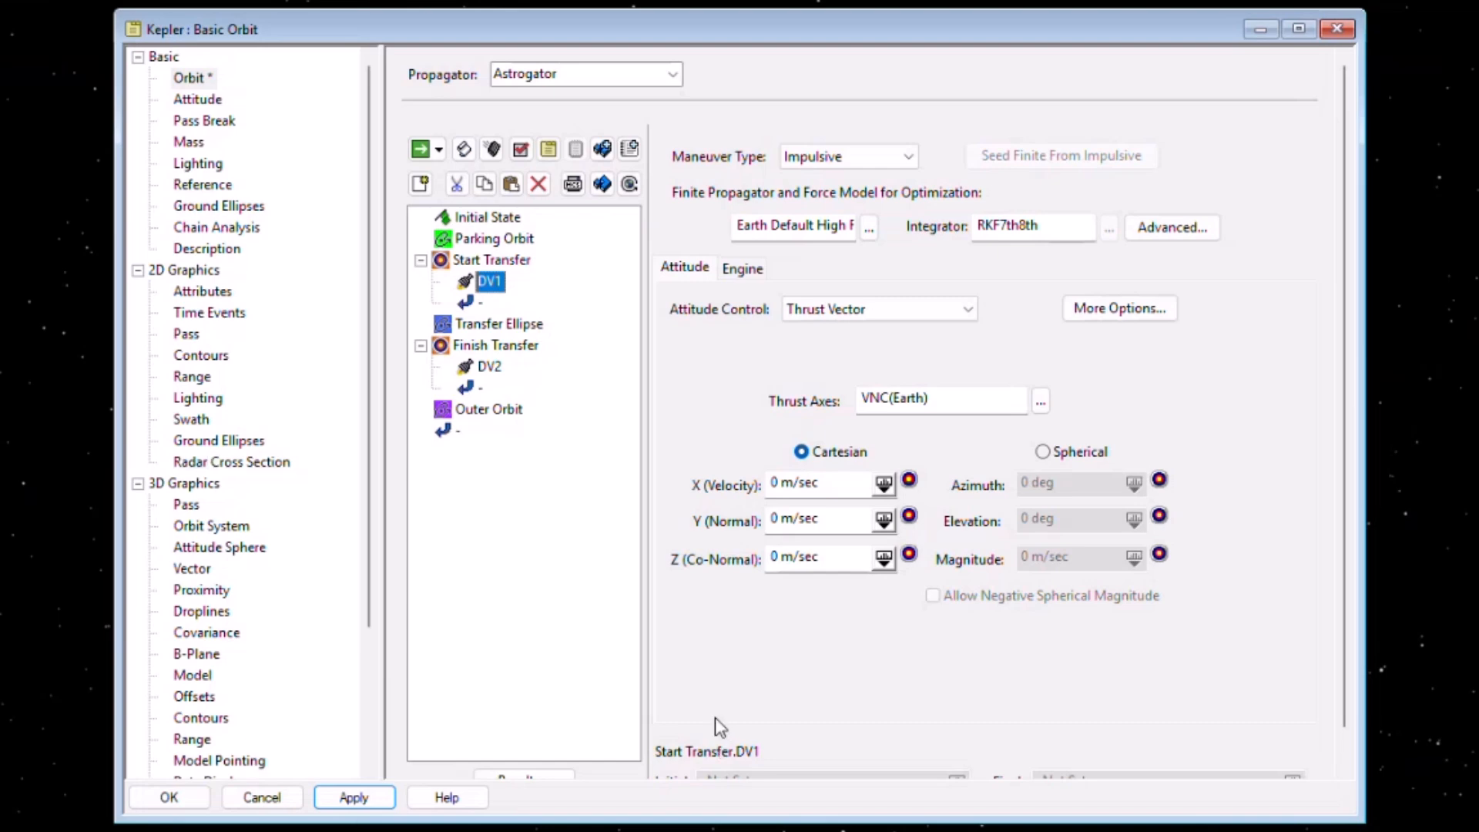
{"action": "left_click", "coordinate": [487, 260]}
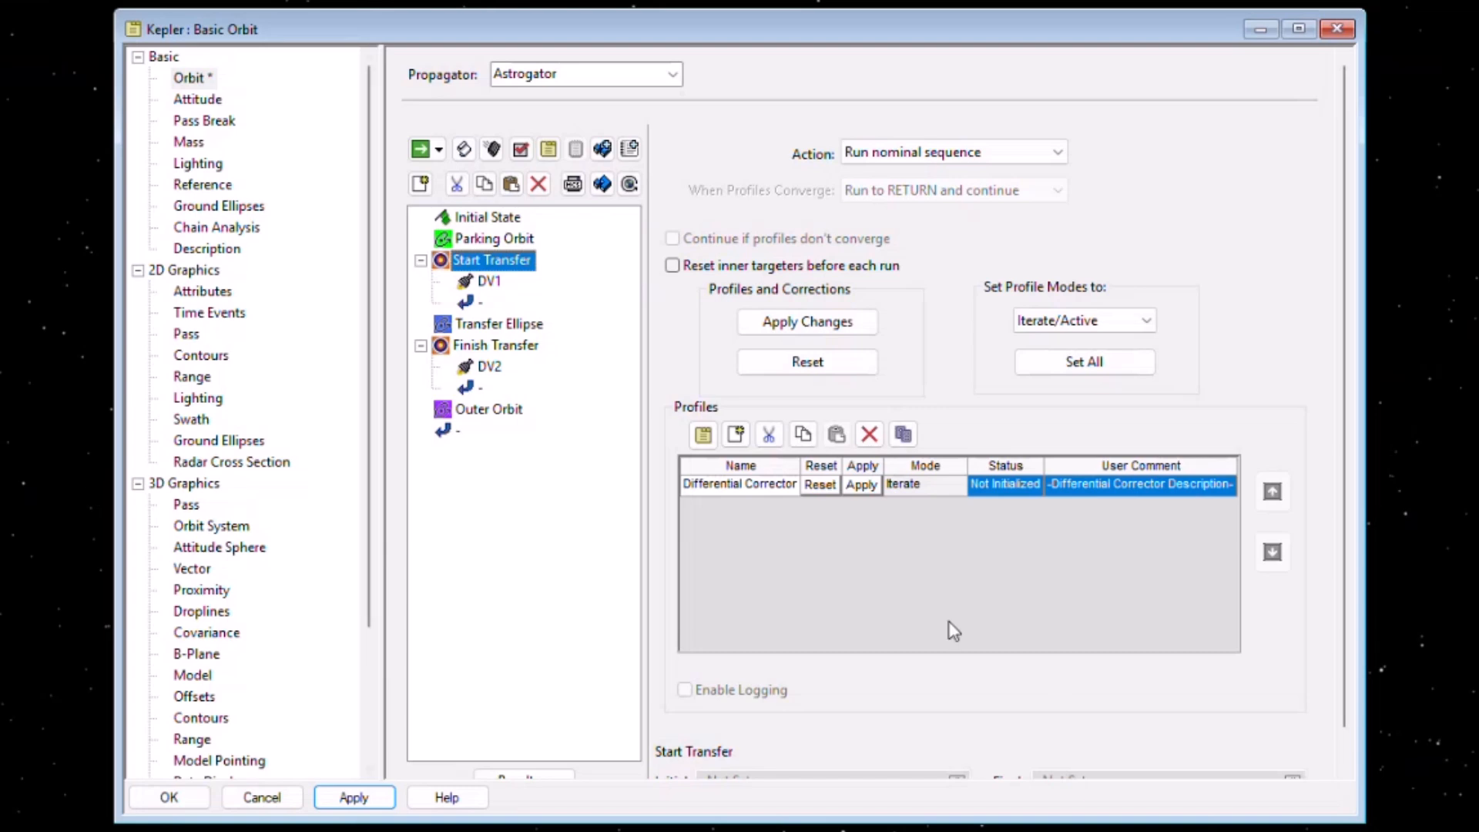
{"action": "left_click", "coordinate": [490, 283]}
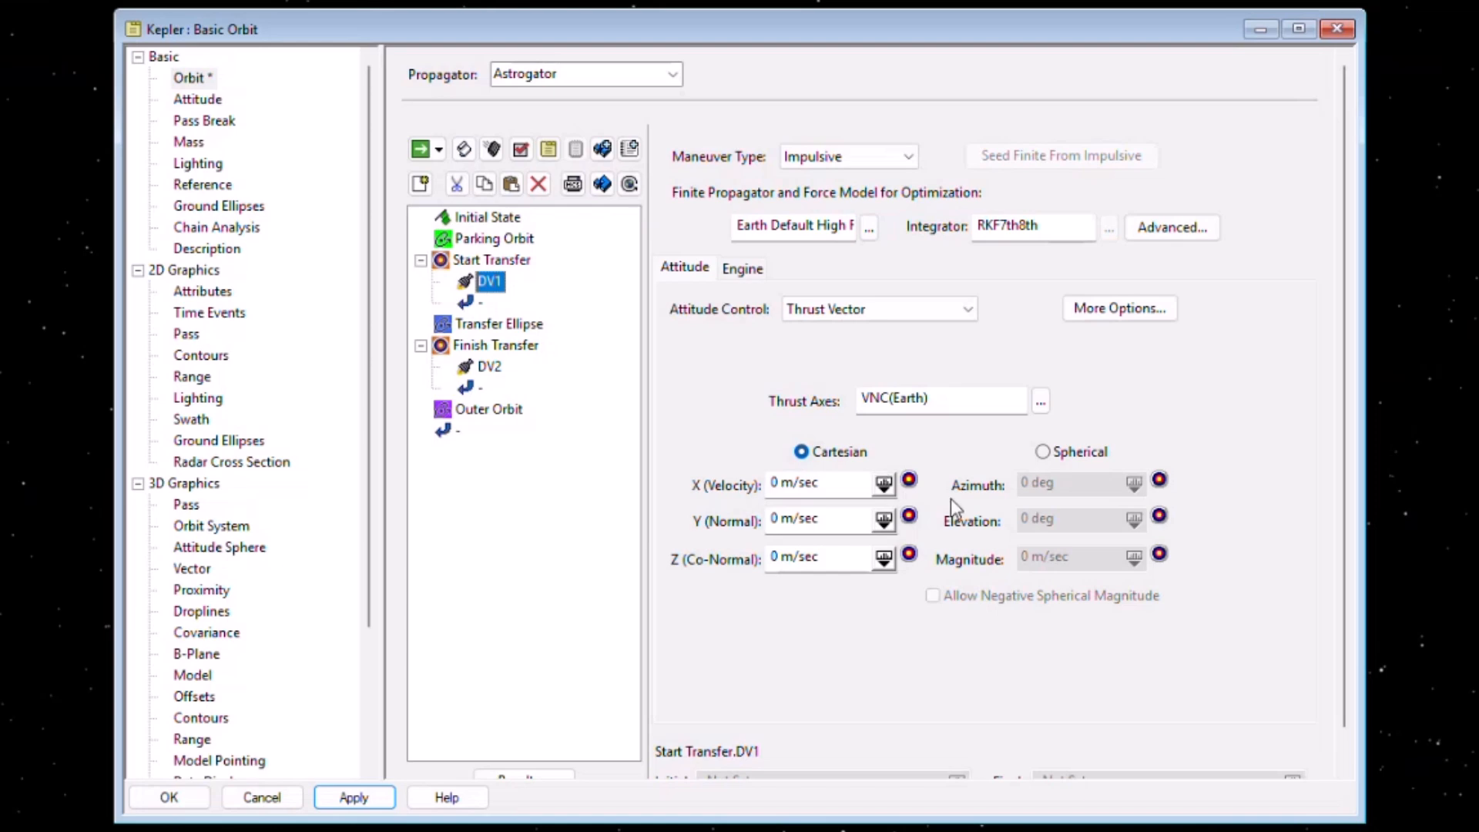
{"action": "left_click", "coordinate": [908, 480]}
{"action": "left_click", "coordinate": [482, 289]}
Add Radius Of Apoapsis from the Keplerian elements as a user-selected result for DV1.
{"action": "left_click_drag", "start_coordinate": [750, 821], "coordinate": [750, 831]}
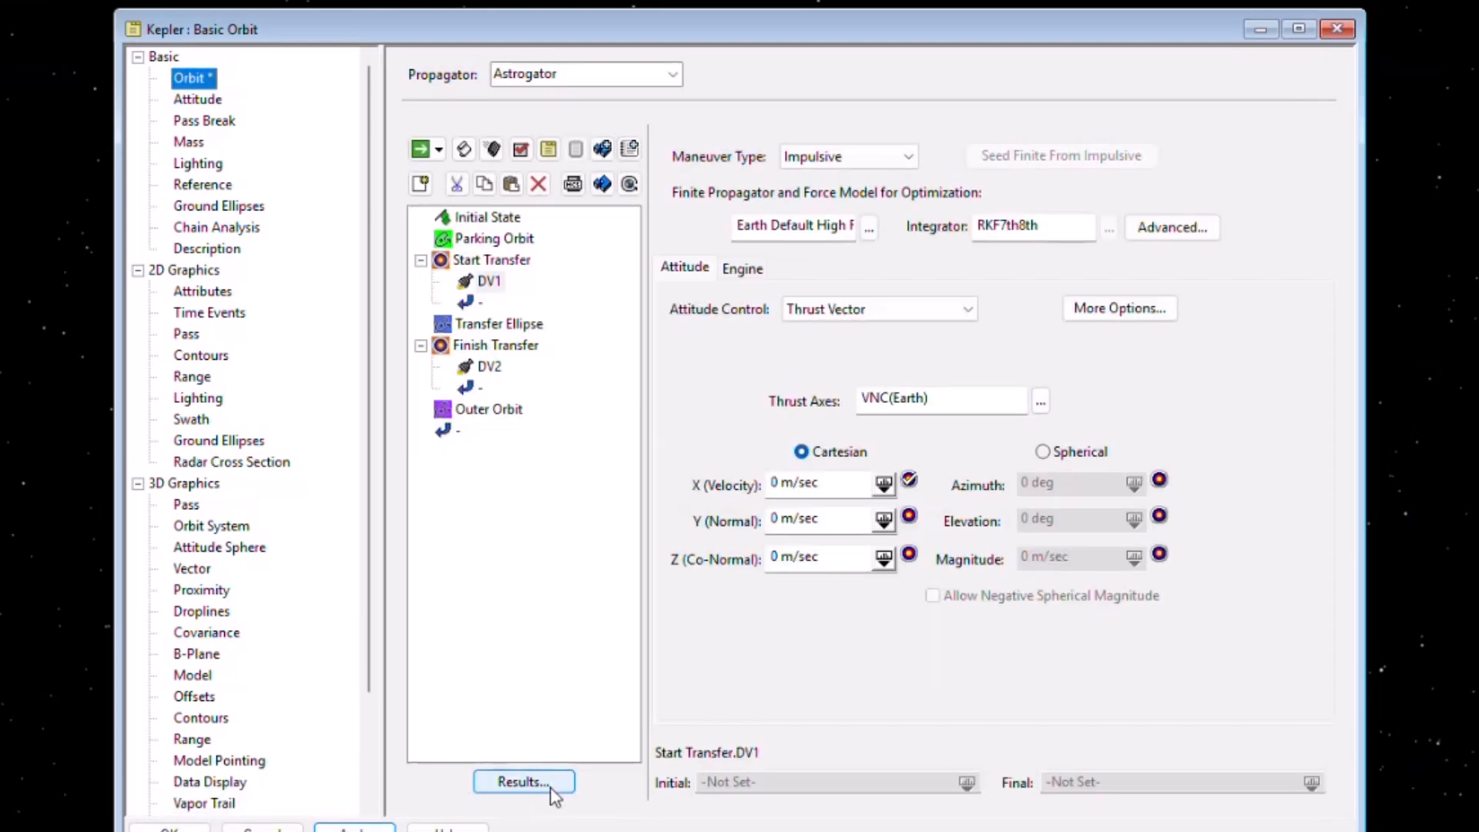
{"action": "left_click", "coordinate": [523, 782]}
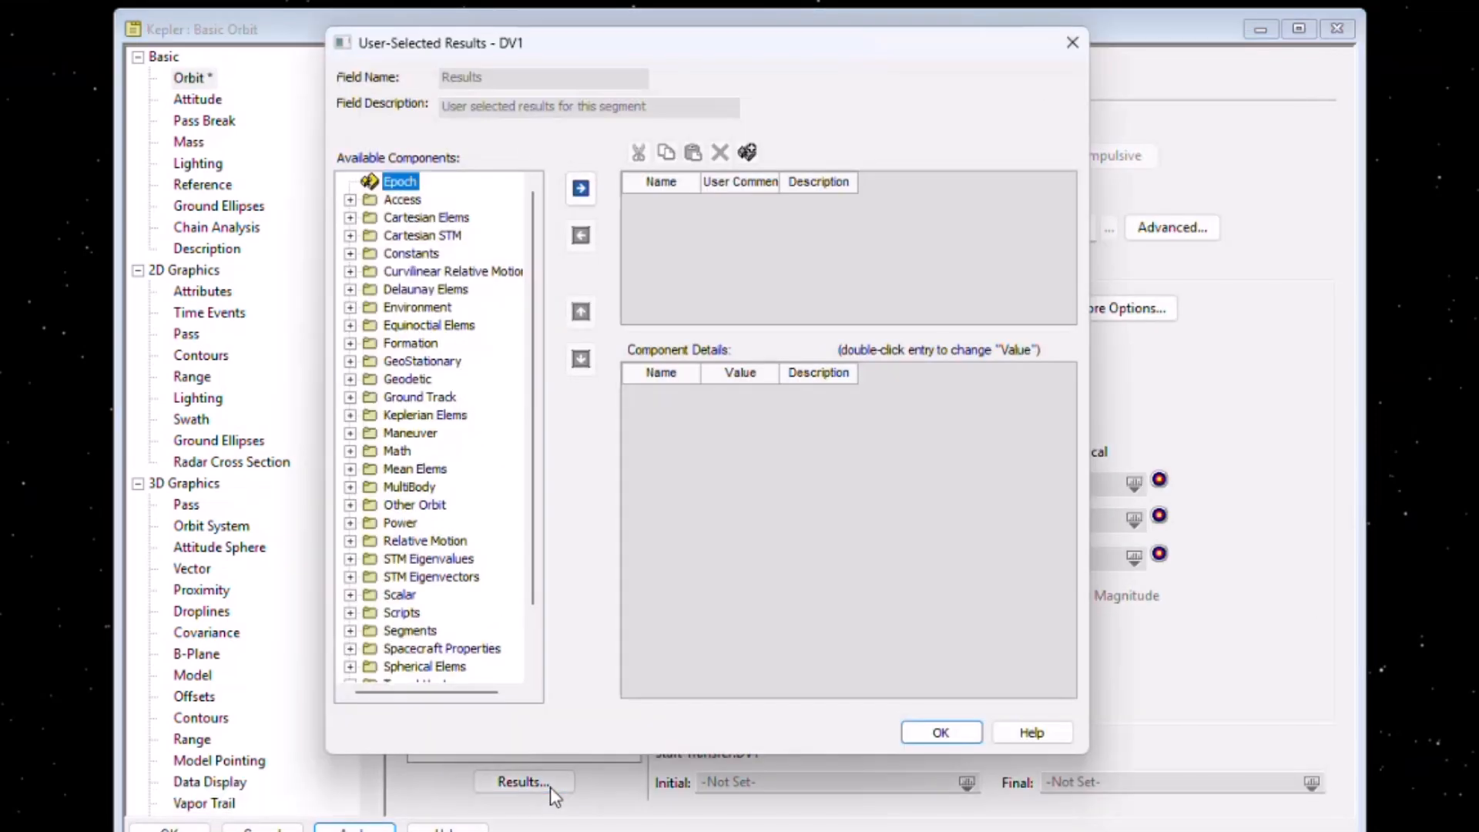
{"action": "left_click_drag", "start_coordinate": [699, 59], "coordinate": [760, 49]}
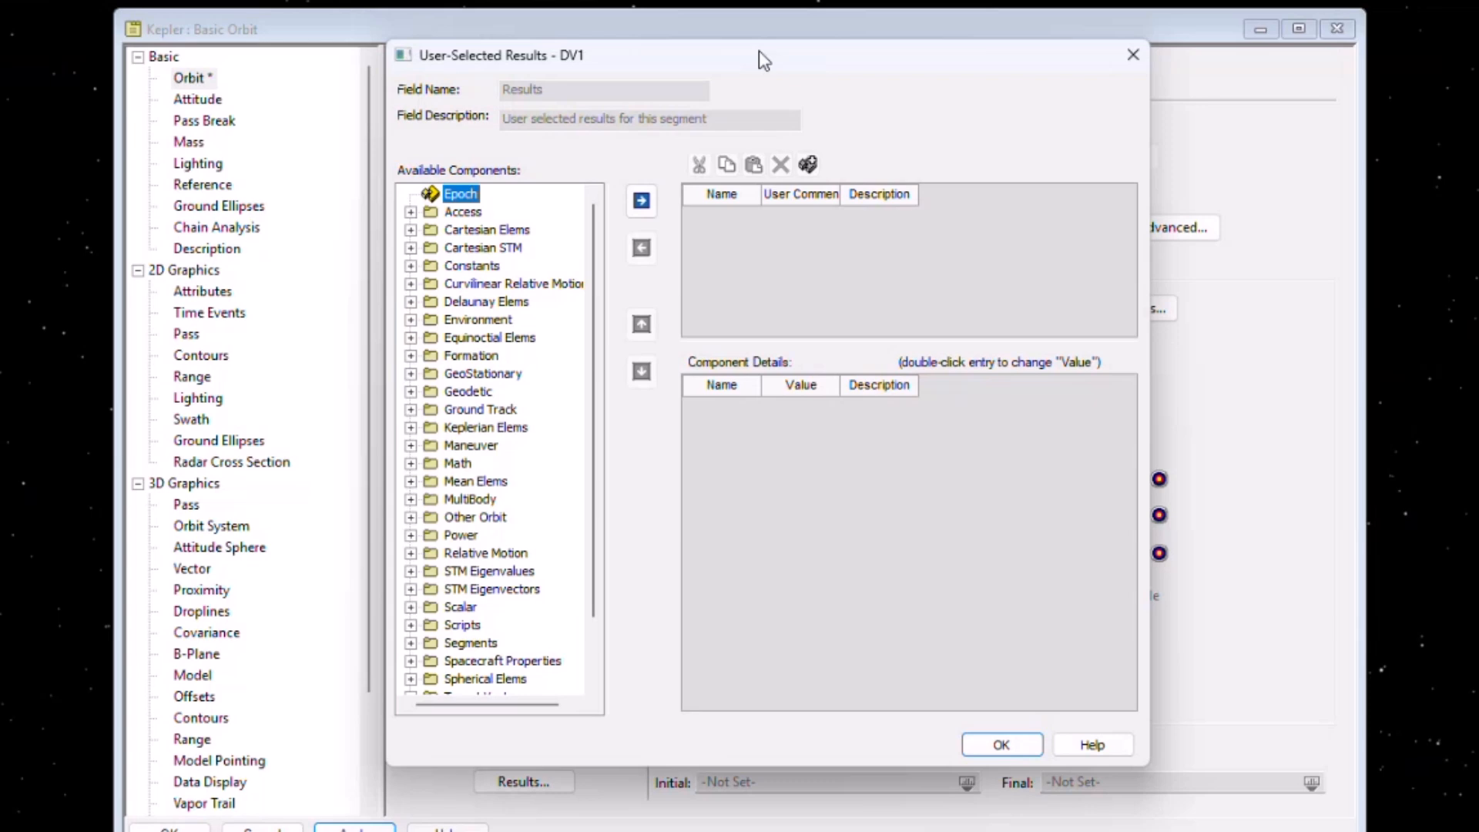
{"action": "left_click", "coordinate": [412, 428]}
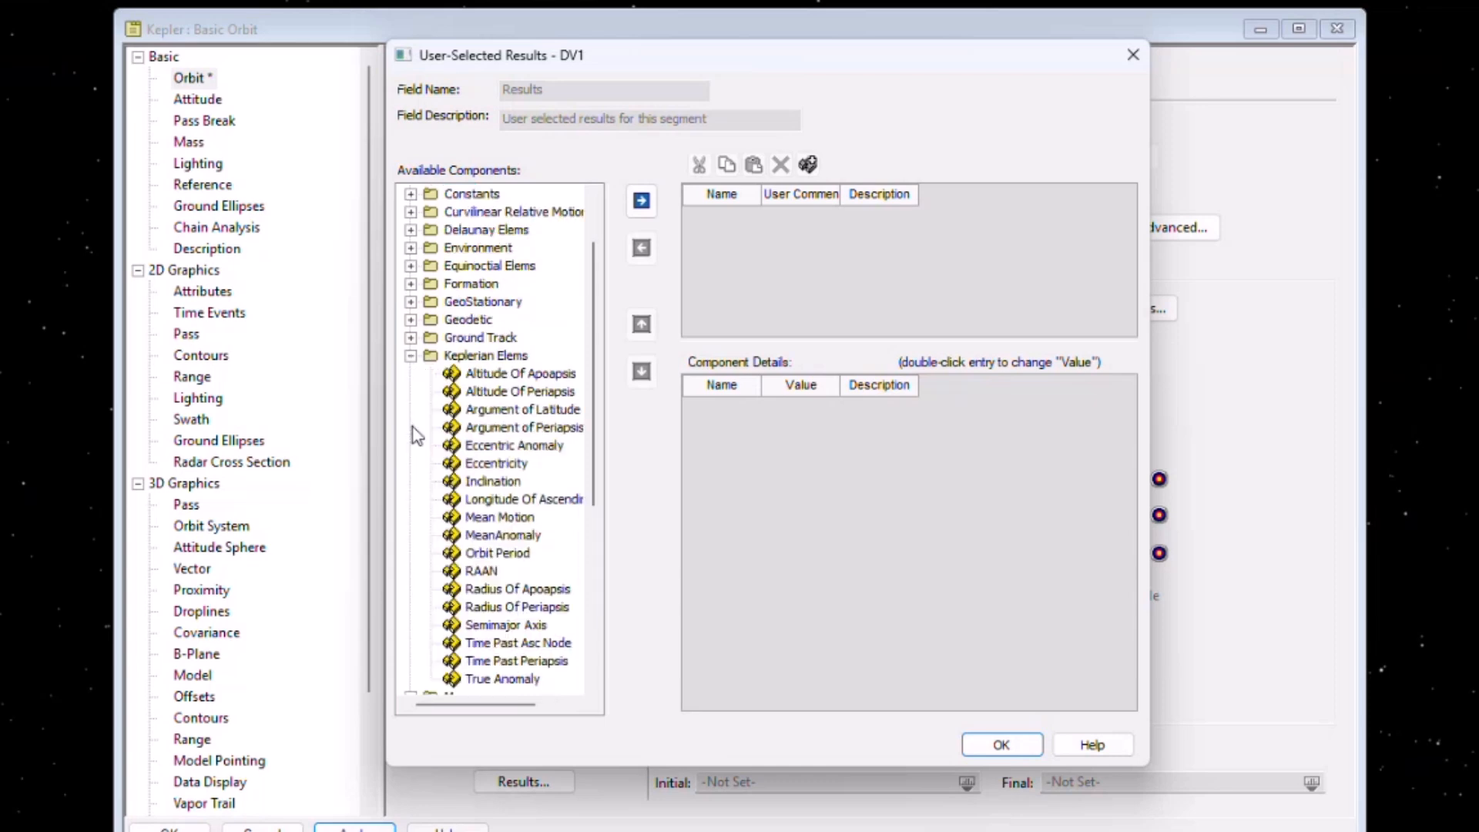
{"action": "left_click", "coordinate": [488, 591]}
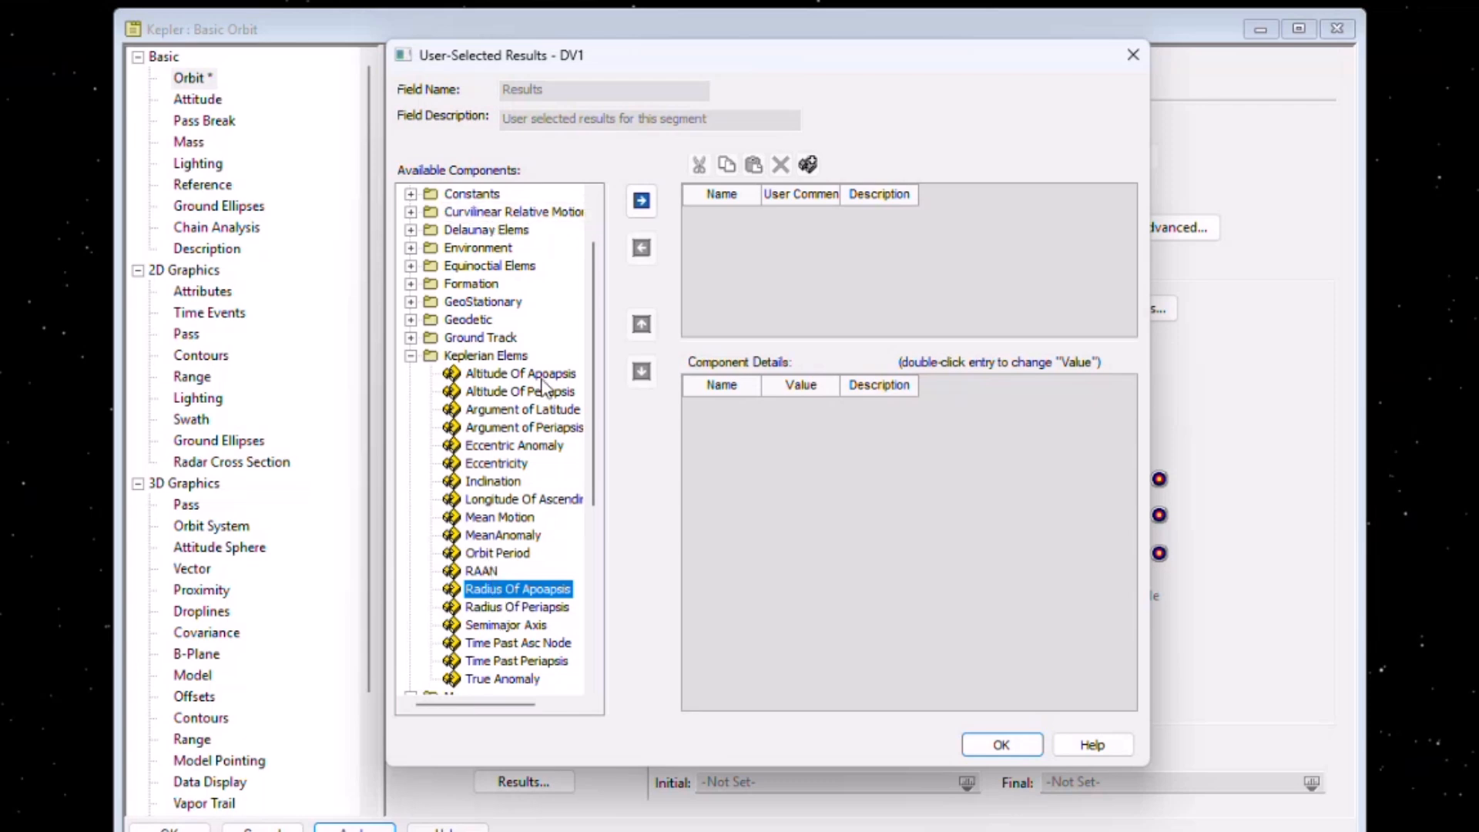
{"action": "left_click", "coordinate": [639, 207]}
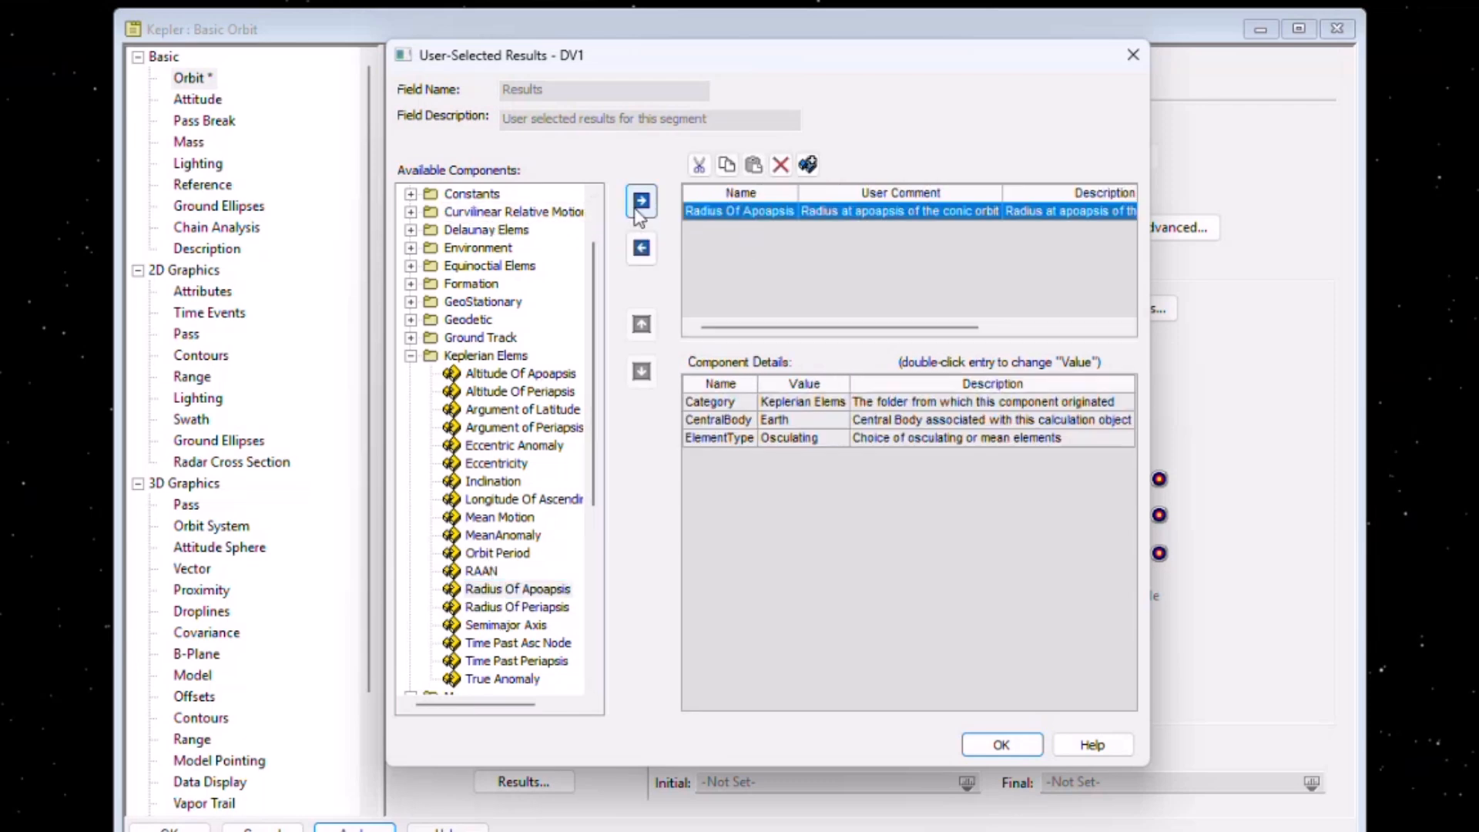
{"action": "left_click", "coordinate": [990, 744]}
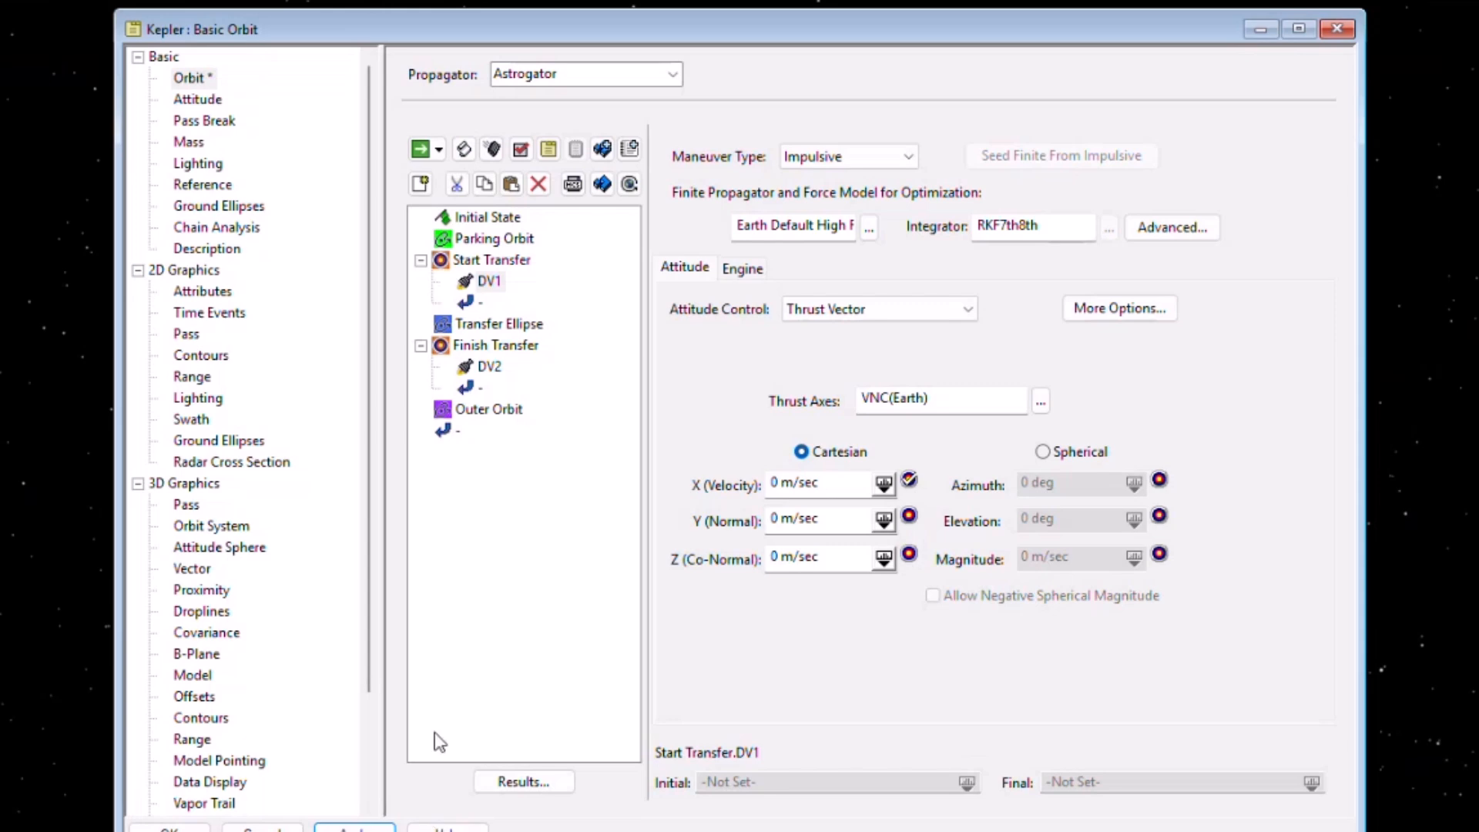
Set the Start Transfer sequence's action to Run active profiles and apply the change.
{"action": "left_click", "coordinate": [486, 265]}
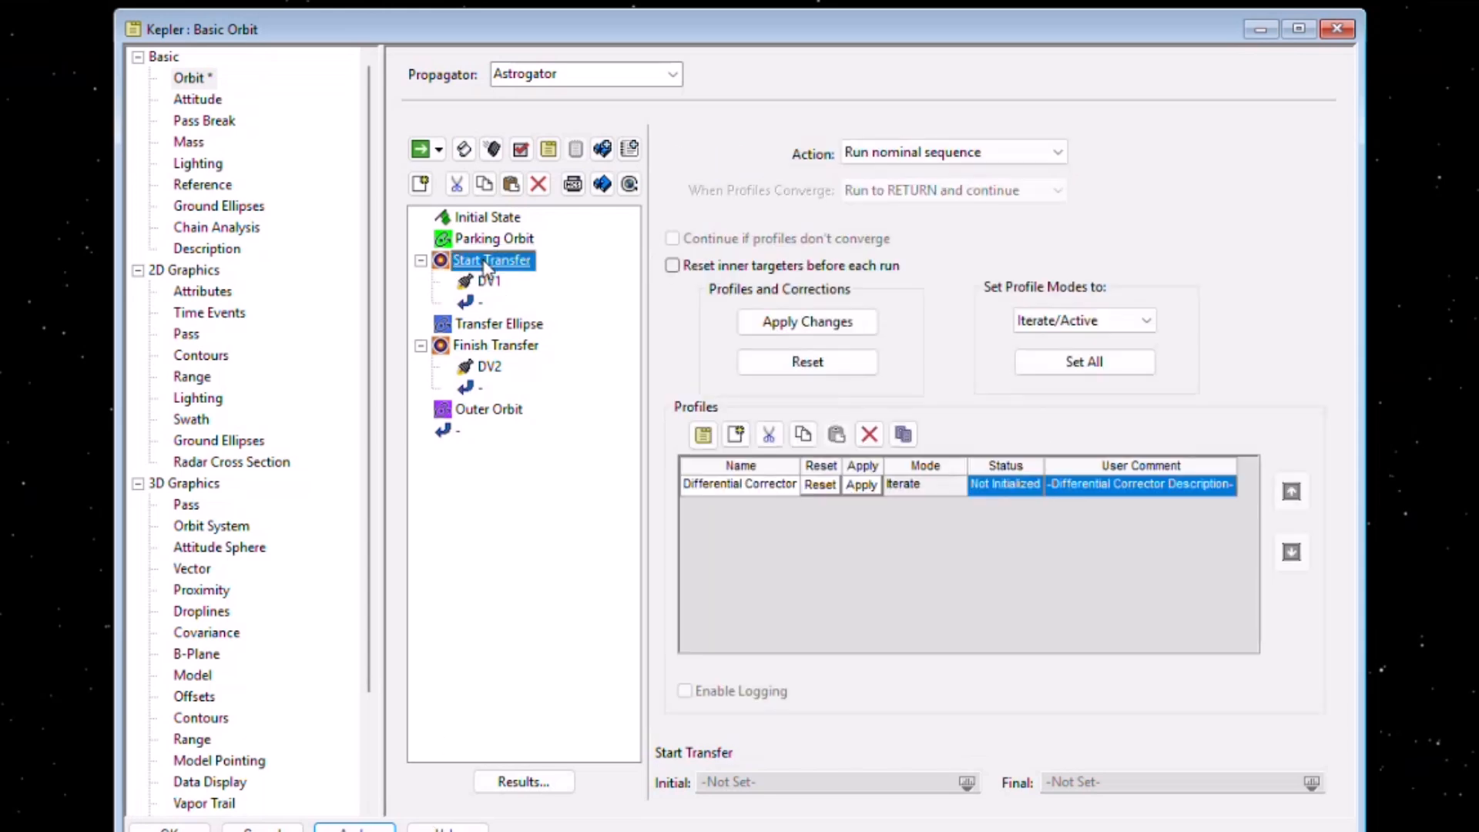
{"action": "left_click", "coordinate": [964, 154]}
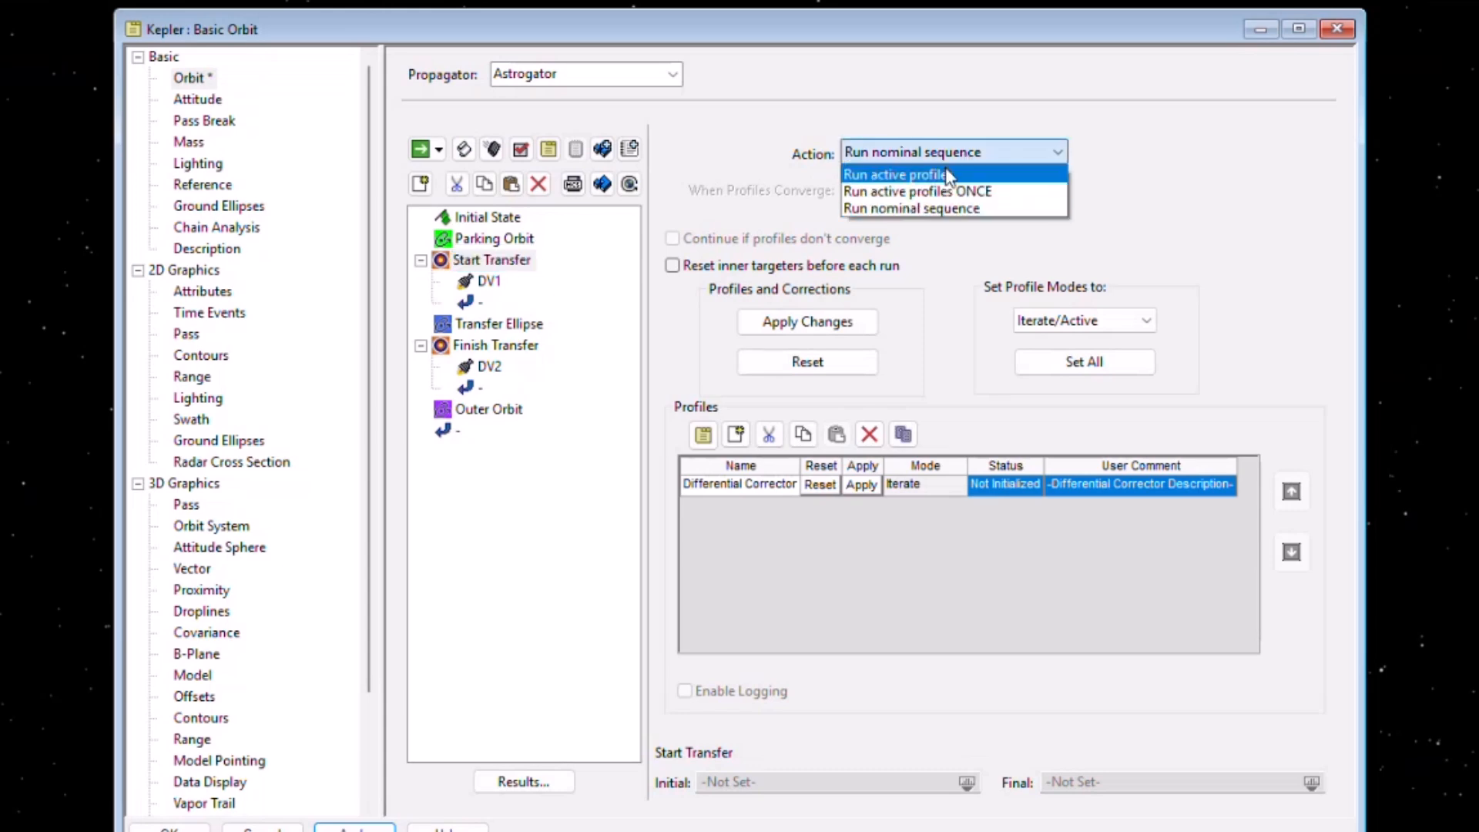
{"action": "left_click", "coordinate": [945, 170]}
{"action": "left_click", "coordinate": [354, 828]}
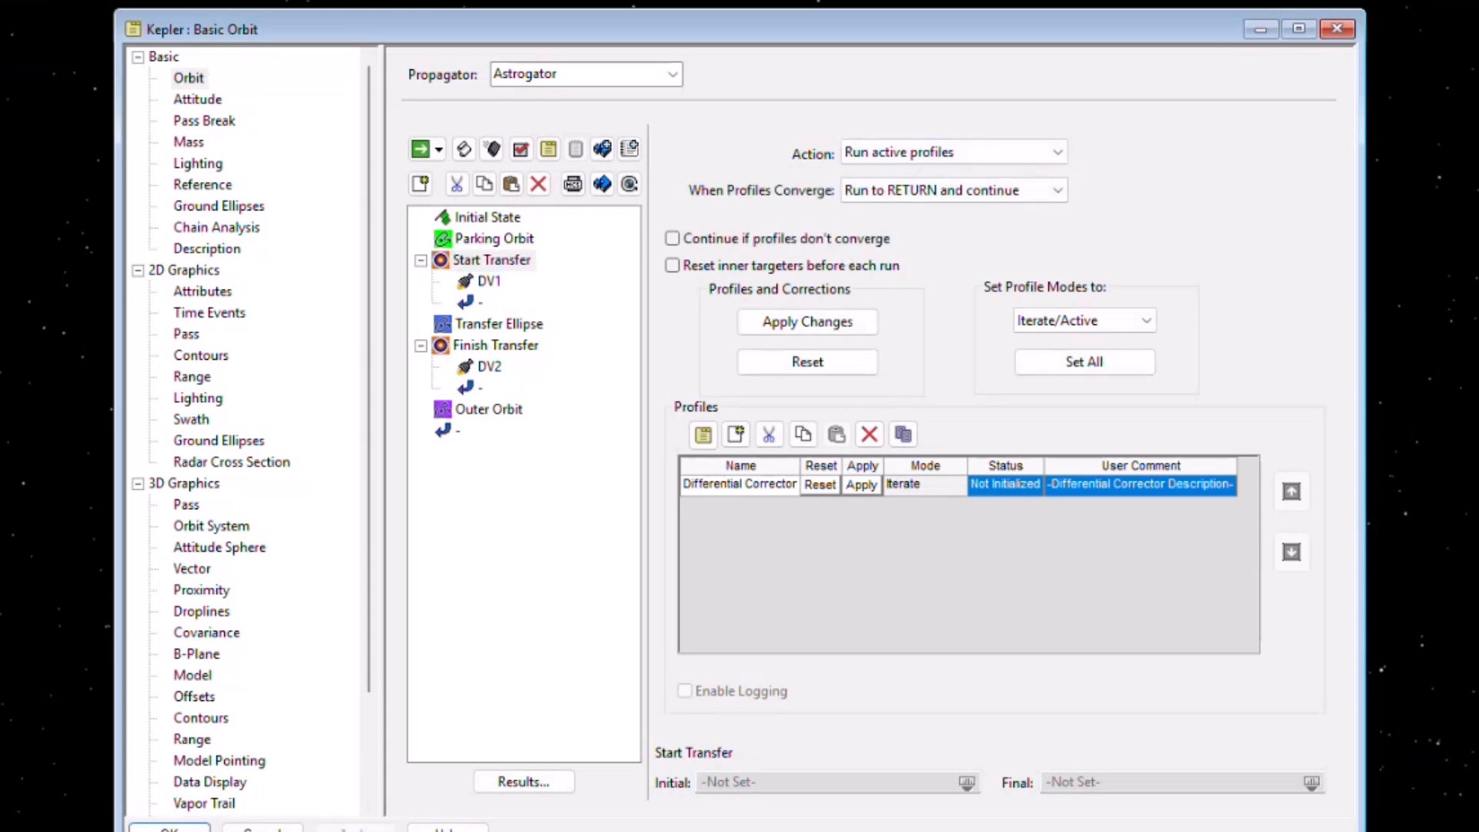
{"action": "left_click", "coordinate": [733, 436]}
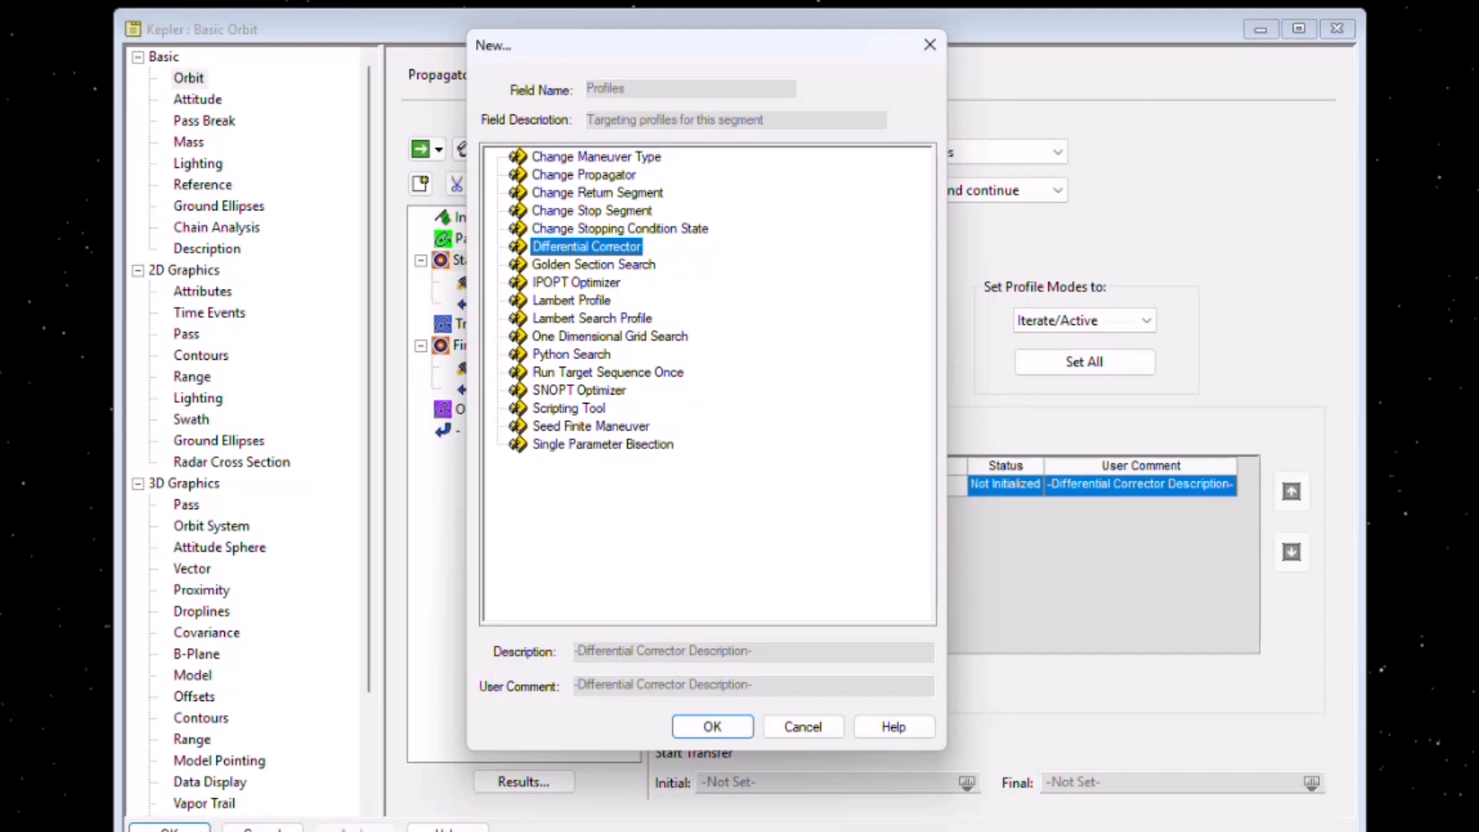
{"action": "left_click", "coordinate": [602, 390]}
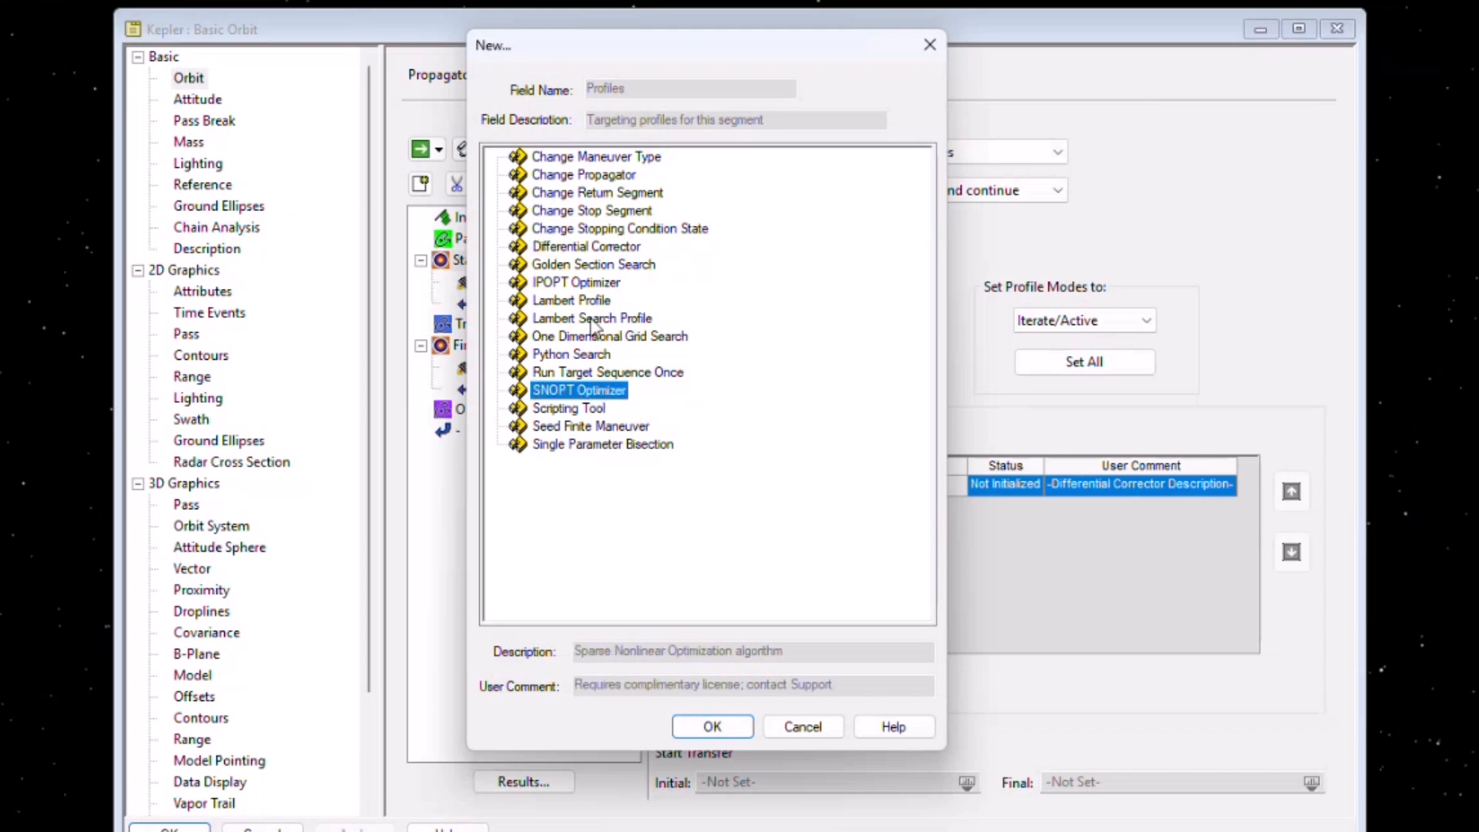
{"action": "left_click", "coordinate": [578, 283]}
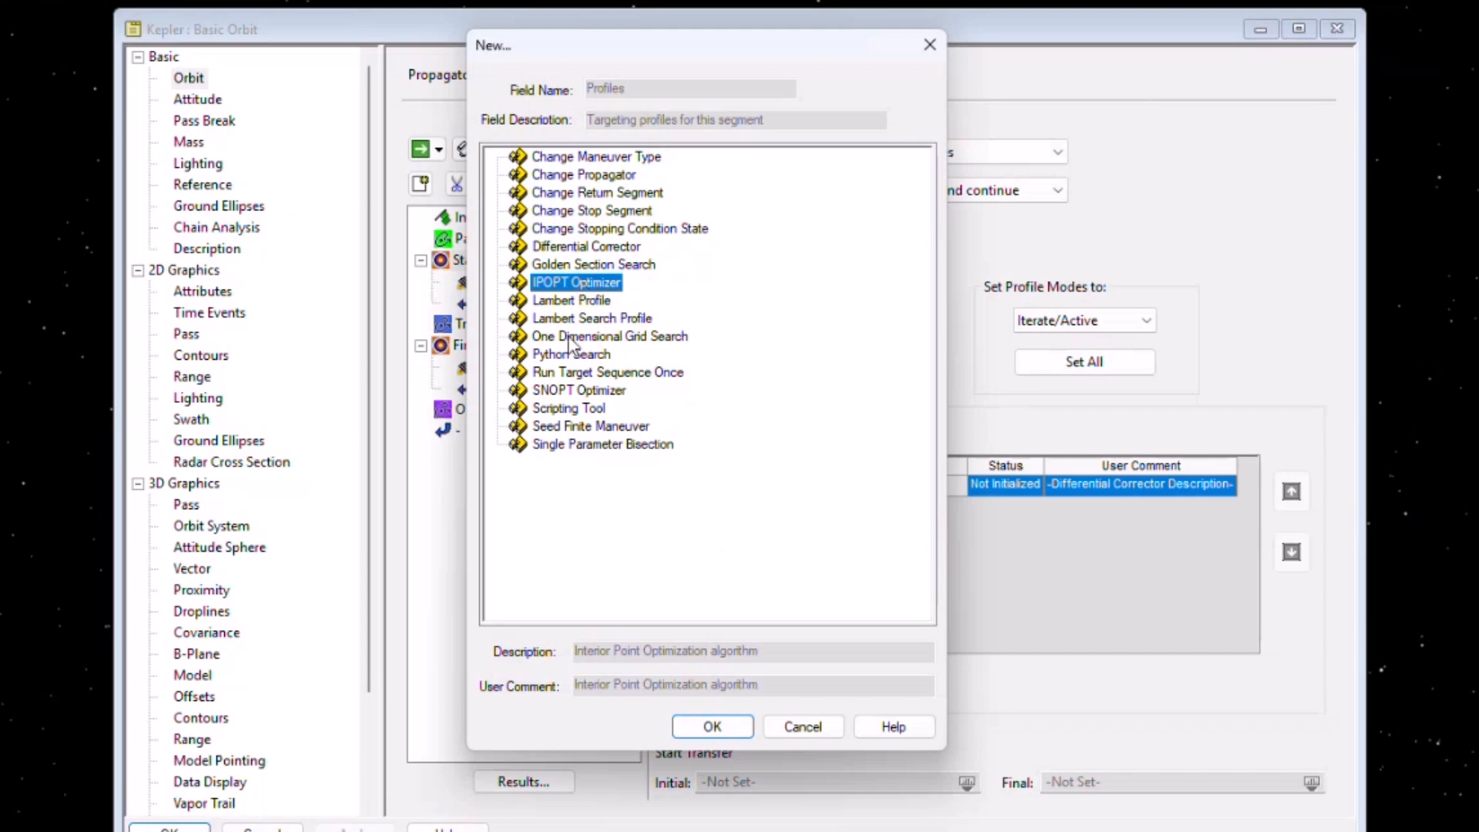
{"action": "left_click", "coordinate": [566, 265]}
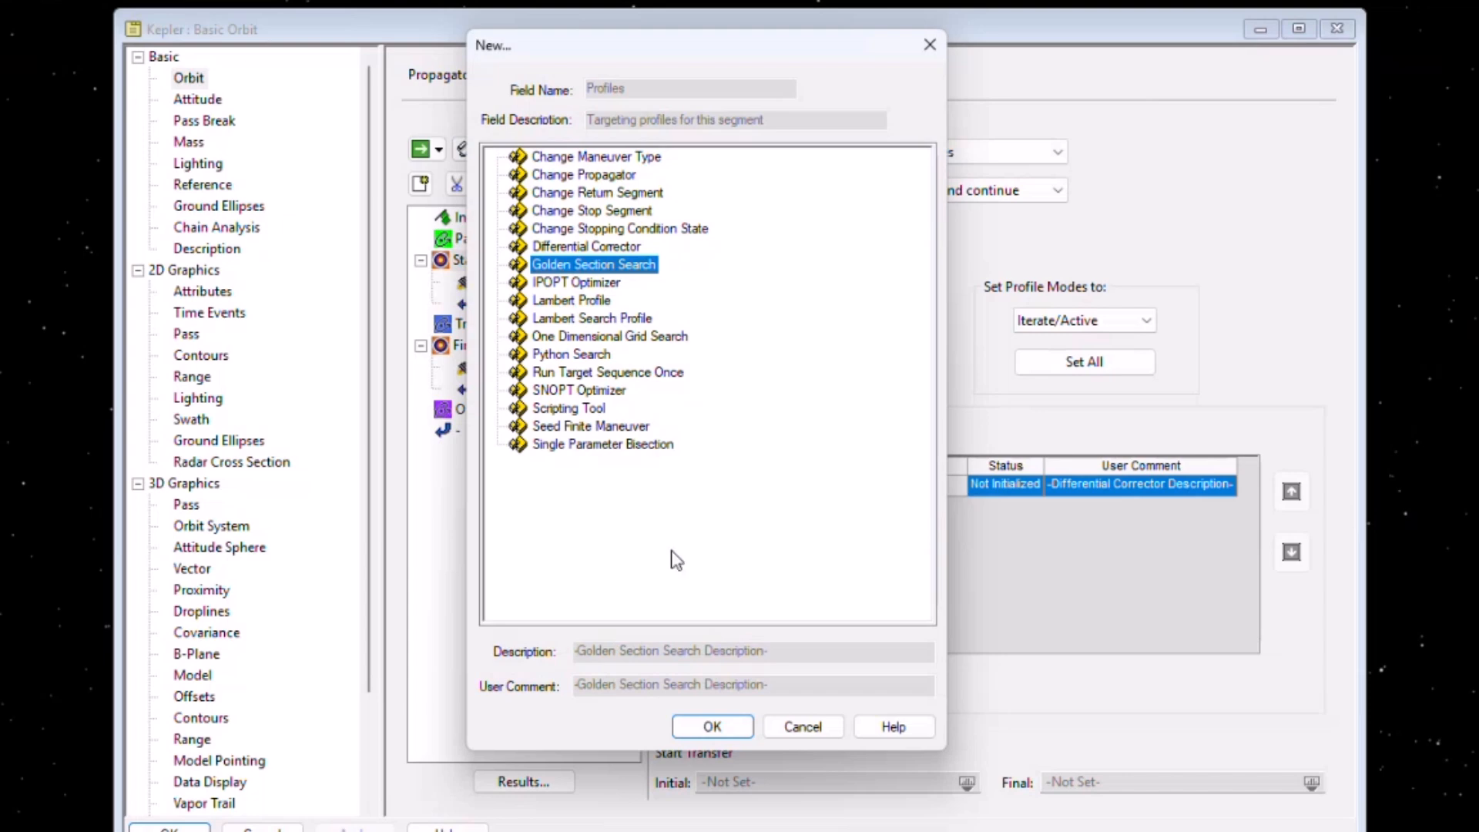
{"action": "left_click", "coordinate": [587, 246]}
{"action": "left_click", "coordinate": [712, 726]}
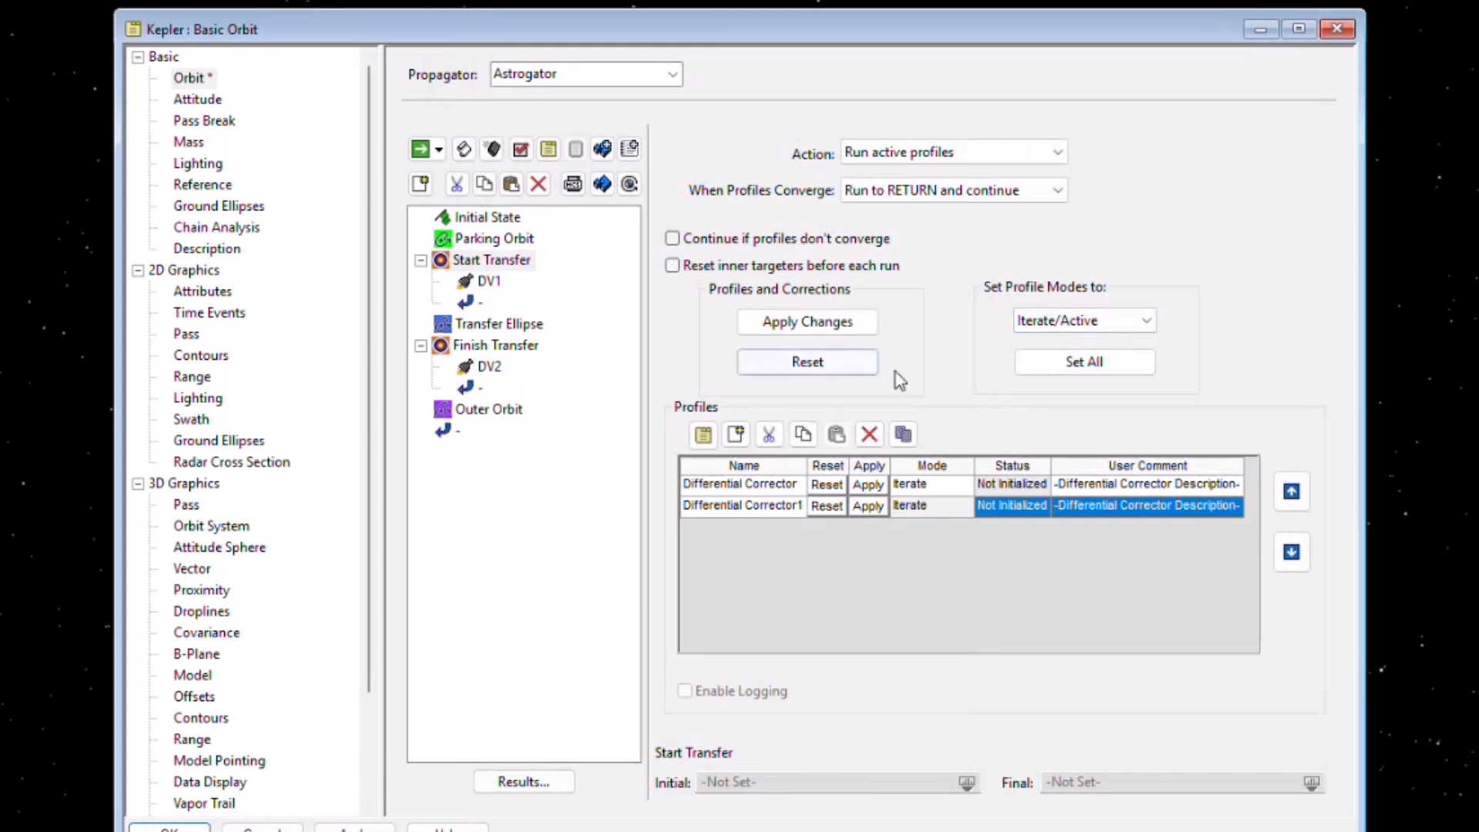
{"action": "left_click", "coordinate": [932, 508]}
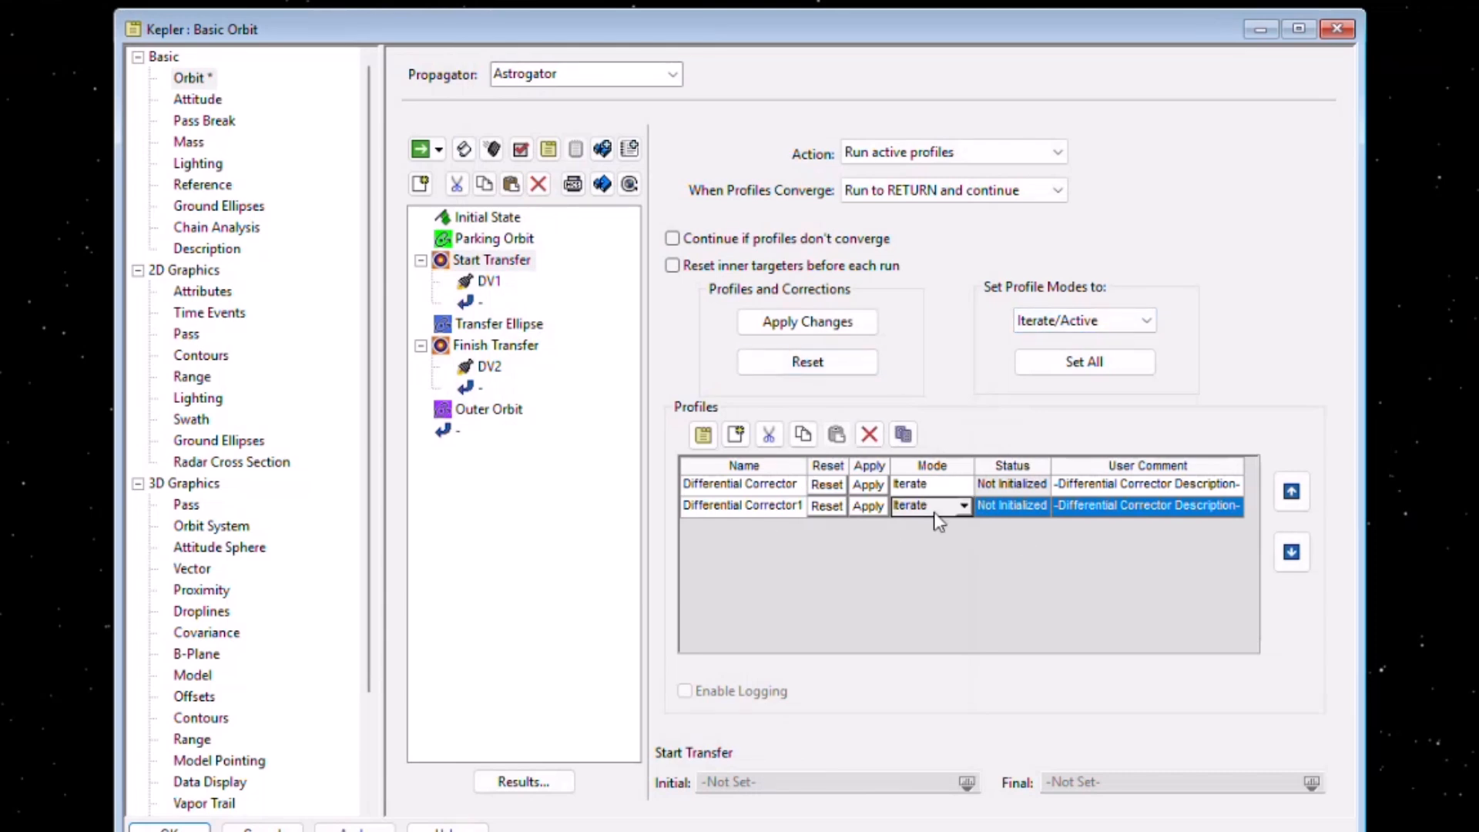
{"action": "left_click", "coordinate": [787, 508]}
{"action": "left_click", "coordinate": [870, 435]}
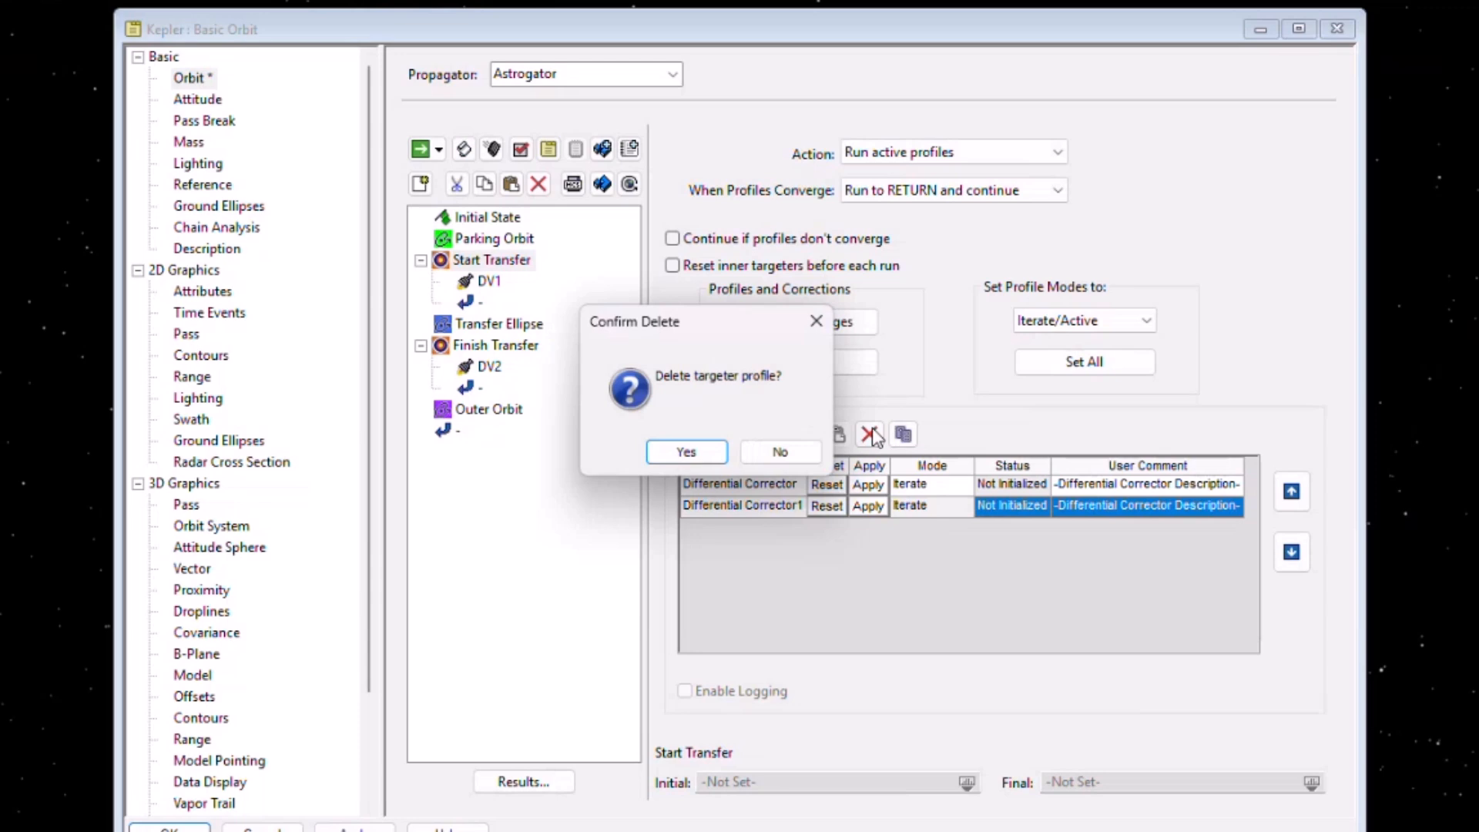
{"action": "left_click", "coordinate": [685, 453]}
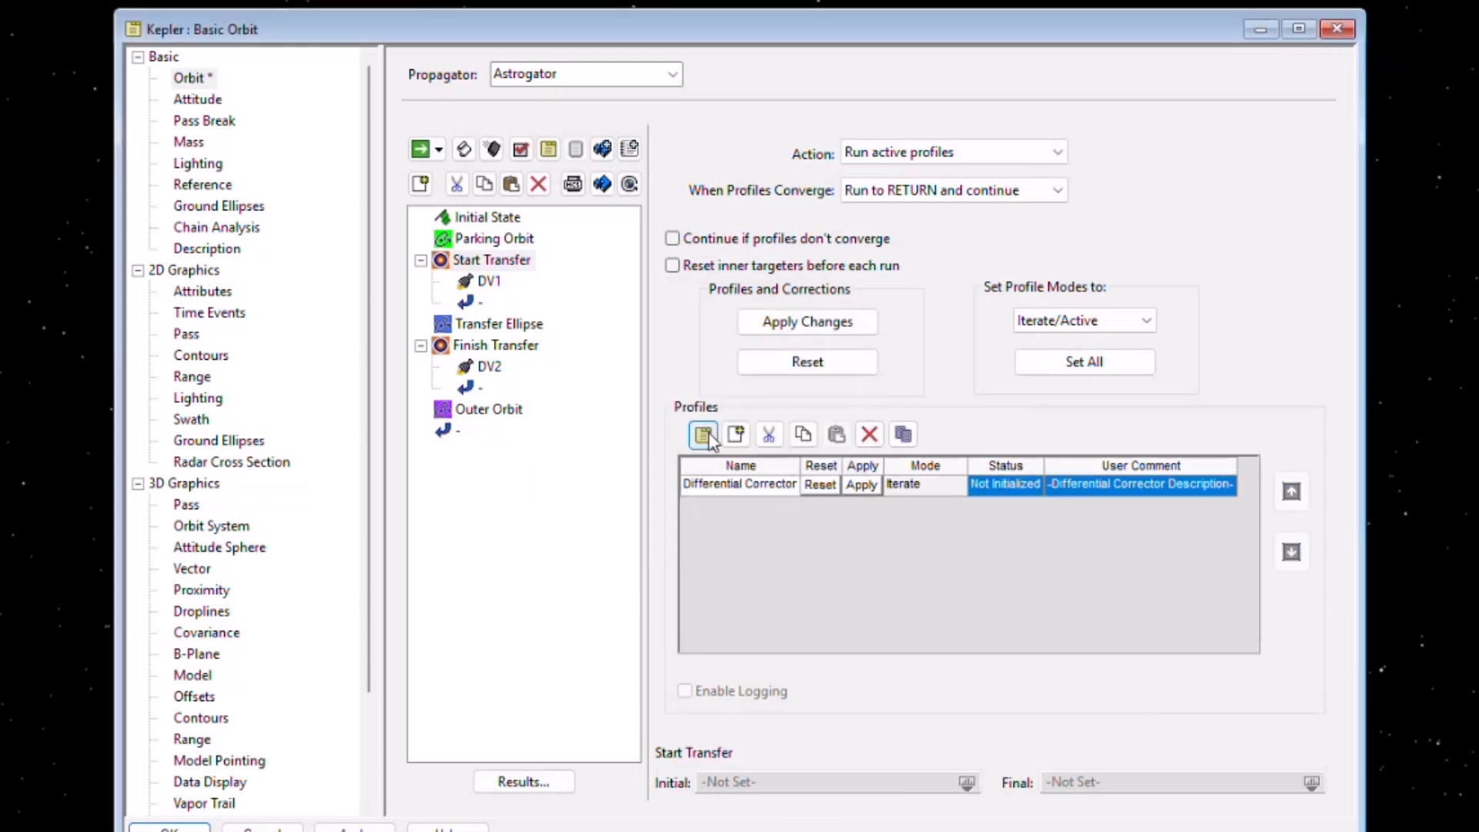
In Start Transfer's Differential Corrector, activate the DV1 X-velocity control and the Radius Of Apoapsis constraint with a desired value of 42238 km.
{"action": "double_click", "coordinate": [729, 484]}
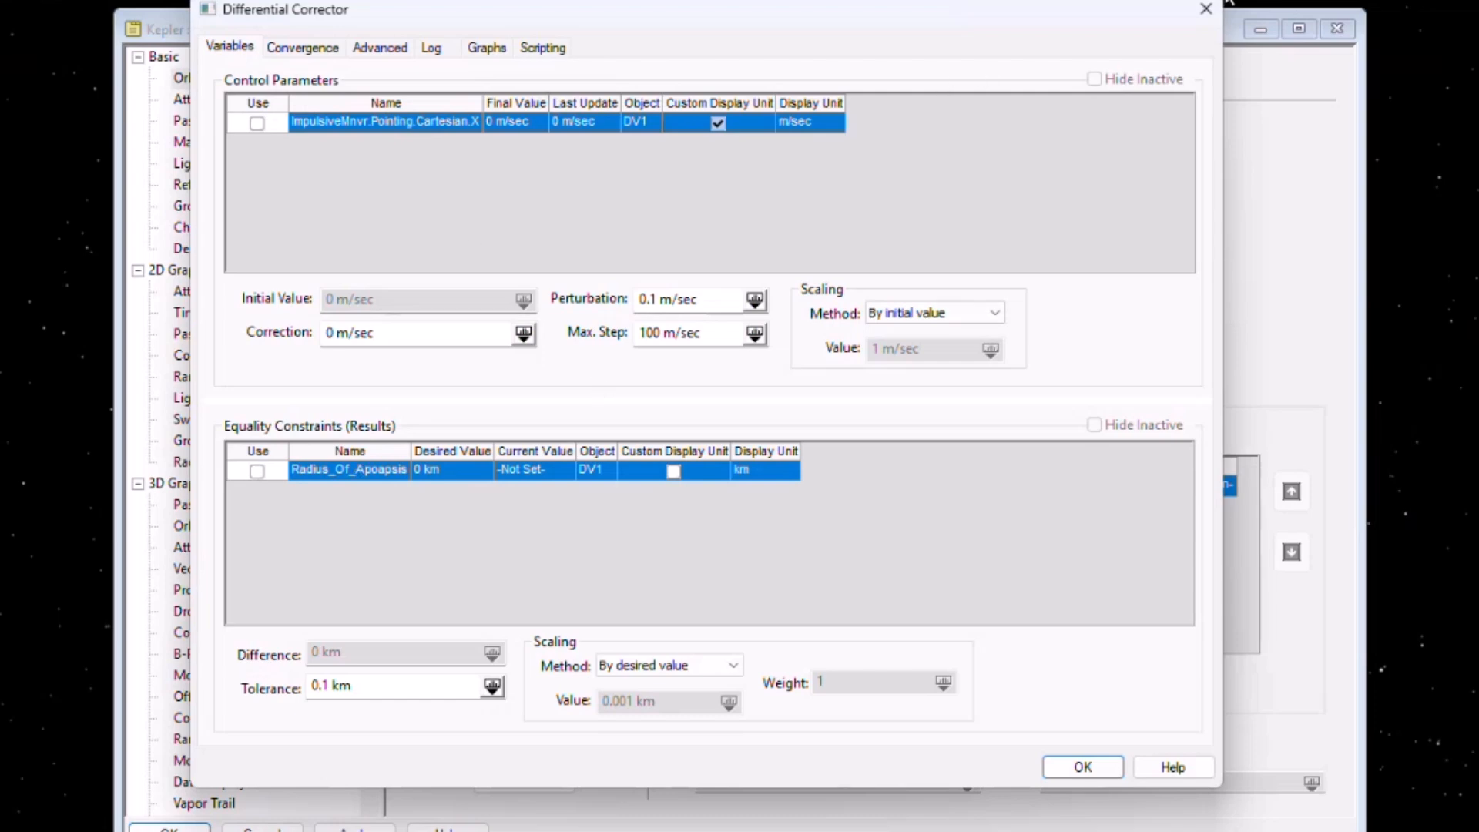
{"action": "left_click", "coordinate": [259, 123]}
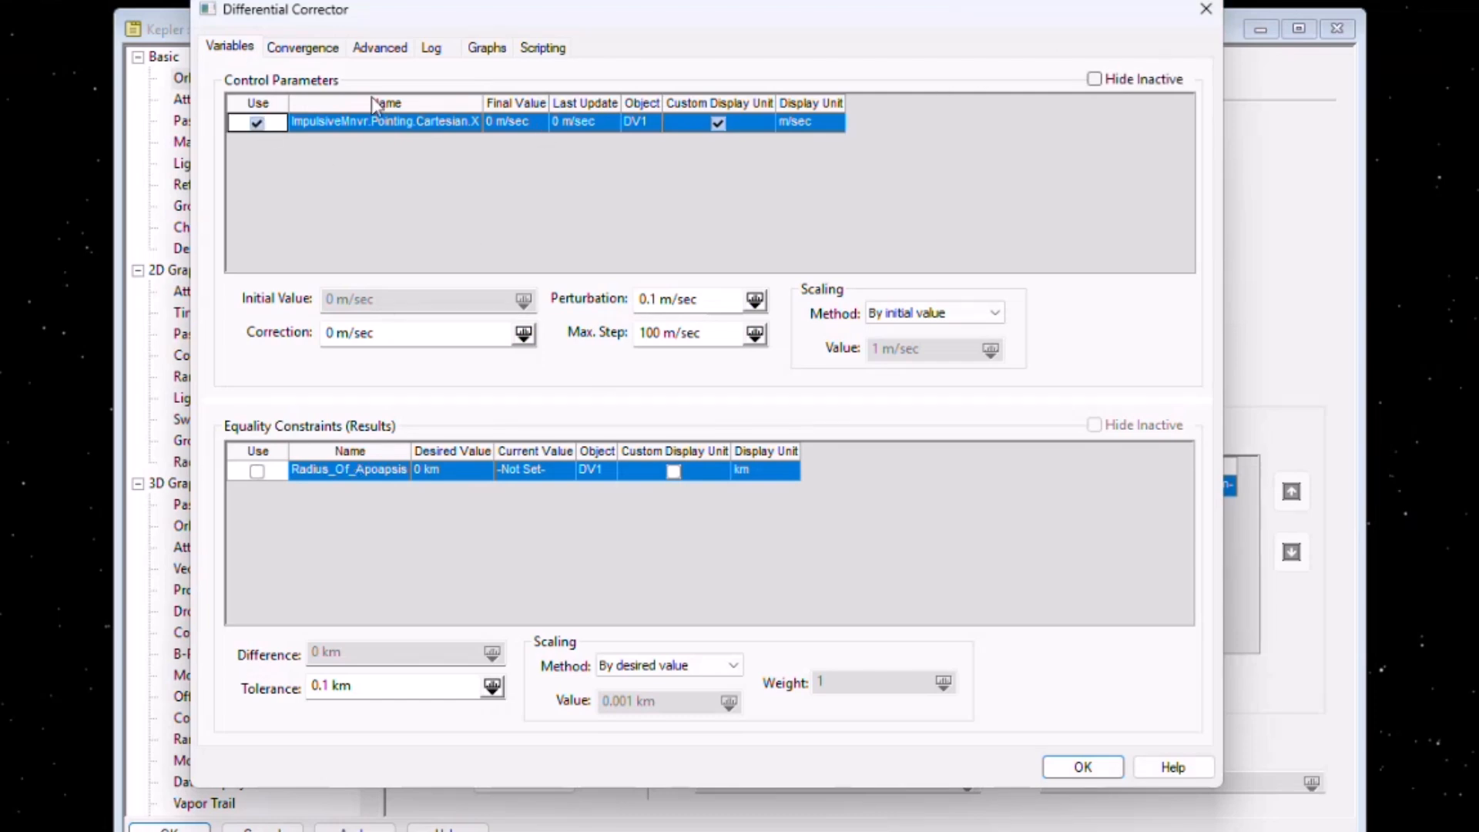
{"action": "left_click", "coordinate": [256, 471]}
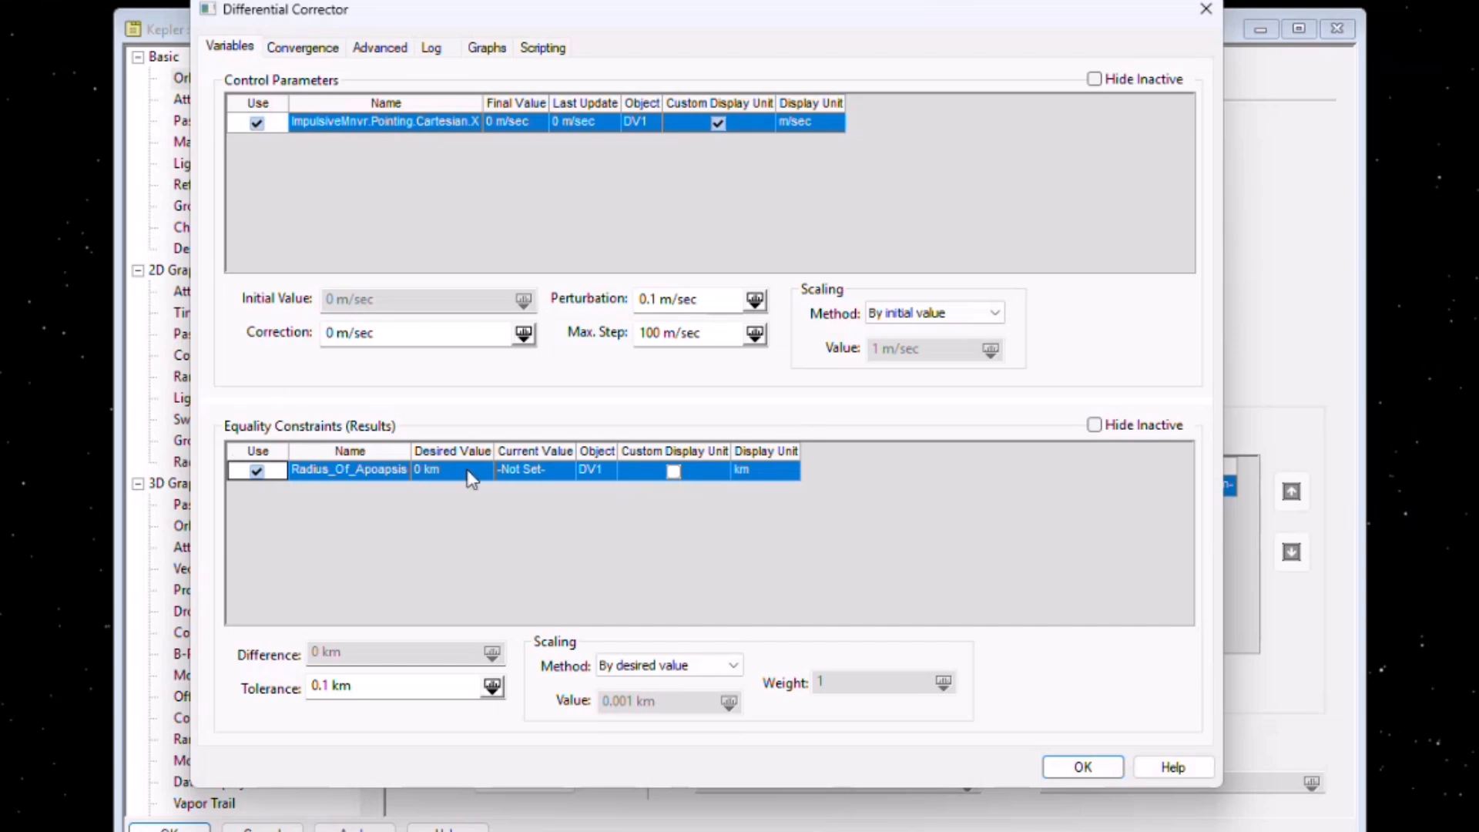
{"action": "left_click", "coordinate": [428, 472]}
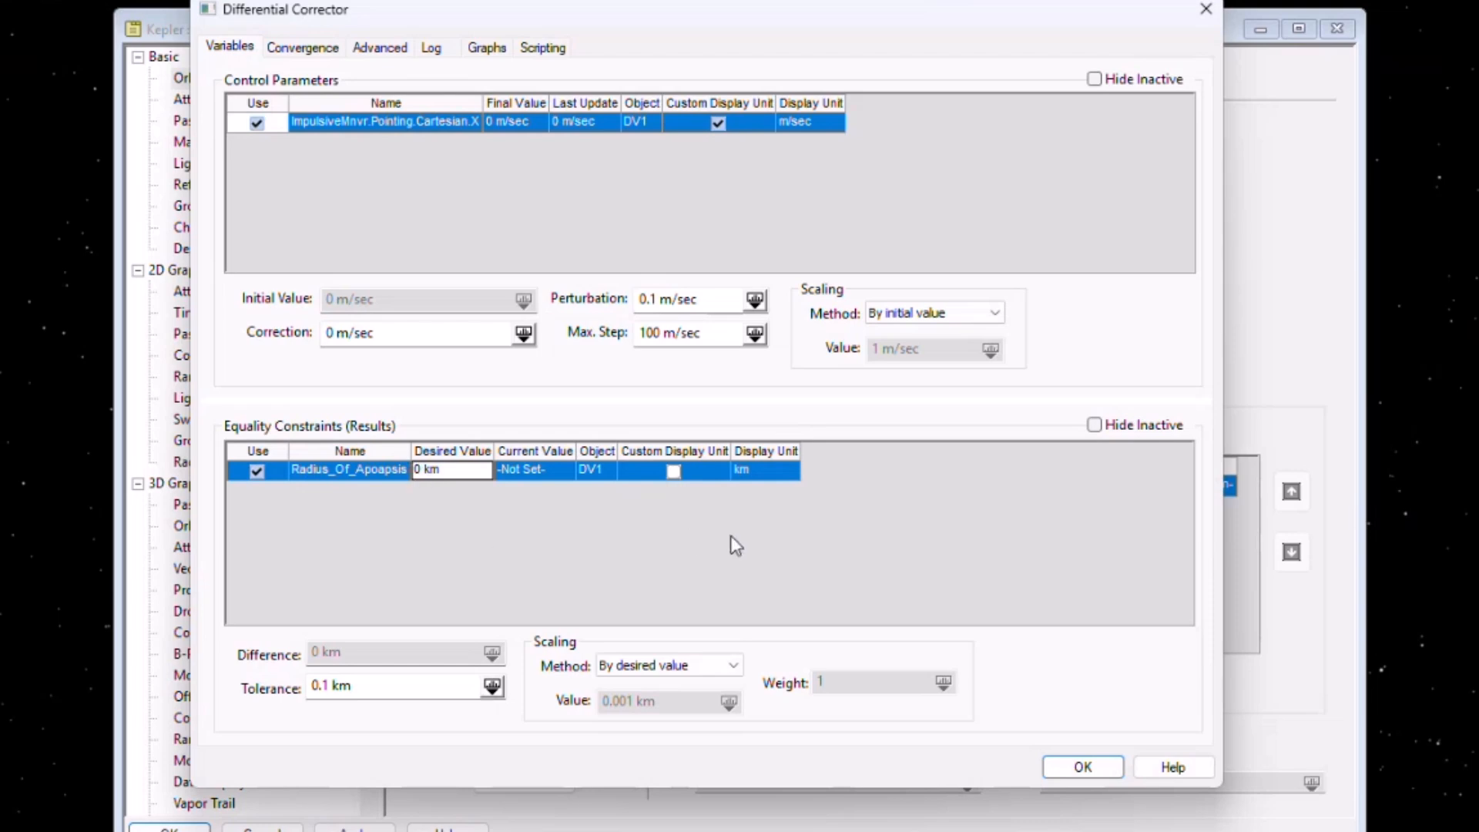
{"action": "type", "text": "42238"}
{"action": "key", "text": "Return"}
Set the DV1 control's maximum step to 300 m/sec, accept the corrector settings and apply the orbit changes.
{"action": "left_click", "coordinate": [646, 332]}
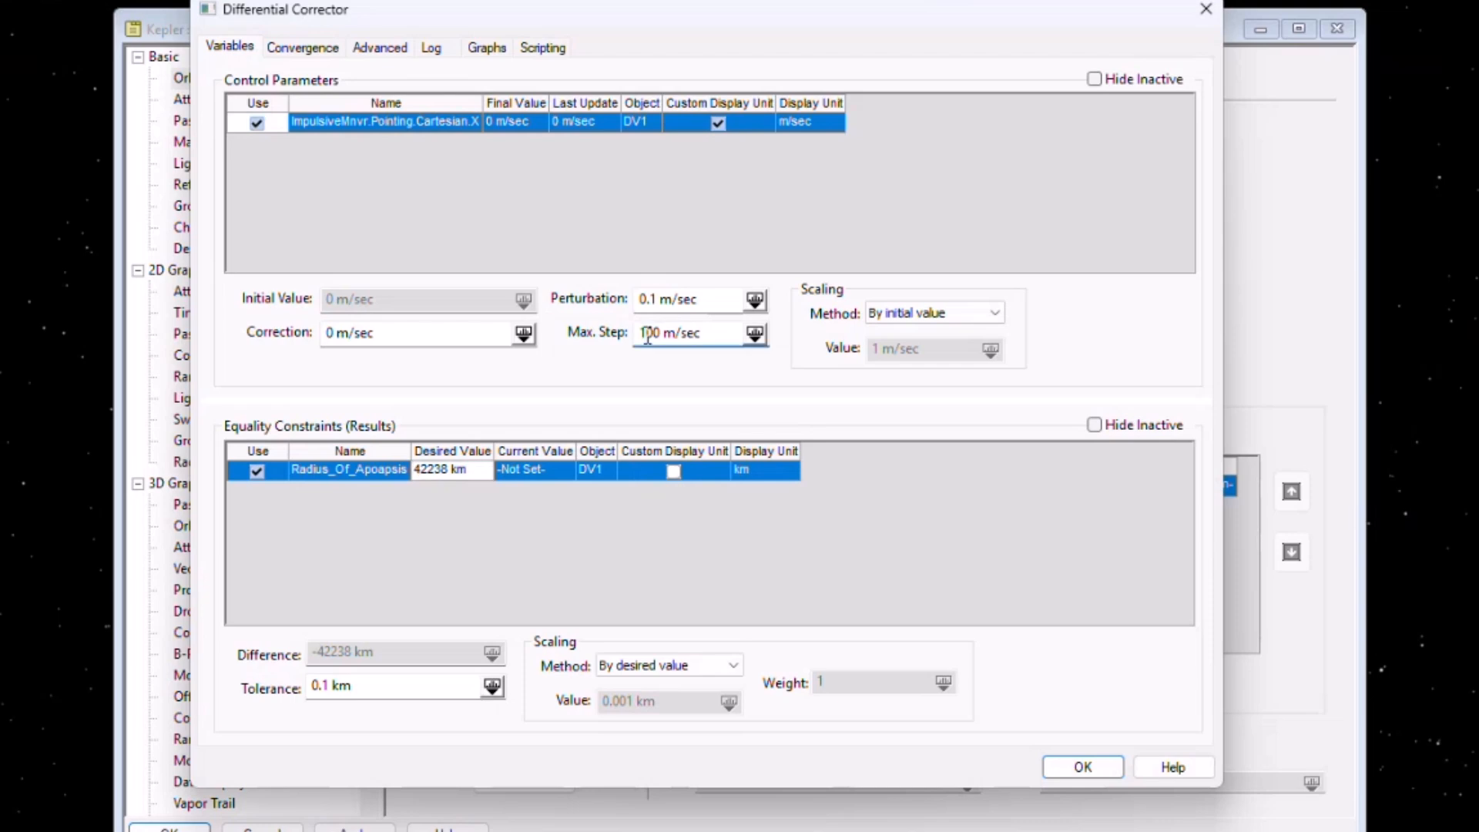
{"action": "key", "text": "BackSpace"}
{"action": "type", "text": "3"}
{"action": "left_click", "coordinate": [1081, 768]}
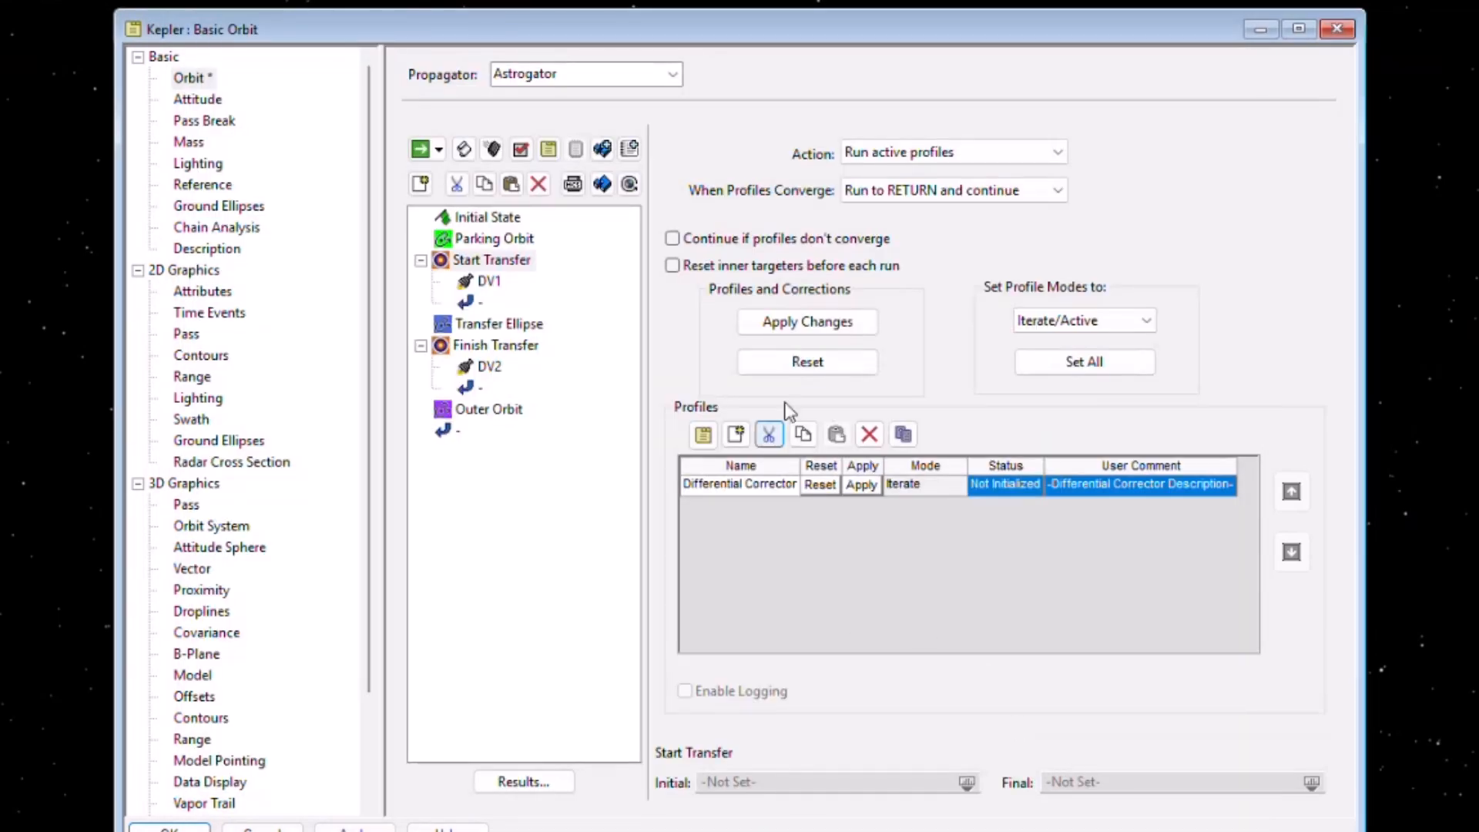
{"action": "left_click", "coordinate": [354, 830]}
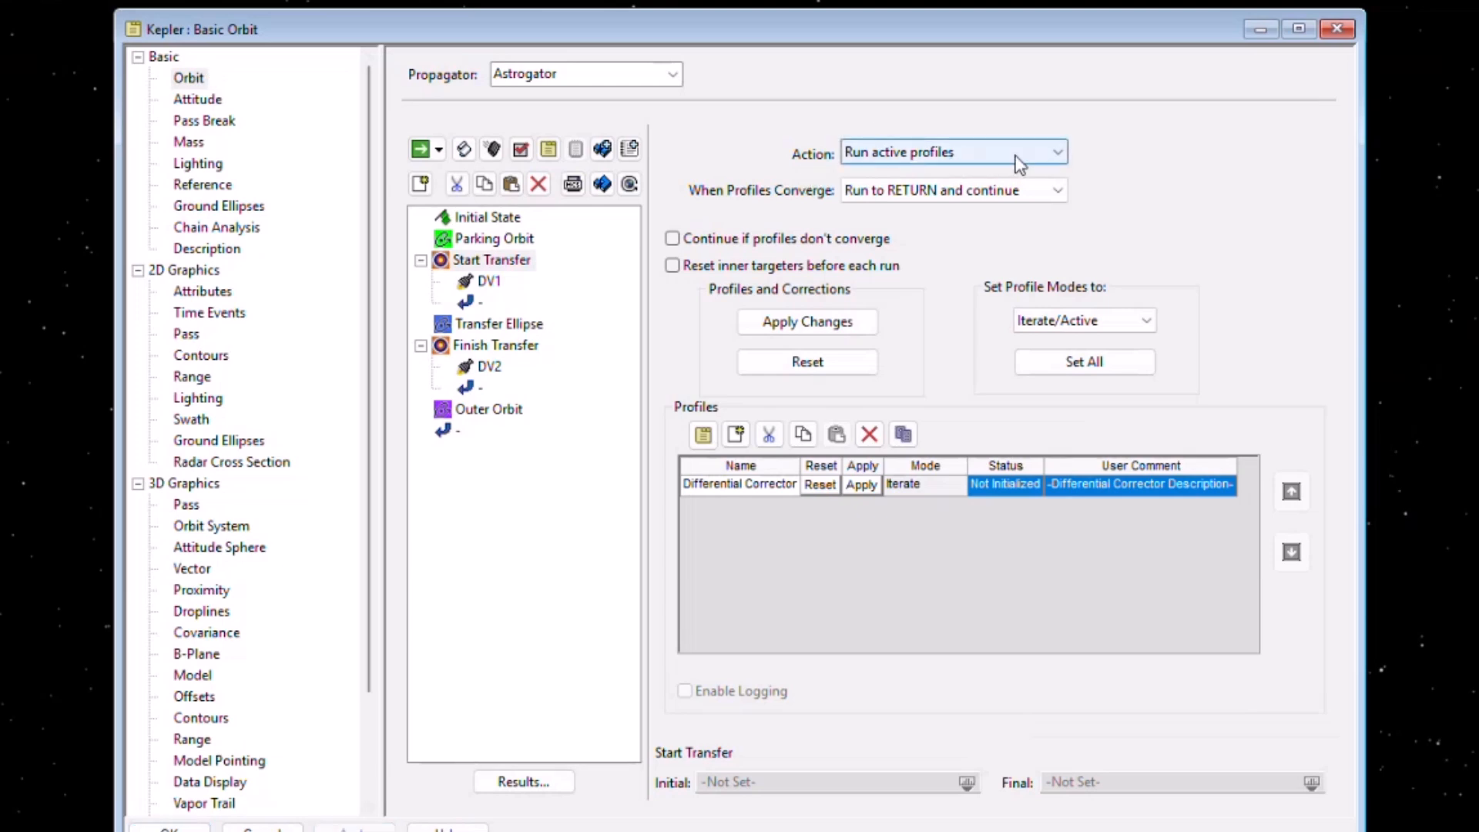
Make DV2's X (Velocity) component a targeter control variable and add Eccentricity from the Keplerian elements as its user-selected result.
{"action": "left_click", "coordinate": [493, 368]}
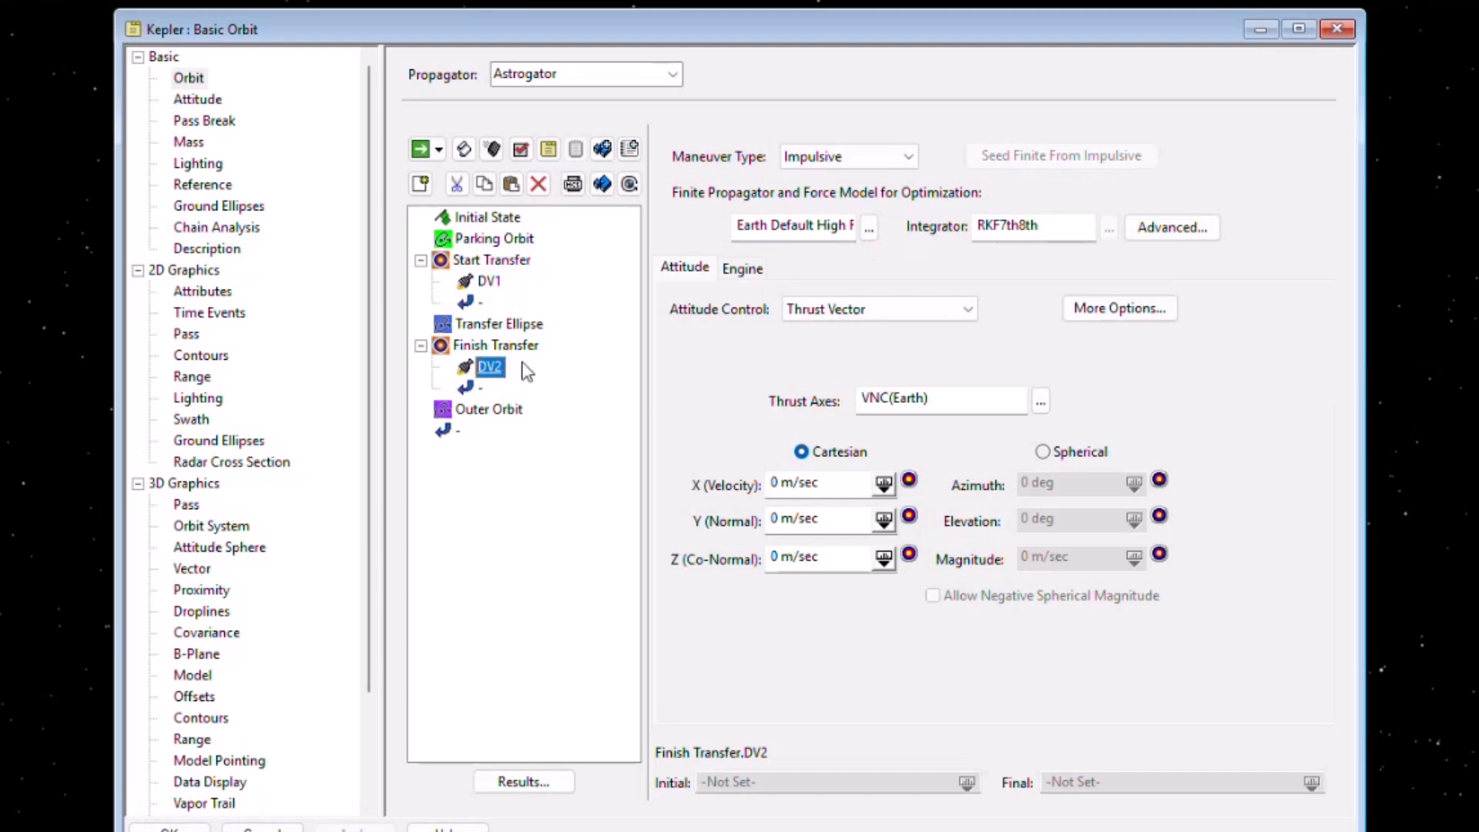
{"action": "left_click", "coordinate": [909, 482]}
{"action": "left_click", "coordinate": [515, 783]}
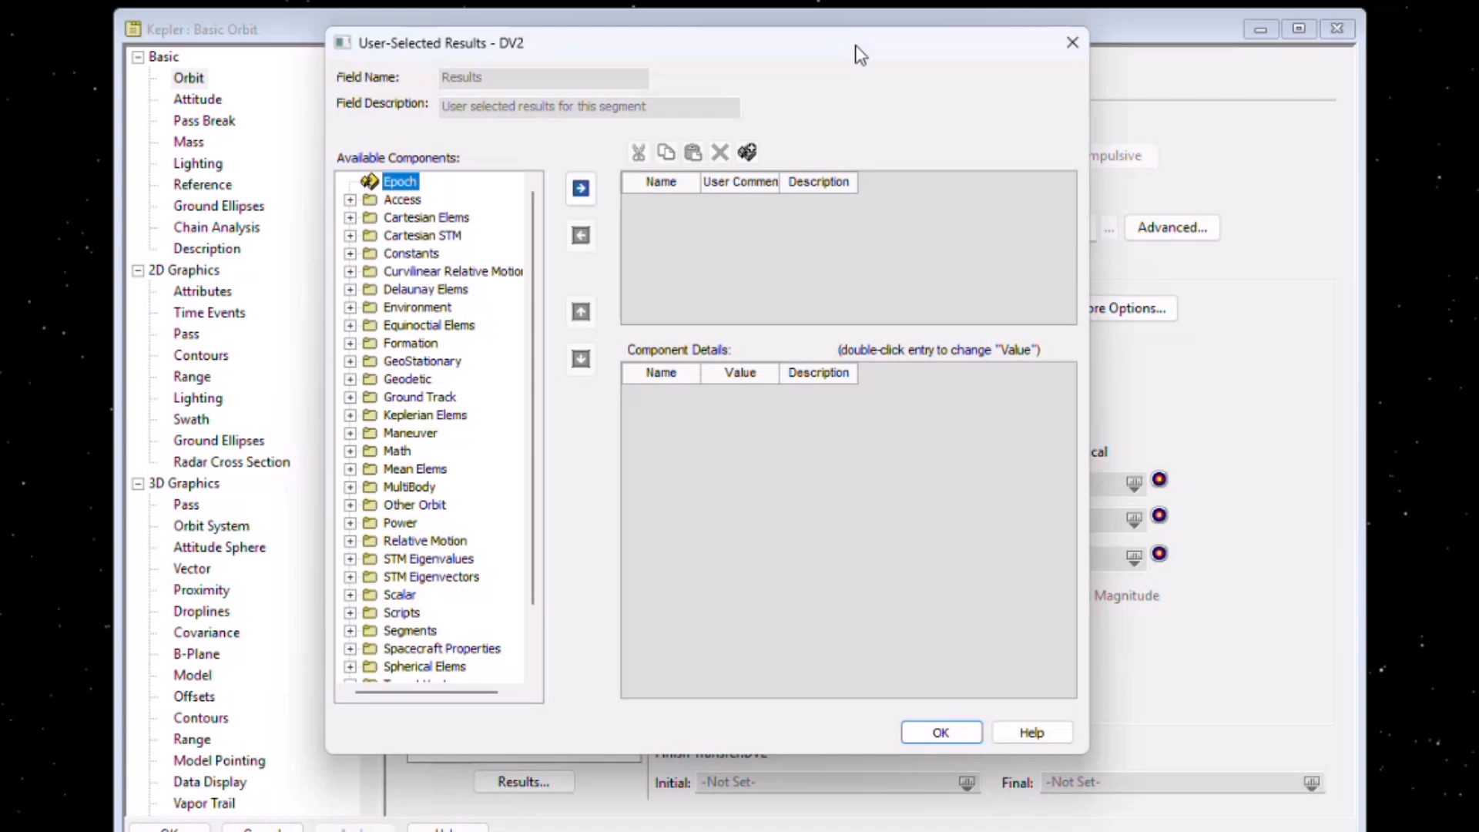
{"action": "left_click", "coordinate": [350, 415]}
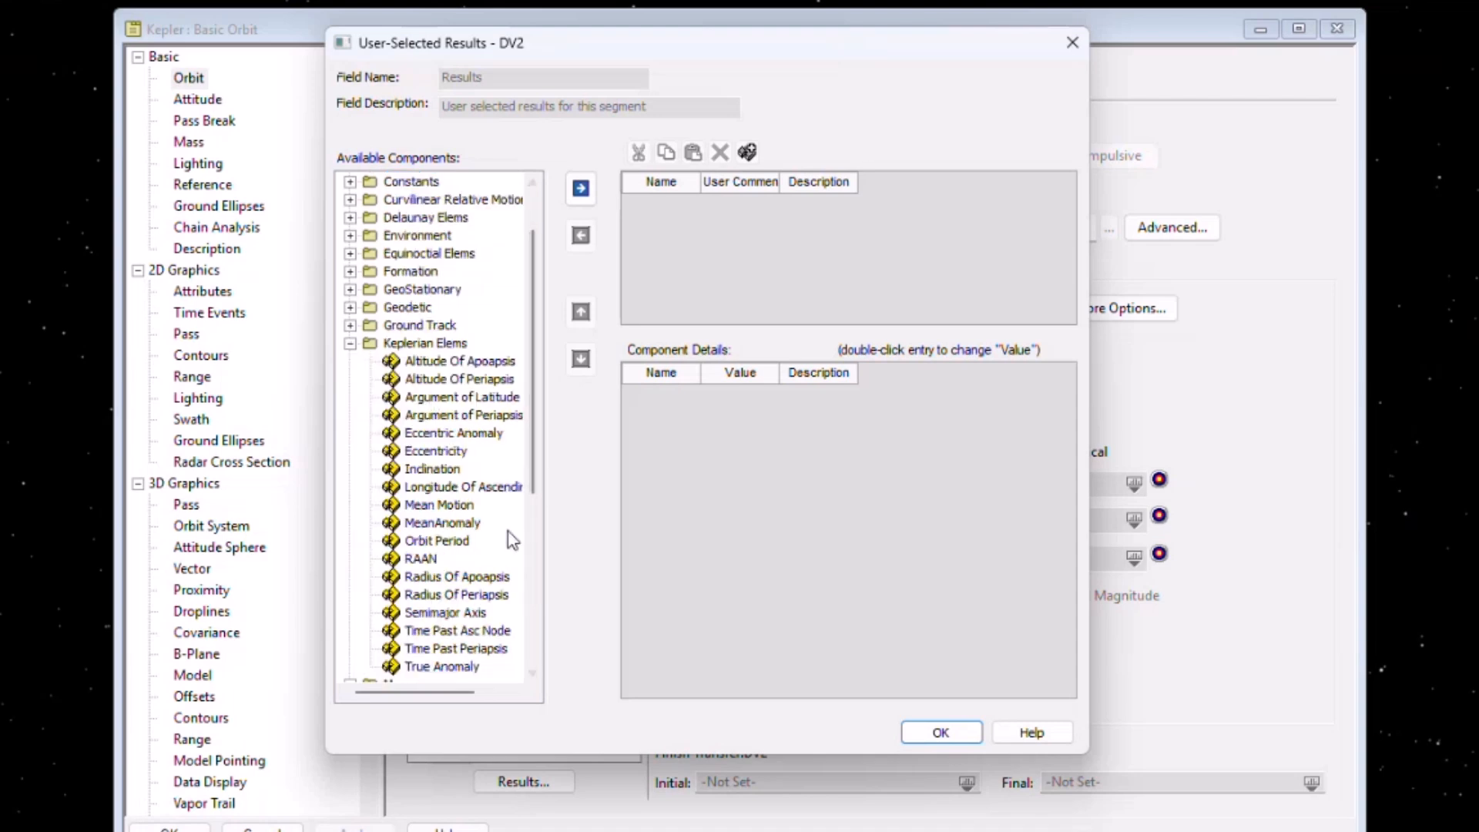
{"action": "double_click", "coordinate": [435, 452]}
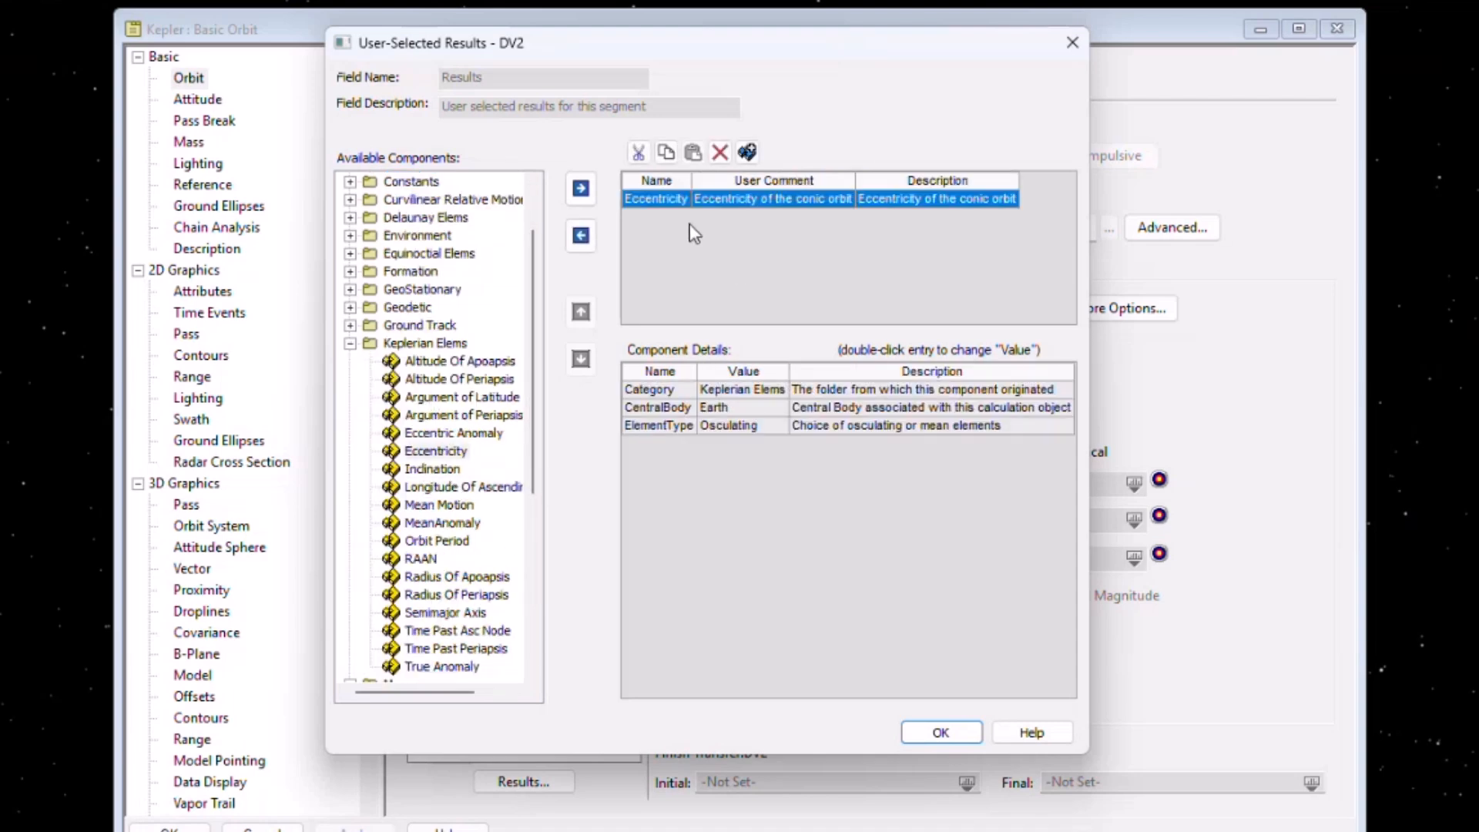
{"action": "left_click", "coordinate": [940, 732]}
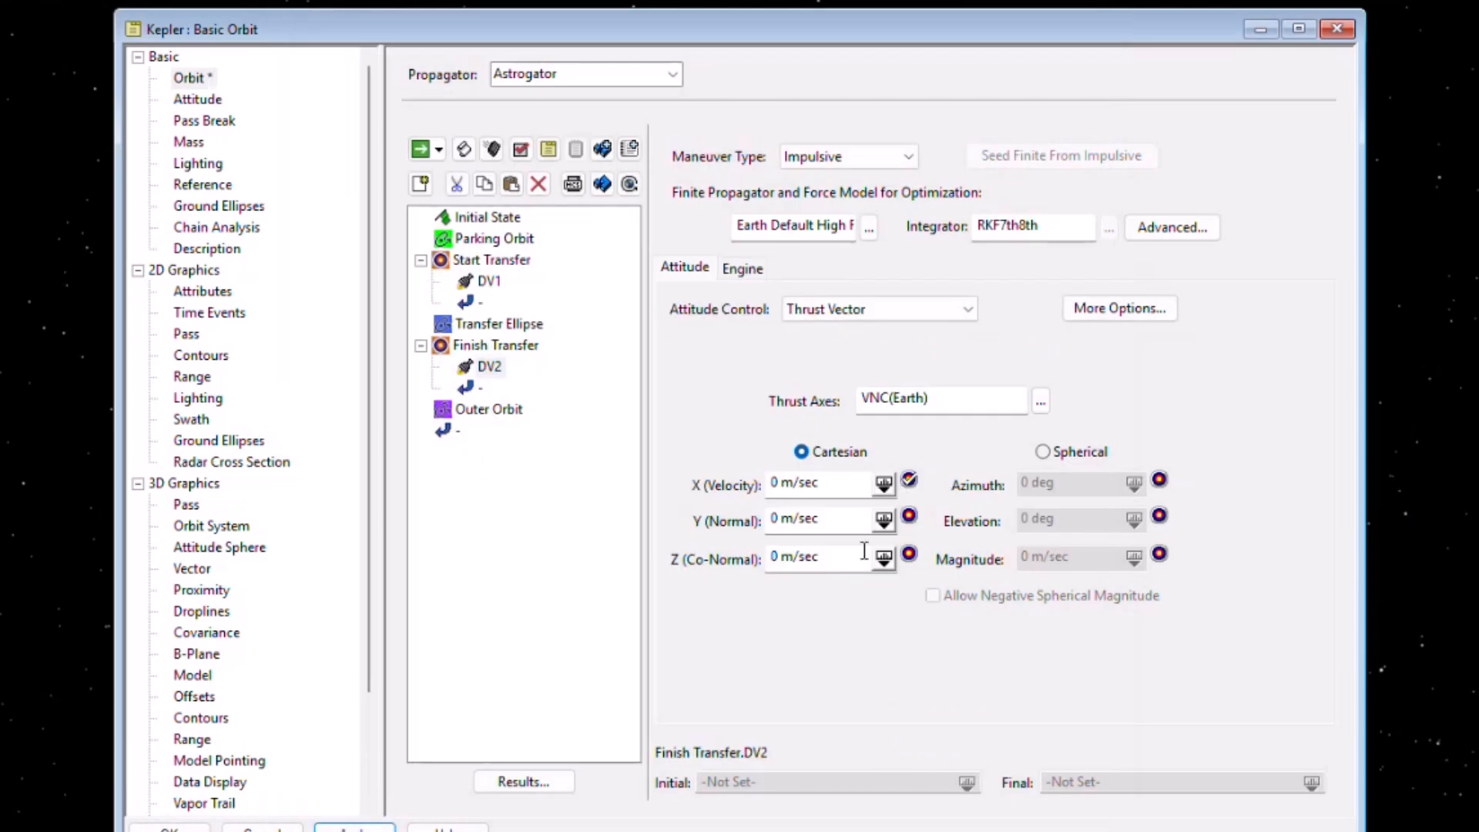
Set the Finish Transfer sequence's action to Run active profiles.
{"action": "left_click", "coordinate": [490, 367]}
{"action": "left_click", "coordinate": [495, 345]}
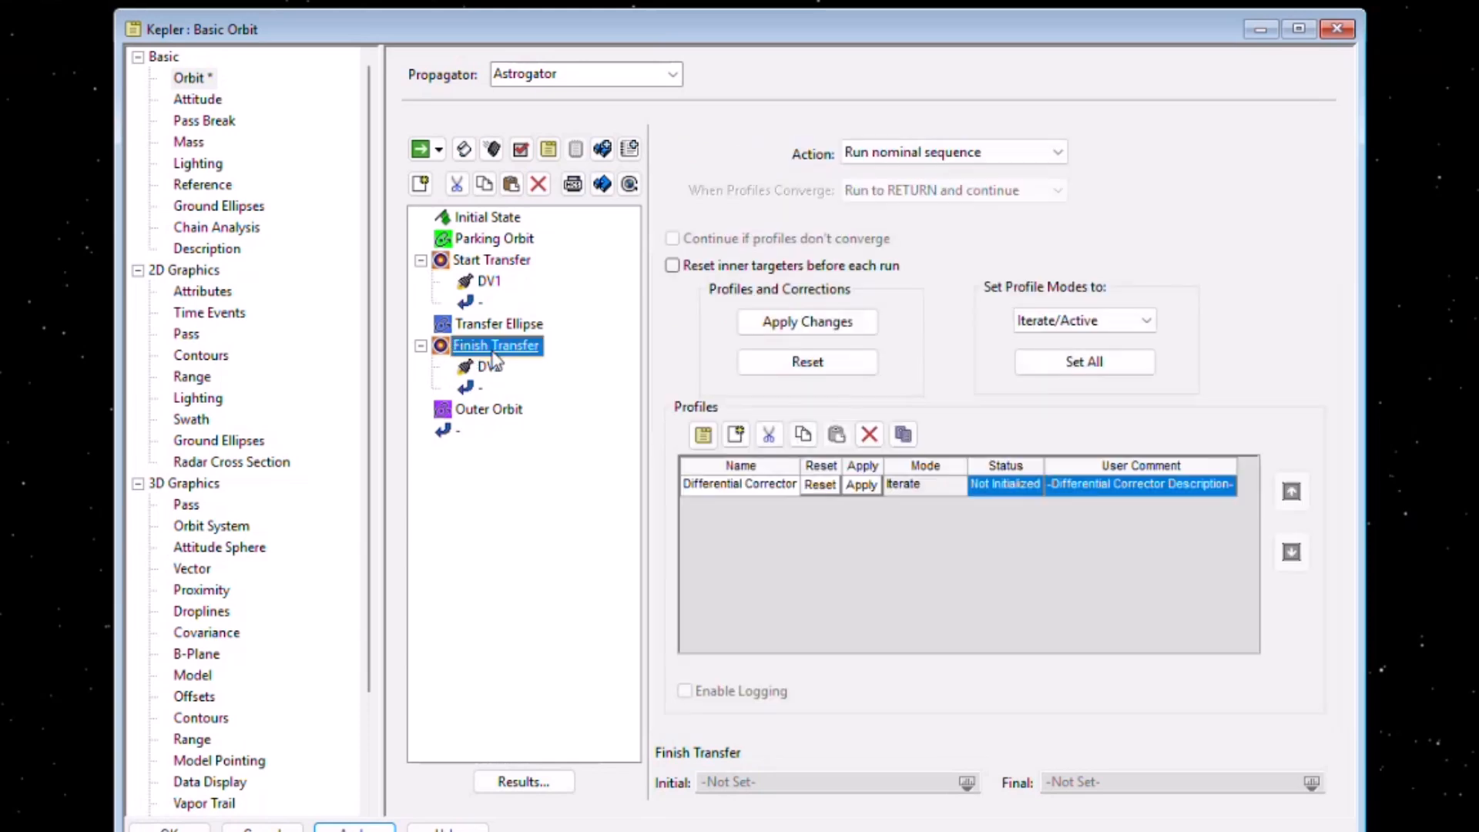
{"action": "left_click", "coordinate": [976, 152]}
{"action": "left_click", "coordinate": [937, 189]}
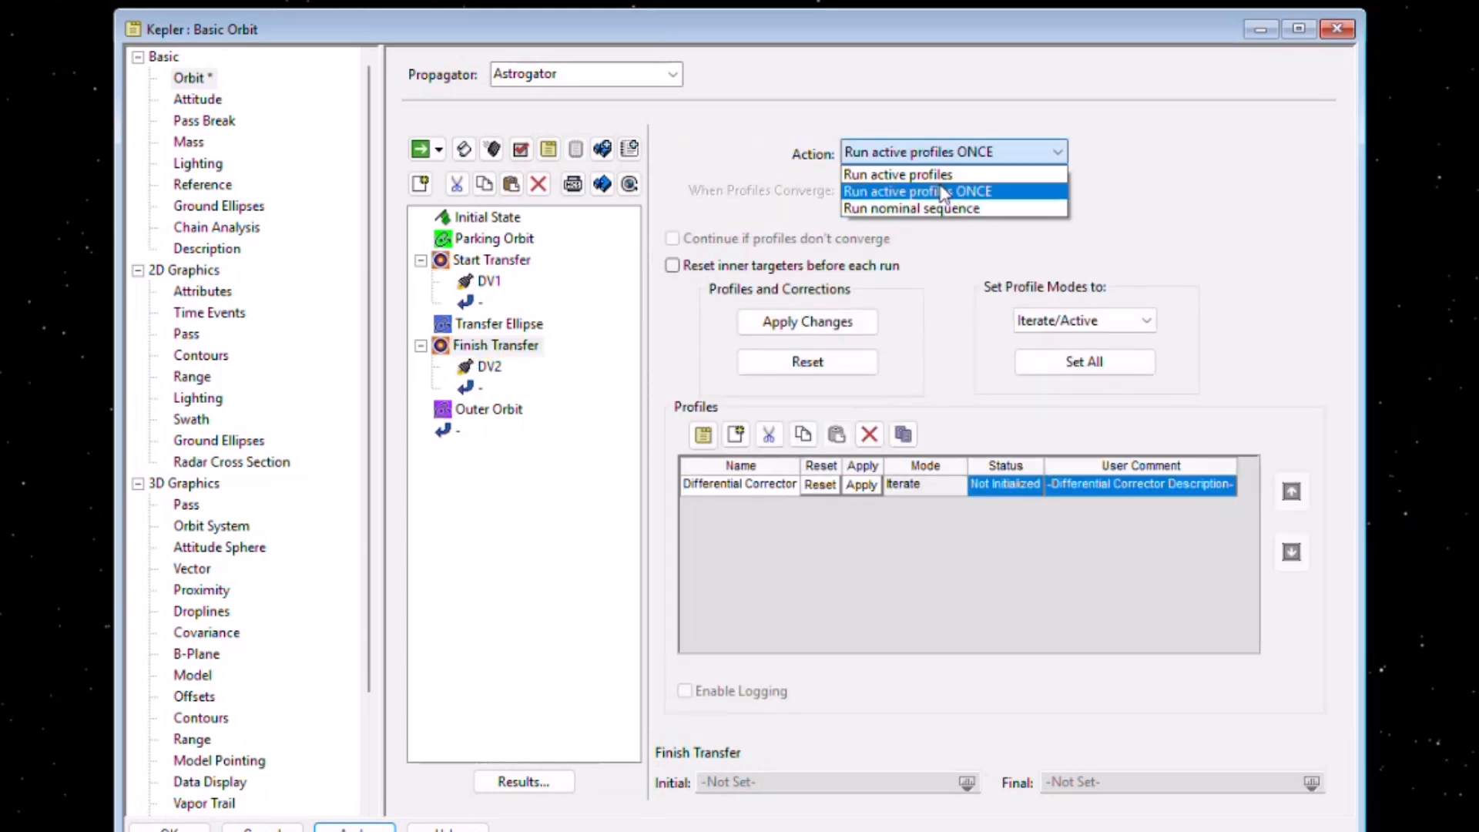
{"action": "left_click", "coordinate": [934, 154]}
{"action": "left_click", "coordinate": [930, 179]}
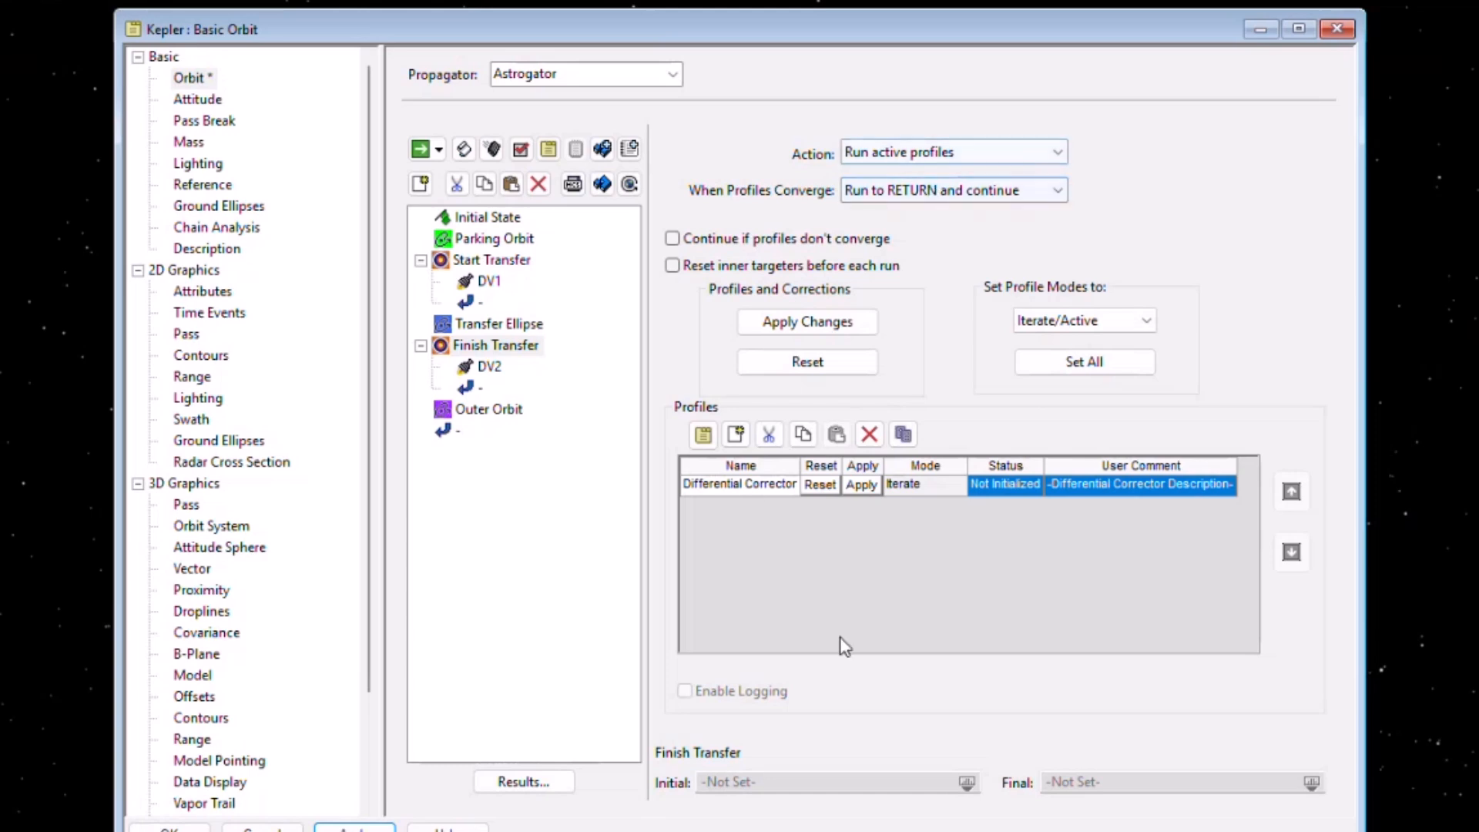
In Finish Transfer's Differential Corrector, activate the DV2 X-velocity control and the Eccentricity constraint with a tolerance of 0.01.
{"action": "double_click", "coordinate": [751, 487]}
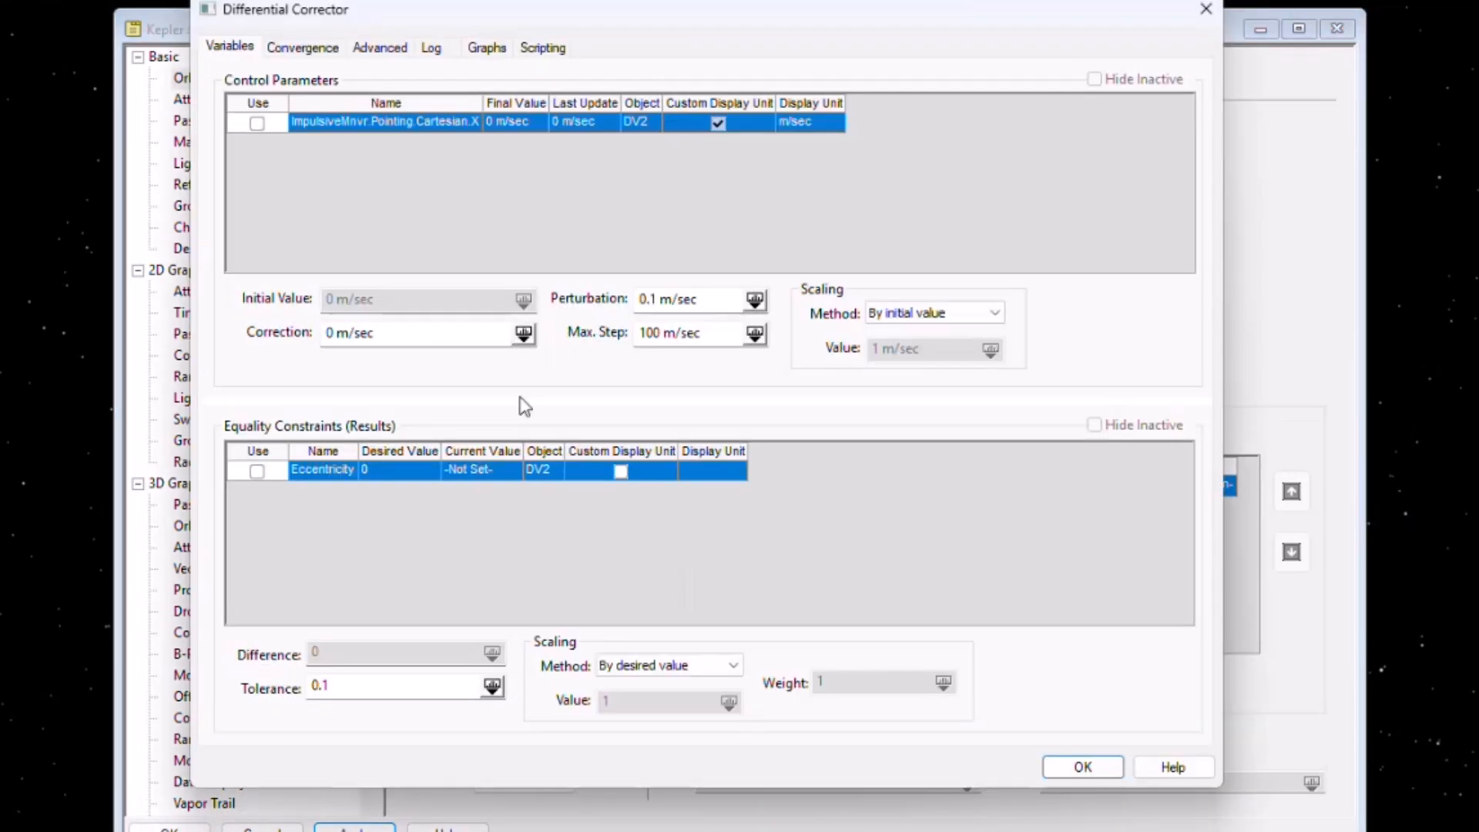
{"action": "left_click", "coordinate": [257, 124]}
{"action": "left_click", "coordinate": [257, 470]}
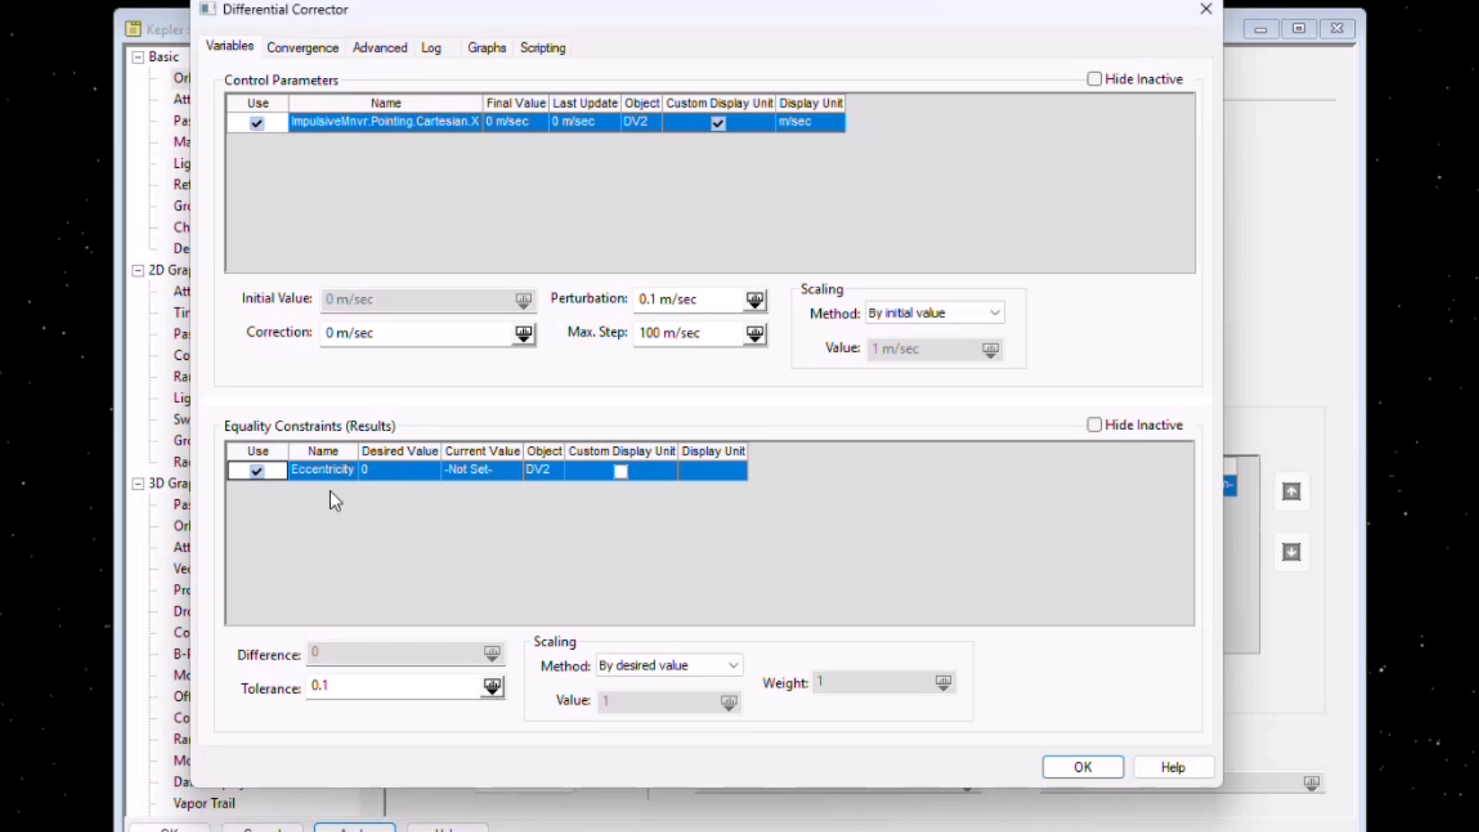
{"action": "left_click", "coordinate": [324, 688]}
{"action": "type", "text": "0"}
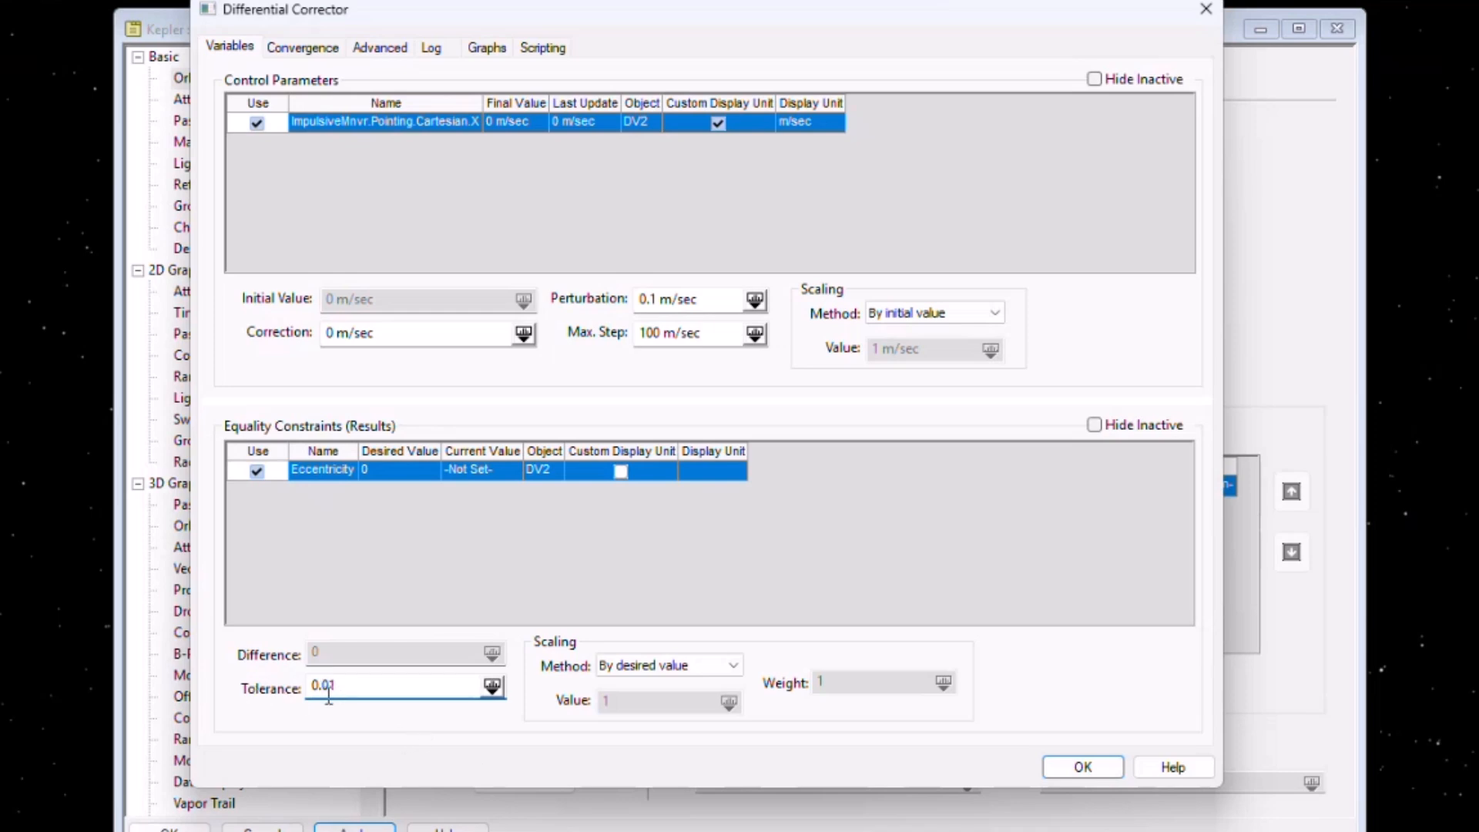
Set the DV2 control's maximum step to 300 m/sec and accept the corrector settings.
{"action": "left_click", "coordinate": [643, 333]}
{"action": "key", "text": "Delete"}
{"action": "type", "text": "3"}
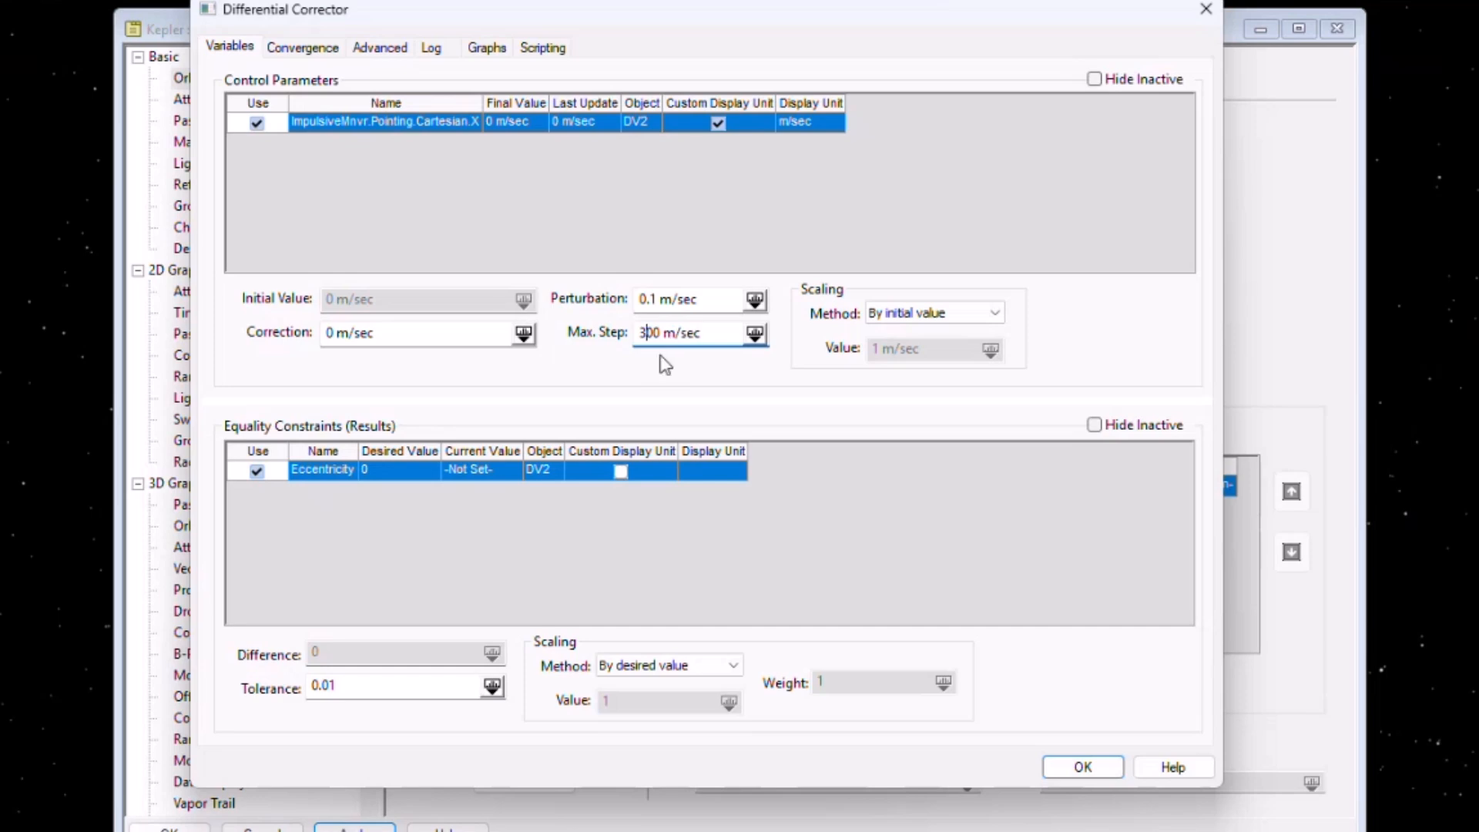
{"action": "left_click", "coordinate": [1078, 766]}
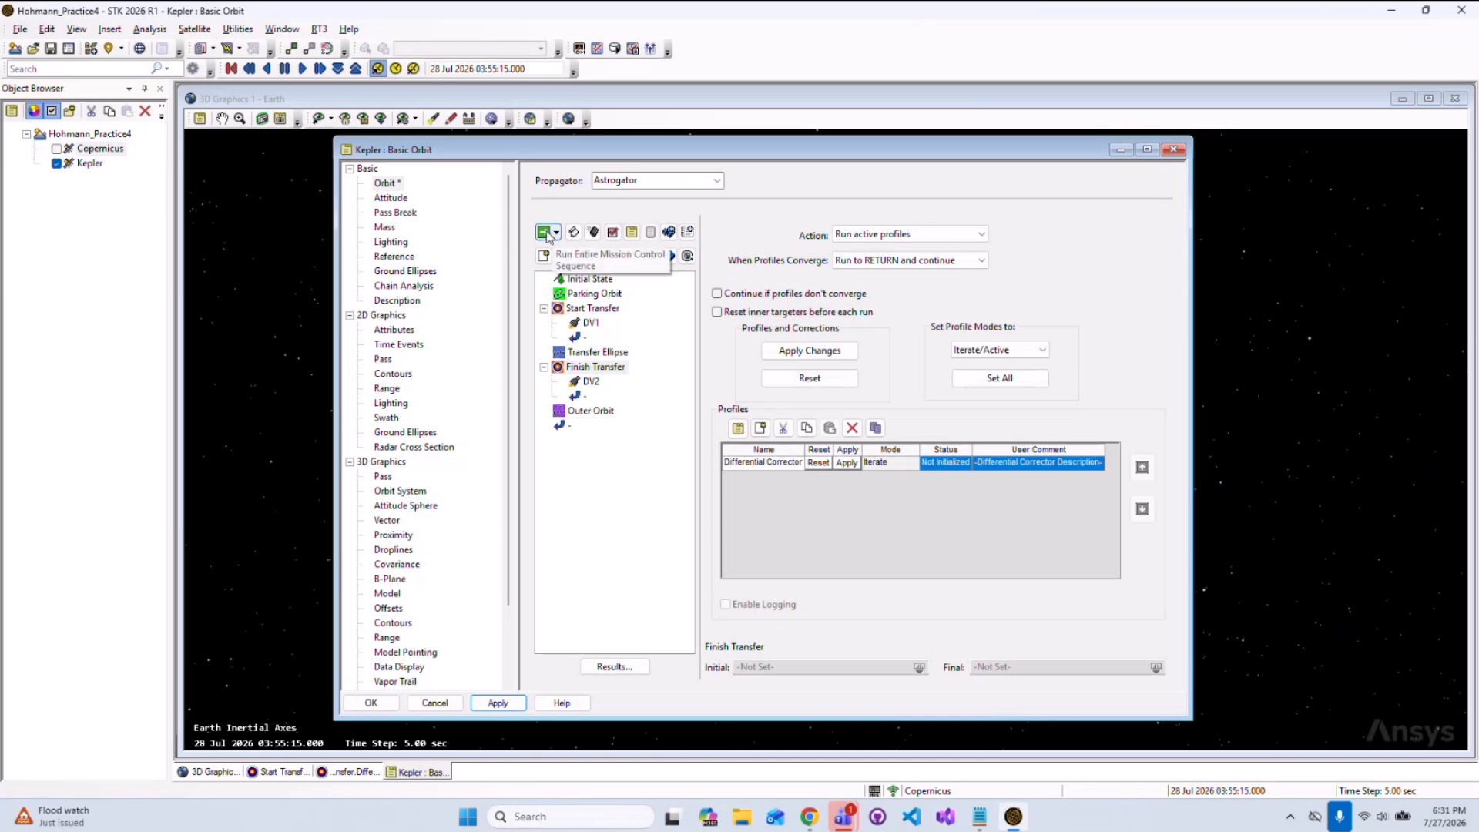
Run the entire mission control sequence, review both differential corrector result windows and minimize them.
{"action": "left_click", "coordinate": [544, 232]}
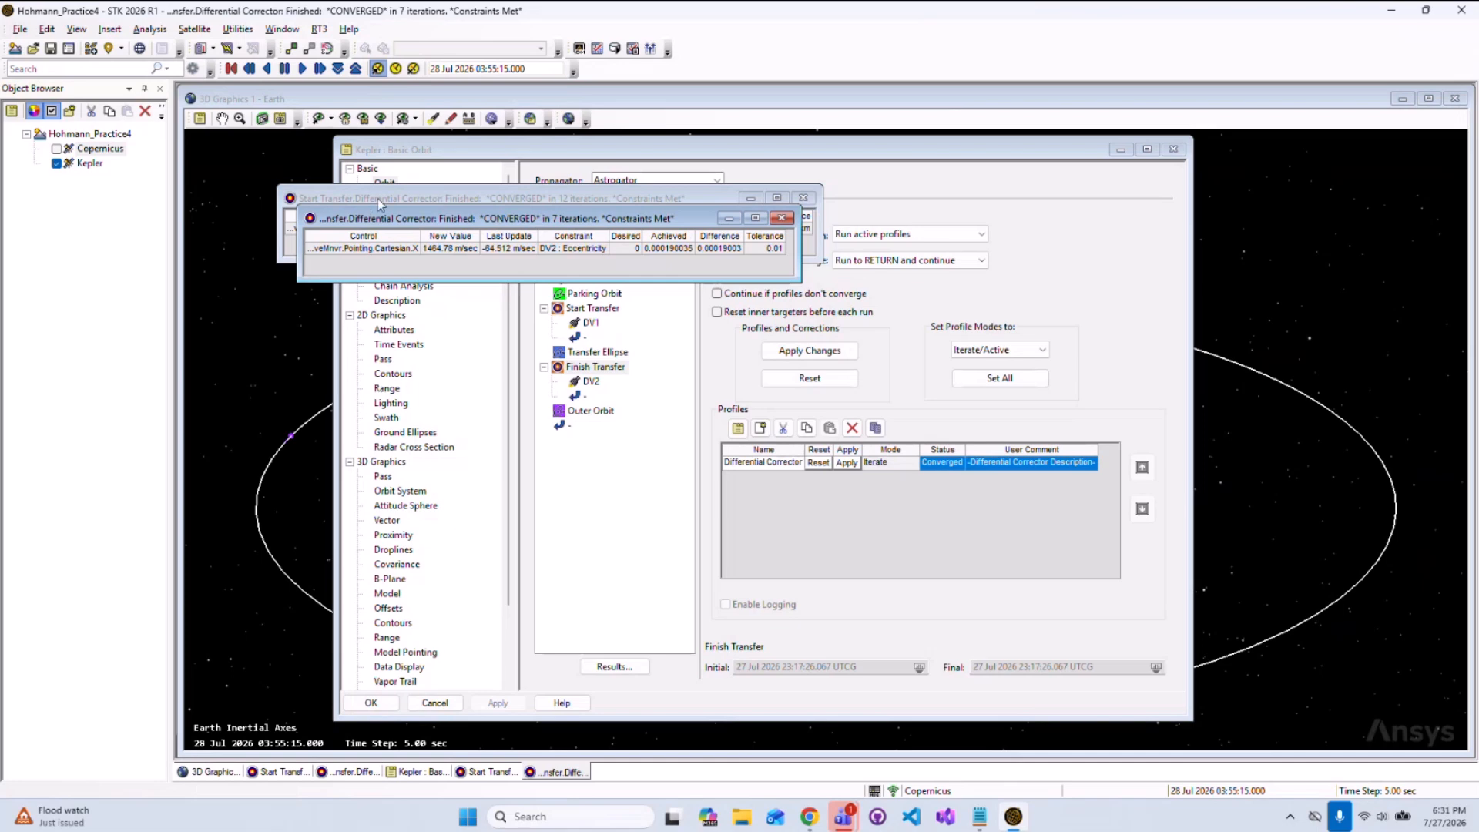
{"action": "left_click_drag", "start_coordinate": [457, 224], "coordinate": [454, 291]}
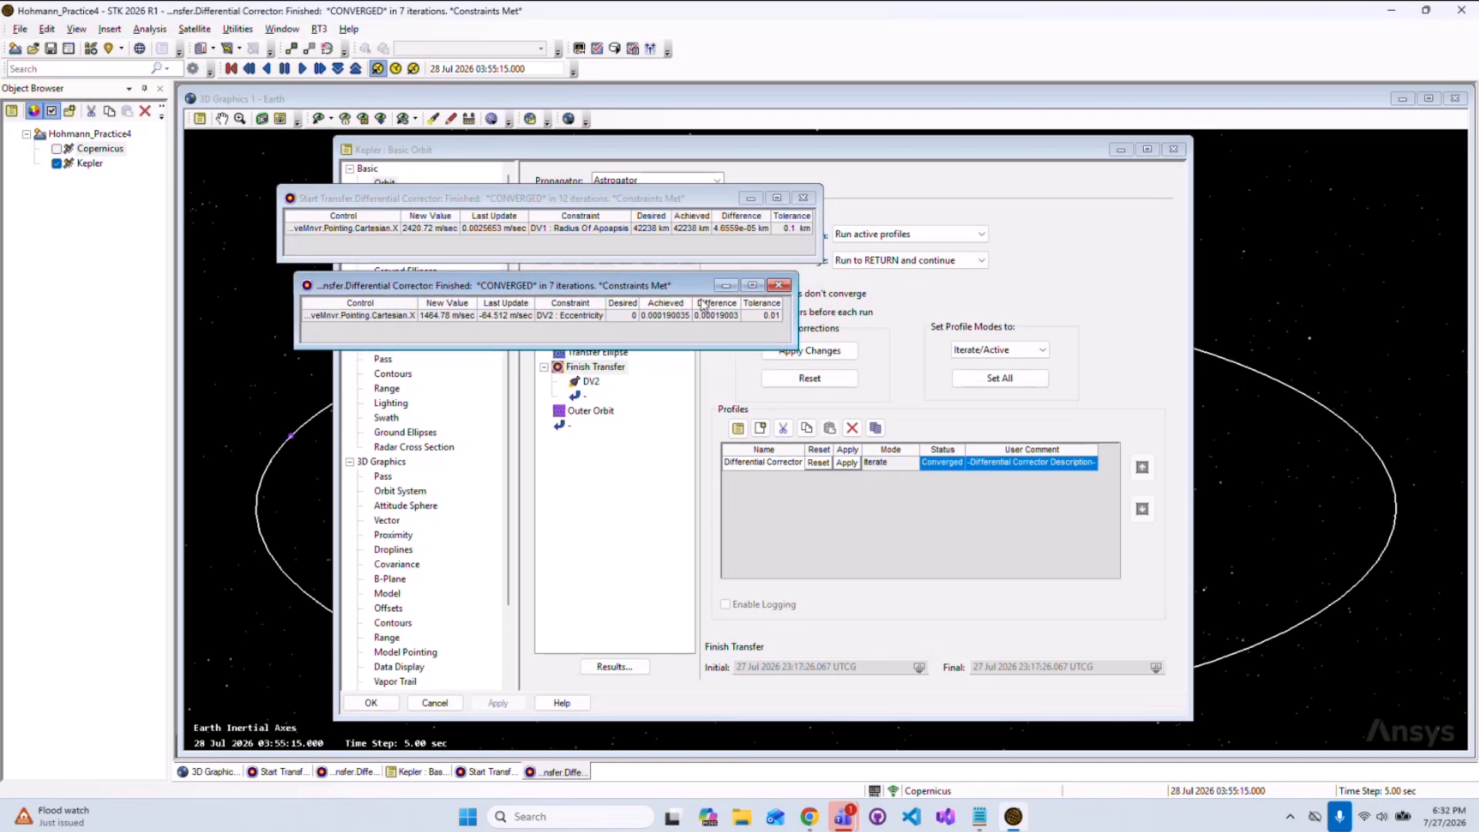
{"action": "left_click", "coordinate": [750, 198]}
{"action": "left_click", "coordinate": [725, 285]}
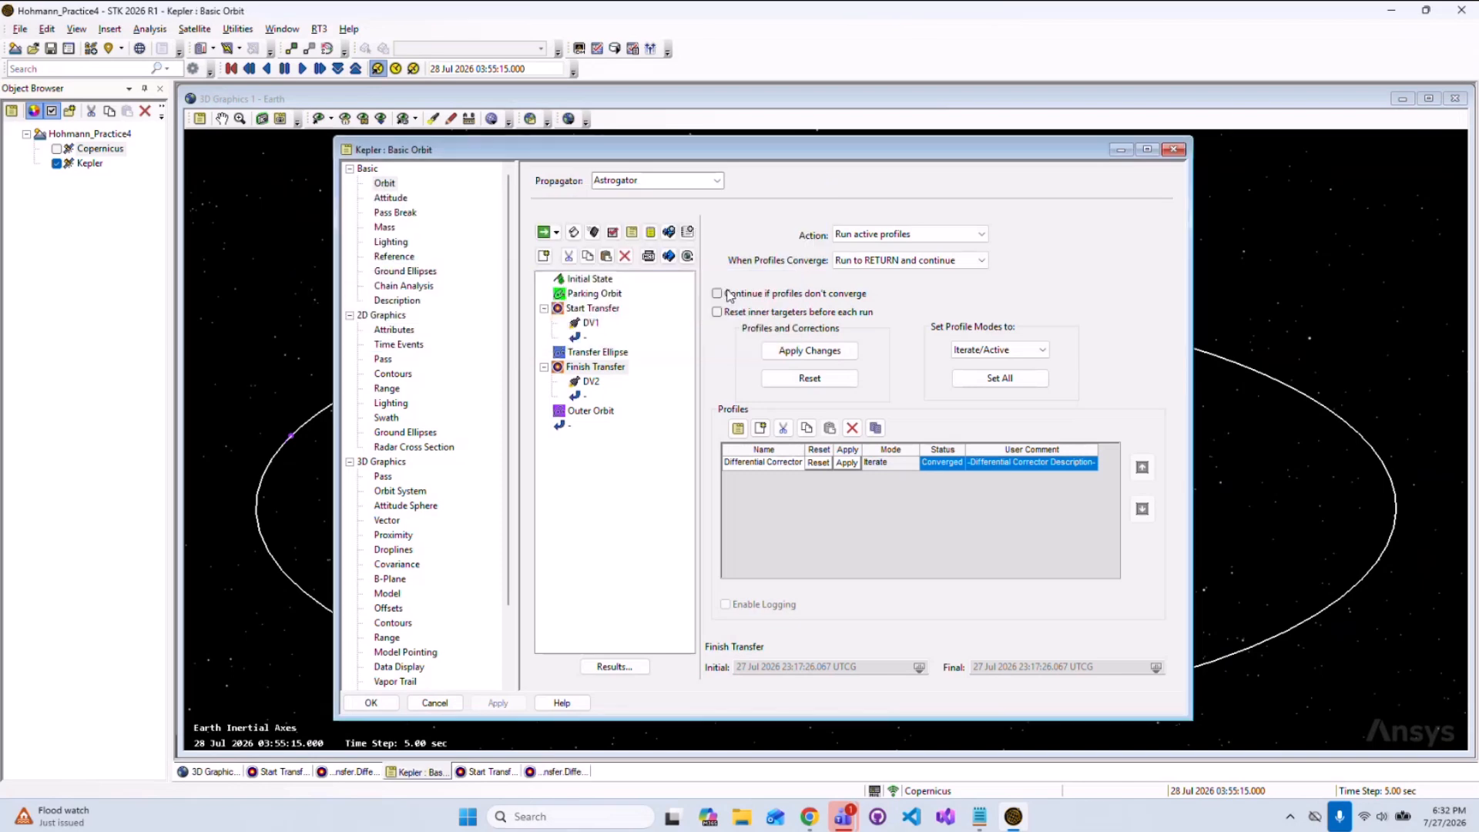
Examine Kepler's parking orbit, transfer path and outer orbit in the 3D view, and return to its orbit properties.
{"action": "left_click", "coordinate": [1122, 152]}
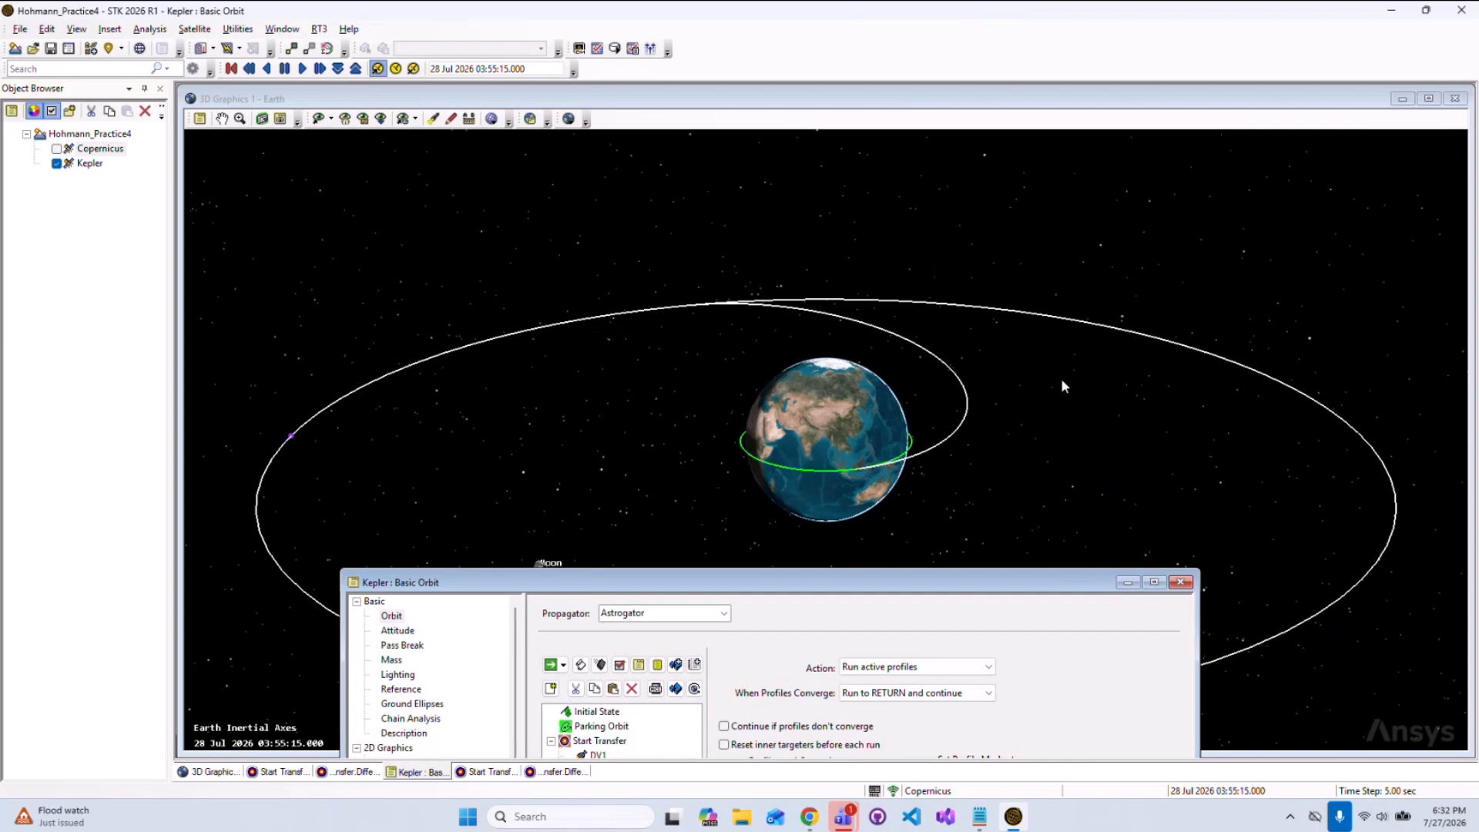
{"action": "left_click_drag", "start_coordinate": [1061, 378], "coordinate": [1065, 431]}
{"action": "scroll", "coordinate": [1055, 423], "scroll_direction": "down", "scroll_amount": 3}
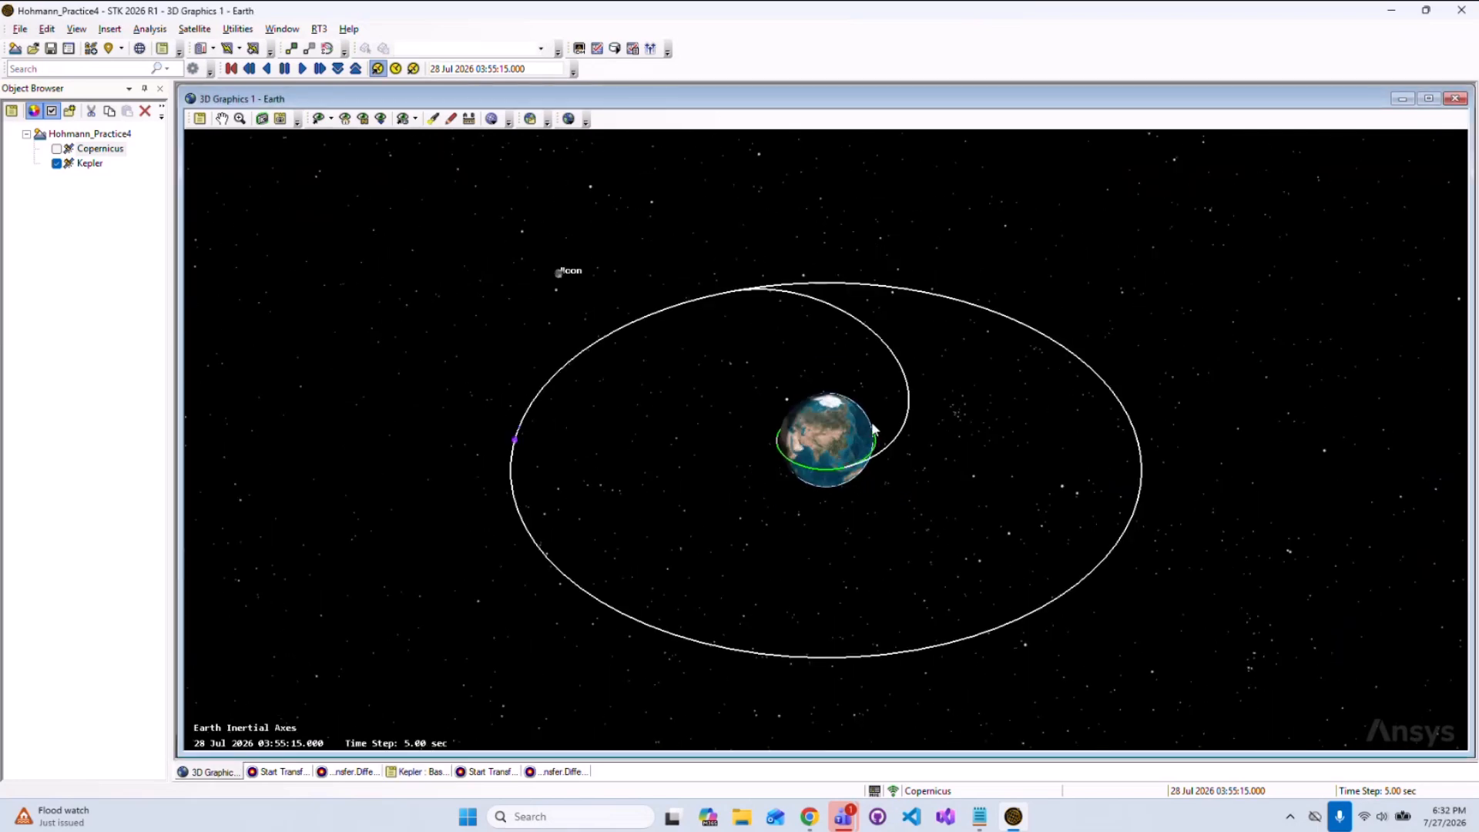
{"action": "left_click", "coordinate": [419, 772]}
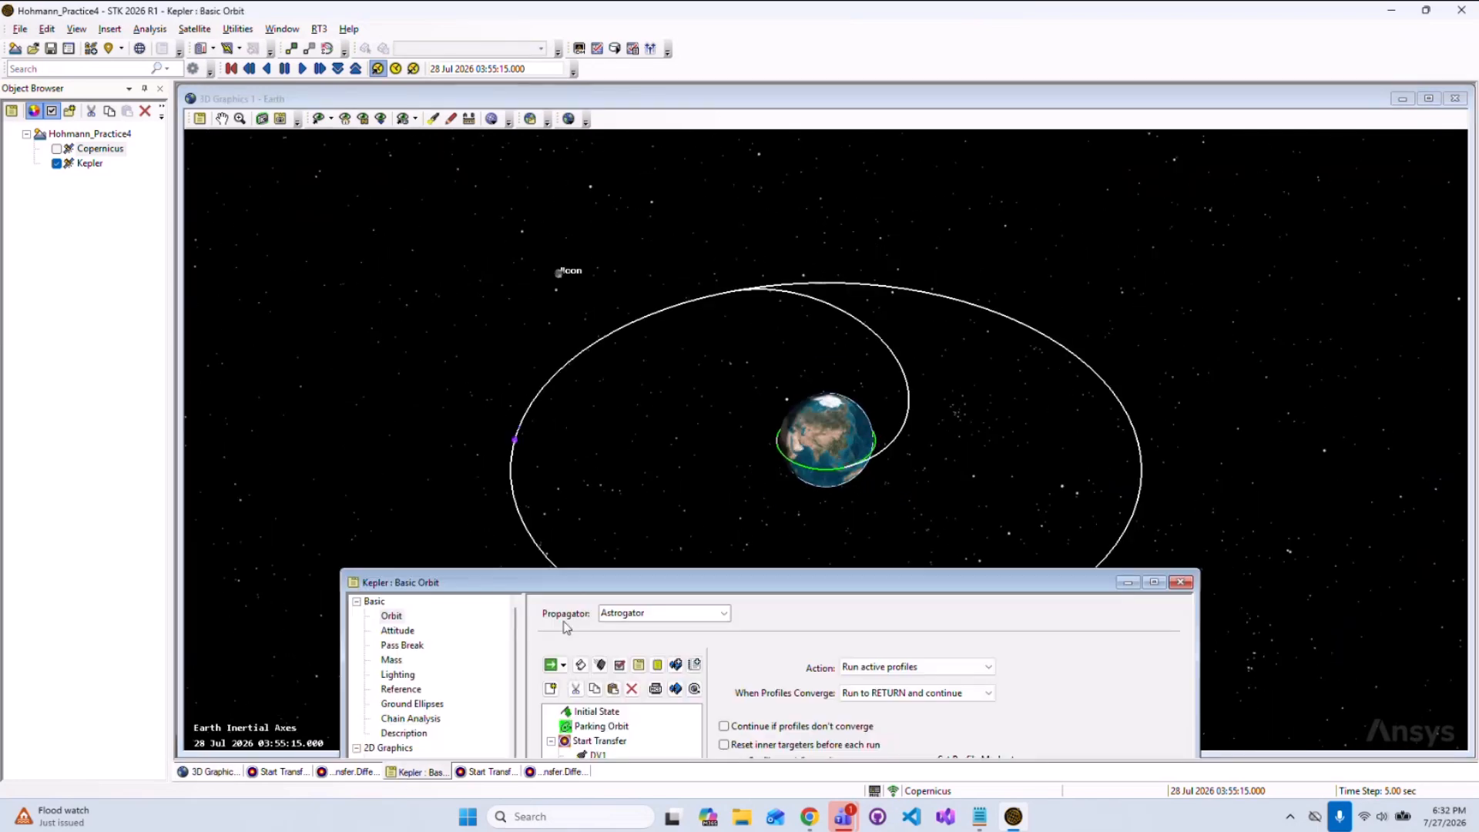
{"action": "left_click_drag", "start_coordinate": [580, 575], "coordinate": [549, 242]}
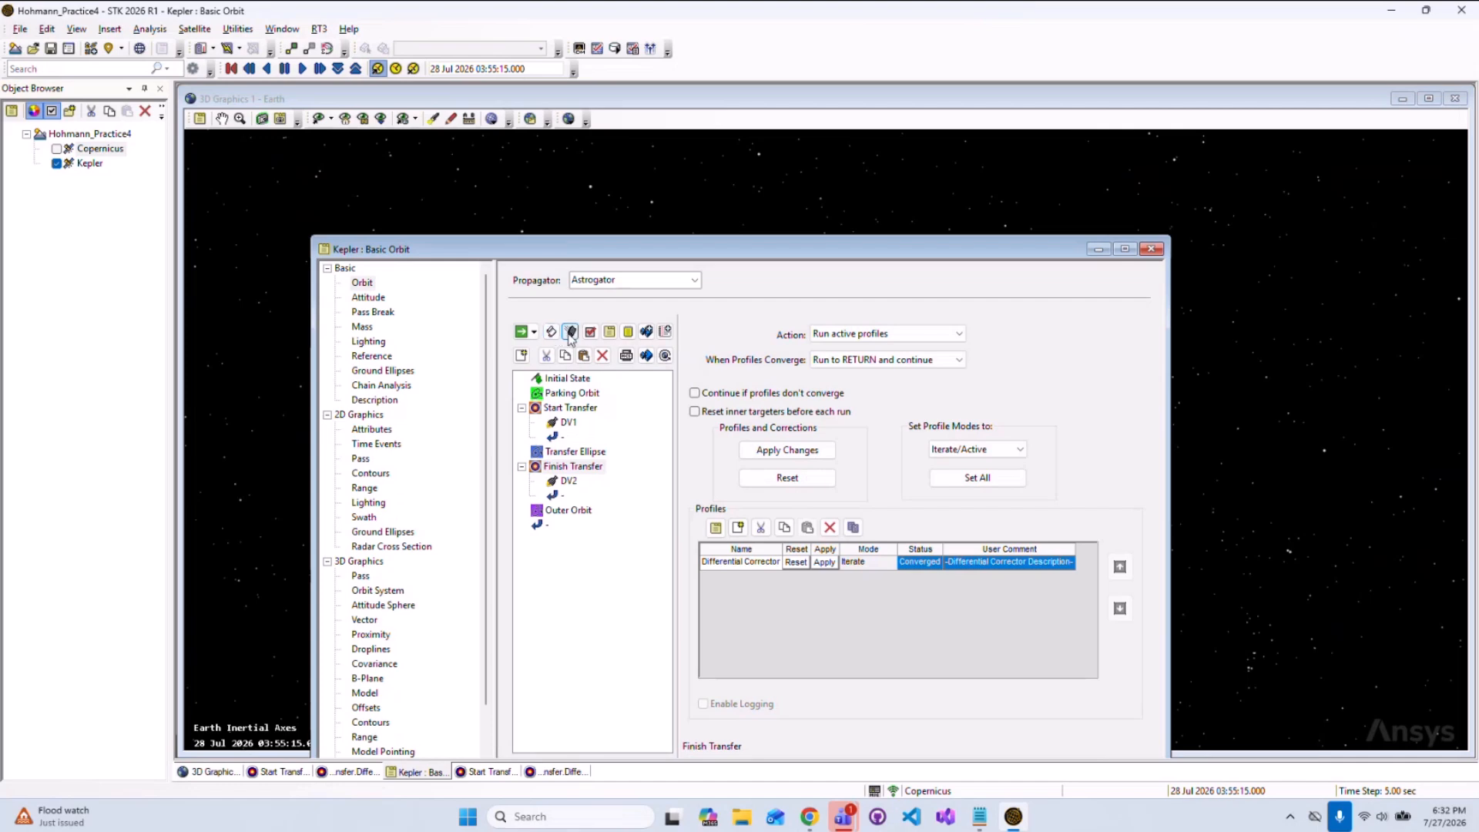
Uncover the 3D view behind Kepler's orbit properties and examine the displayed outer orbit track.
{"action": "left_click_drag", "start_coordinate": [547, 249], "coordinate": [604, 694]}
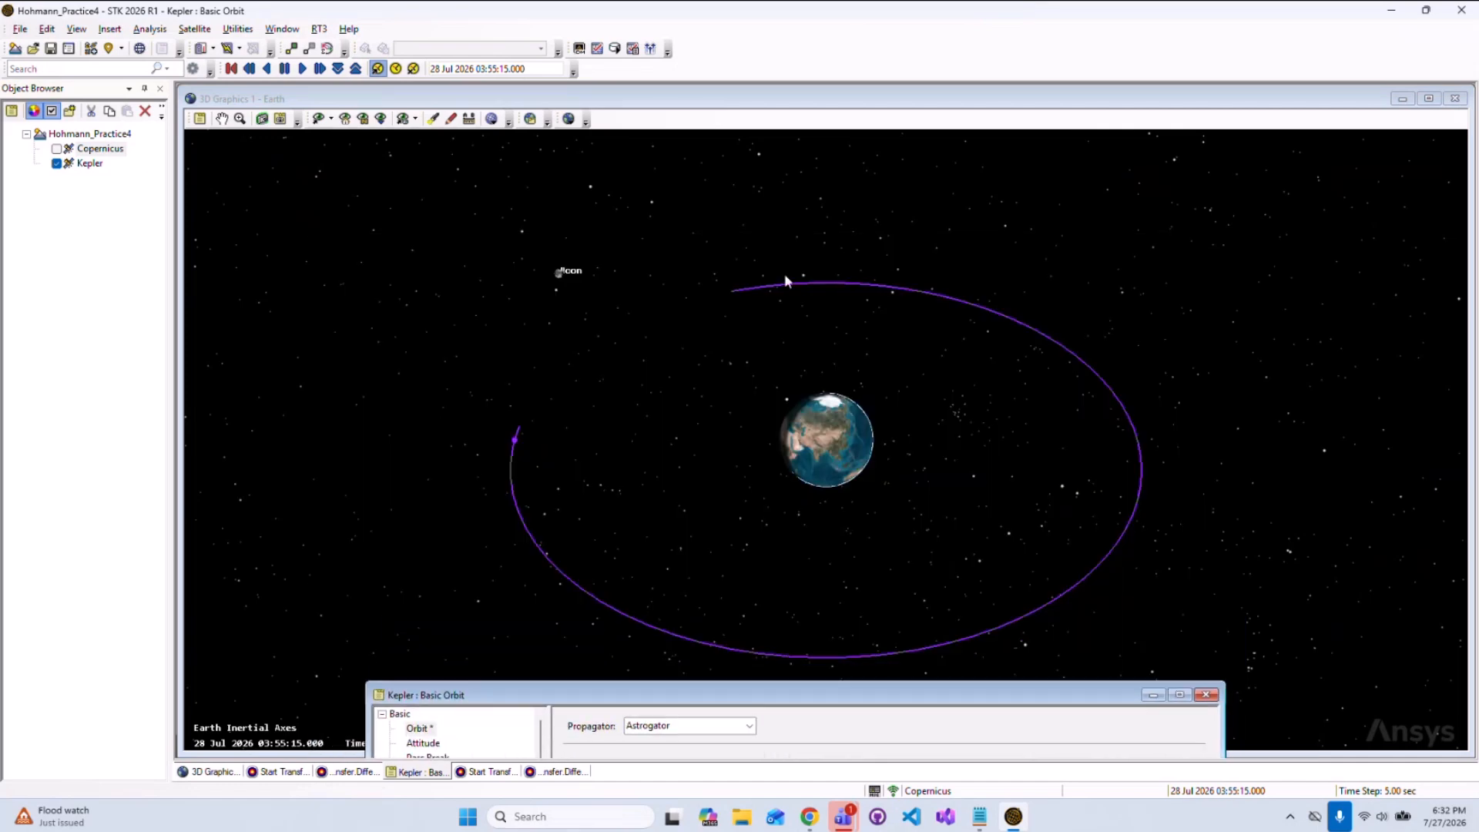
{"action": "left_click_drag", "start_coordinate": [757, 695], "coordinate": [769, 176]}
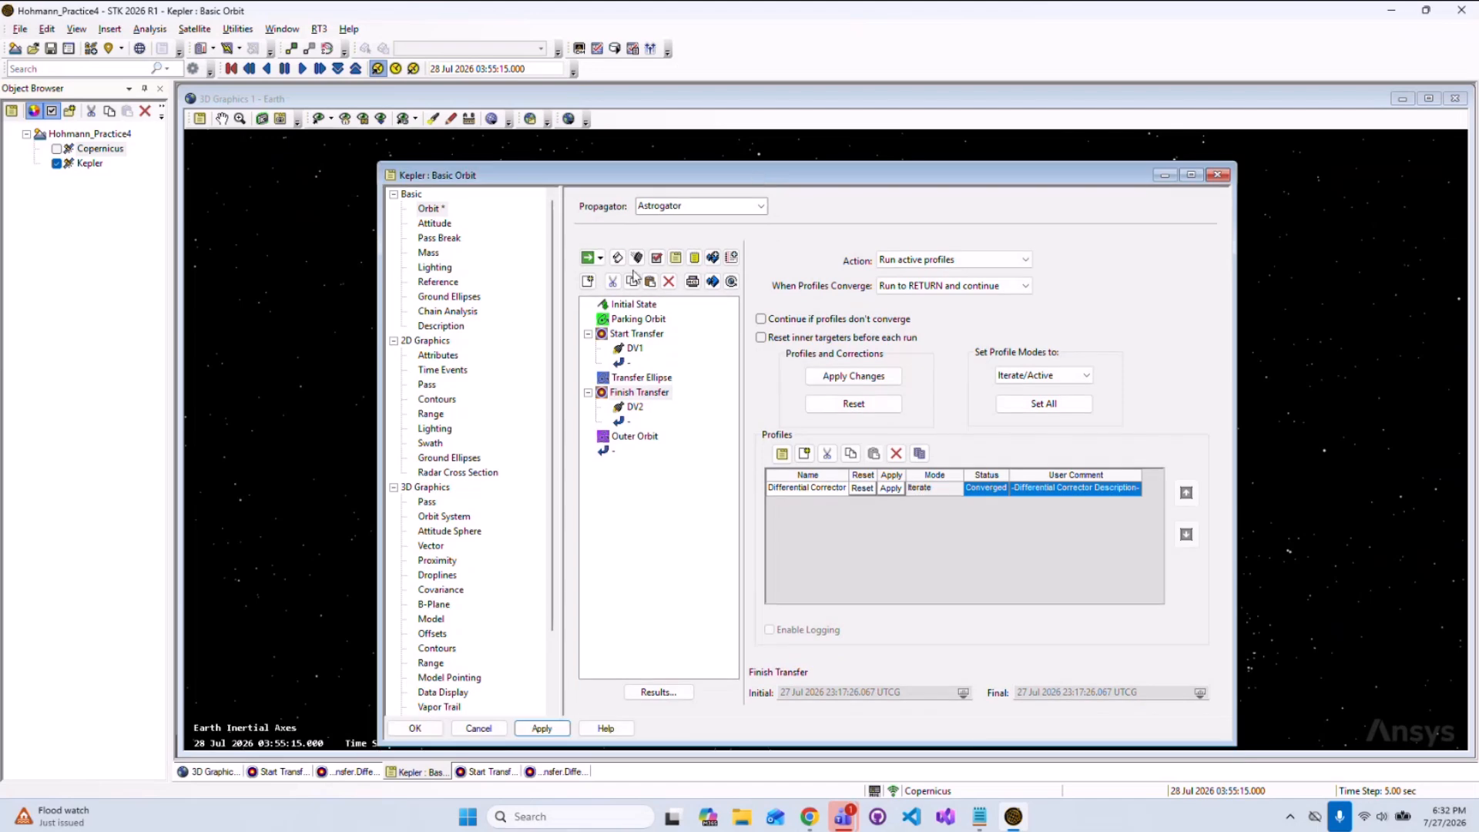
{"action": "left_click", "coordinate": [600, 257]}
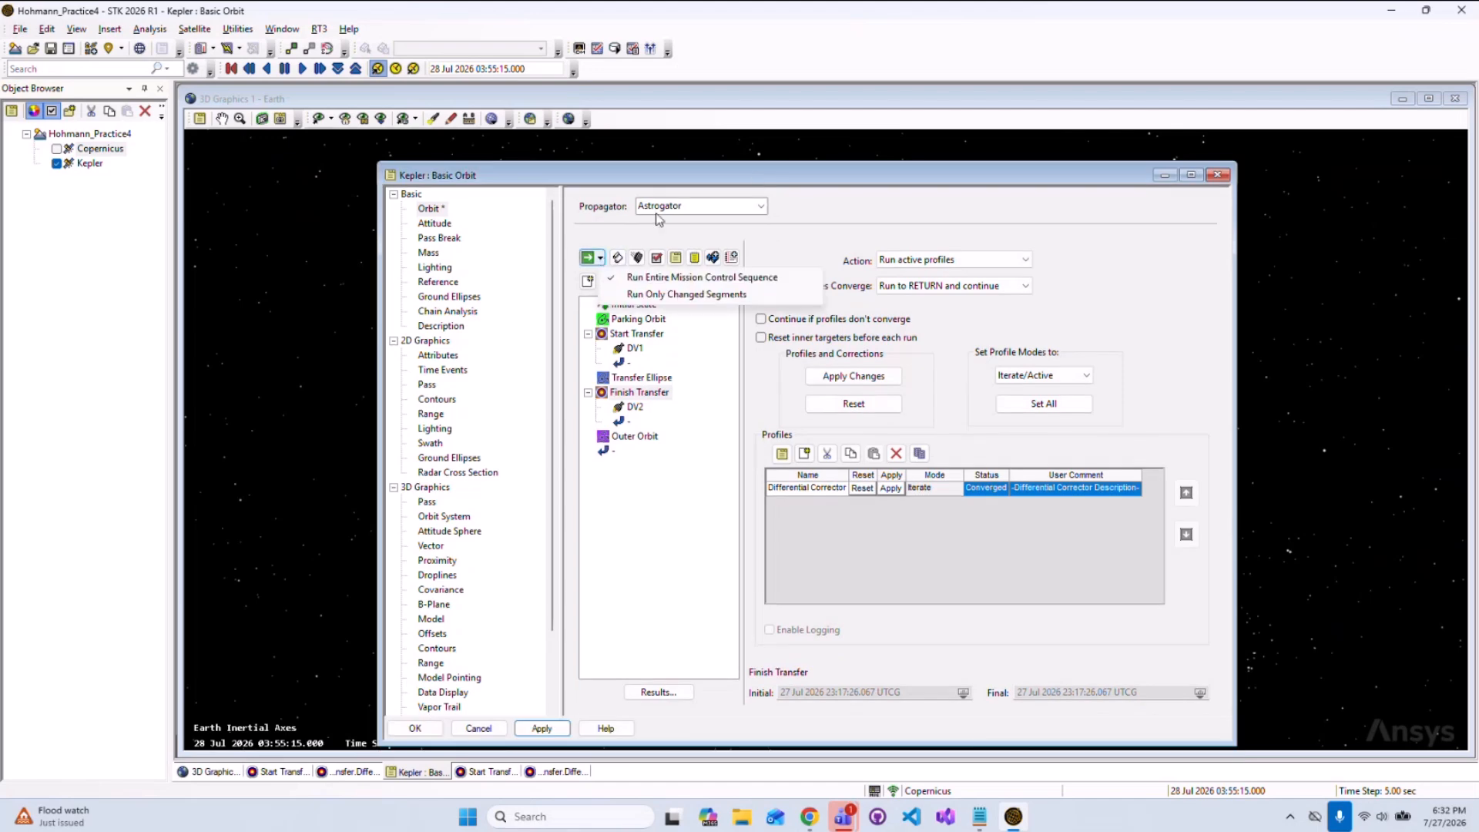
{"action": "left_click", "coordinate": [621, 239]}
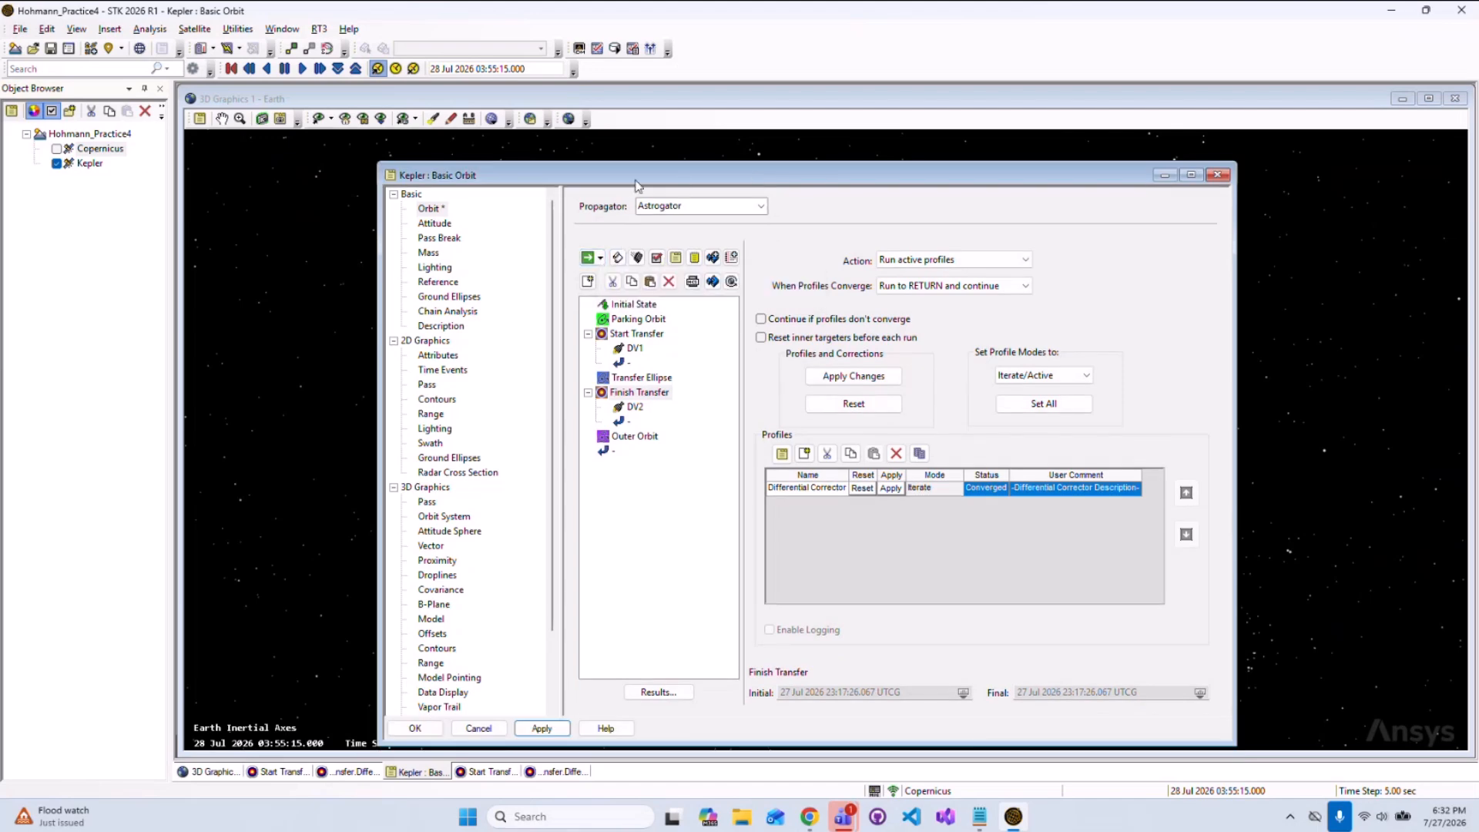
{"action": "left_click_drag", "start_coordinate": [635, 181], "coordinate": [631, 729]}
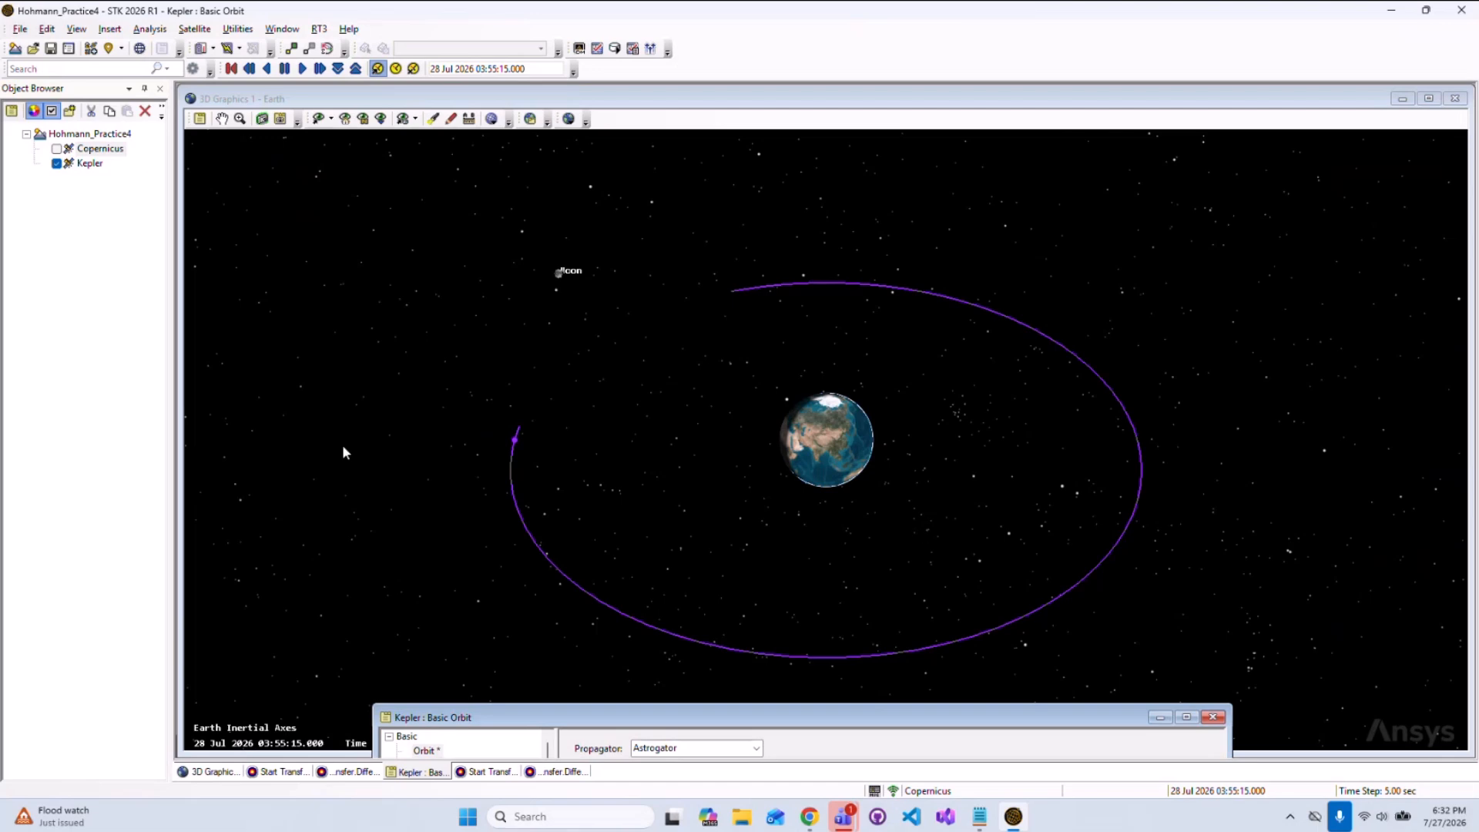
{"action": "left_click_drag", "start_coordinate": [810, 709], "coordinate": [817, 702]}
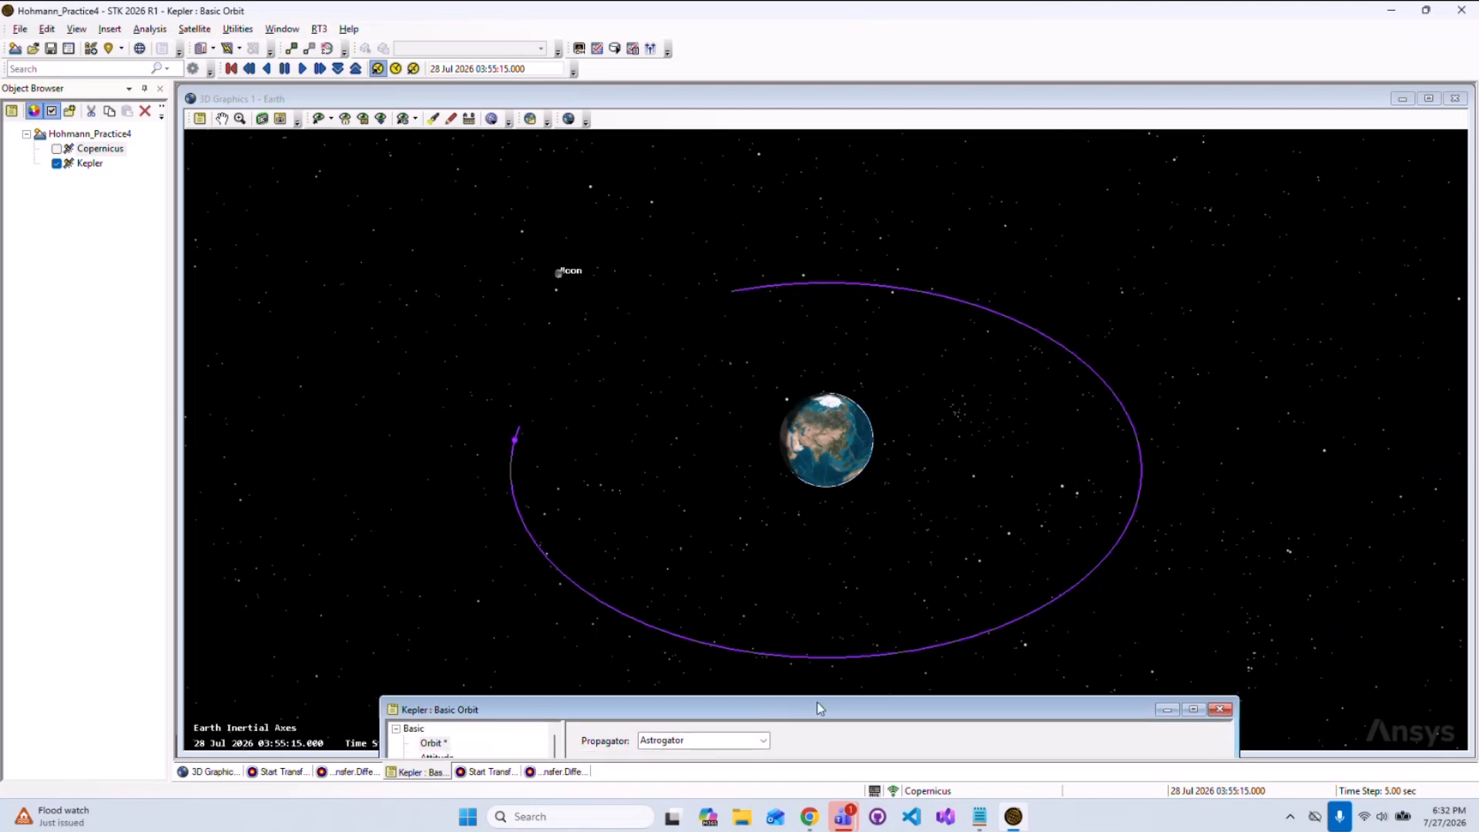
Reset the animation to the scenario start time and apply the pending changes to Kepler's orbit.
{"action": "left_click", "coordinate": [233, 70]}
{"action": "left_click_drag", "start_coordinate": [786, 710], "coordinate": [750, 157]}
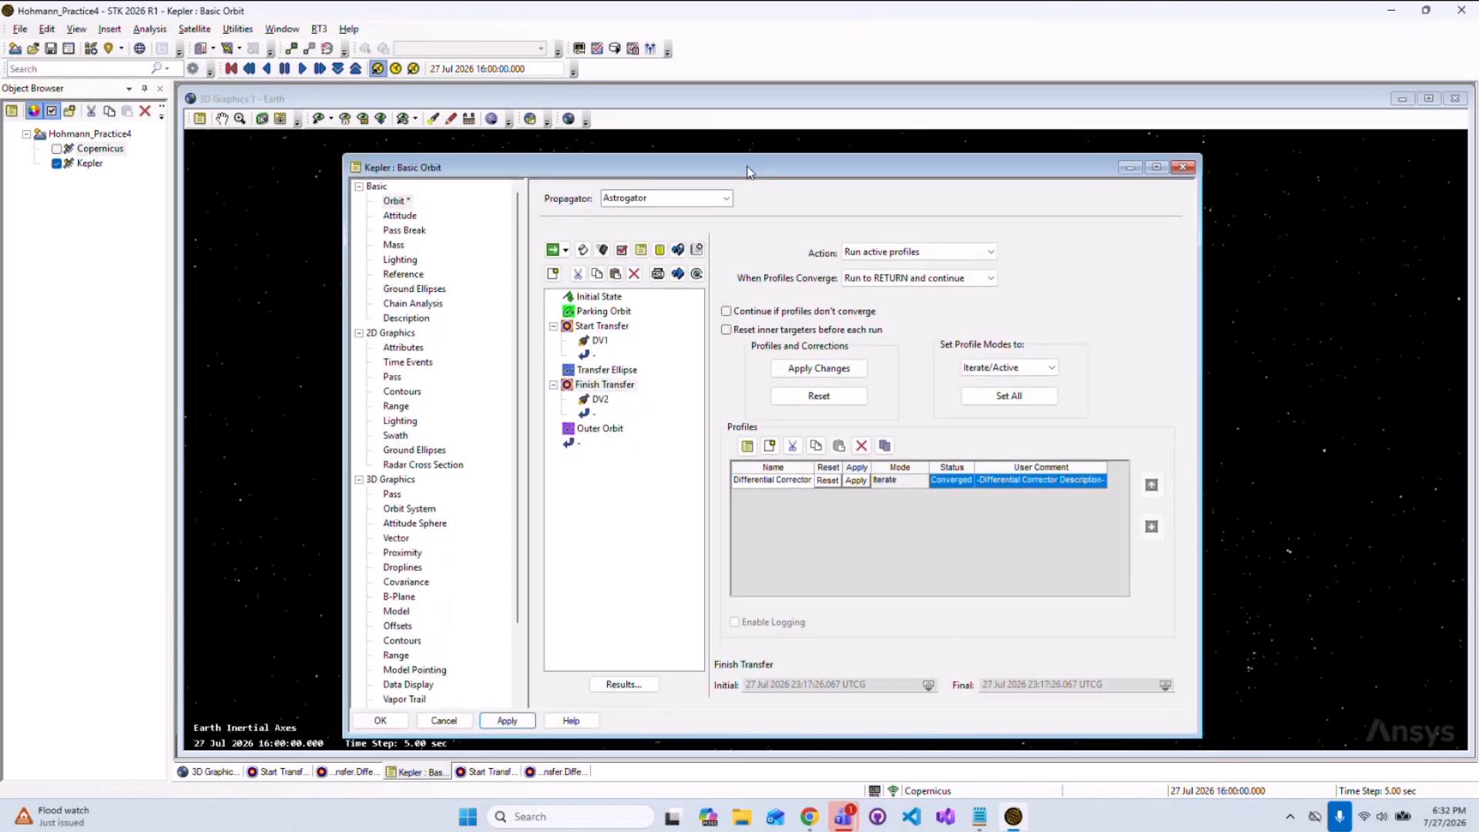
{"action": "left_click", "coordinate": [506, 720]}
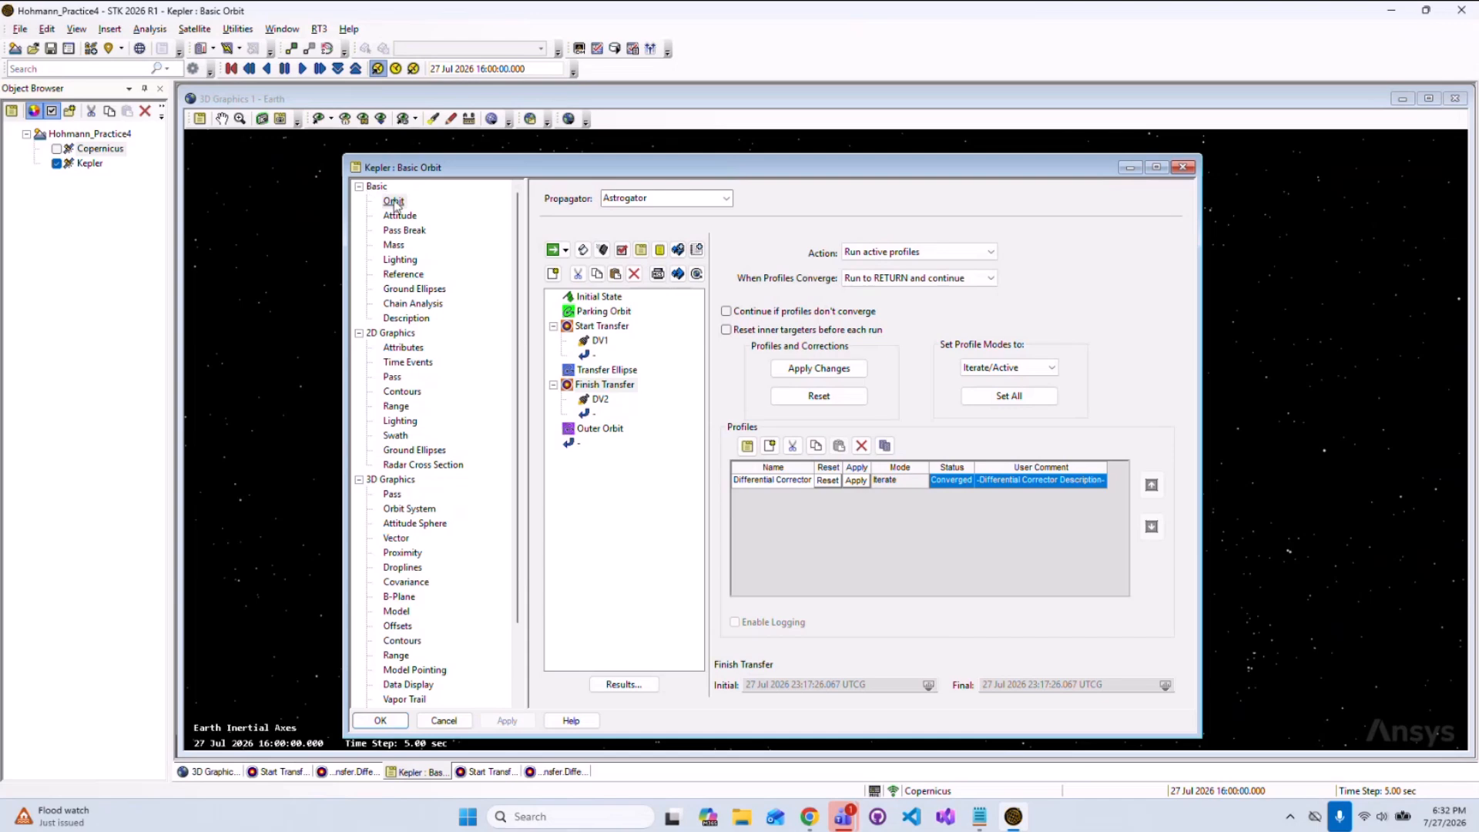
Set the lead type of Kepler's 3D orbit track to All and accept the properties.
{"action": "left_click", "coordinate": [392, 494]}
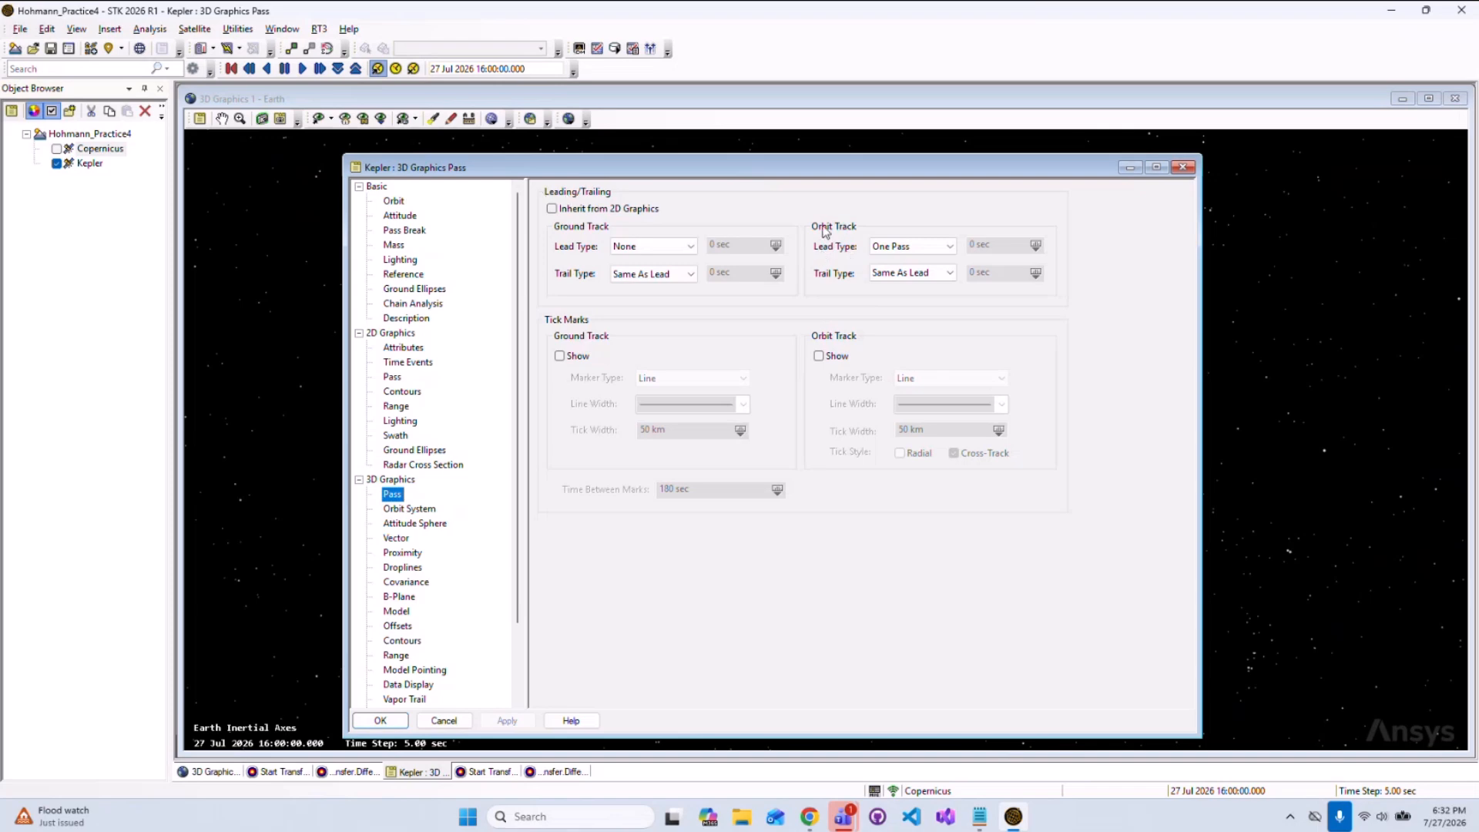
{"action": "left_click", "coordinate": [913, 246]}
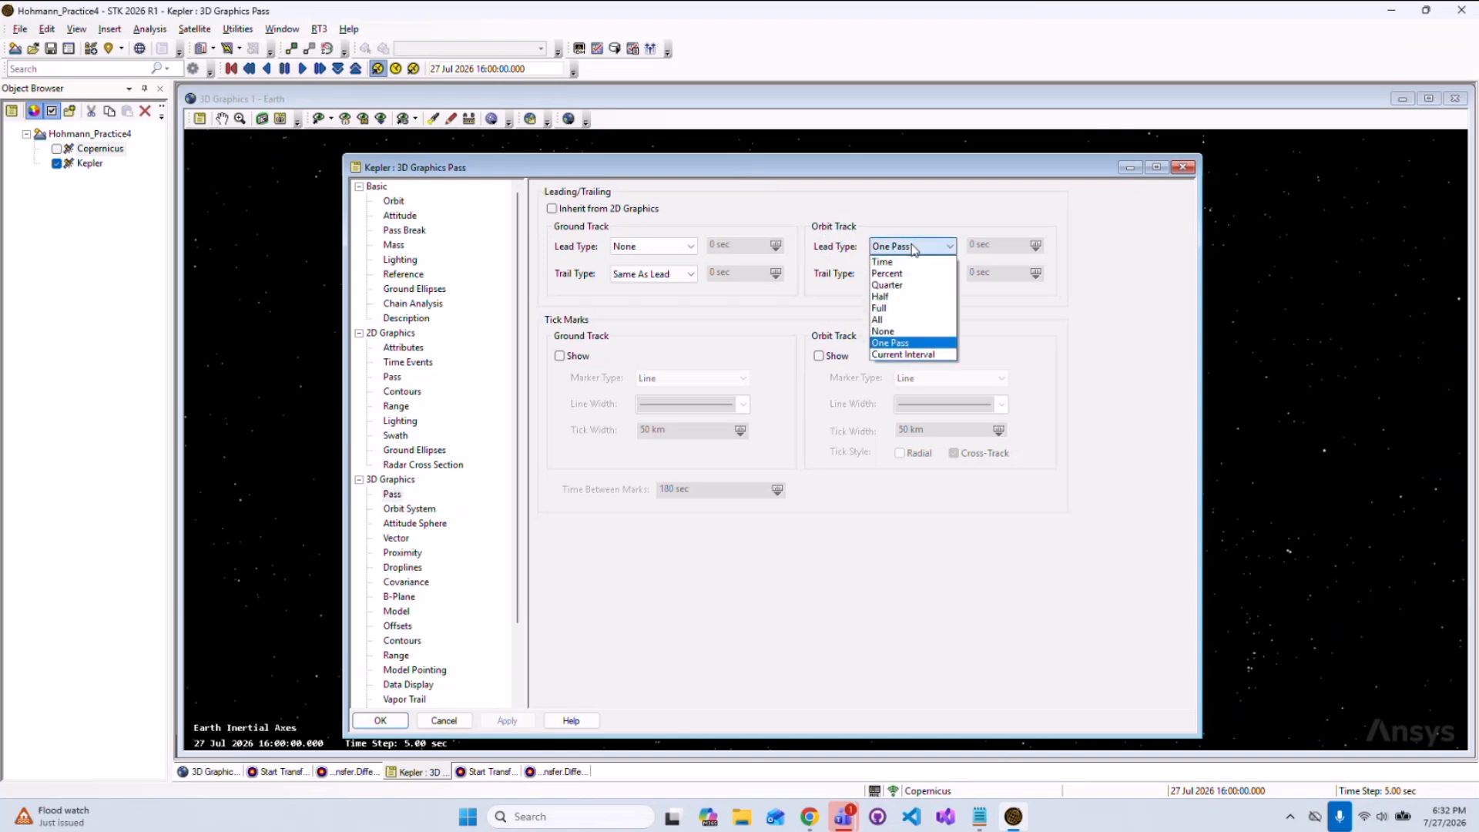
{"action": "left_click", "coordinate": [886, 319]}
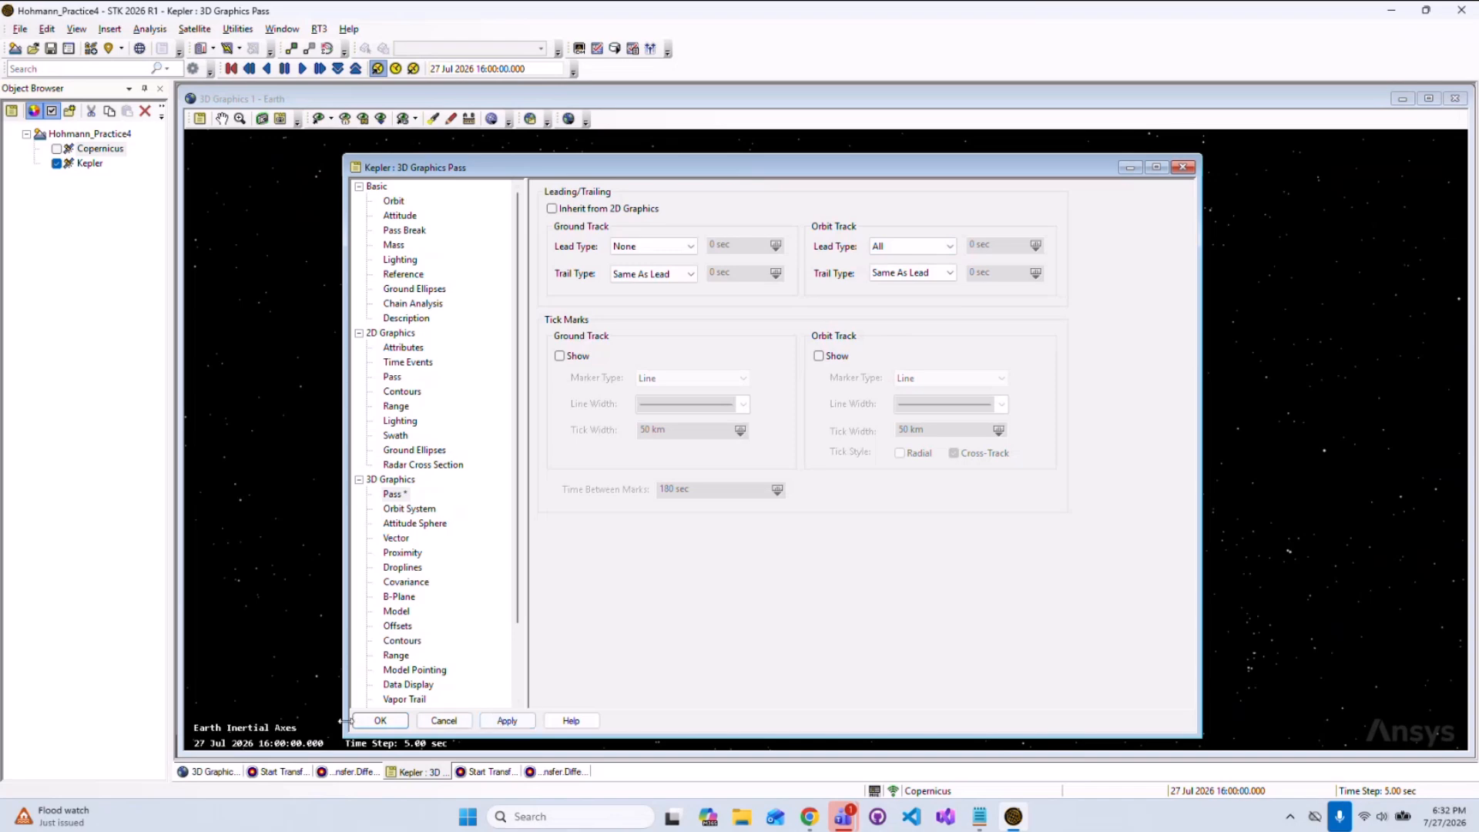
{"action": "left_click", "coordinate": [374, 720]}
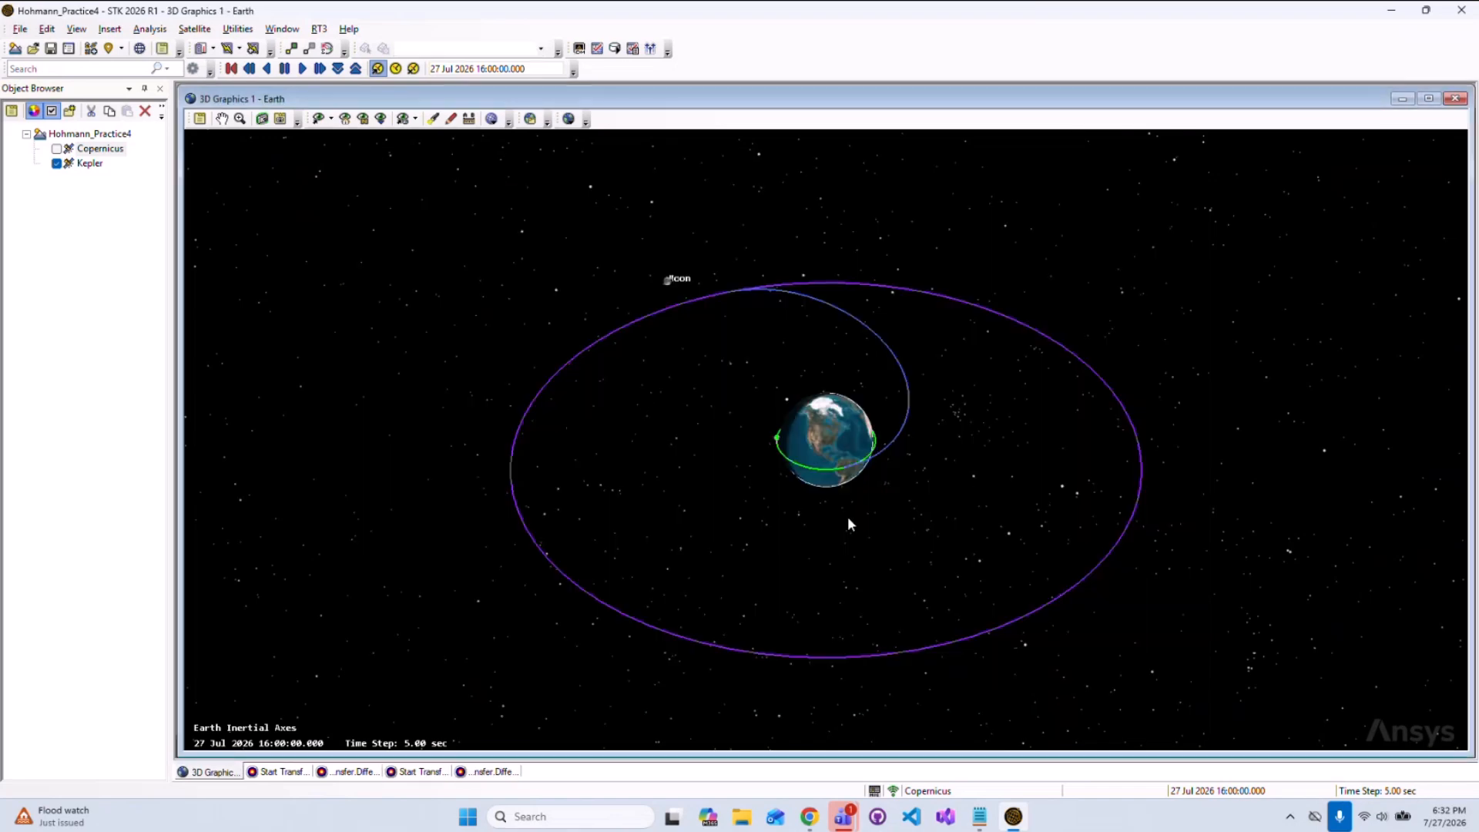
Inspect the full trajectory in 3D, playing the animation along the parking orbit and pausing it near the transfer start.
{"action": "left_click_drag", "start_coordinate": [849, 518], "coordinate": [927, 470]}
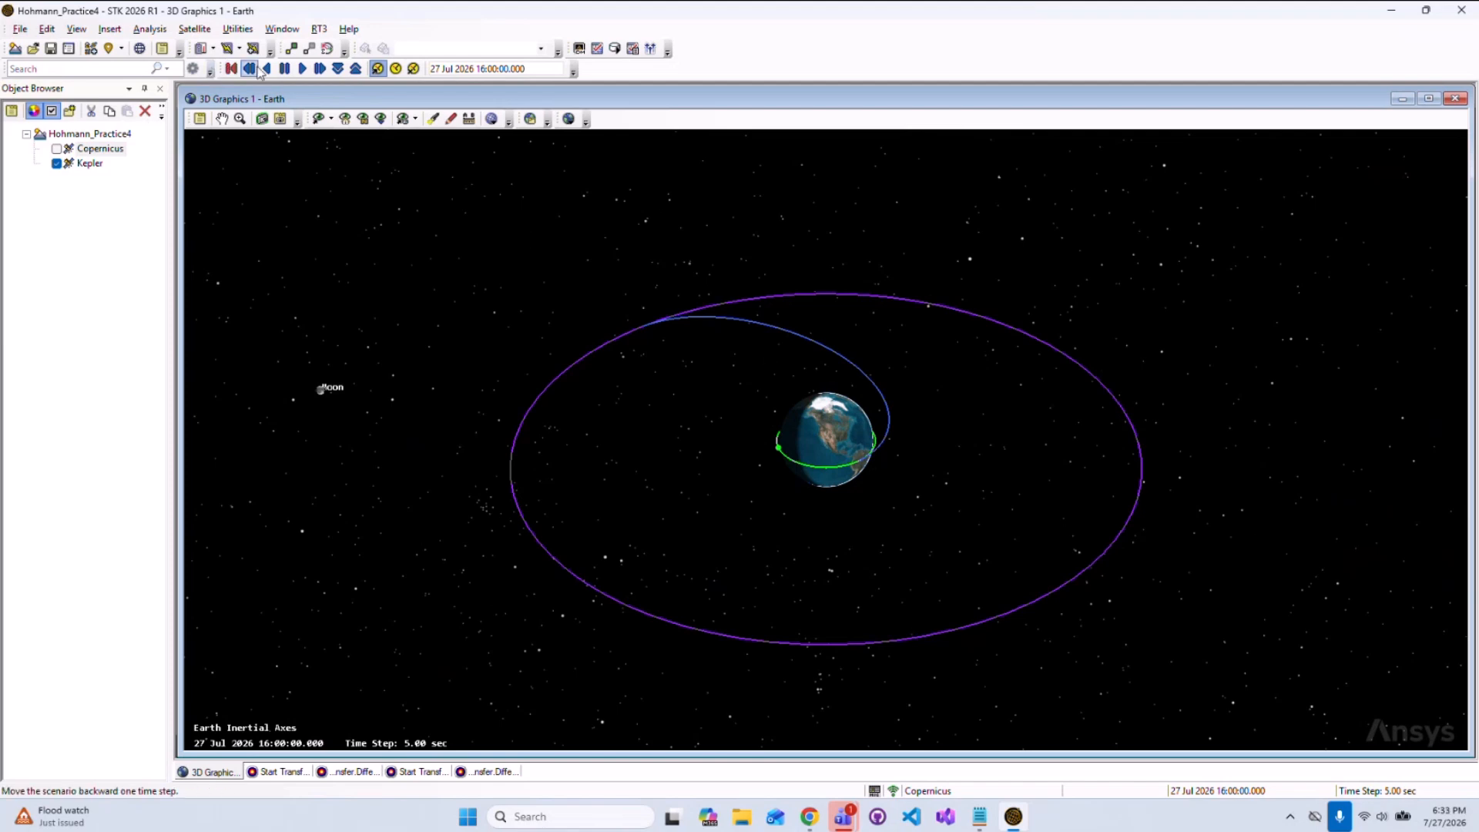
{"action": "left_click", "coordinate": [302, 69]}
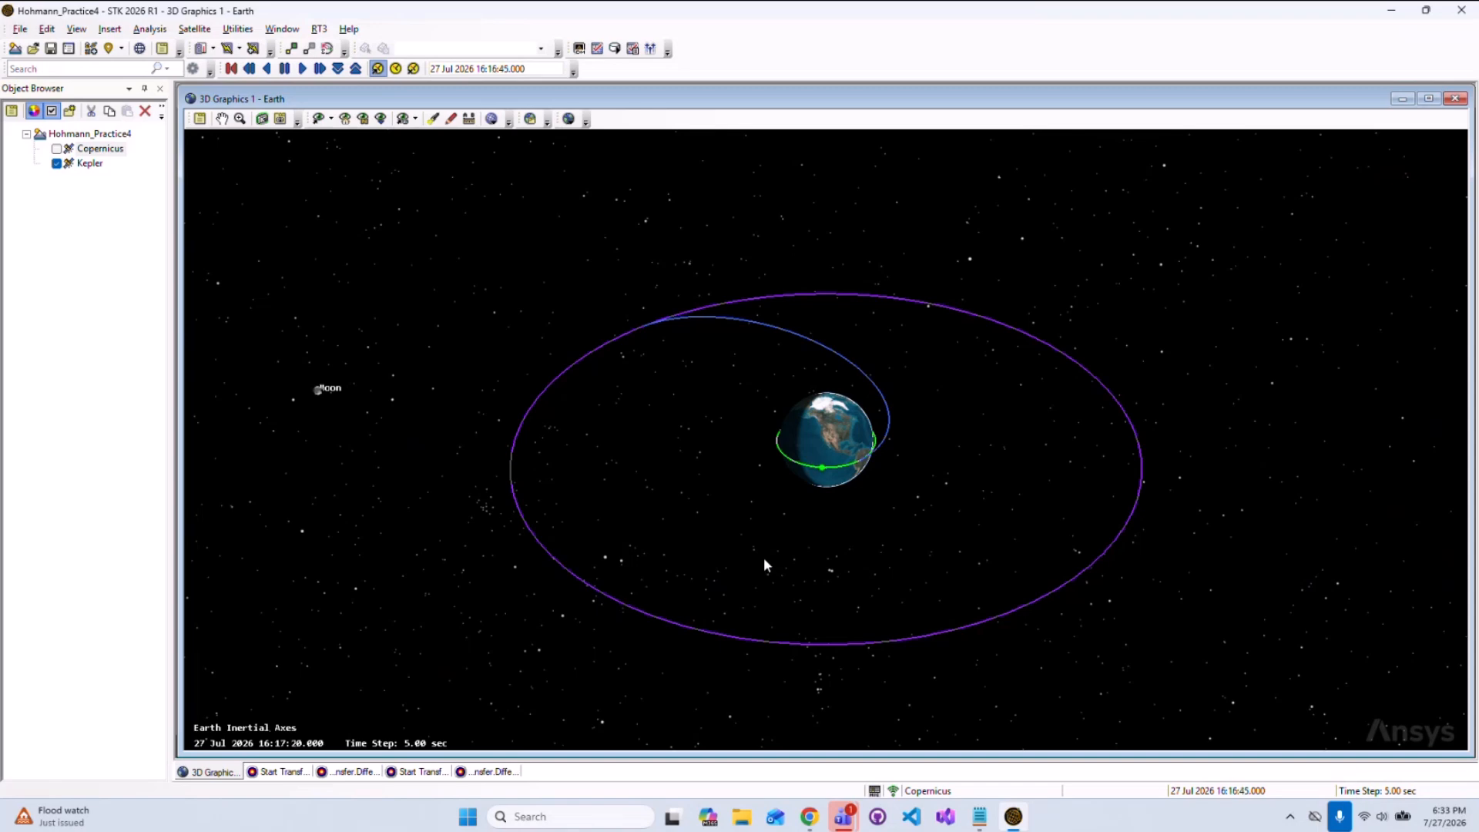
{"action": "left_click", "coordinate": [285, 68]}
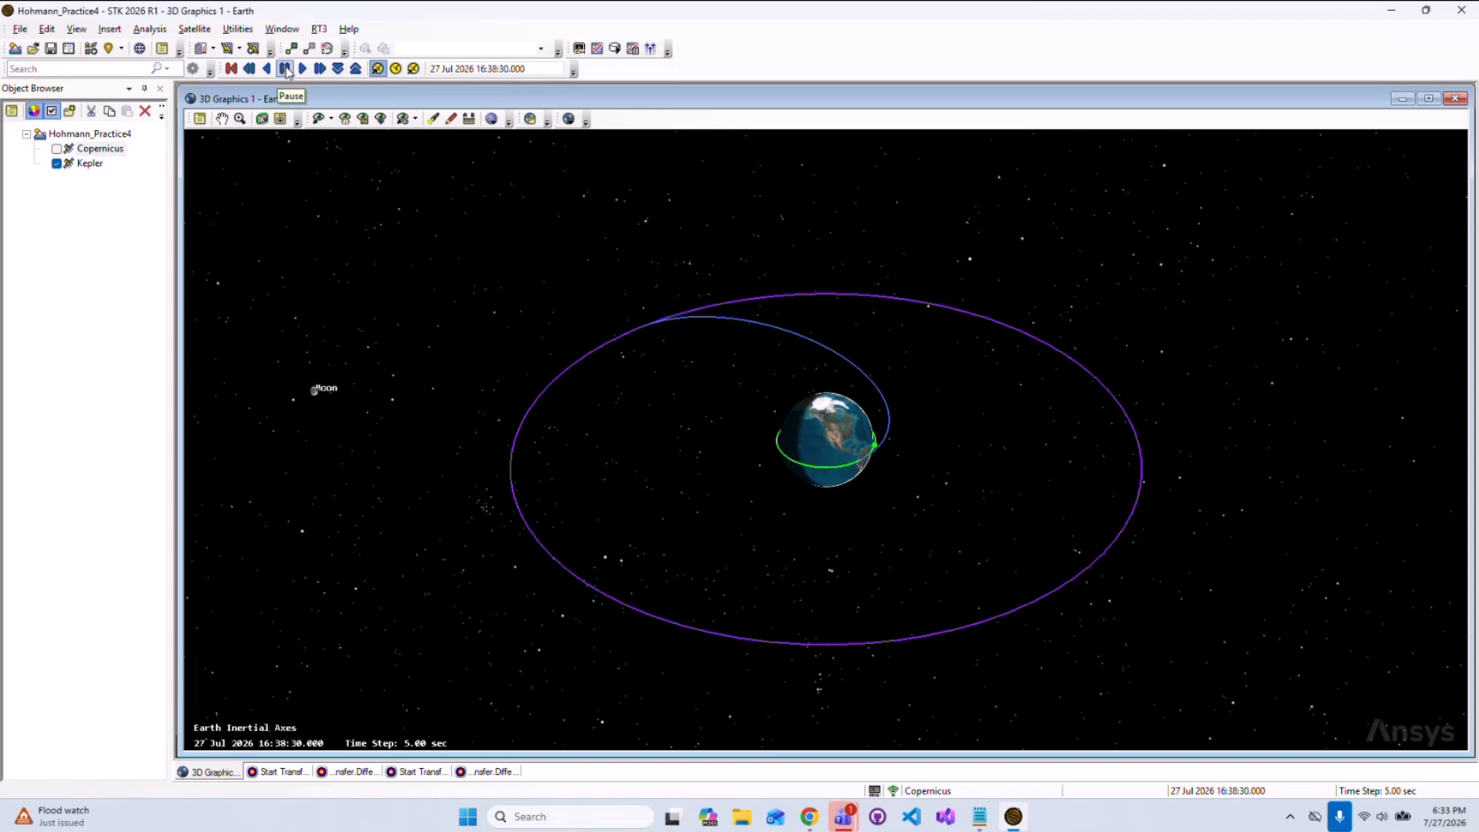
Reopen Kepler's orbit properties, generate the Initial State segment summary and enlarge its window for reading.
{"action": "right_click", "coordinate": [98, 165]}
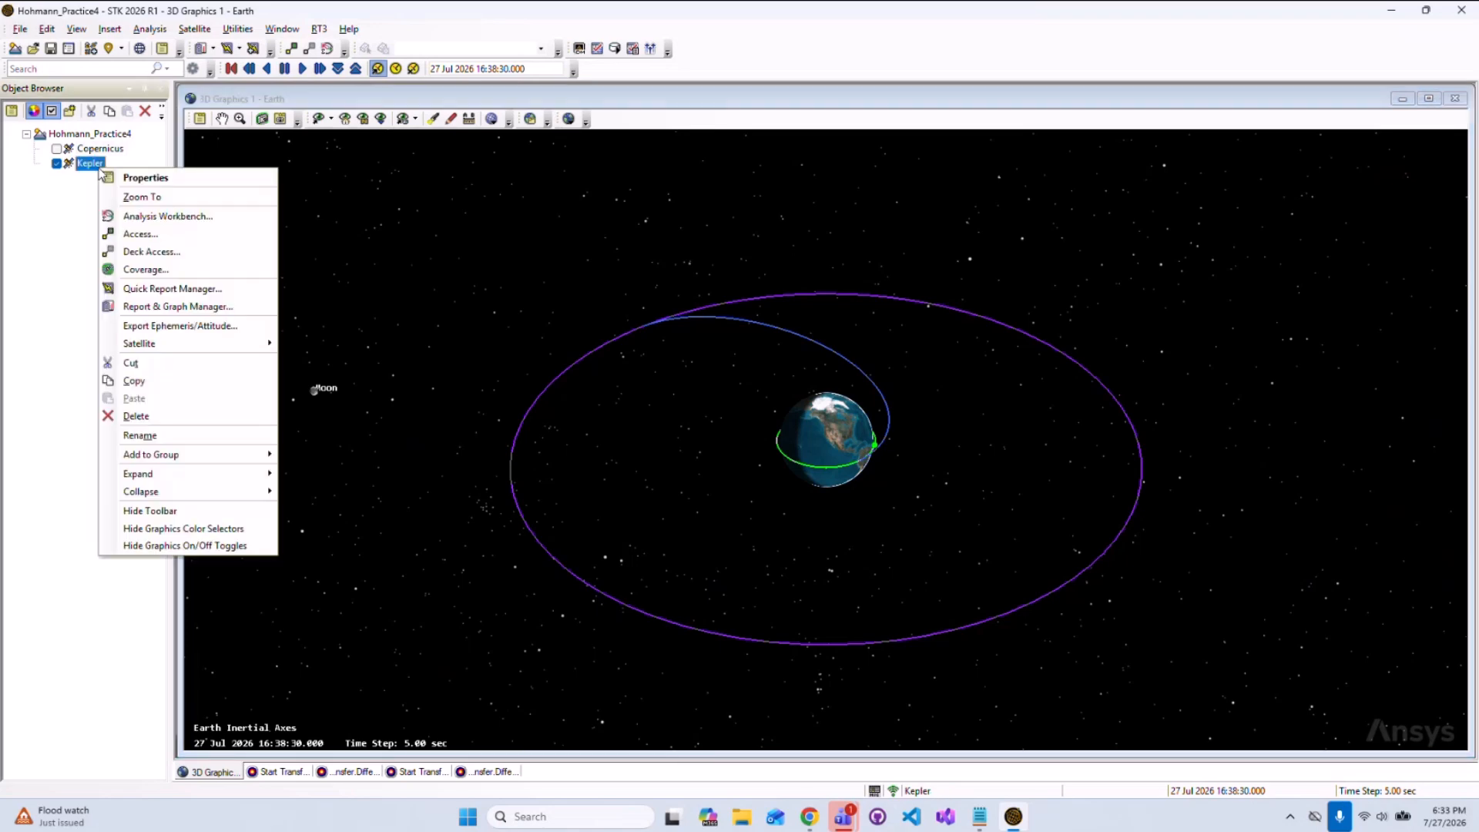
{"action": "left_click", "coordinate": [115, 175]}
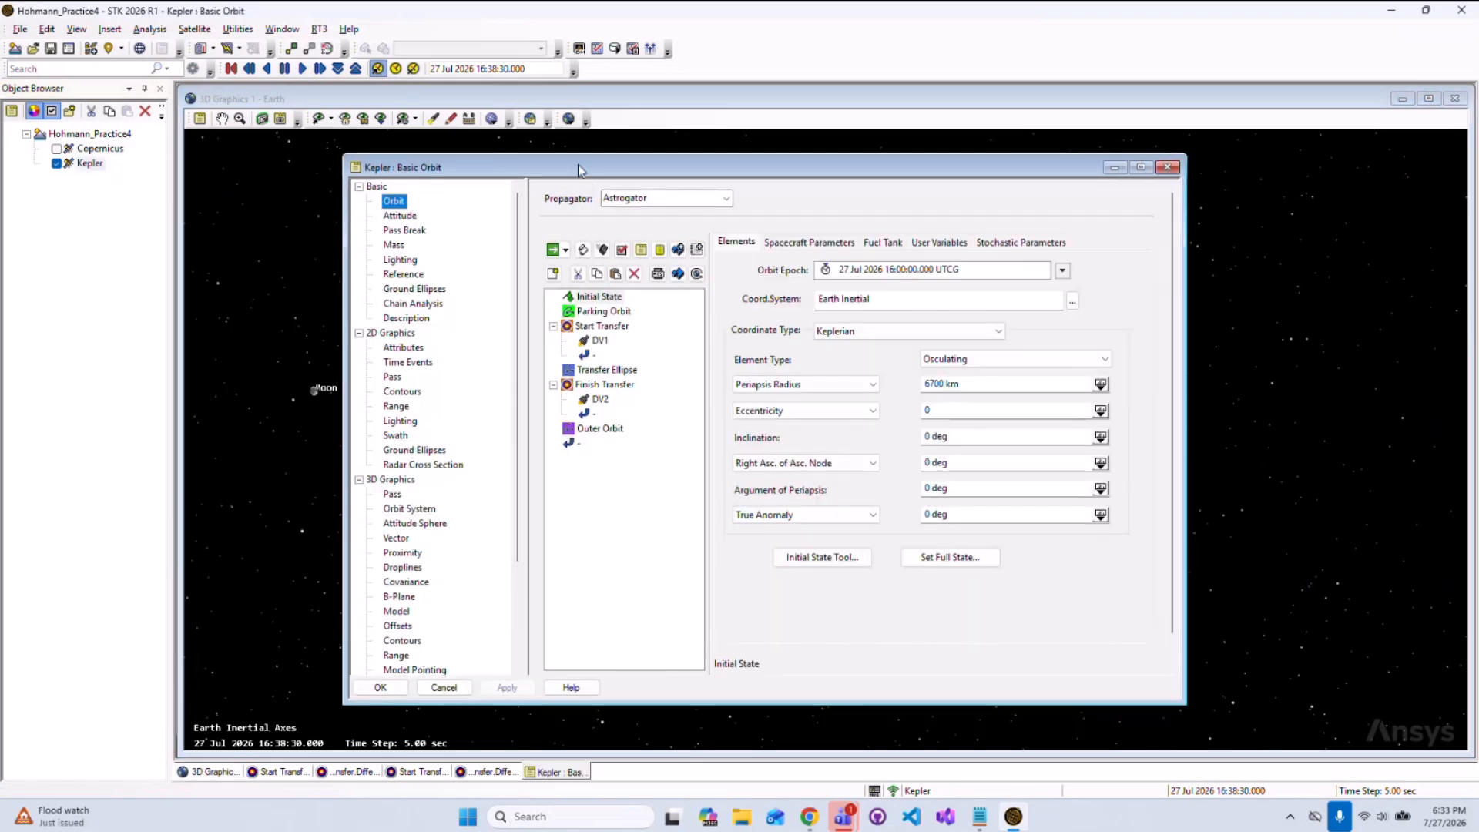
{"action": "mouse_move", "coordinate": [576, 164]}
{"action": "left_mouse_down"}
{"action": "mouse_move", "coordinate": [573, 141]}
{"action": "mouse_move", "coordinate": [561, 151]}
{"action": "left_mouse_up"}
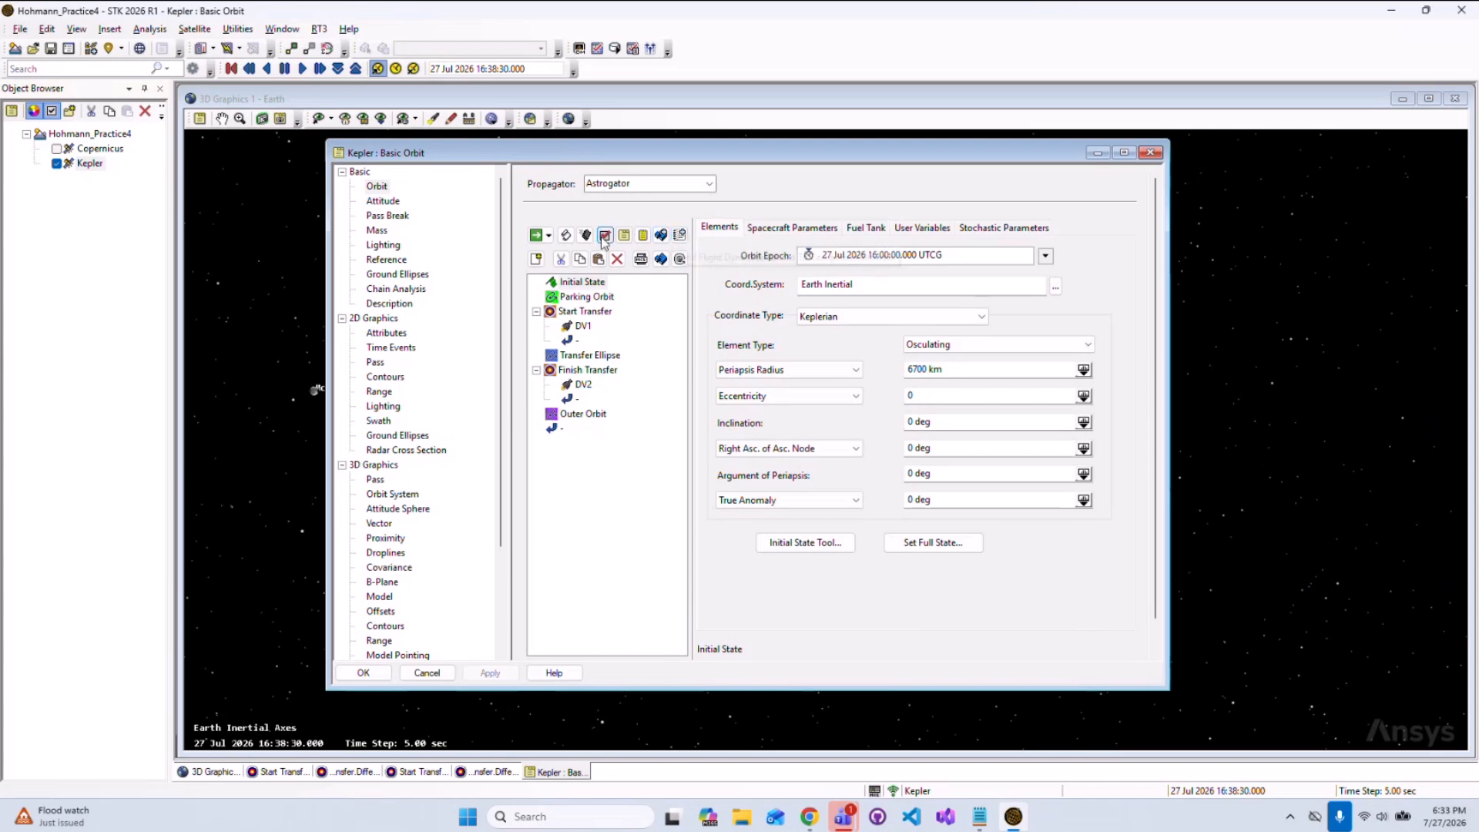
{"action": "left_click", "coordinate": [567, 236]}
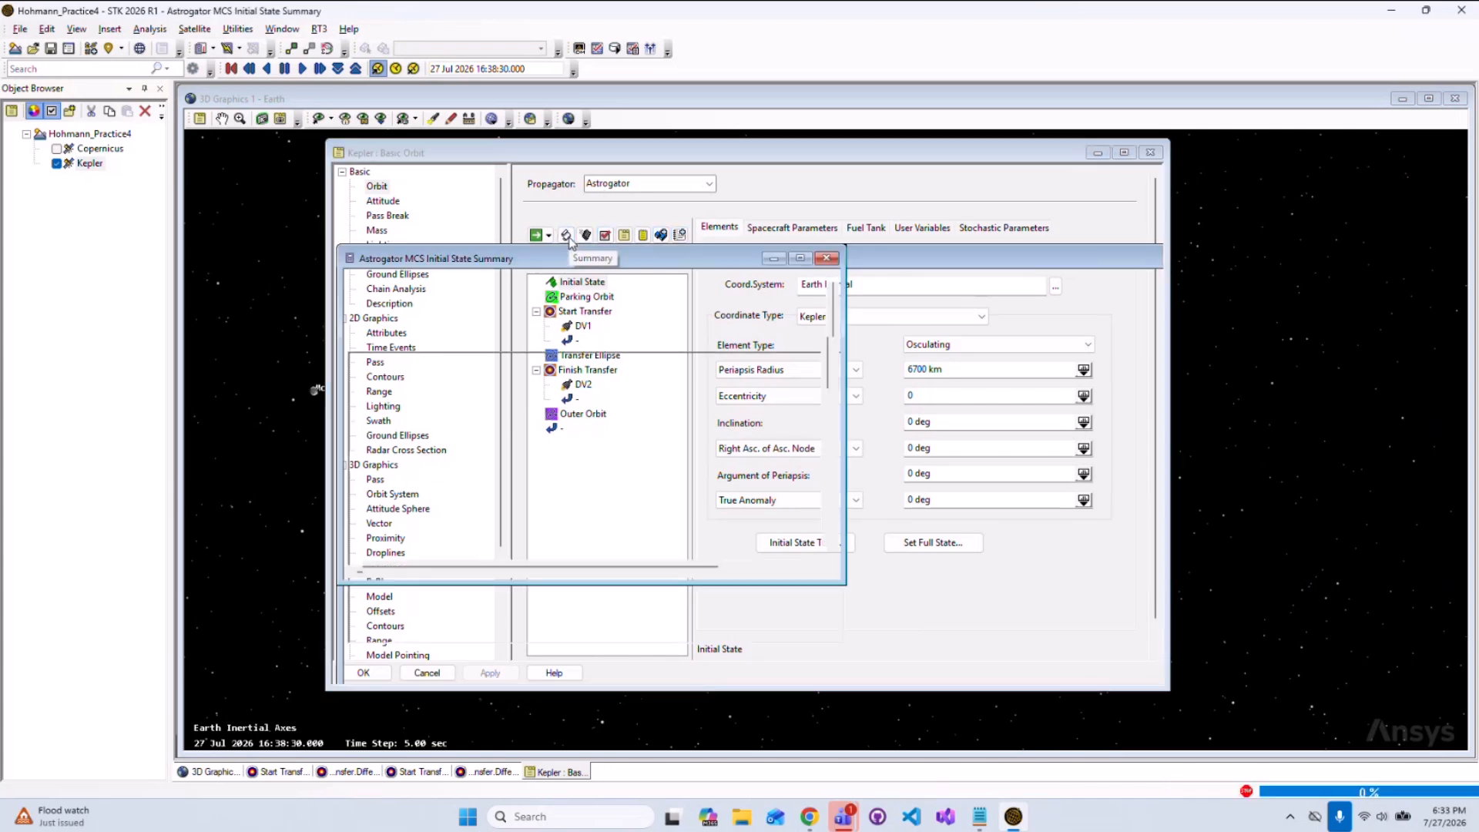
{"action": "left_click_drag", "start_coordinate": [838, 453], "coordinate": [1306, 450]}
{"action": "left_click_drag", "start_coordinate": [858, 254], "coordinate": [828, 163]}
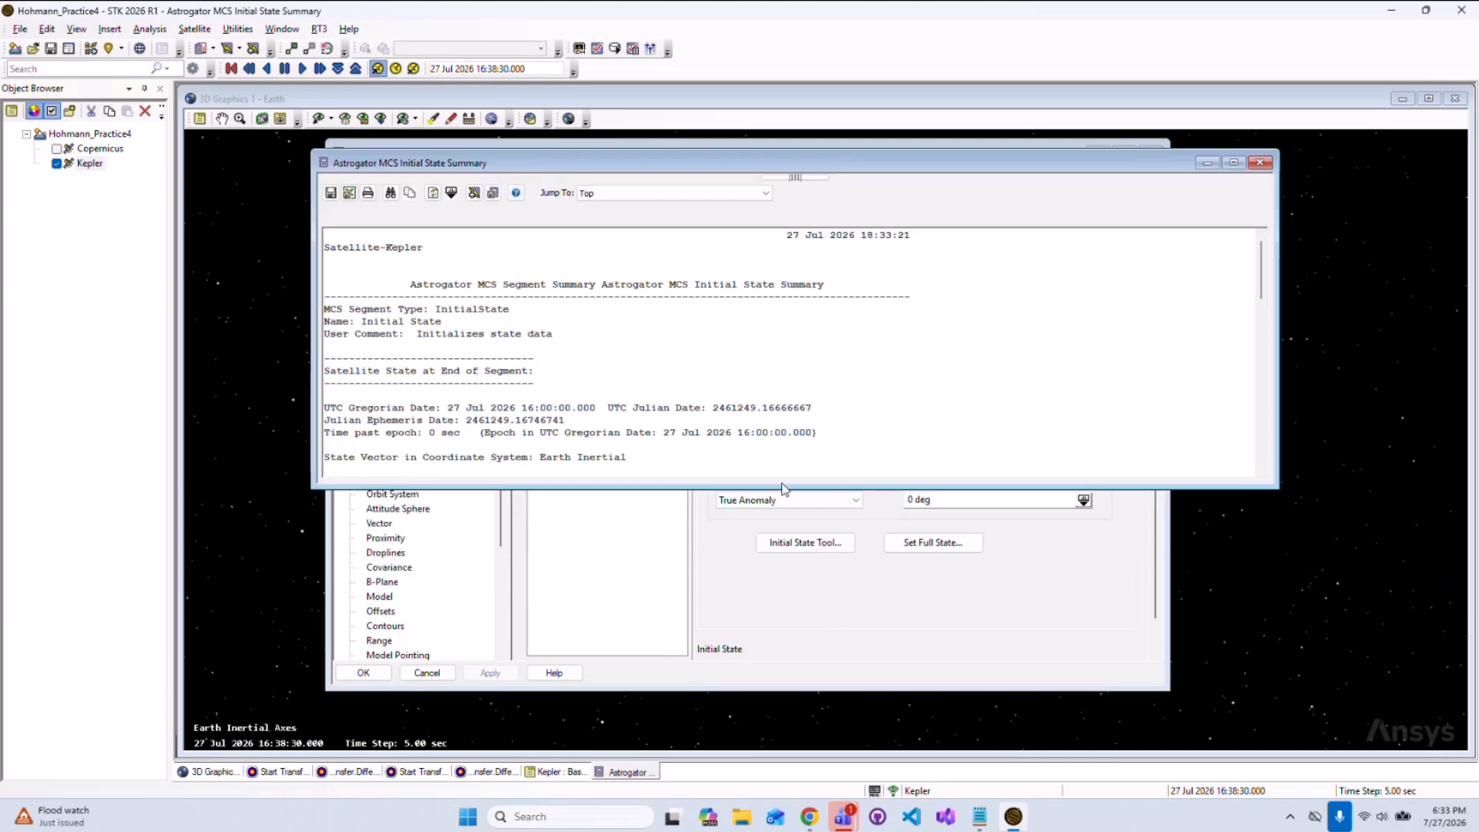
{"action": "left_click_drag", "start_coordinate": [765, 489], "coordinate": [755, 712]}
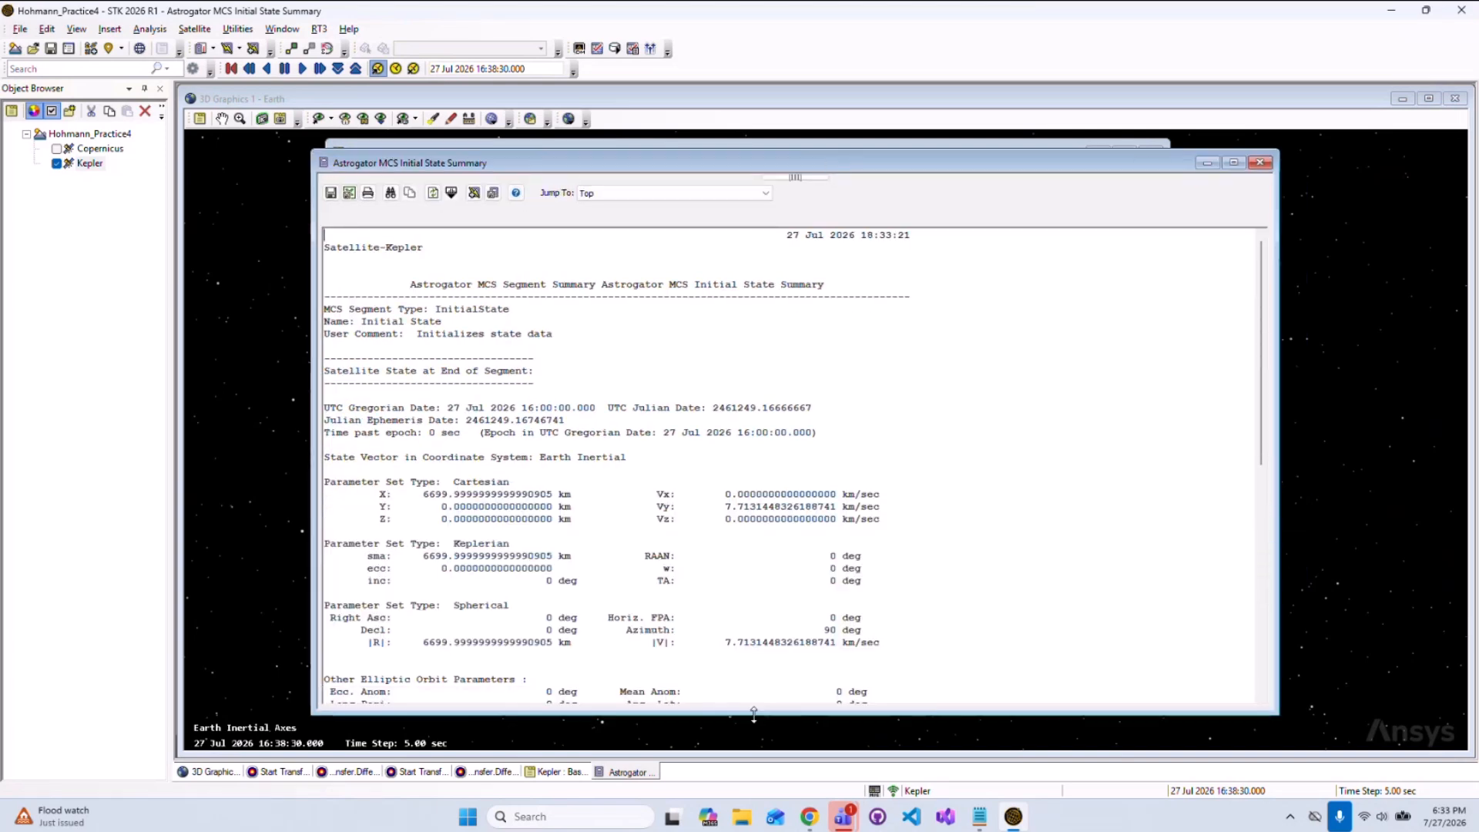
Review the Initial State summary's orbital elements, geodetic parameters and spacecraft configuration, and clear its window and Kepler's properties from the 3D view.
{"action": "scroll", "coordinate": [977, 516], "scroll_direction": "down", "scroll_amount": 5}
{"action": "scroll", "coordinate": [984, 485], "scroll_direction": "down", "scroll_amount": 6}
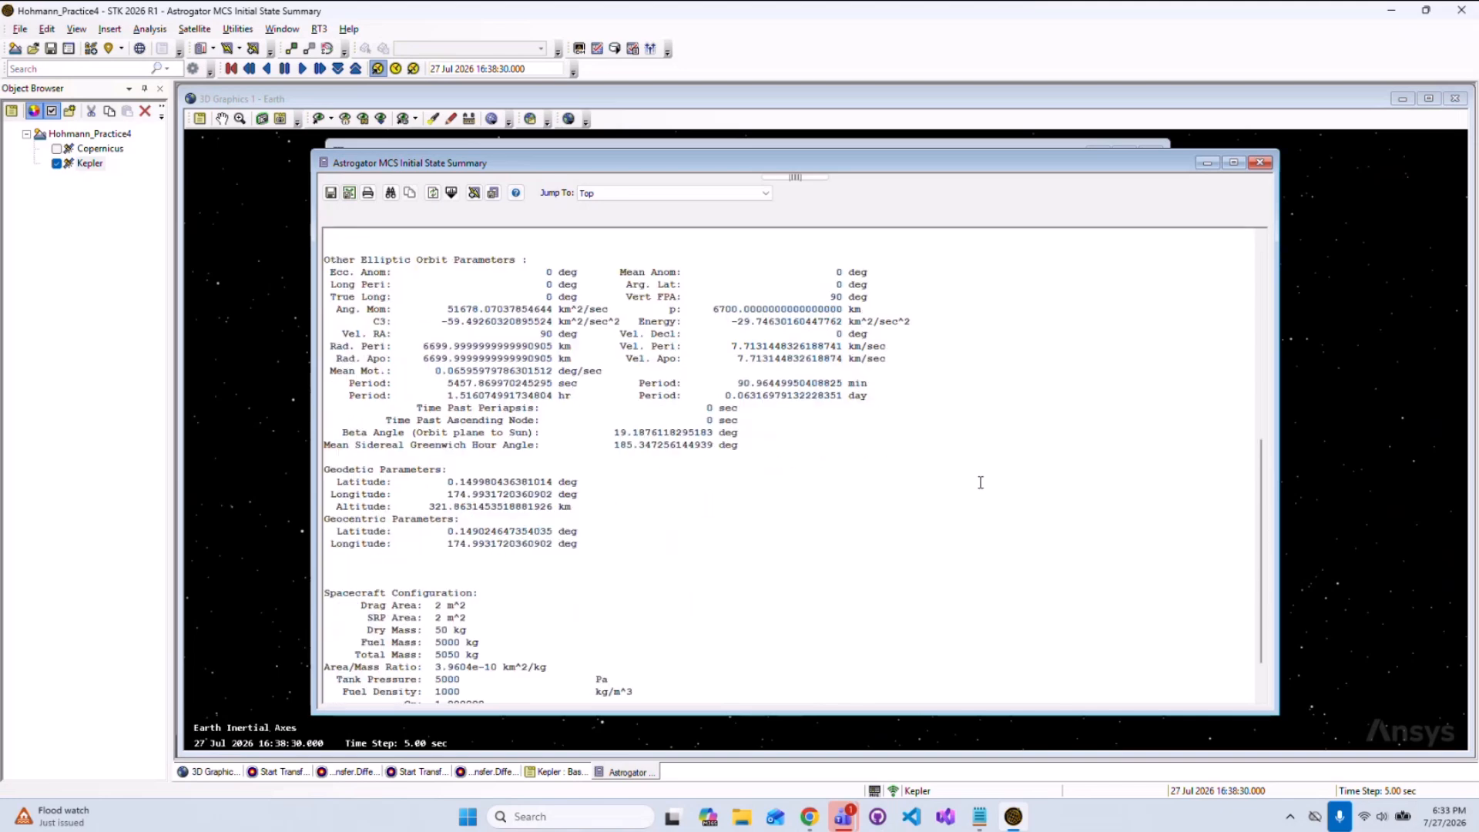
{"action": "scroll", "coordinate": [980, 480], "scroll_direction": "down", "scroll_amount": 2}
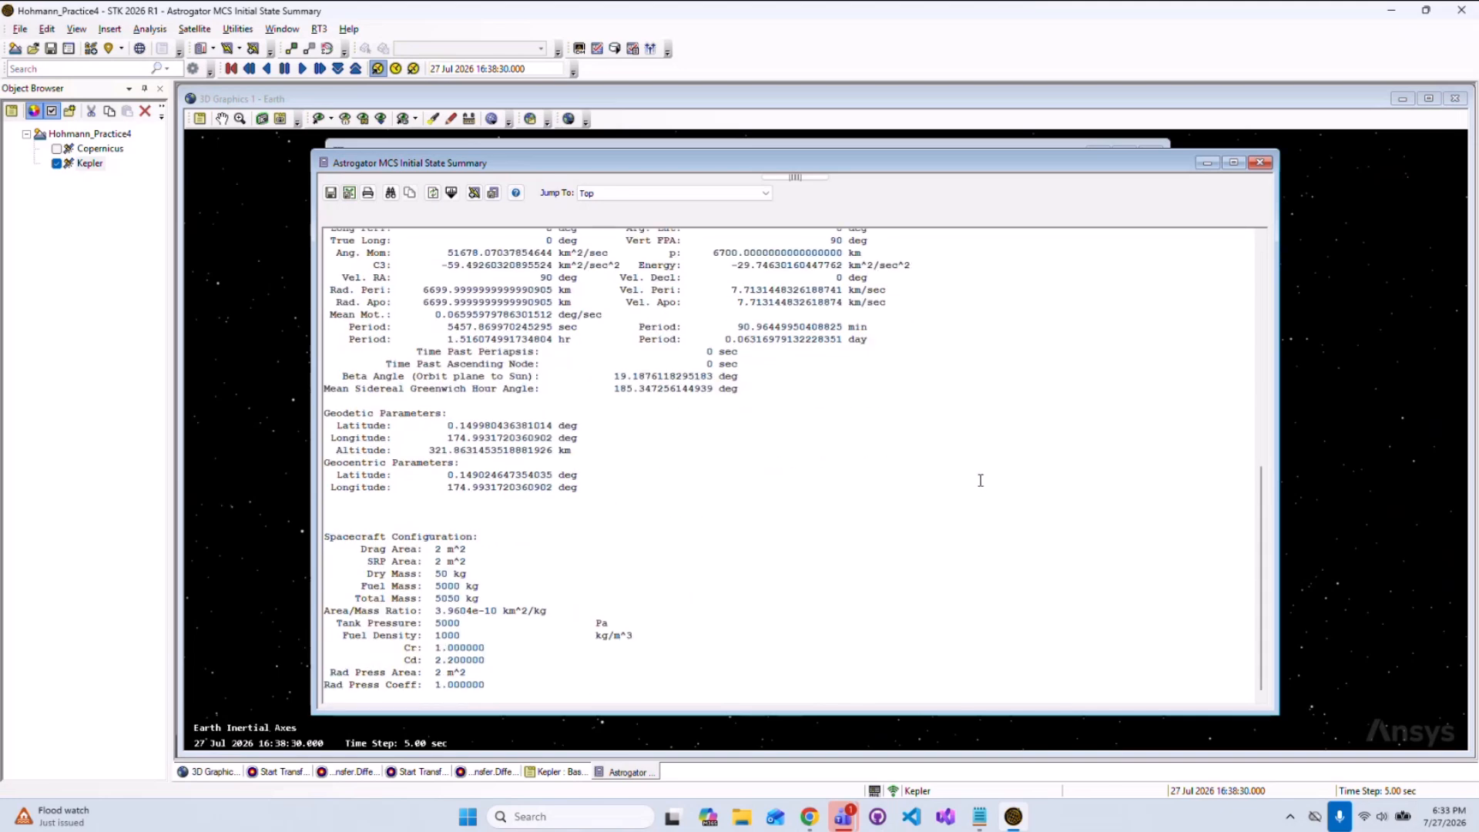
{"action": "scroll", "coordinate": [981, 480], "scroll_direction": "up", "scroll_amount": 13}
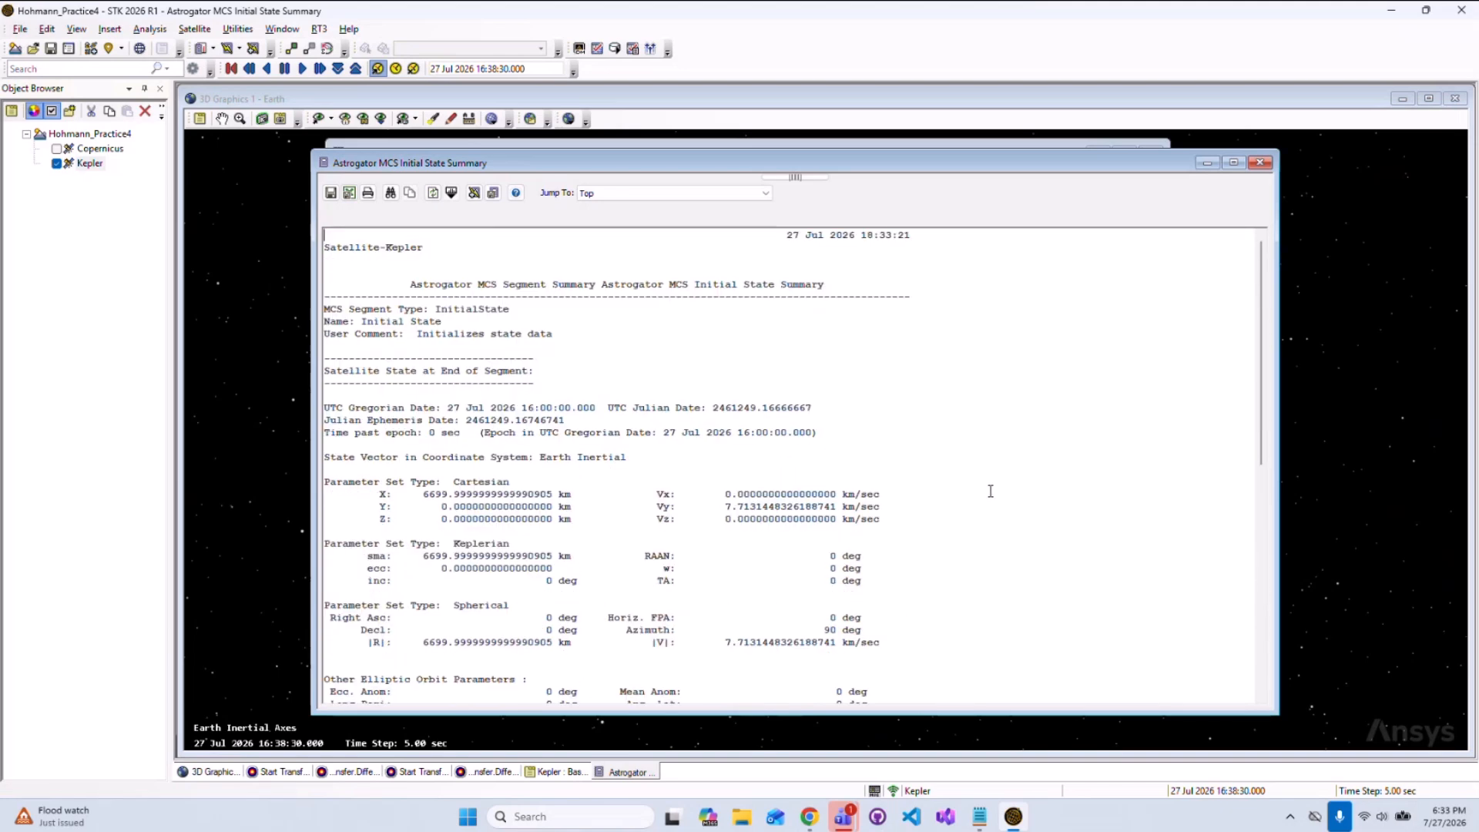
{"action": "left_click", "coordinate": [1260, 162]}
{"action": "left_click", "coordinate": [1097, 152]}
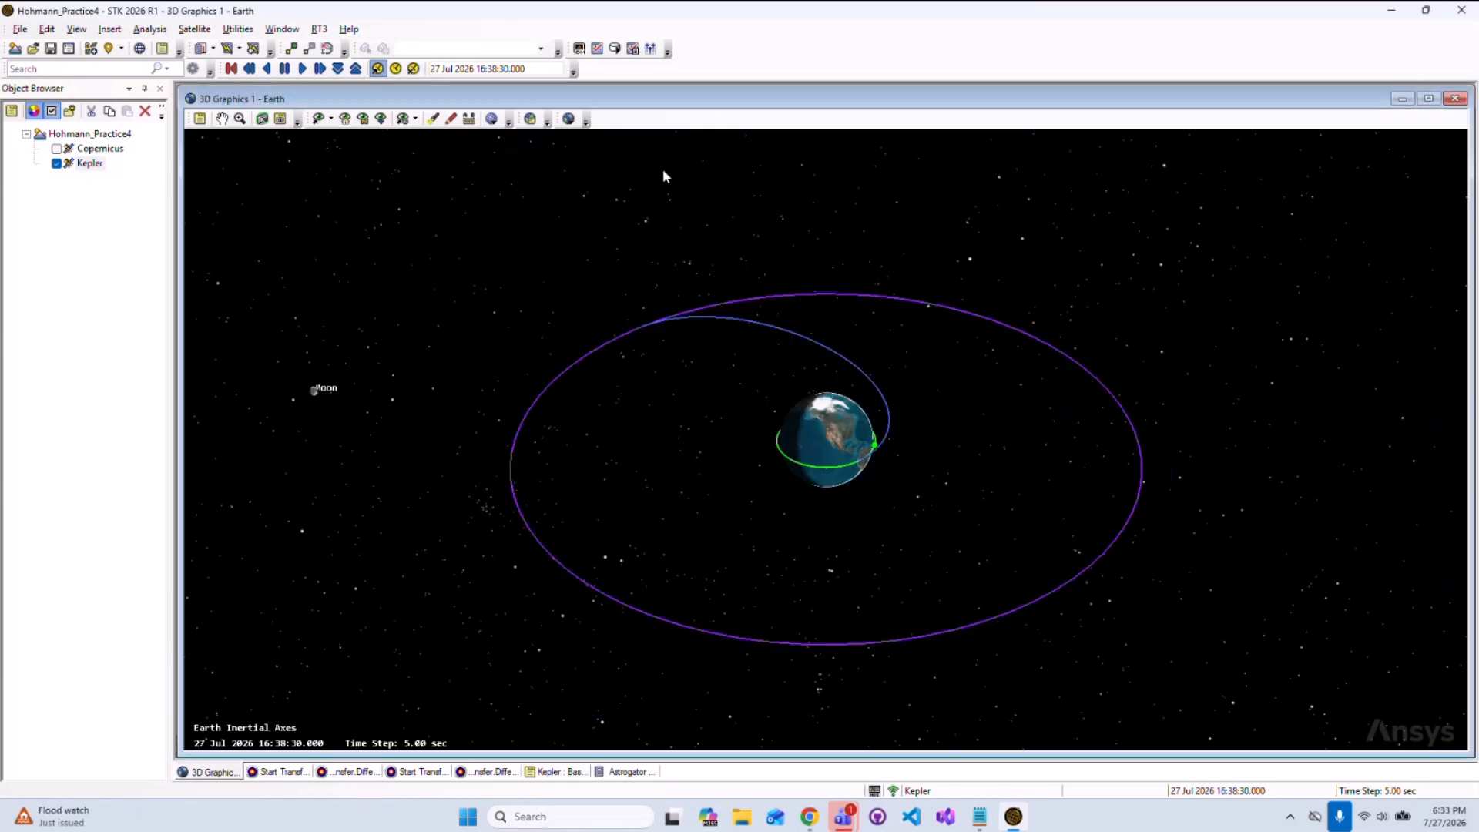
Generate the installed Maneuver Summary report for Kepler in the Report & Graph Manager.
{"action": "right_click", "coordinate": [88, 166]}
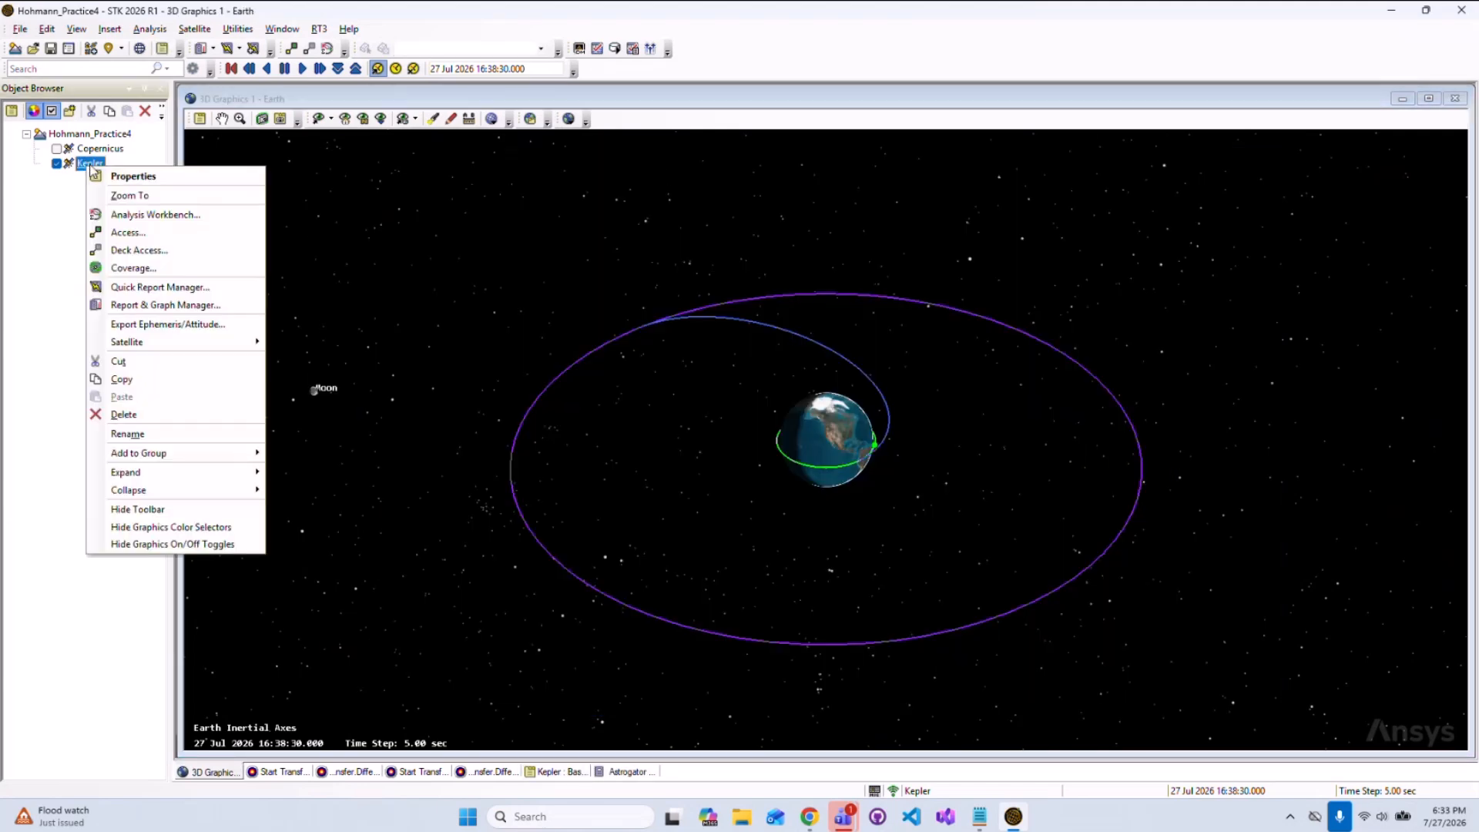
{"action": "left_click", "coordinate": [163, 305]}
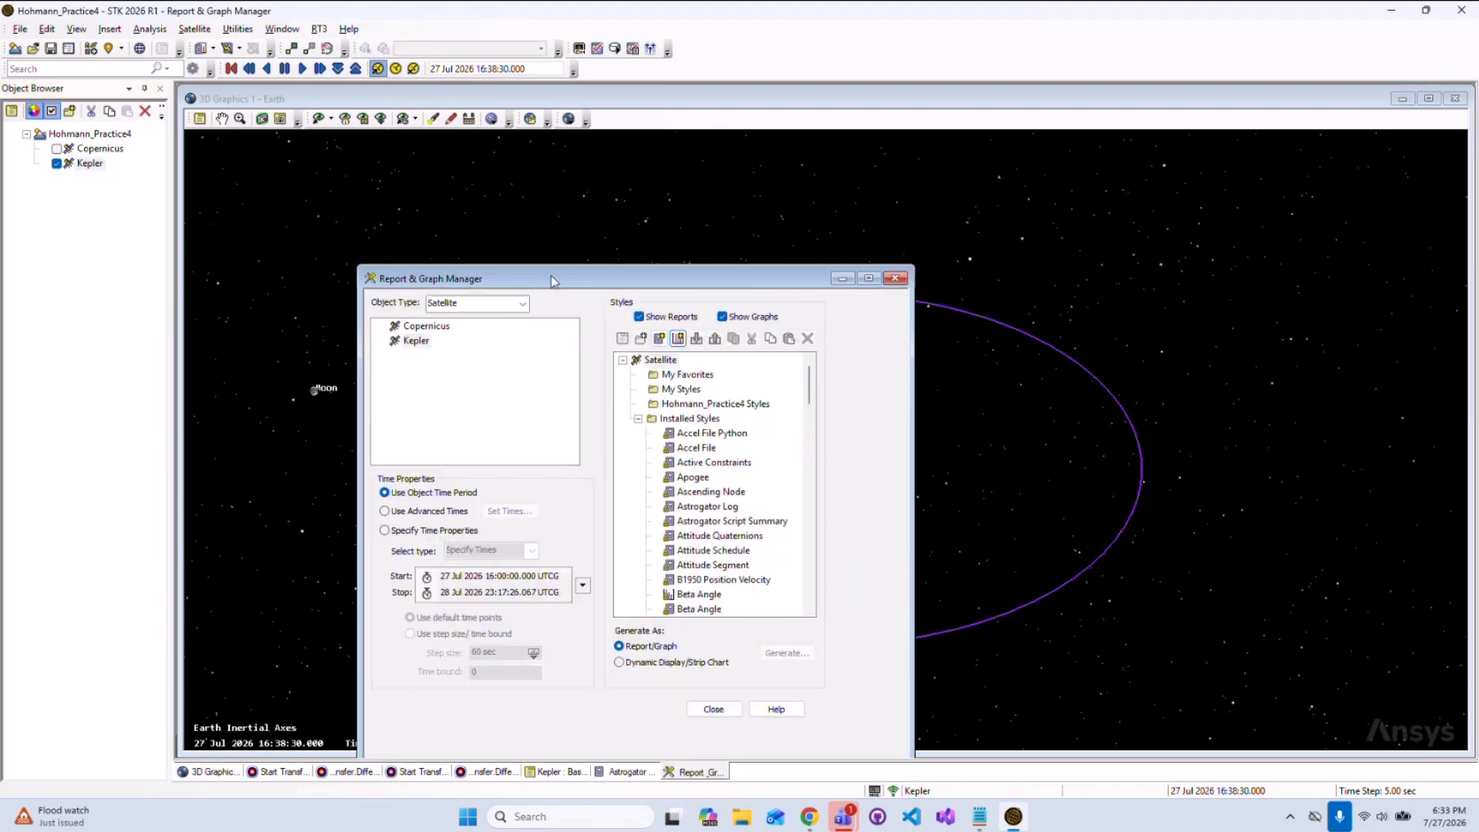
{"action": "left_click_drag", "start_coordinate": [552, 281], "coordinate": [563, 186]}
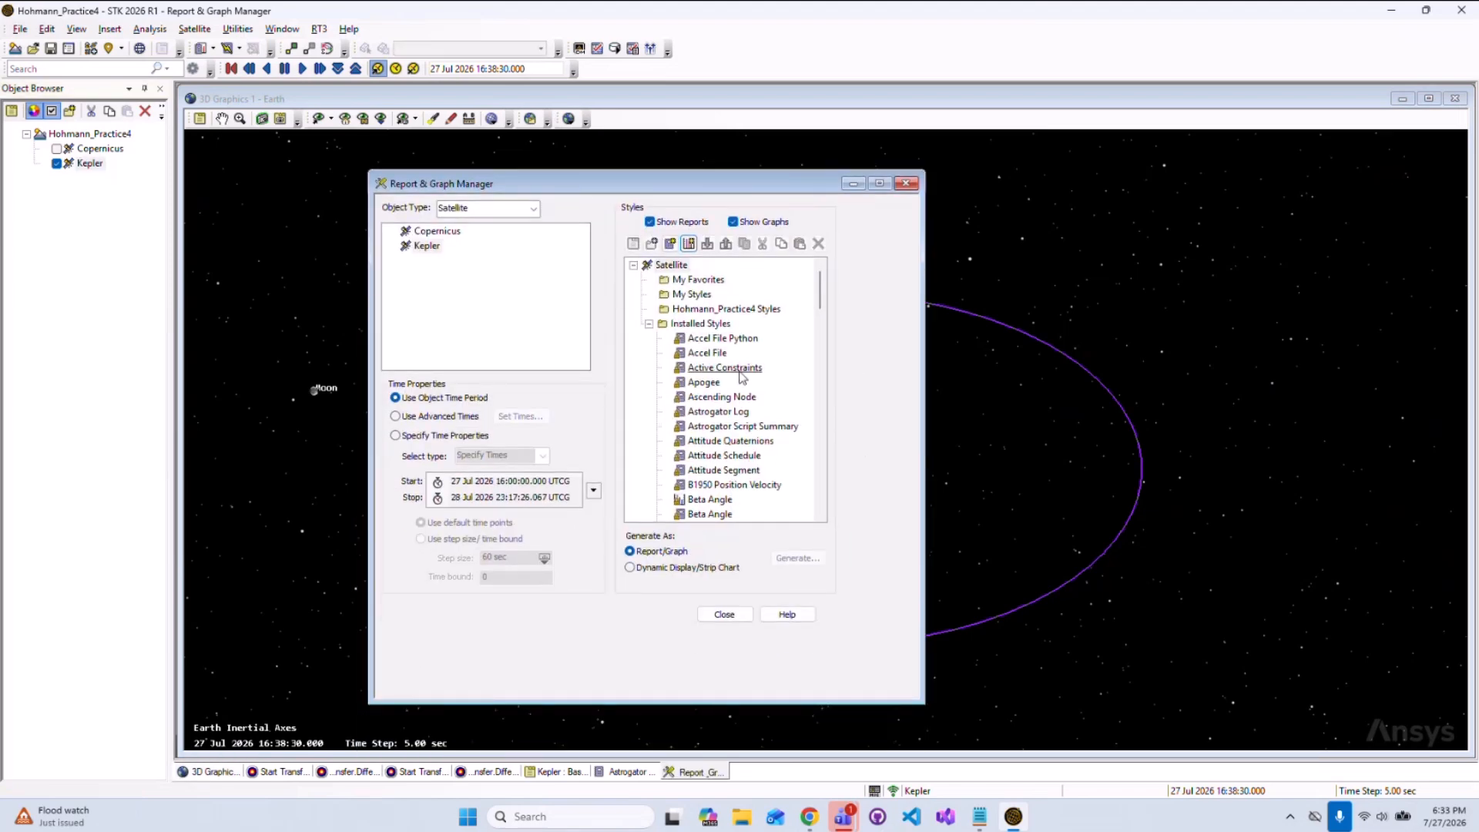
{"action": "scroll", "coordinate": [741, 377], "scroll_direction": "down", "scroll_amount": 15}
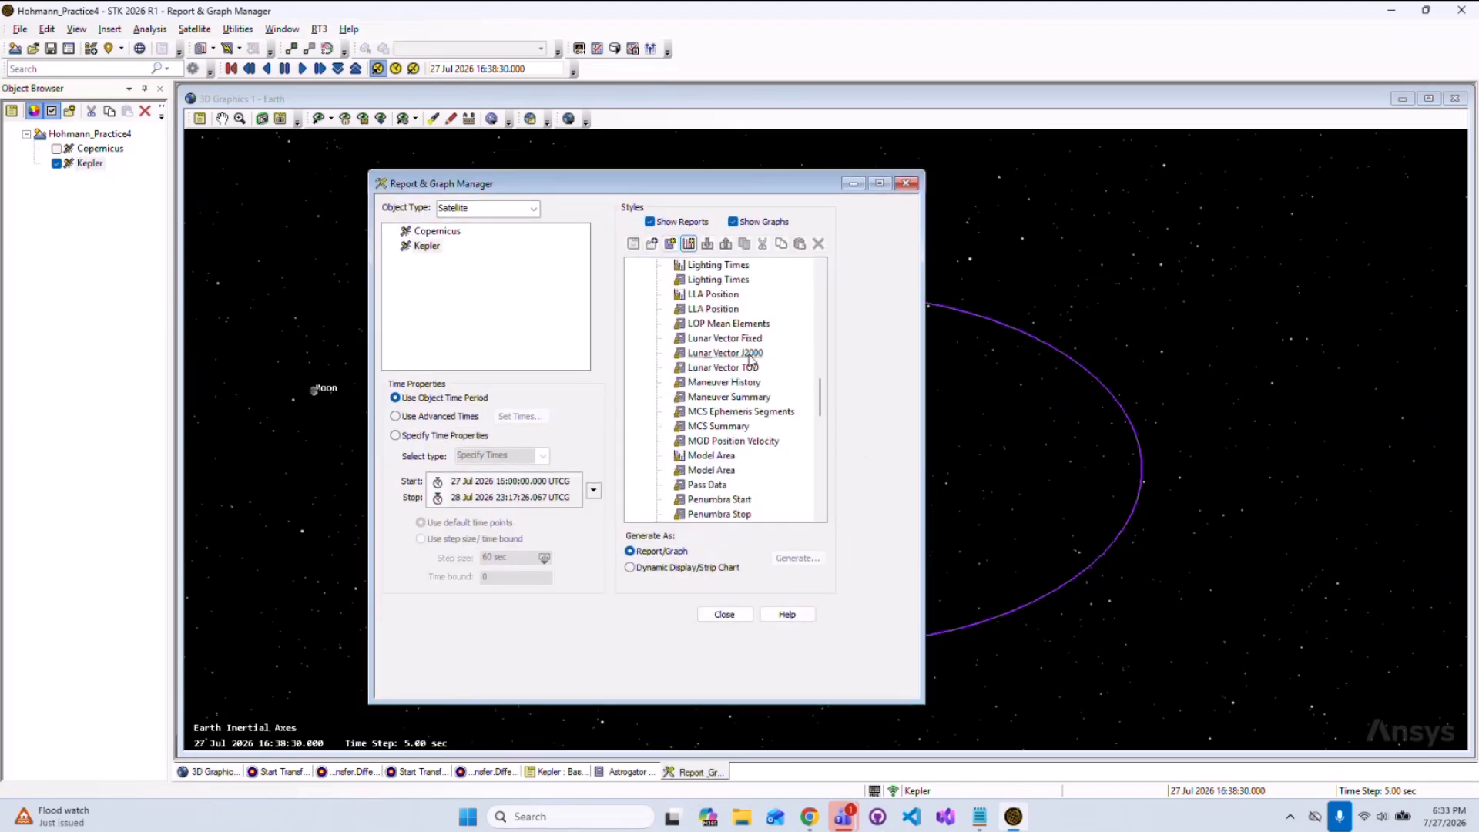
{"action": "left_click", "coordinate": [728, 397]}
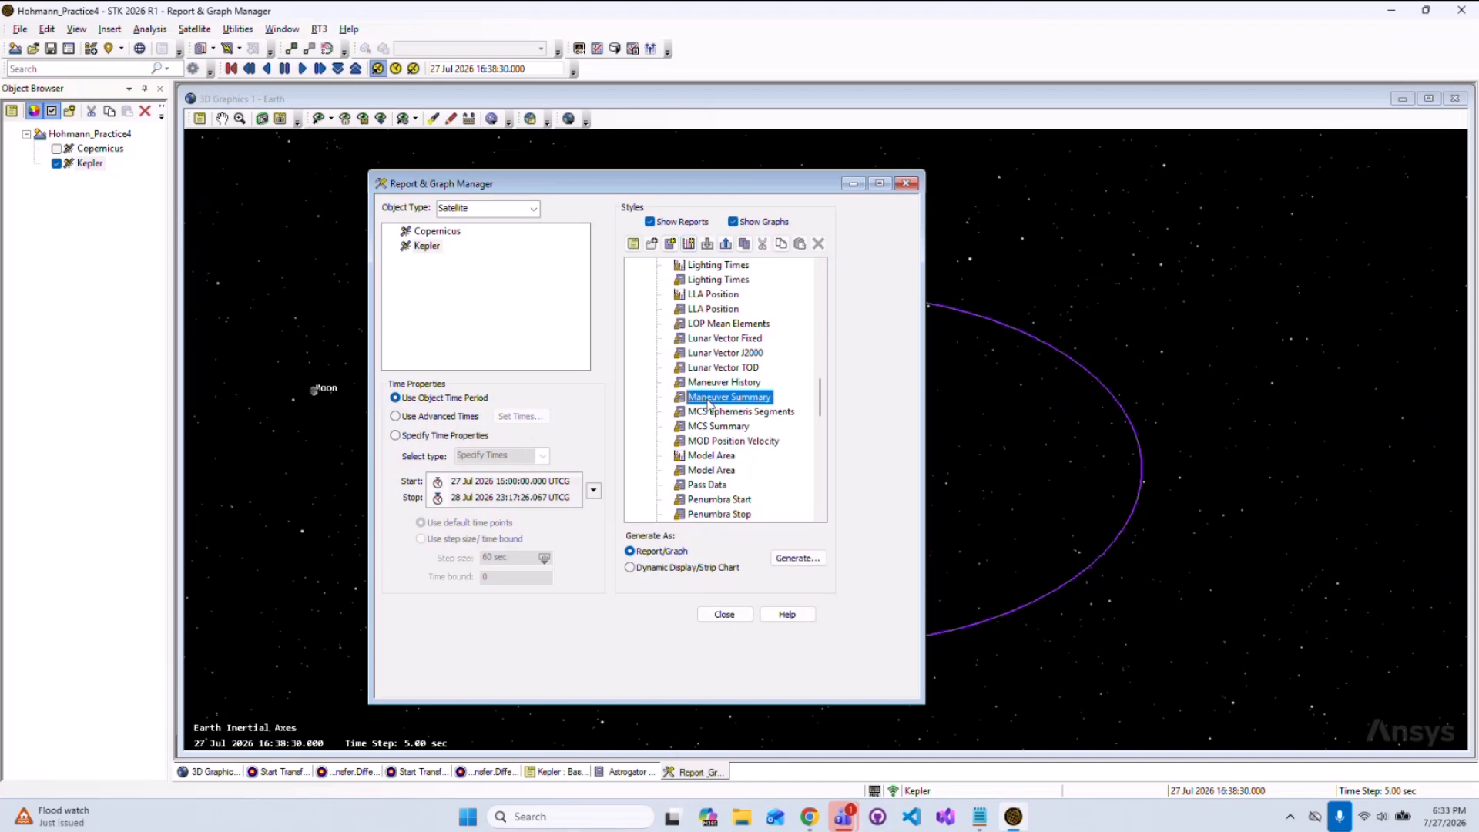
{"action": "left_click", "coordinate": [798, 558]}
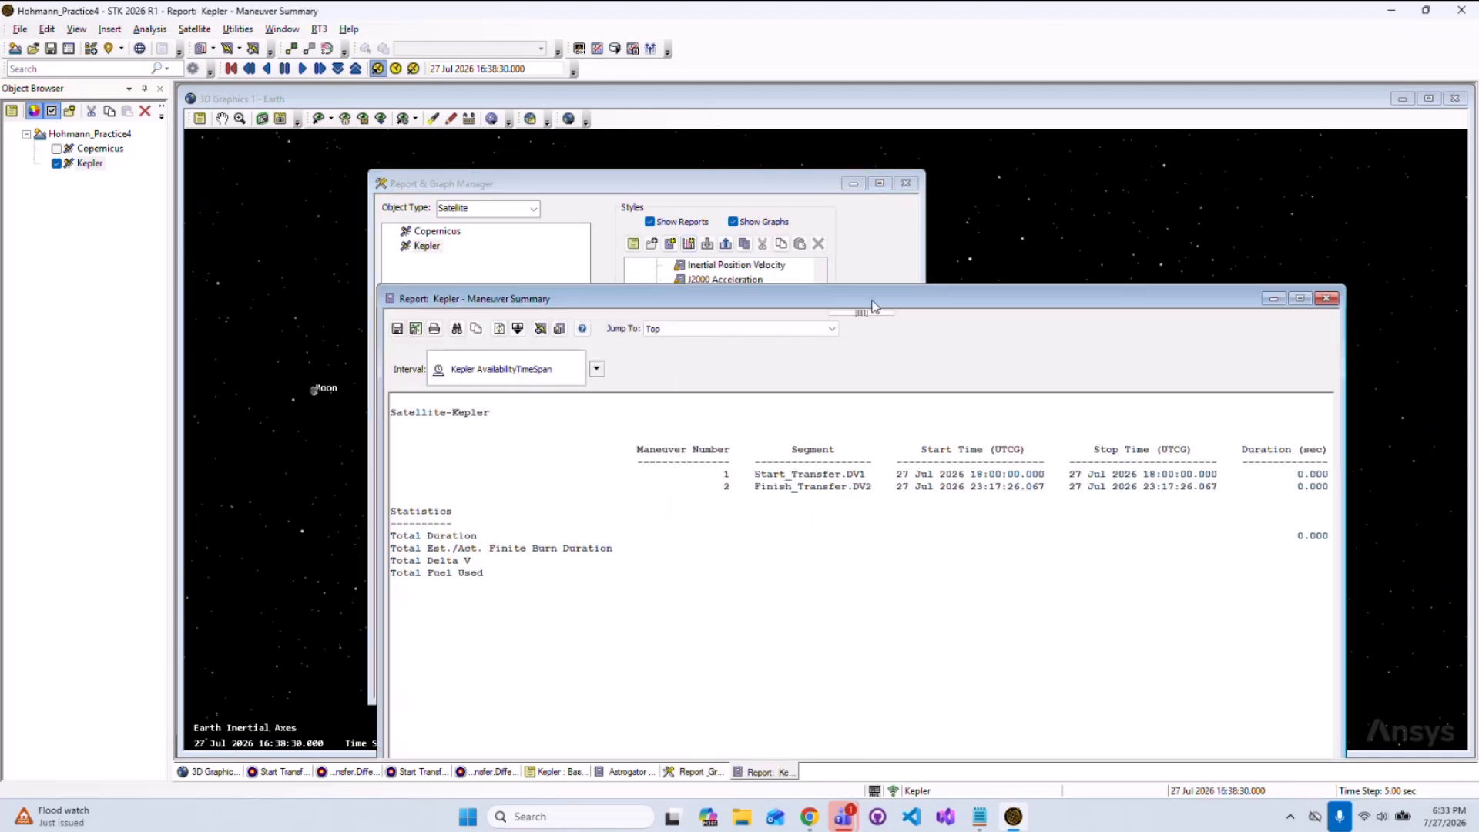
Widen the Maneuver Summary report and examine the burn duration, Delta V and fuel used for DV1 and DV2.
{"action": "left_click_drag", "start_coordinate": [873, 305], "coordinate": [753, 144]}
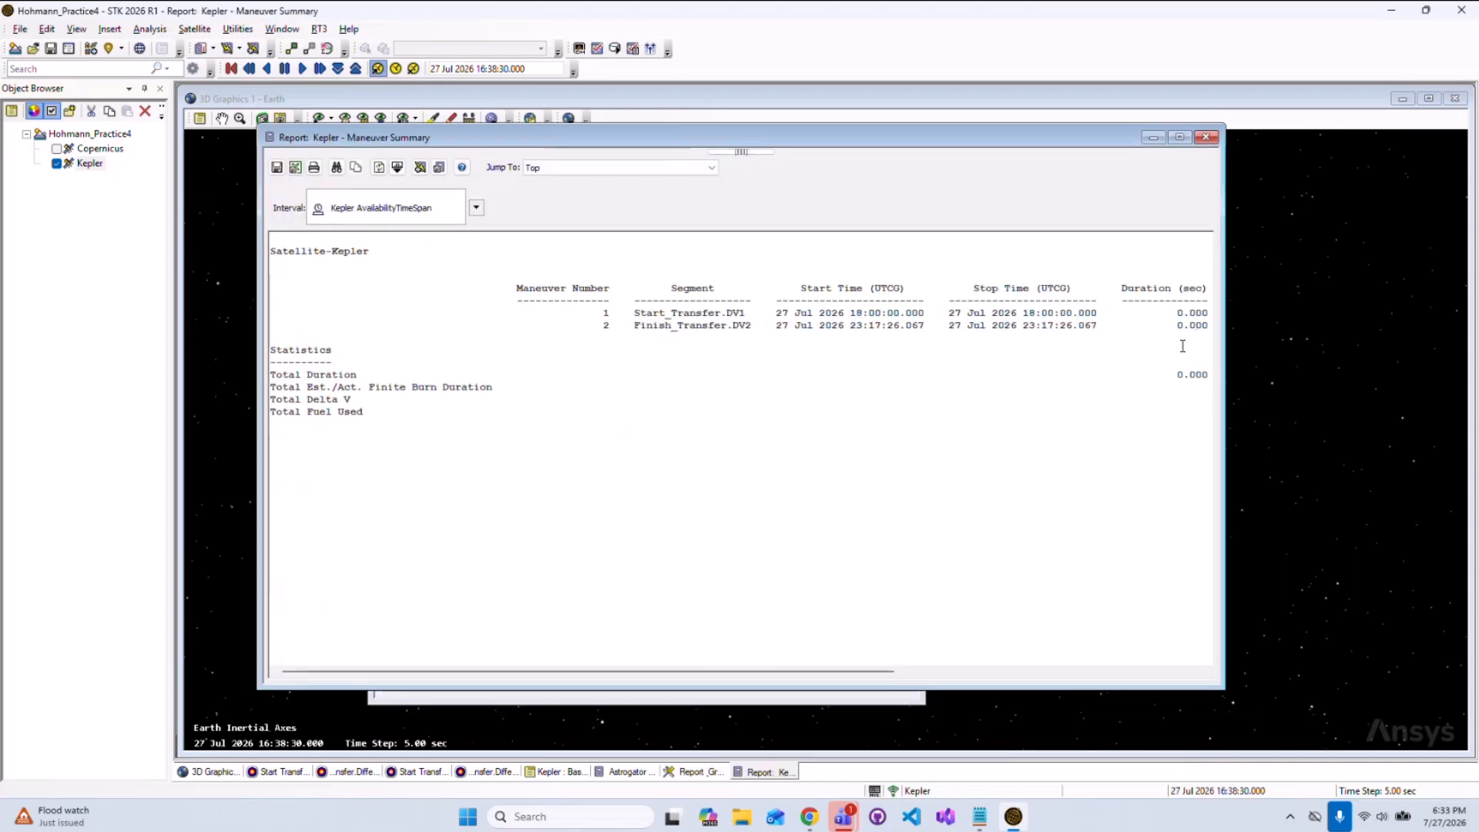
{"action": "left_click_drag", "start_coordinate": [642, 673], "coordinate": [620, 674]}
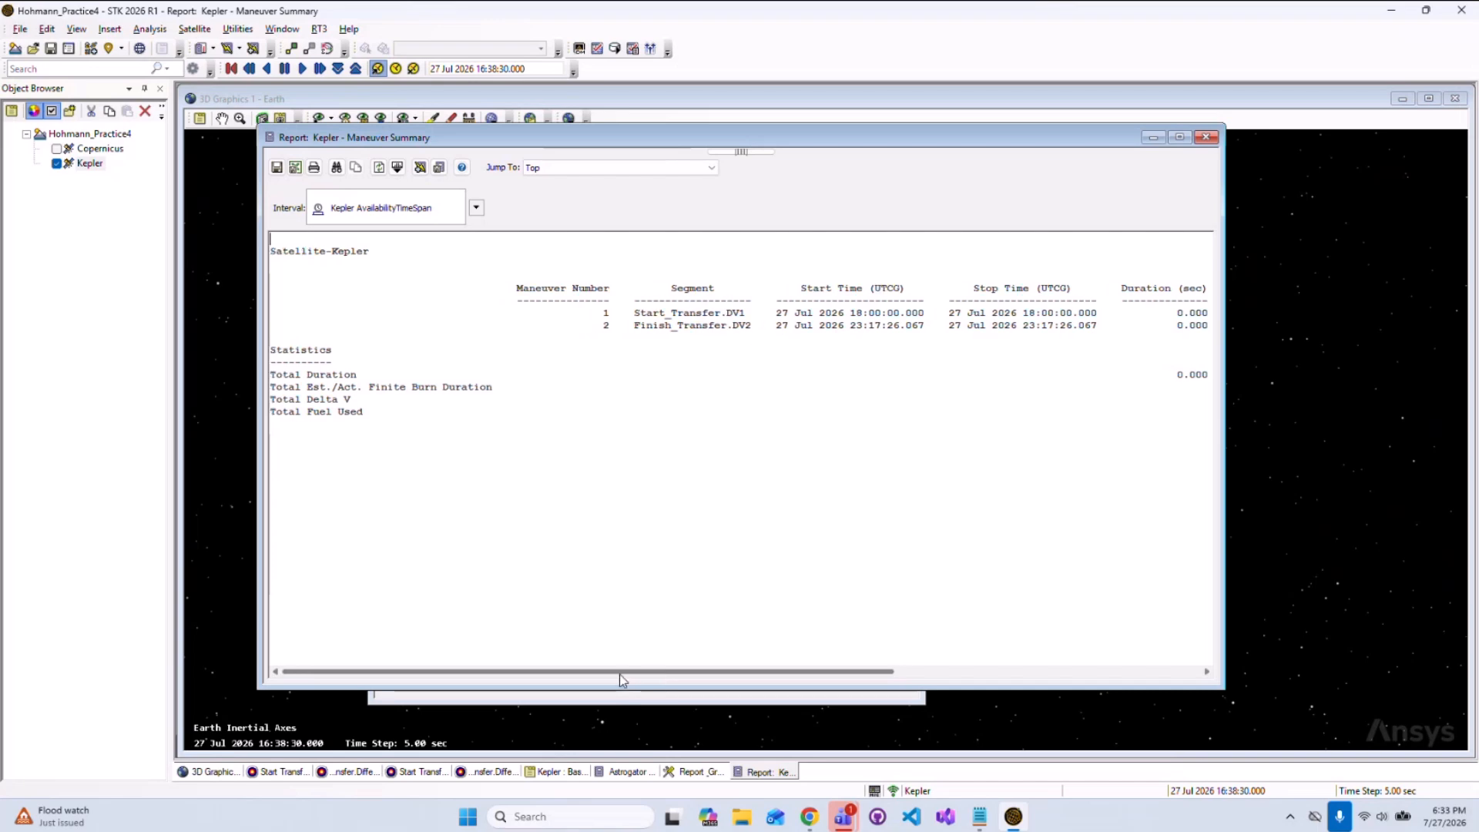
{"action": "left_click_drag", "start_coordinate": [1223, 342], "coordinate": [1451, 329]}
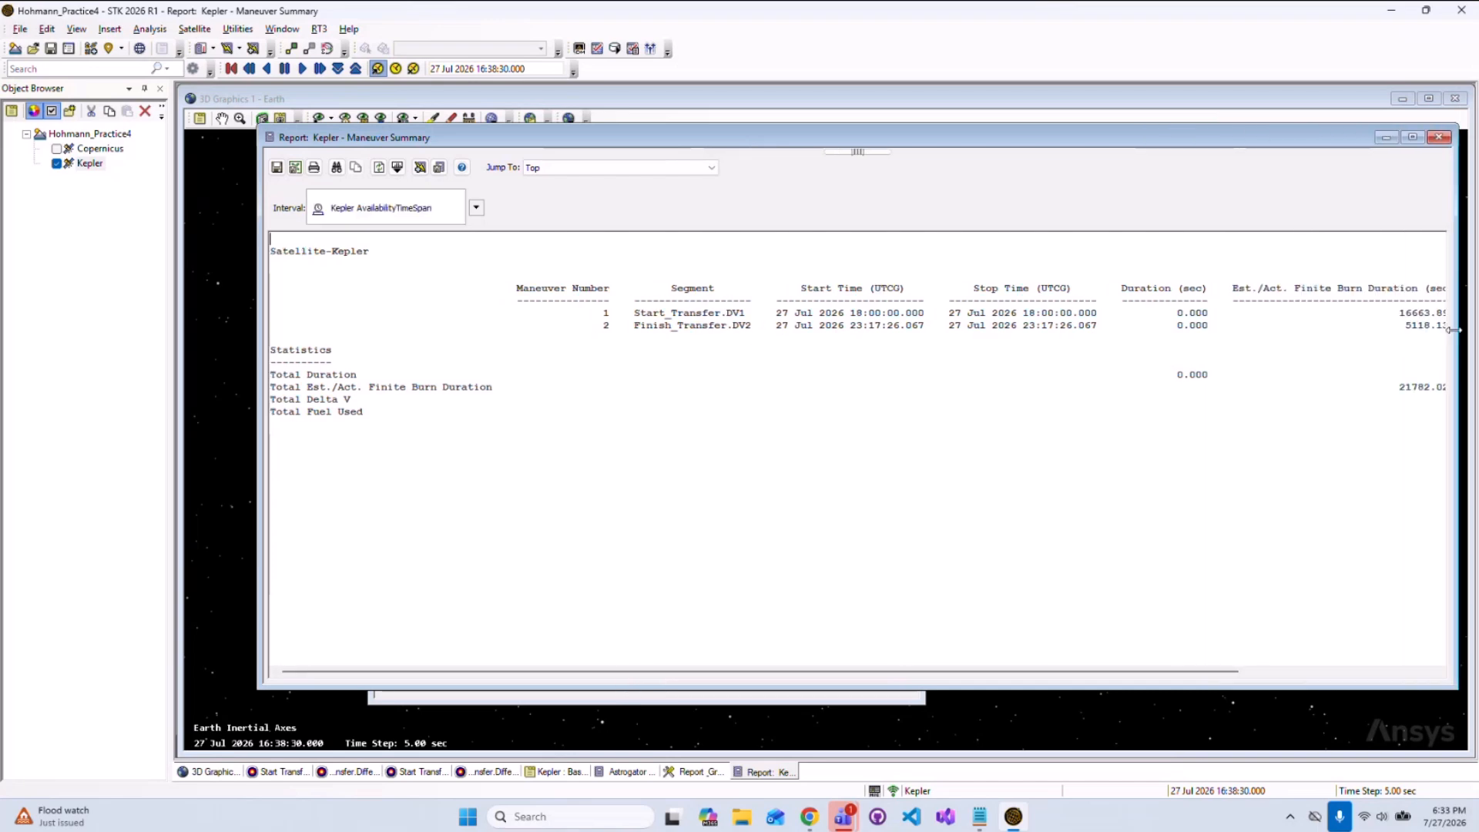
{"action": "left_click_drag", "start_coordinate": [1099, 134], "coordinate": [1020, 134]}
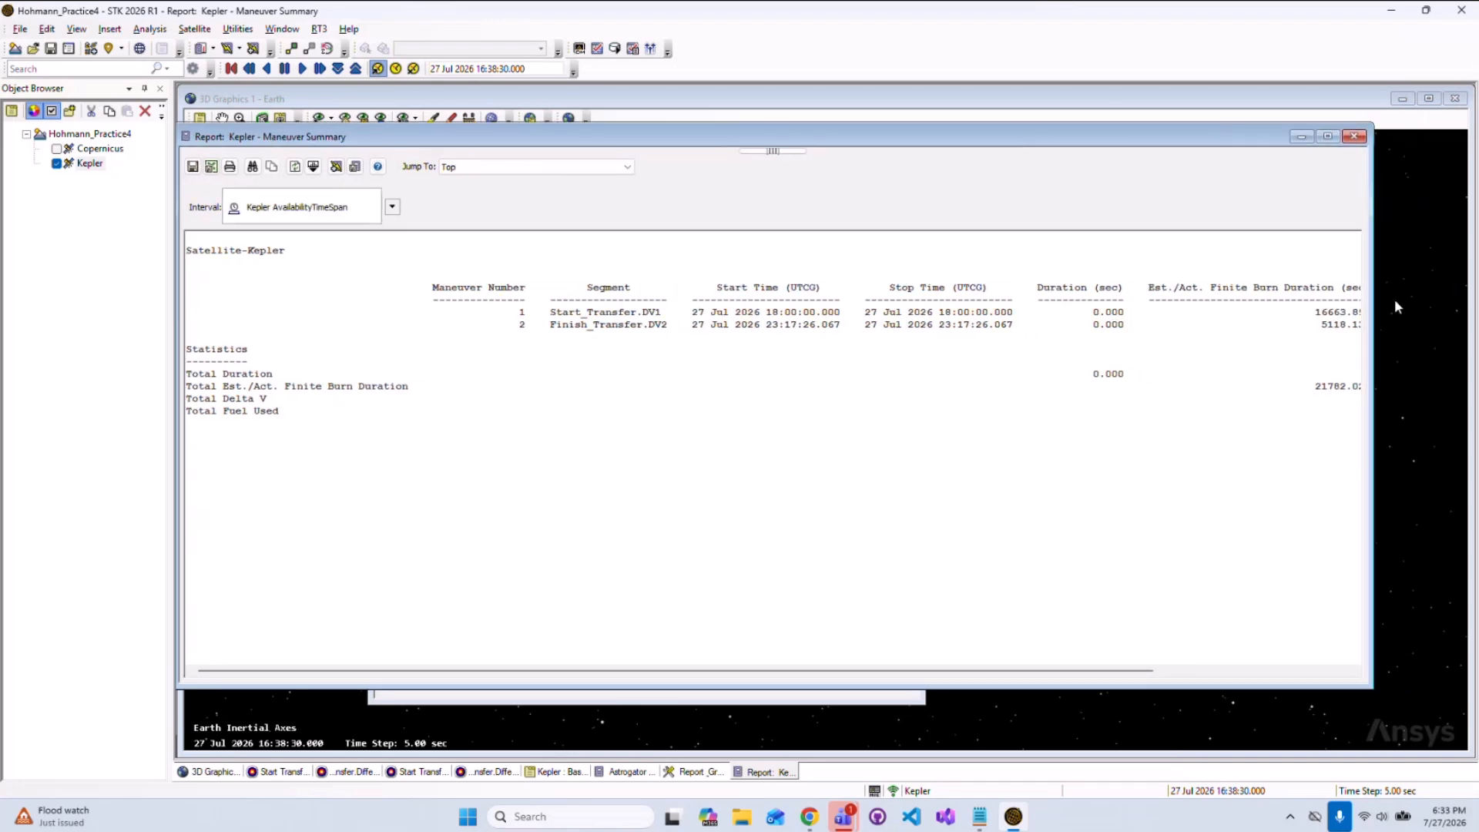
{"action": "left_click_drag", "start_coordinate": [1372, 300], "coordinate": [1457, 299]}
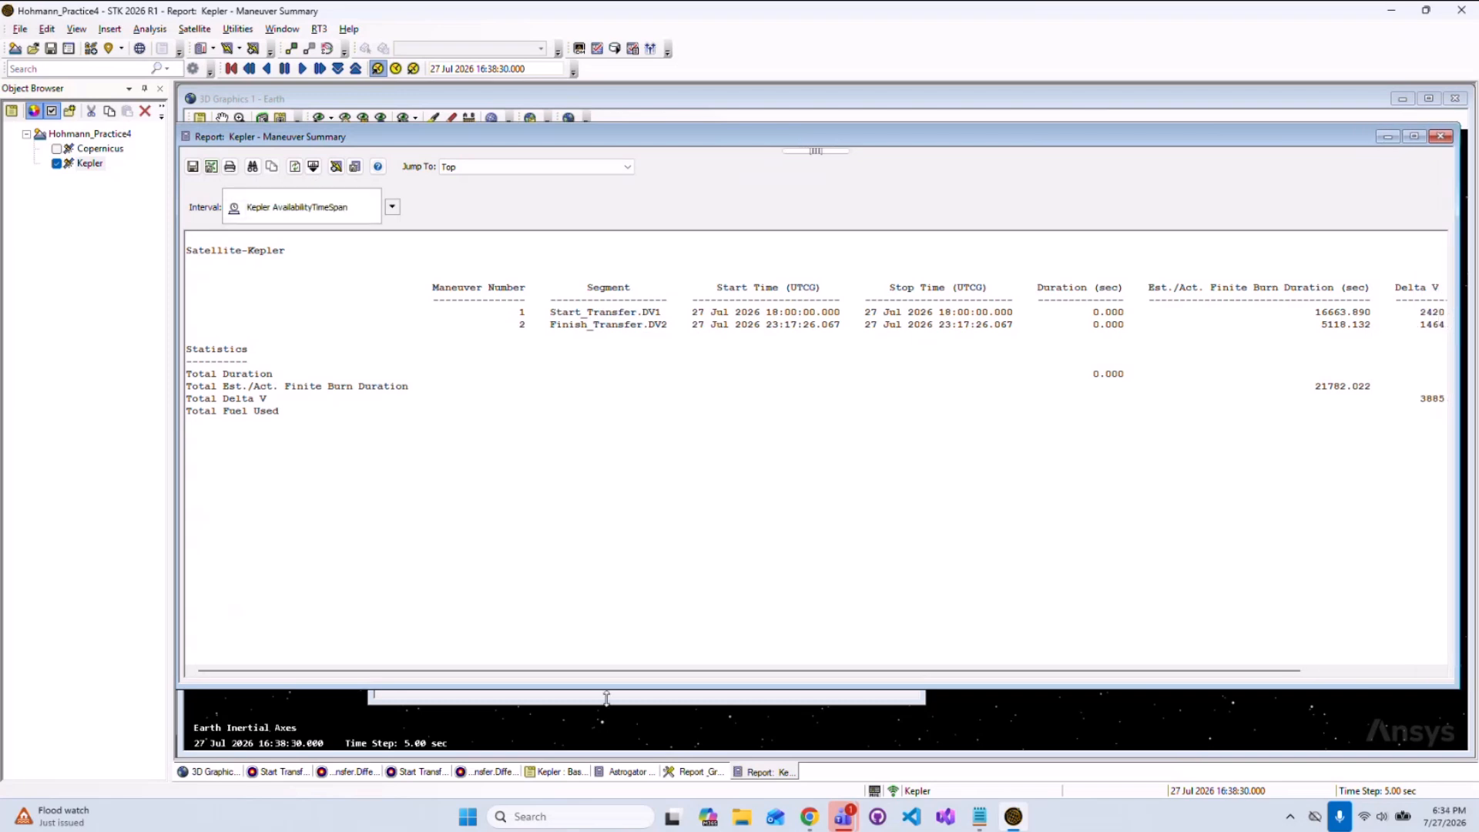
{"action": "left_click_drag", "start_coordinate": [597, 675], "coordinate": [770, 675]}
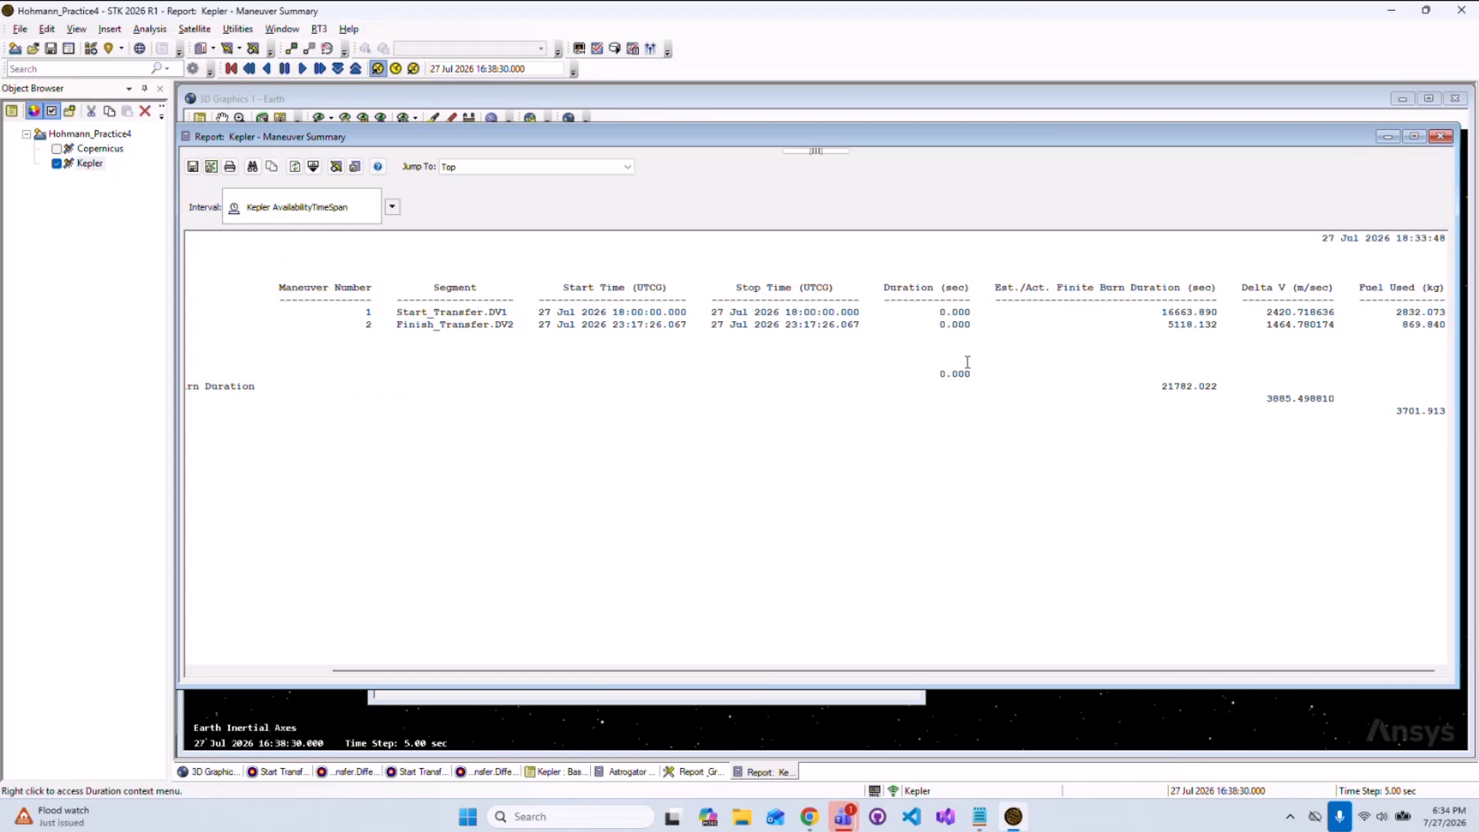
{"action": "left_click_drag", "start_coordinate": [825, 670], "coordinate": [942, 661]}
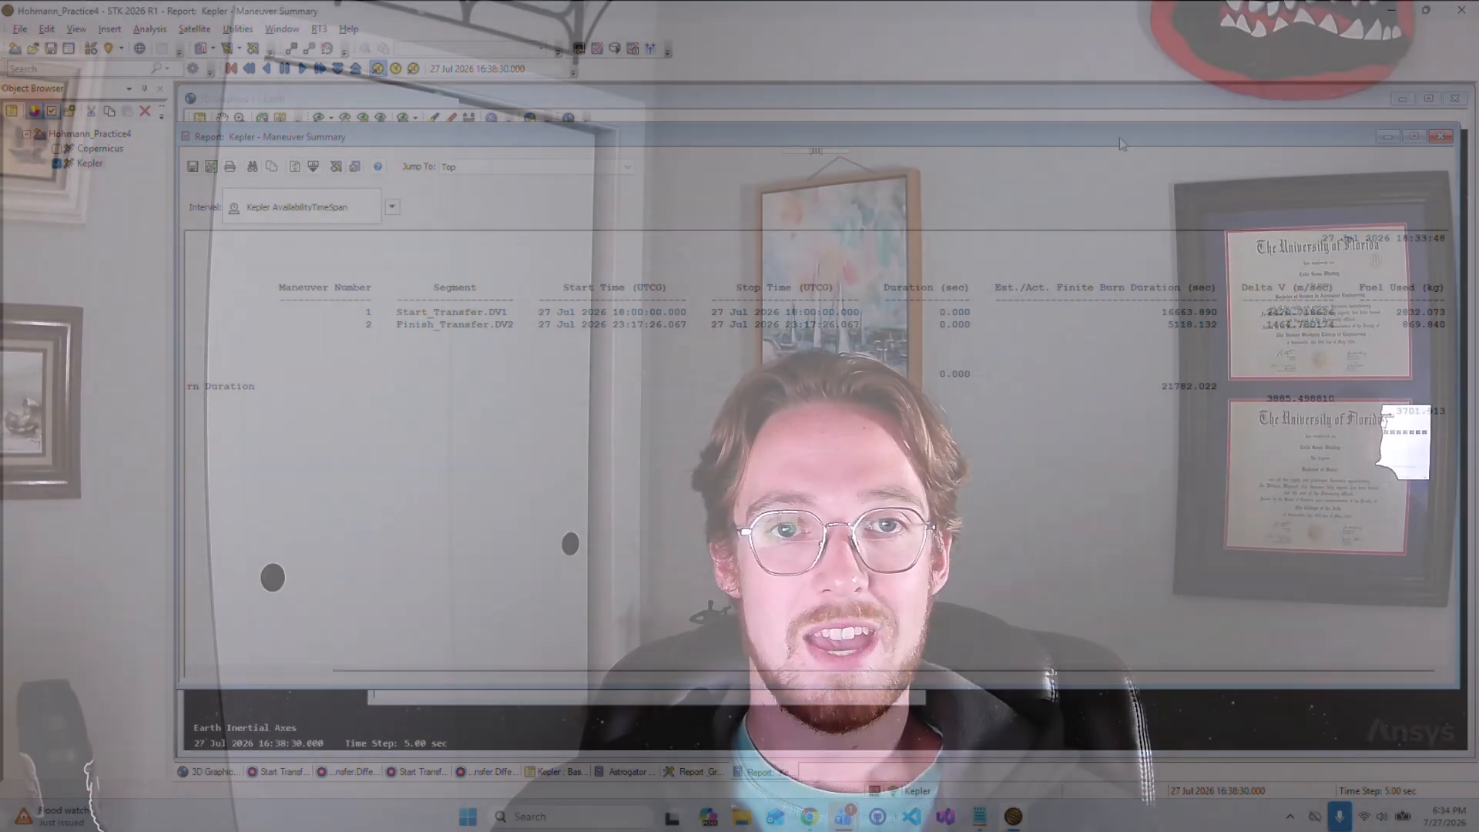